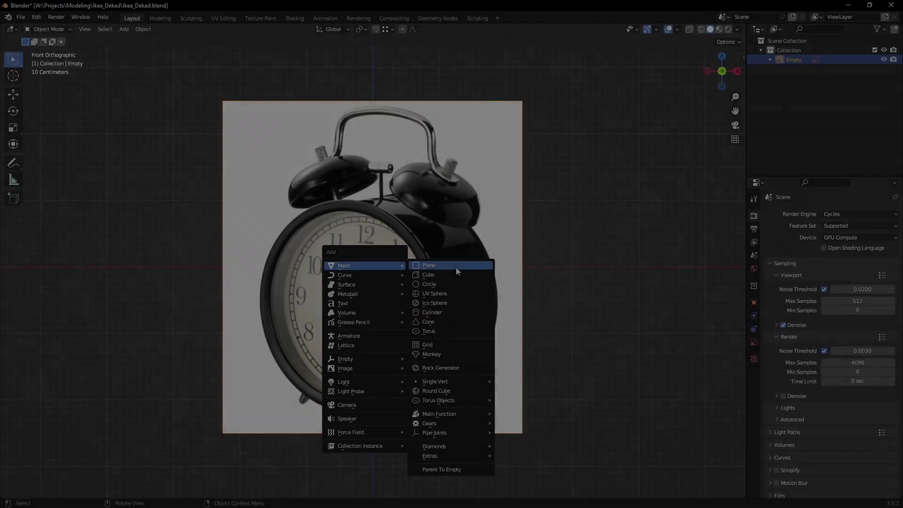
# Add a circle mesh, rotate it 90° on X and scale it to the bezel
pyautogui.click(456, 283)
pyautogui.press('r')
pyautogui.press('x')
pyautogui.click(410, 367)
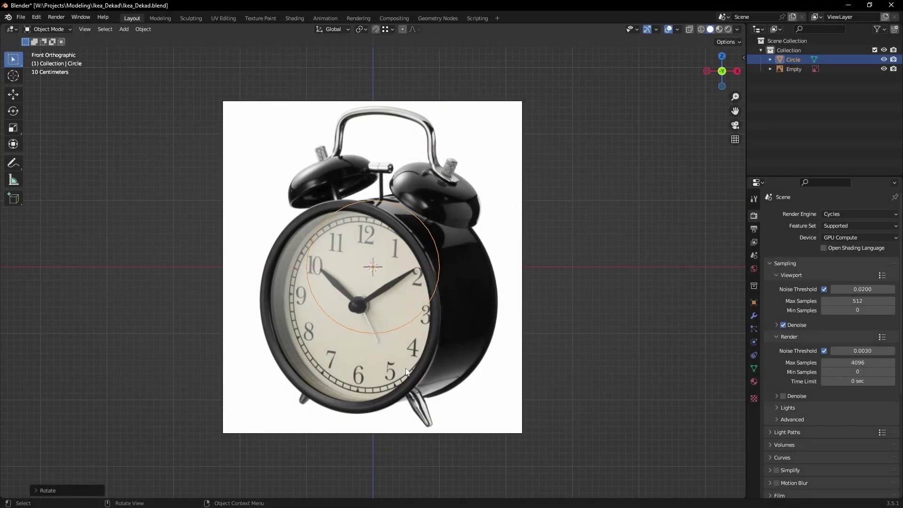
pyautogui.click(424, 310)
pyautogui.press('s')
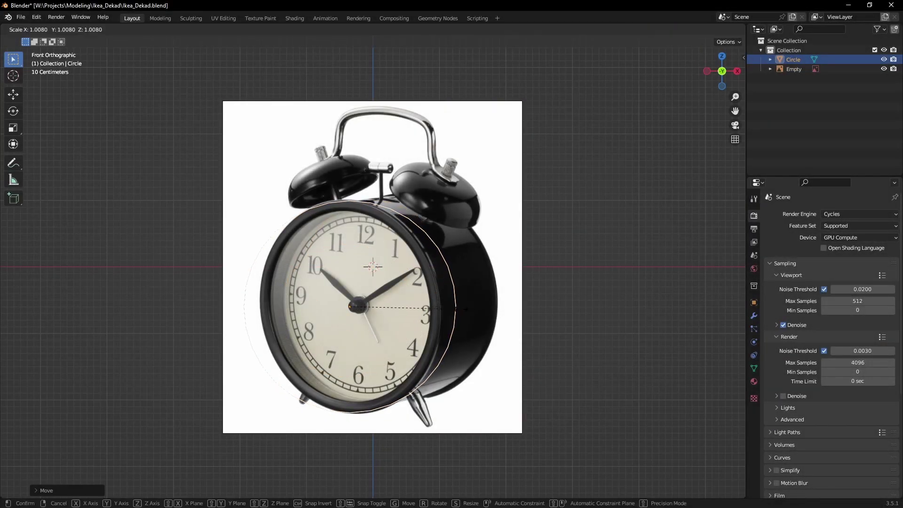
pyautogui.click(481, 303)
# Extrude the circle's edge and scale it inward into a flat bezel ring
pyautogui.scroll(3, 481, 303)
pyautogui.press('Tab')
pyautogui.press('e')
pyautogui.press('s')
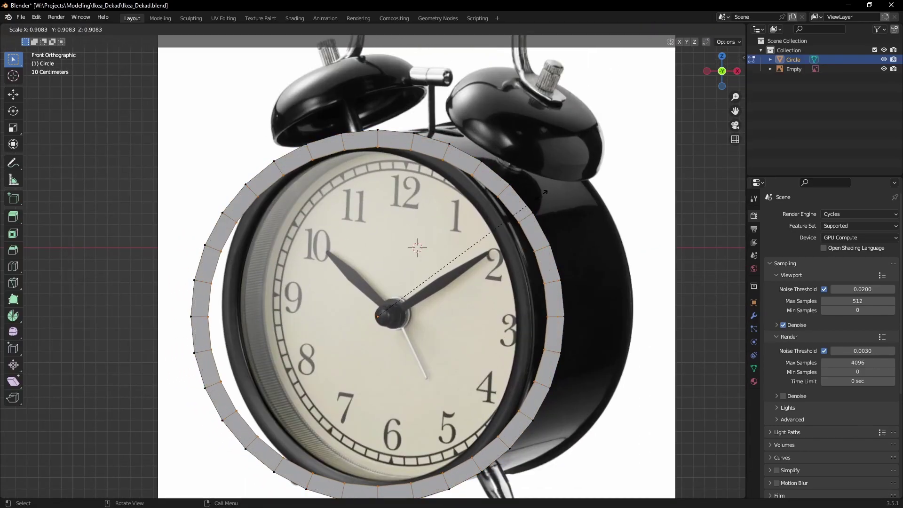
pyautogui.press('Tab')
pyautogui.scroll(-5, 535, 200)
pyautogui.keyDown('shift'); pyautogui.moveTo(404, 256); pyautogui.dragTo(384, 256, button='middle'); pyautogui.keyUp('shift')
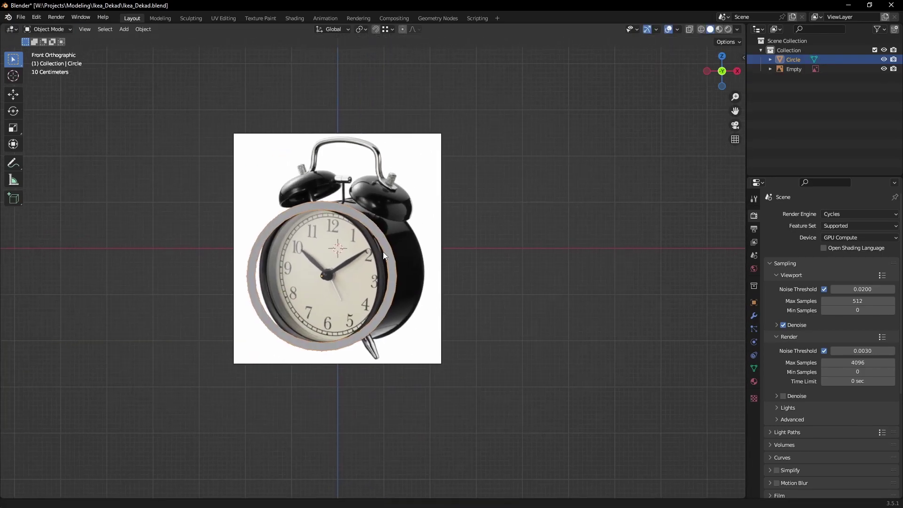
# Move the ring right of the reference and extrude it along its normal for depth
pyautogui.press('g')
pyautogui.click(553, 258)
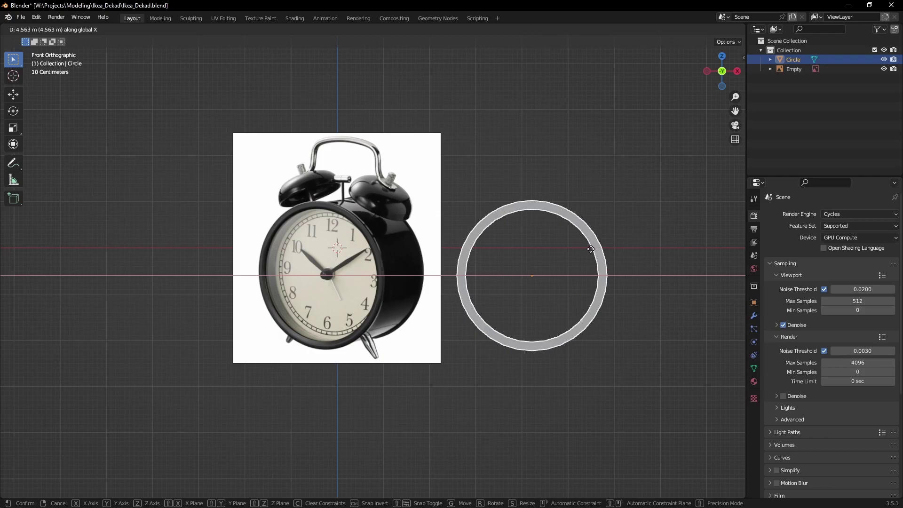
pyautogui.moveTo(553, 258); pyautogui.dragTo(469, 258, button='middle')
pyautogui.press('Tab')
pyautogui.scroll(3, 464, 335)
pyautogui.moveTo(464, 335); pyautogui.dragTo(430, 312, button='middle')
pyautogui.press('a')
pyautogui.press('e')
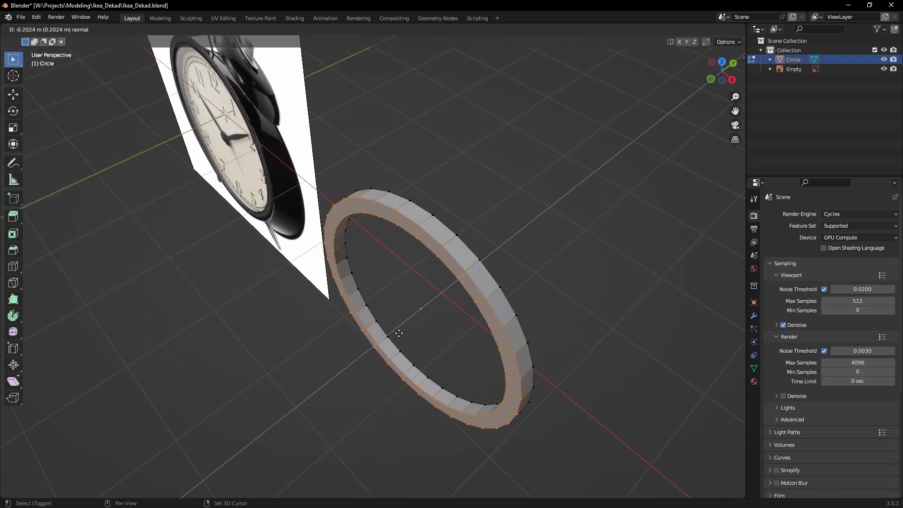
pyautogui.scroll(-3, 385, 339)
# Duplicate the ring and extrude its inner loop into a cylinder for the body
pyautogui.hotkey('shift', 'd')
pyautogui.click(432, 282)
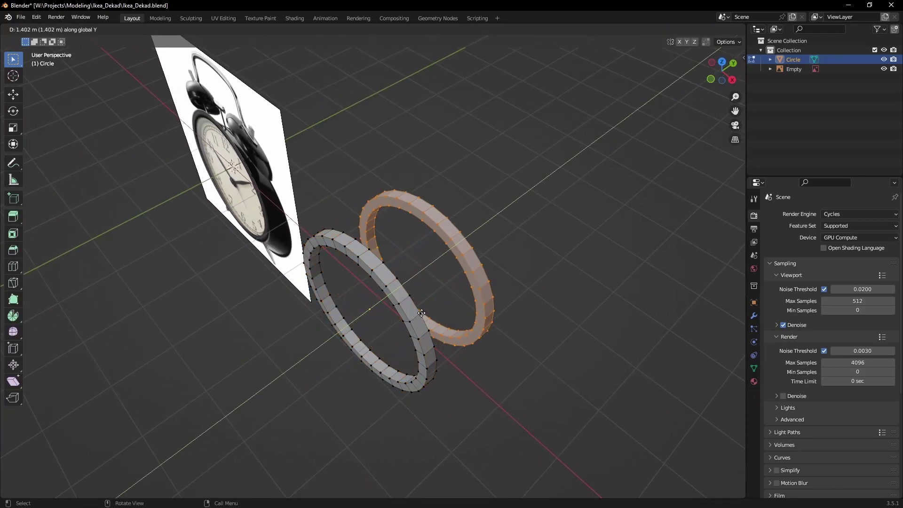
pyautogui.moveTo(433, 282)
pyautogui.mouseDown(button='middle')
pyautogui.moveTo(466, 299)
pyautogui.moveTo(346, 299)
pyautogui.mouseUp(button='middle')
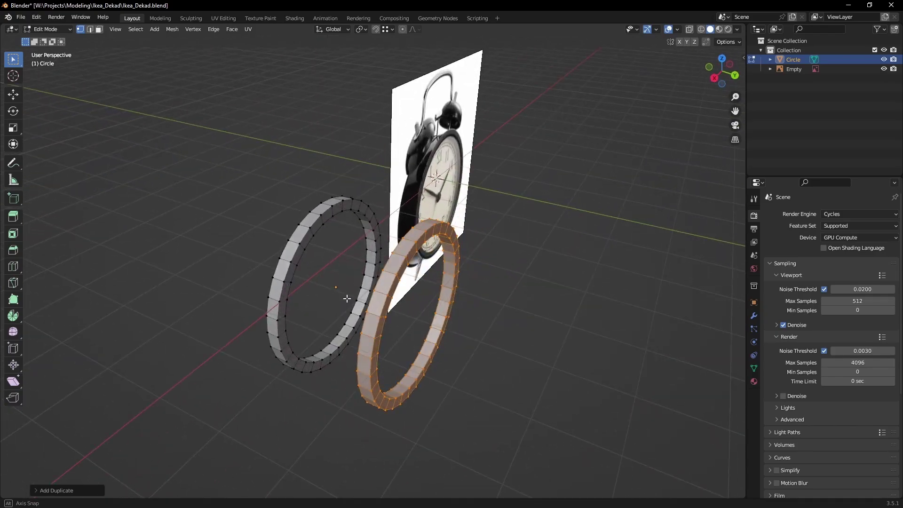
pyautogui.scroll(4, 334, 287)
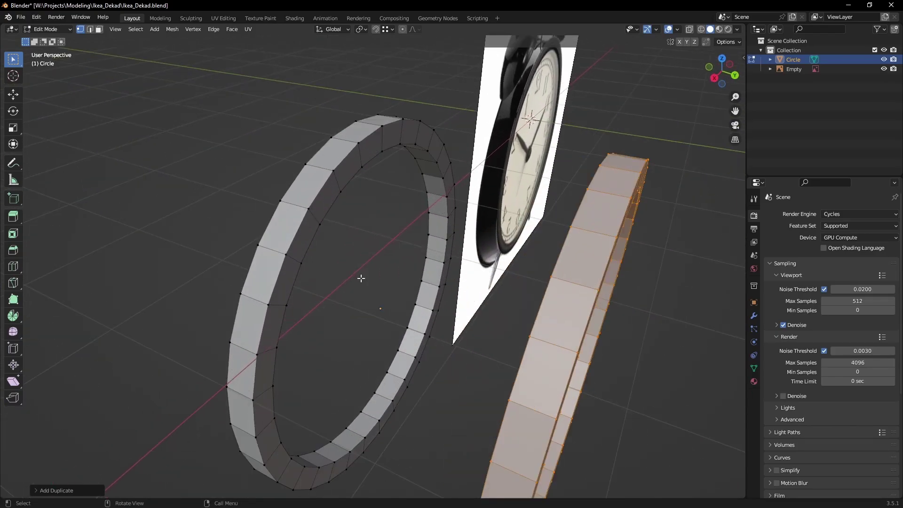
pyautogui.keyDown('alt'); pyautogui.click(338, 181); pyautogui.keyUp('alt')
pyautogui.moveTo(338, 181); pyautogui.dragTo(369, 217, button='middle')
pyautogui.press('e')
pyautogui.click(484, 245)
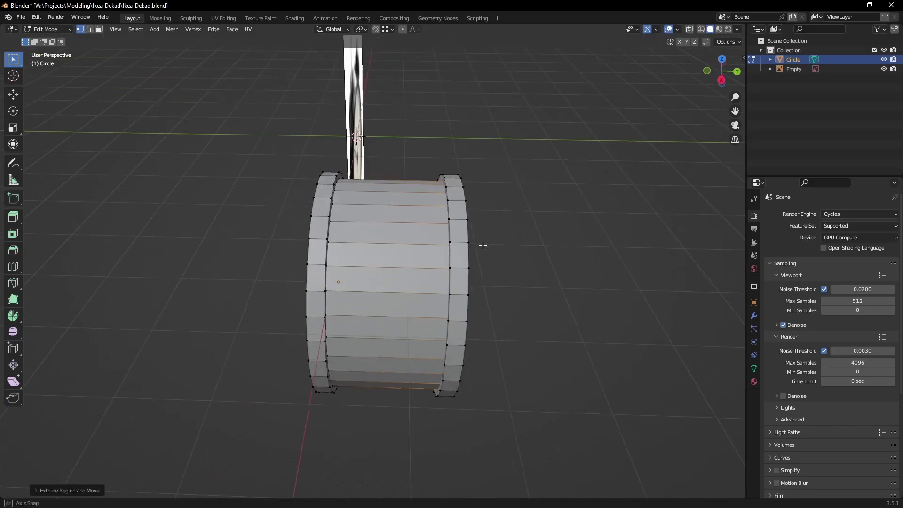
pyautogui.moveTo(483, 245)
pyautogui.mouseDown(button='middle')
pyautogui.moveTo(396, 271)
pyautogui.moveTo(358, 212)
pyautogui.moveTo(296, 154)
pyautogui.moveTo(555, 208)
pyautogui.moveTo(490, 222)
pyautogui.mouseUp(button='middle')
pyautogui.hotkey('ctrl', 'r')
# Add a middle loop cut and inset the rim's face loop
pyautogui.click(395, 271)
pyautogui.scroll(3, 357, 212)
pyautogui.scroll(3, 296, 154)
pyautogui.scroll(-4, 297, 154)
pyautogui.keyDown('alt'); pyautogui.click(558, 205); pyautogui.keyUp('alt')
pyautogui.scroll(2, 547, 187)
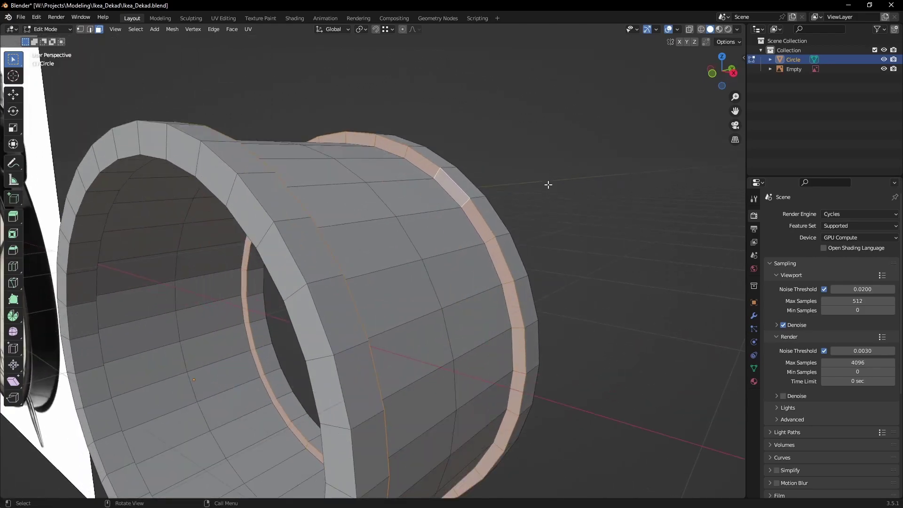
pyautogui.press('i')
# Hide the body faces and inset the left ring's face loop
pyautogui.moveTo(547, 187); pyautogui.dragTo(312, 201, button='middle')
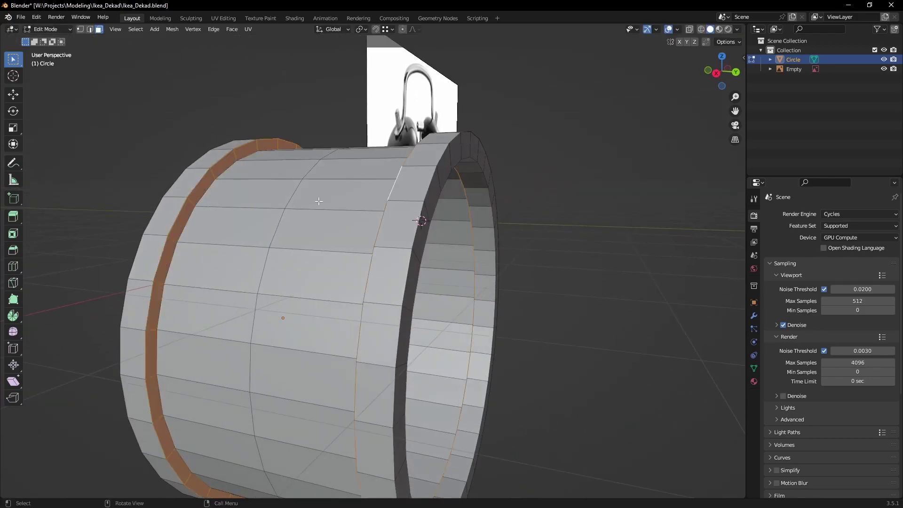
pyautogui.keyDown('alt'); pyautogui.click(313, 202); pyautogui.keyUp('alt')
pyautogui.press('h')
pyautogui.press('3')
pyautogui.keyDown('alt'); pyautogui.click(205, 192); pyautogui.keyUp('alt')
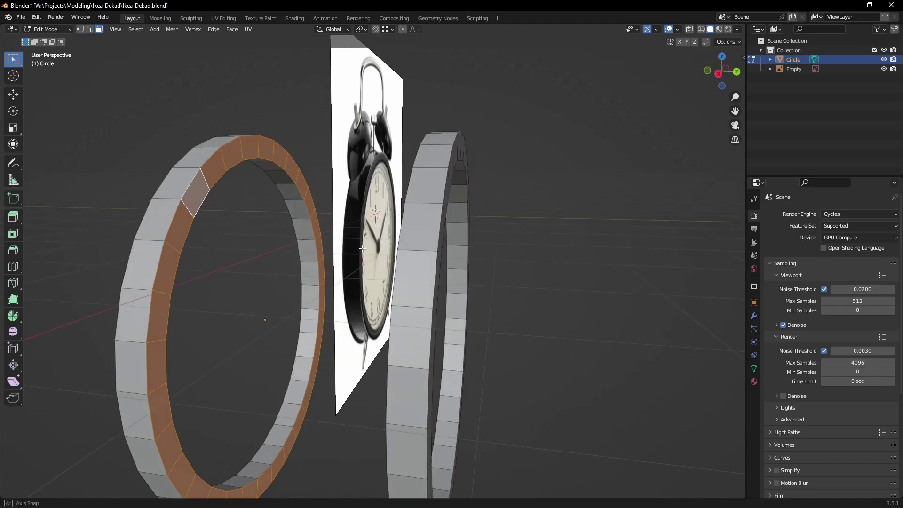
pyautogui.moveTo(206, 192); pyautogui.dragTo(592, 142, button='middle')
pyautogui.press('i')
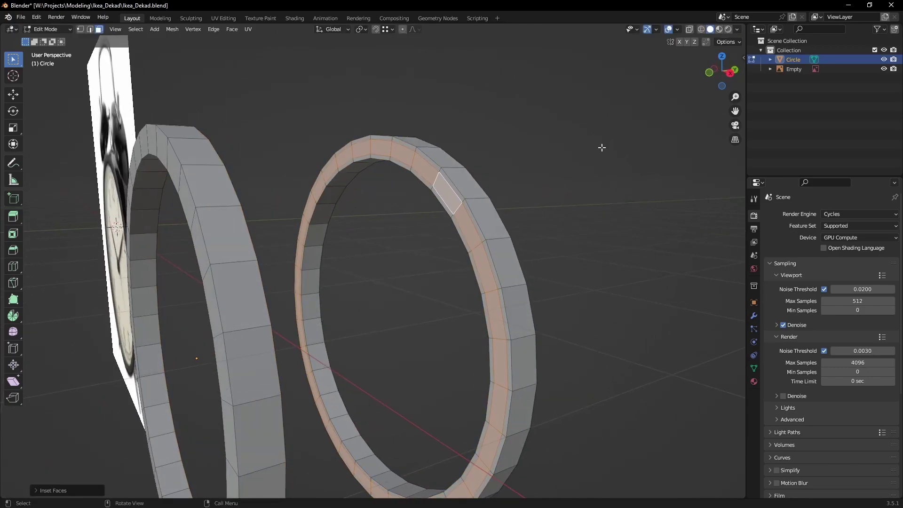
# In X-ray, shrink the rim faces inward, delete the stray vertices and unhide the body
pyautogui.hotkey('alt', 'z')
pyautogui.hotkey('alt', 's')
pyautogui.click(554, 145)
pyautogui.press('x')
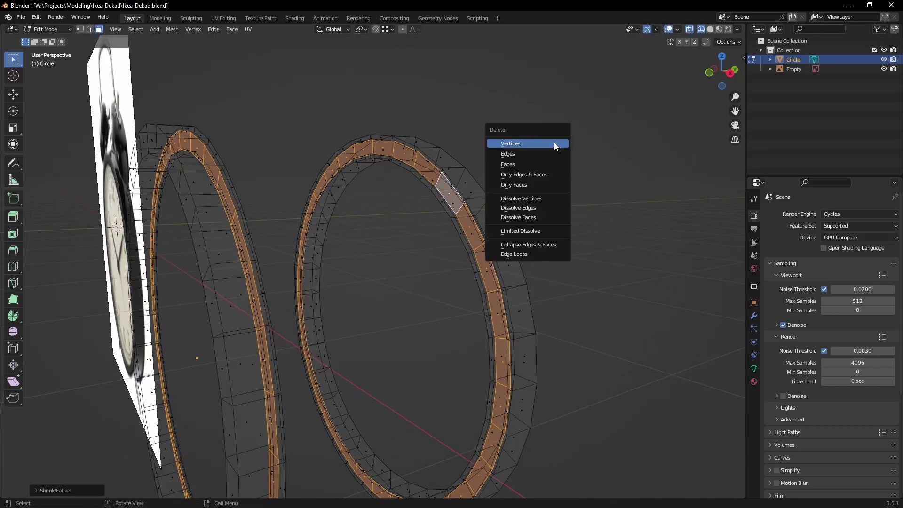
pyautogui.hotkey('alt', 'z')
pyautogui.hotkey('alt', 'h')
# Scale the whole body mesh to match the reference from the front
pyautogui.moveTo(489, 207); pyautogui.dragTo(444, 219, button='middle')
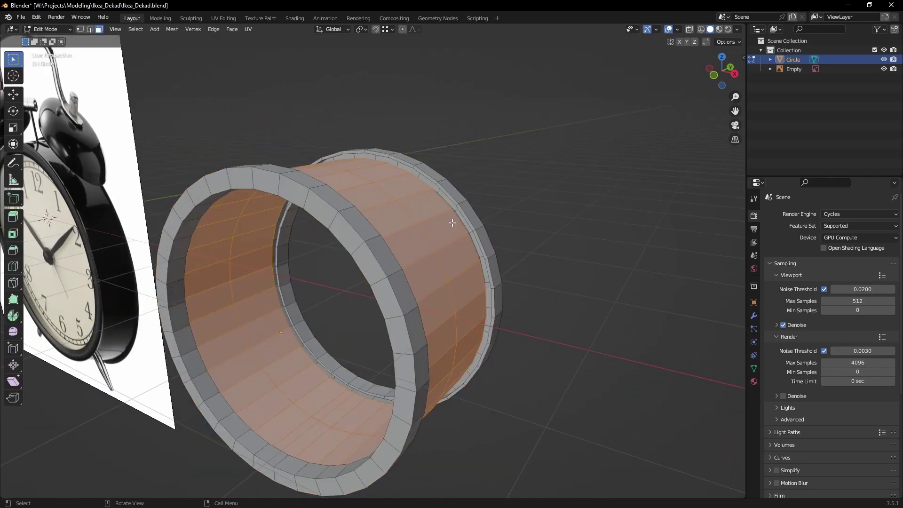
pyautogui.scroll(2, 551, 214)
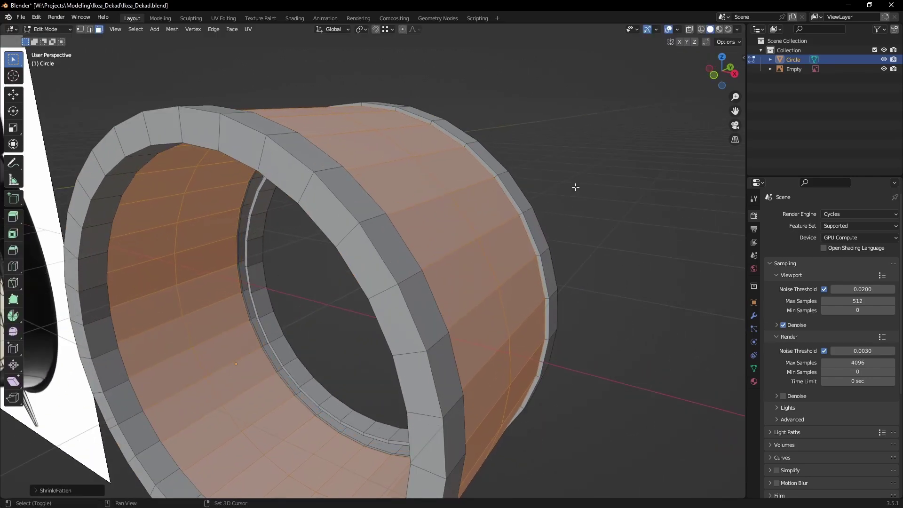
pyautogui.press('`')
pyautogui.press('s')
pyautogui.click(625, 195)
pyautogui.moveTo(625, 196); pyautogui.dragTo(452, 207, button='middle')
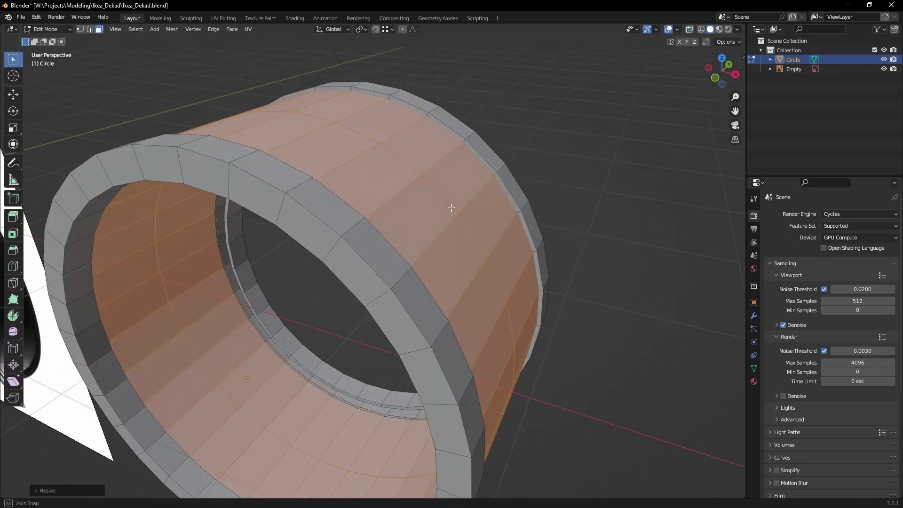
# Give the body level-2 subdivision and pick a rim edge loop to slide
pyautogui.press('Tab')
pyautogui.scroll(-4, 444, 239)
pyautogui.hotkey('ctrl', '2')
pyautogui.scroll(3, 410, 233)
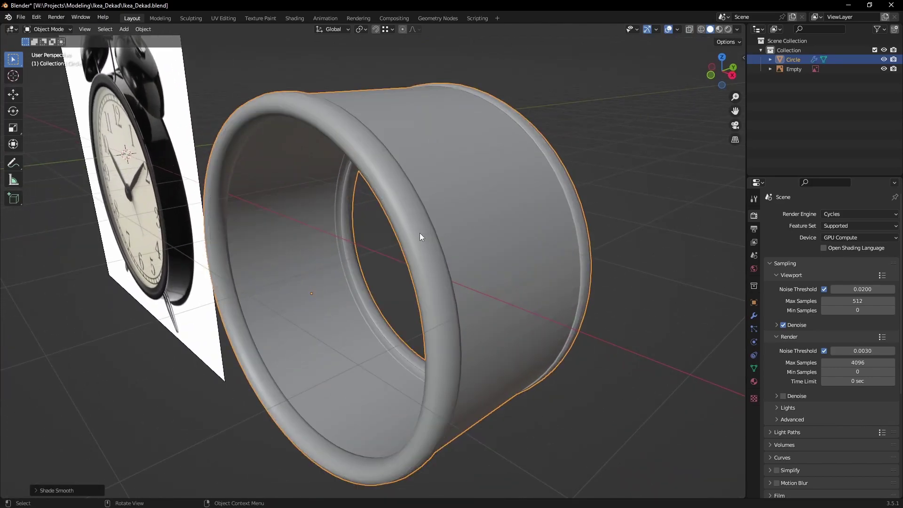
pyautogui.press('Tab')
pyautogui.moveTo(420, 233)
pyautogui.mouseDown(button='middle')
pyautogui.moveTo(359, 181)
pyautogui.moveTo(451, 210)
pyautogui.moveTo(342, 260)
pyautogui.moveTo(367, 282)
pyautogui.moveTo(331, 195)
pyautogui.moveTo(407, 249)
pyautogui.mouseUp(button='middle')
pyautogui.keyDown('alt'); pyautogui.click(359, 181); pyautogui.keyUp('alt')
pyautogui.press('g')
pyautogui.press('g')
pyautogui.press('g')
pyautogui.press('g')
# Slide the rim edge loop into its new position
pyautogui.click(349, 193)
pyautogui.scroll(-5, 377, 202)
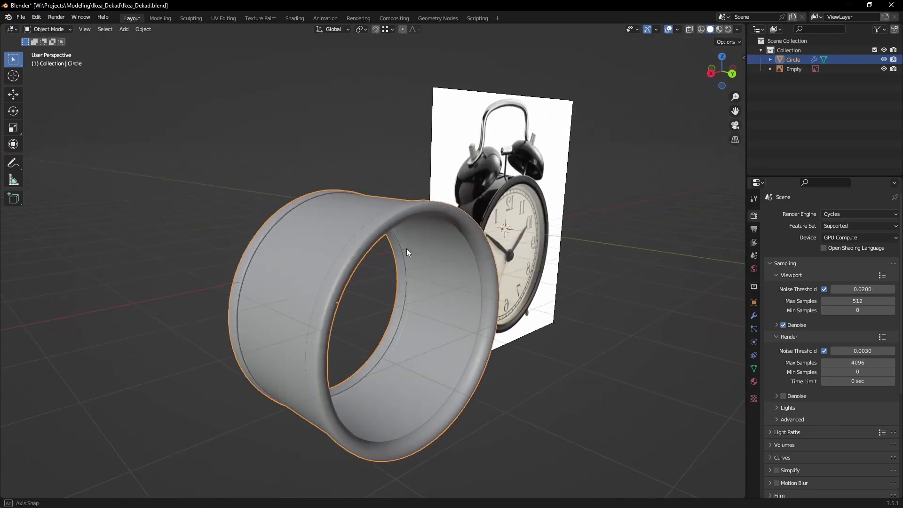
pyautogui.scroll(5, 379, 201)
pyautogui.moveTo(482, 185); pyautogui.dragTo(488, 182, button='middle')
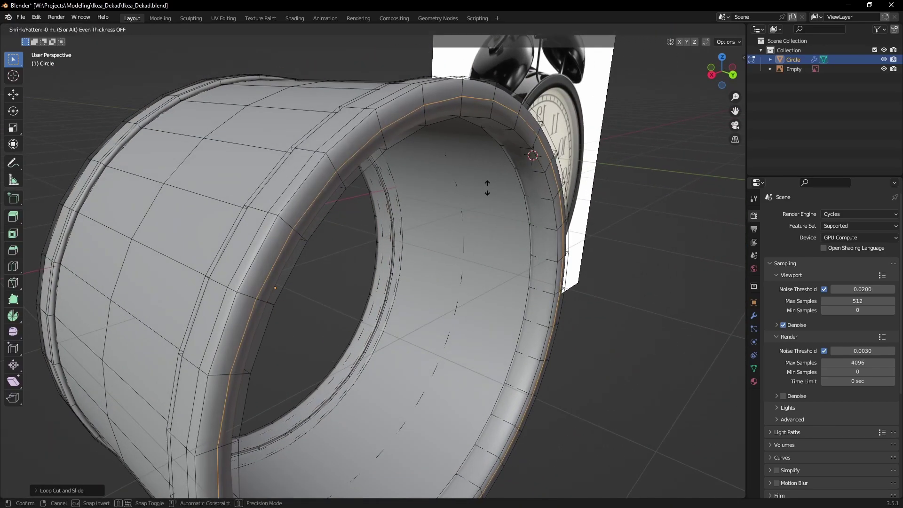
# Add a loop cut and scale the inner edge loop inward to form the front lip
pyautogui.hotkey('ctrl', 'r')
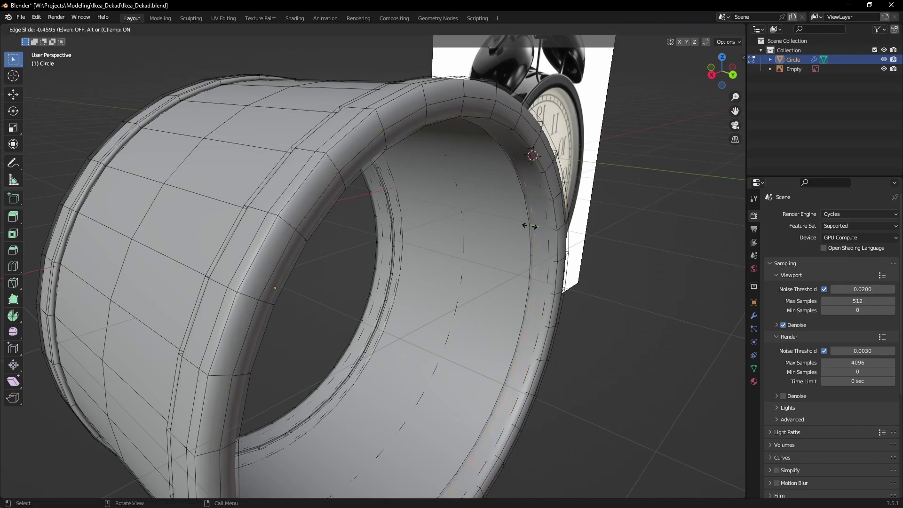
pyautogui.moveTo(560, 232); pyautogui.dragTo(576, 236, button='middle')
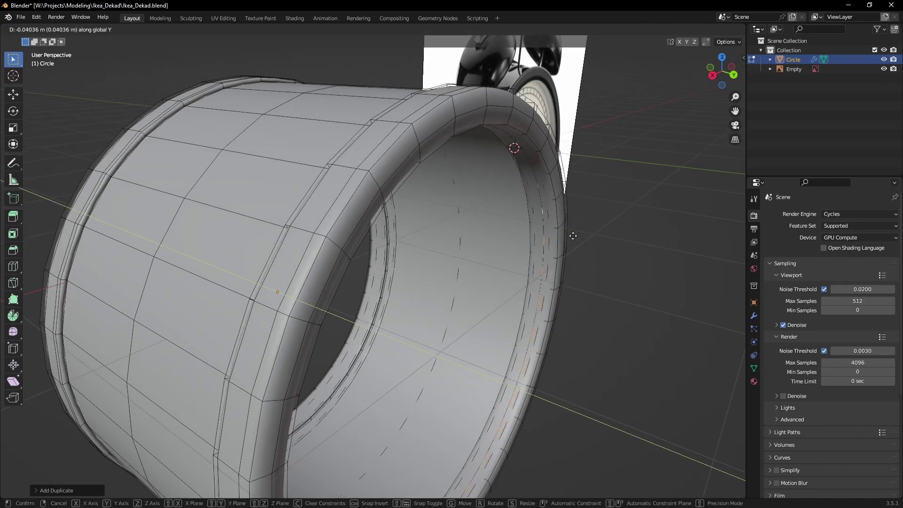
pyautogui.press('s')
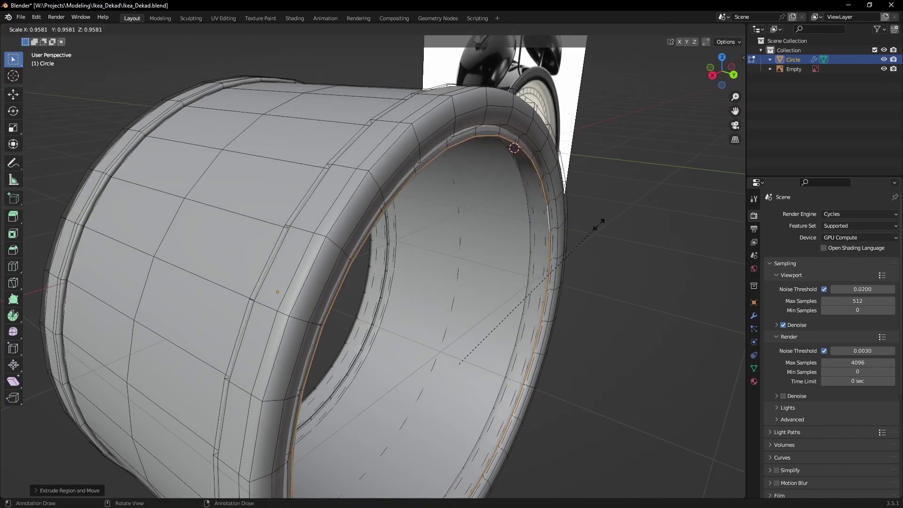
pyautogui.rightClick(584, 230)
# Grid-fill the front opening of the clock body
pyautogui.click(554, 329)
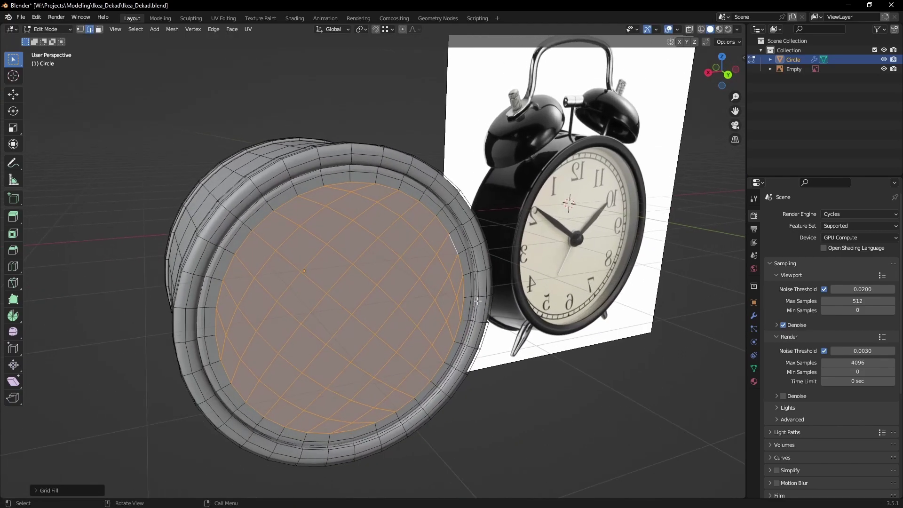
pyautogui.press('Tab')
pyautogui.rightClick(387, 255)
pyautogui.click(386, 255)
pyautogui.moveTo(387, 255)
pyautogui.mouseDown(button='middle')
pyautogui.moveTo(514, 273)
pyautogui.moveTo(531, 267)
pyautogui.moveTo(495, 257)
pyautogui.moveTo(418, 298)
pyautogui.mouseUp(button='middle')
# Scale the other end's loop inward and close it with Grid Fill
pyautogui.press('Tab')
pyautogui.scroll(5, 400, 282)
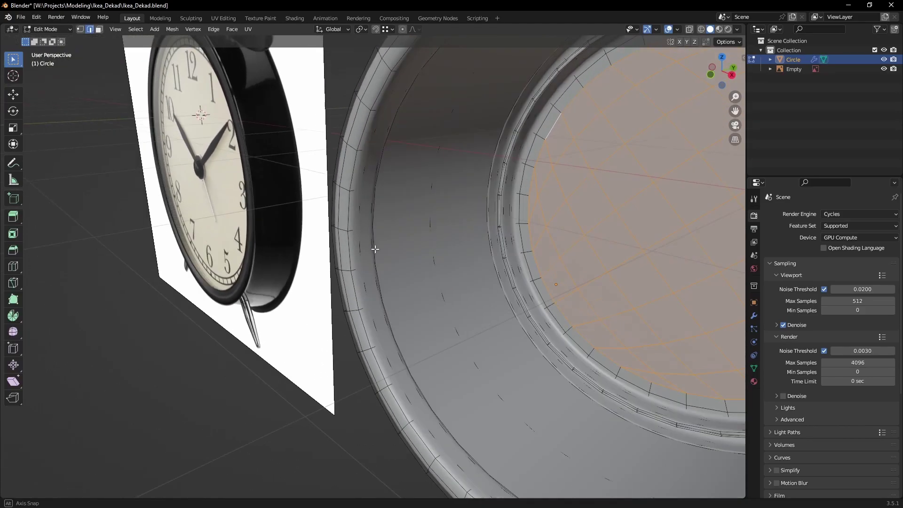
pyautogui.scroll(-5, 405, 229)
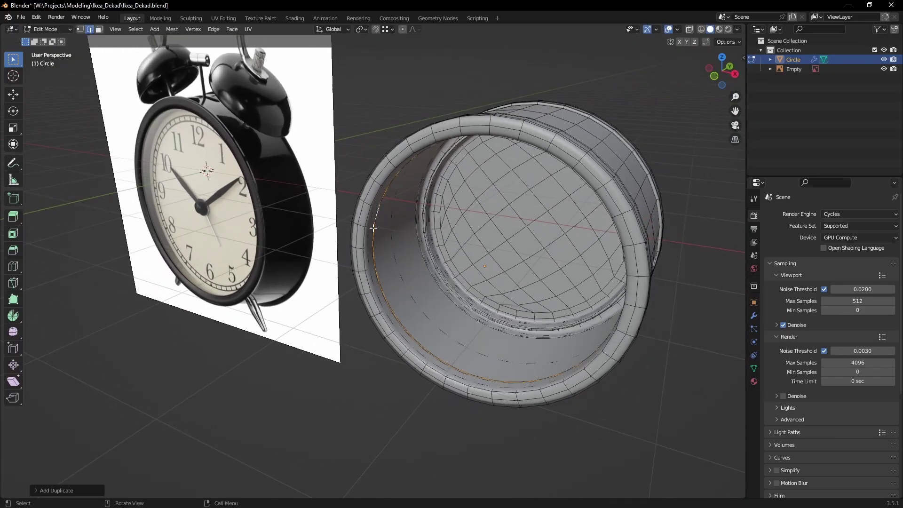
pyautogui.scroll(2, 374, 228)
pyautogui.moveTo(373, 227); pyautogui.dragTo(333, 214, button='middle')
pyautogui.press('s')
pyautogui.press('Escape')
pyautogui.hotkey('ctrl', 'f')
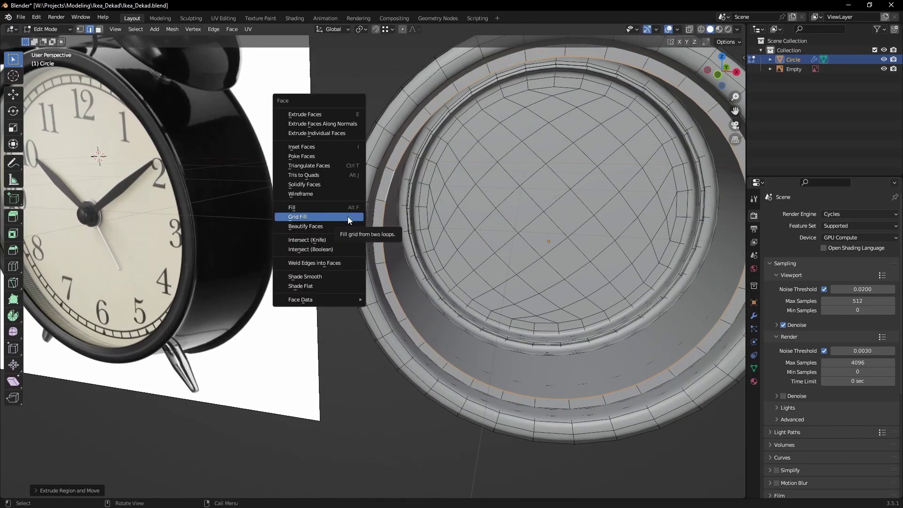
pyautogui.click(348, 216)
pyautogui.scroll(-3, 475, 260)
# From top view, move the rim extrusion along Y and fatten the rim faces along their normals
pyautogui.press('KP_7')
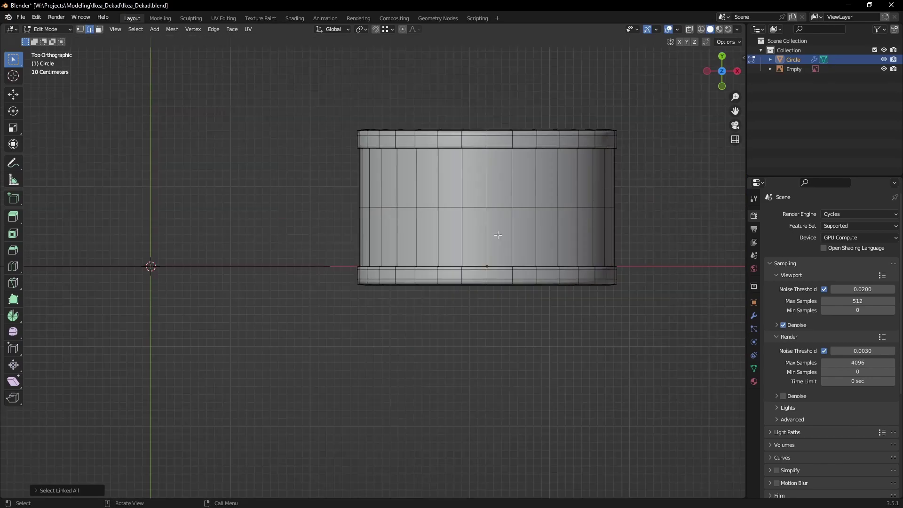
pyautogui.scroll(5, 373, 278)
pyautogui.scroll(4, 427, 312)
pyautogui.press('g')
pyautogui.press('y')
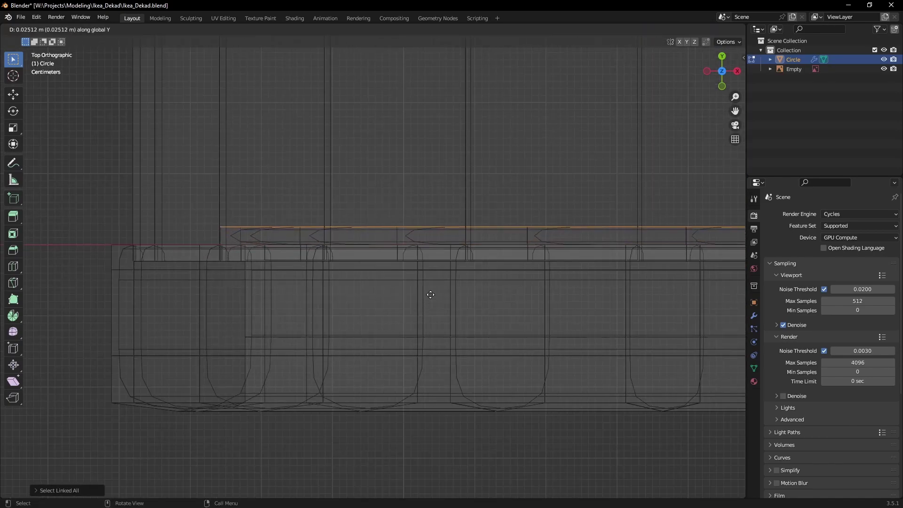
pyautogui.click(431, 295)
pyautogui.scroll(2, 357, 292)
pyautogui.hotkey('alt', 's')
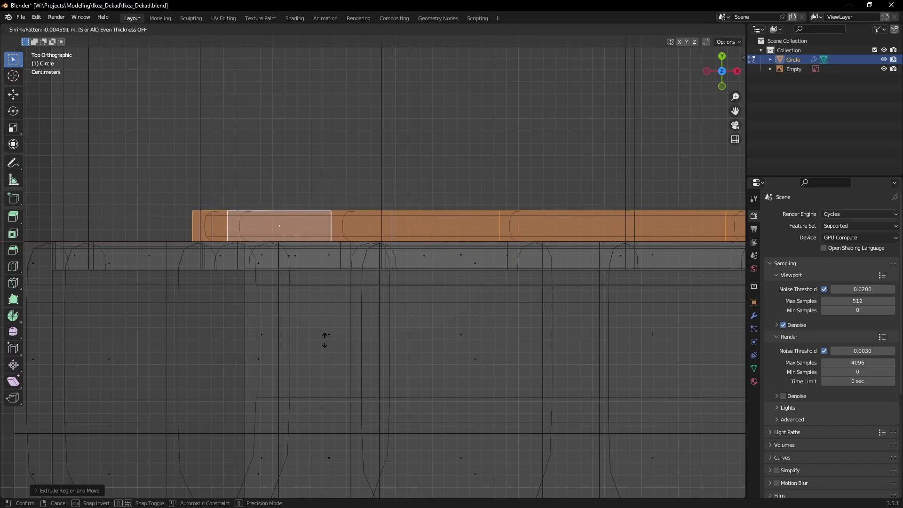
pyautogui.scroll(-2, 333, 322)
pyautogui.moveTo(310, 298)
pyautogui.mouseDown(button='middle')
pyautogui.moveTo(295, 292)
pyautogui.moveTo(256, 203)
pyautogui.mouseUp(button='middle')
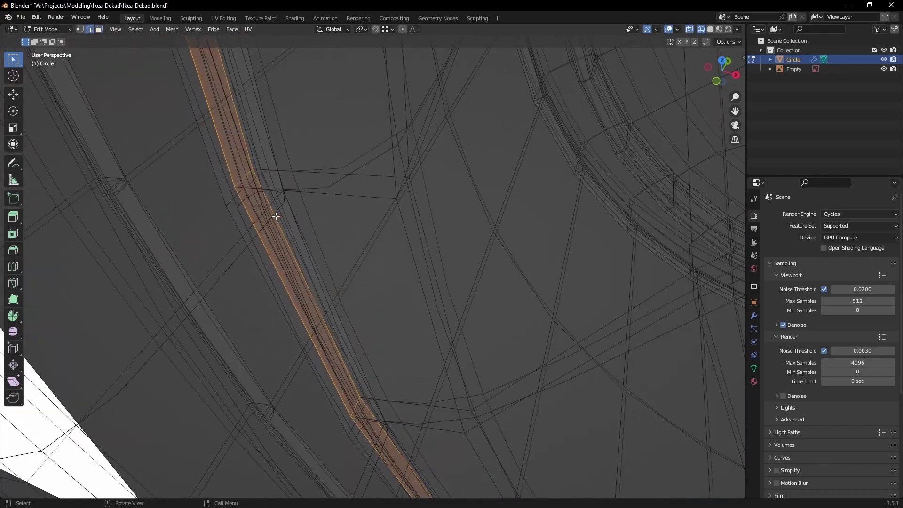
# Extrude the rim edge loop along Y, checking it against the front reference
pyautogui.press('2')
pyautogui.keyDown('alt'); pyautogui.click(250, 215); pyautogui.keyUp('alt')
pyautogui.press('KP_7')
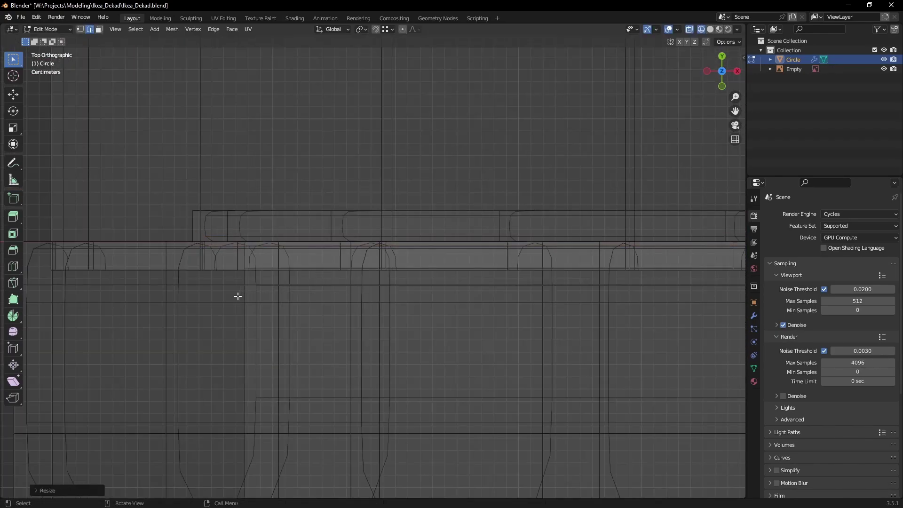
pyautogui.scroll(-3, 238, 296)
pyautogui.press('e')
pyautogui.press('y')
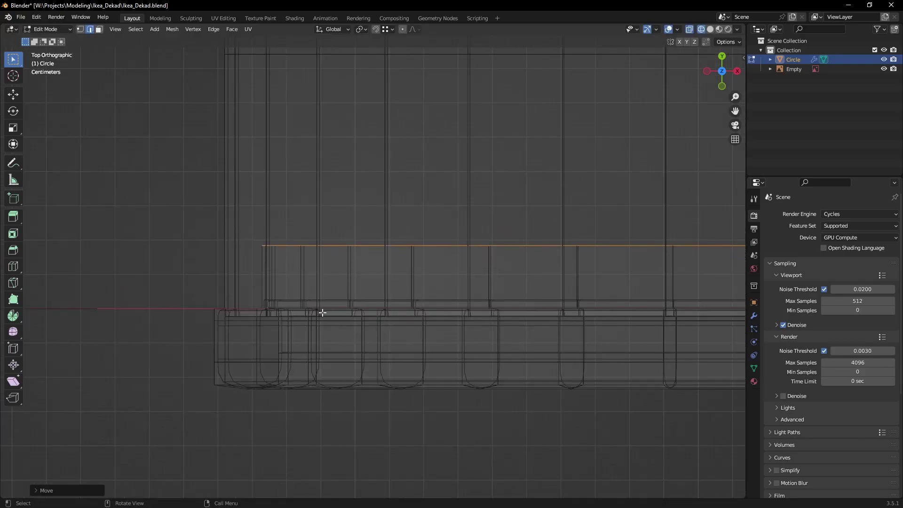
pyautogui.press('KP_1')
pyautogui.scroll(3, 273, 313)
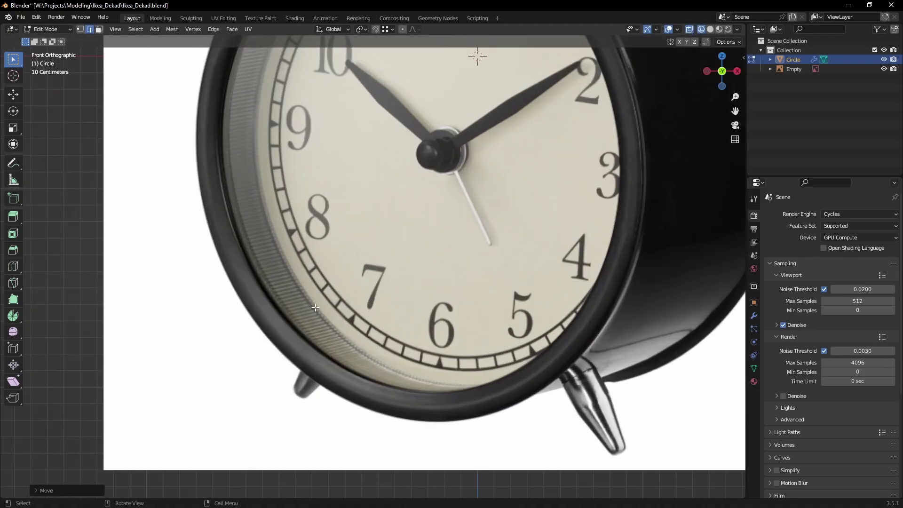
pyautogui.press('KP_7')
pyautogui.scroll(3, 262, 315)
pyautogui.scroll(2, 343, 326)
pyautogui.scroll(2, 351, 344)
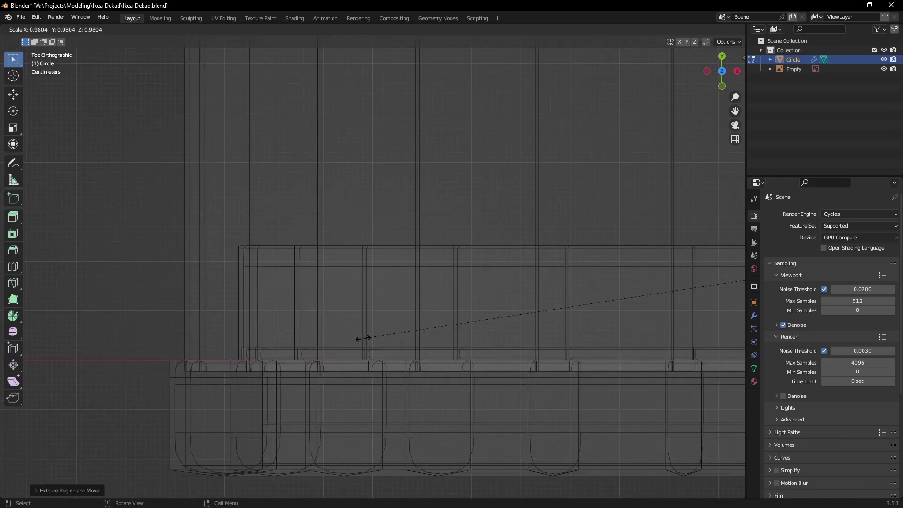
pyautogui.click(343, 329)
# Scale the extruded edge loop into a thick bezel and hide the inner faces
pyautogui.scroll(1, 333, 327)
pyautogui.scroll(1, 336, 325)
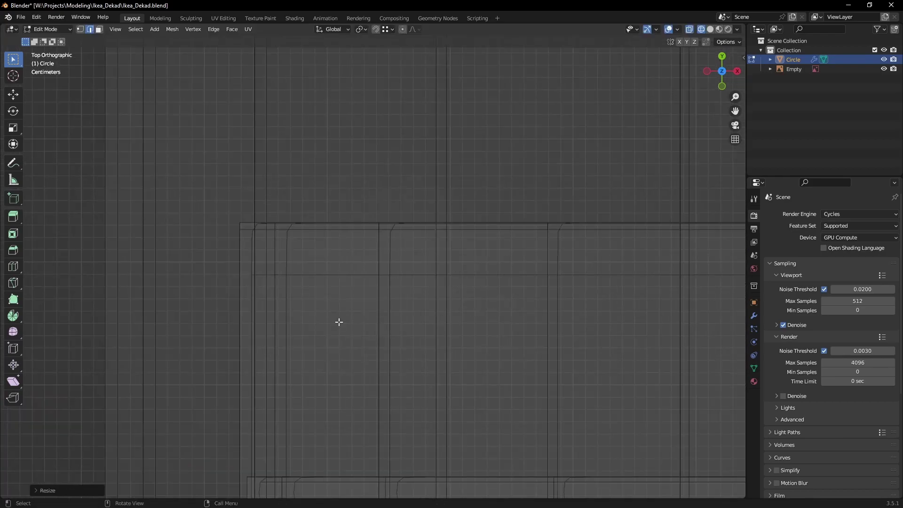
pyautogui.press('s')
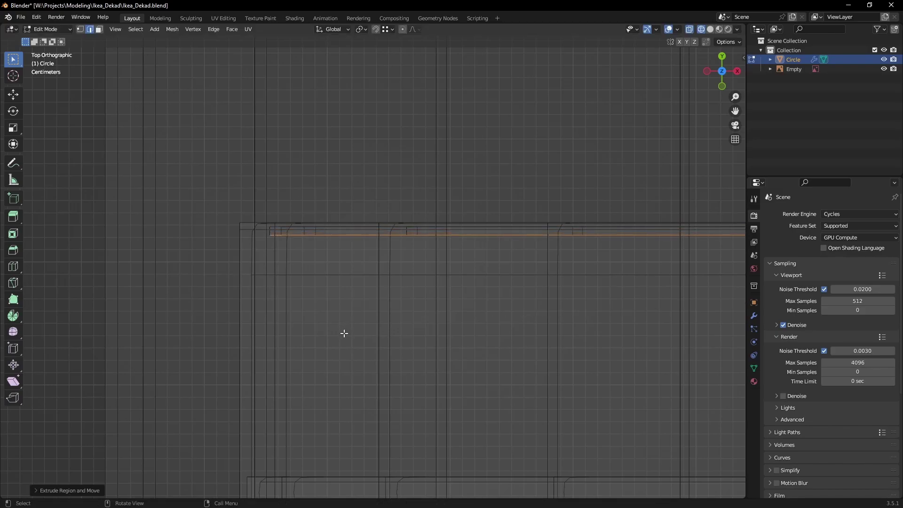
pyautogui.click(377, 336)
pyautogui.moveTo(377, 336)
pyautogui.mouseDown(button='middle')
pyautogui.moveTo(403, 280)
pyautogui.moveTo(463, 272)
pyautogui.moveTo(469, 295)
pyautogui.mouseUp(button='middle')
pyautogui.press('h')
# Subdivide all visible geometry of the body and return to Object Mode
pyautogui.press('a')
pyautogui.rightClick(477, 296)
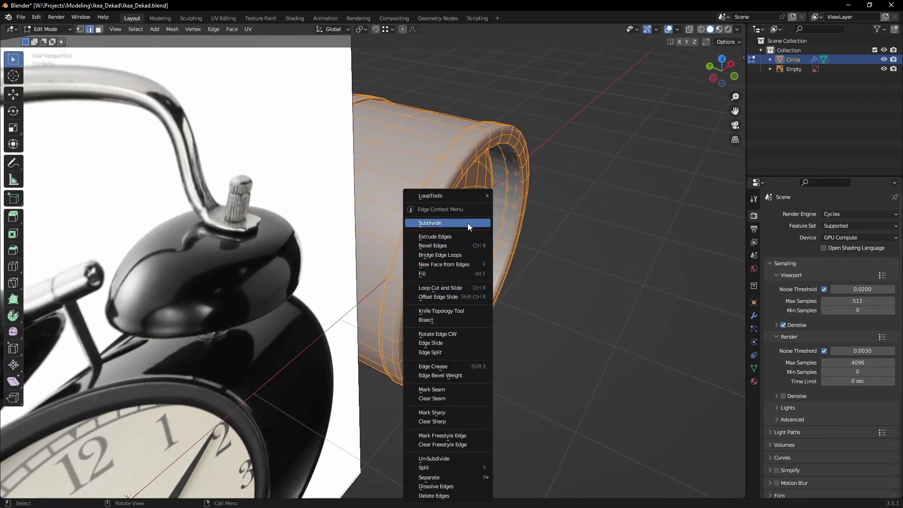
pyautogui.click(467, 223)
pyautogui.press('F3')
pyautogui.moveTo(478, 245)
pyautogui.mouseDown(button='middle')
pyautogui.moveTo(366, 273)
pyautogui.moveTo(414, 274)
pyautogui.mouseUp(button='middle')
pyautogui.press('Tab')
pyautogui.scroll(-3, 414, 274)
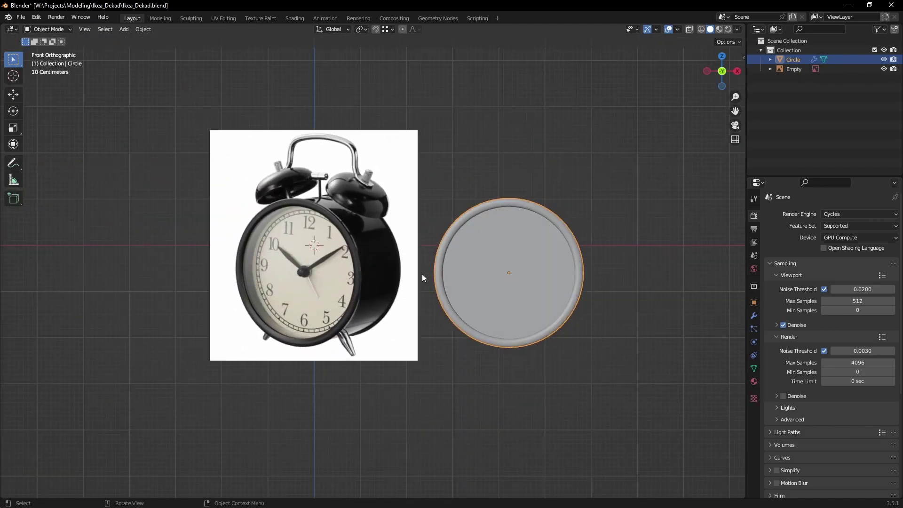
pyautogui.scroll(4, 359, 293)
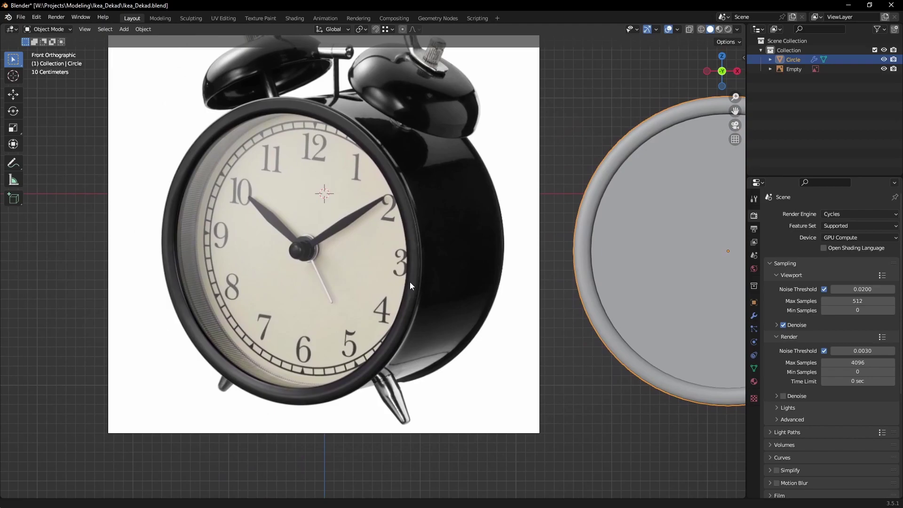
# Add an 8-vertex circle at the clock hub and rotate it 90° on X
pyautogui.keyDown('shift'); pyautogui.moveTo(410, 285); pyautogui.dragTo(406, 249, button='middle'); pyautogui.keyUp('shift')
pyautogui.keyDown('shift'); pyautogui.rightClick(303, 213); pyautogui.keyUp('shift')
pyautogui.hotkey('shift', 'a')
pyautogui.click(354, 230)
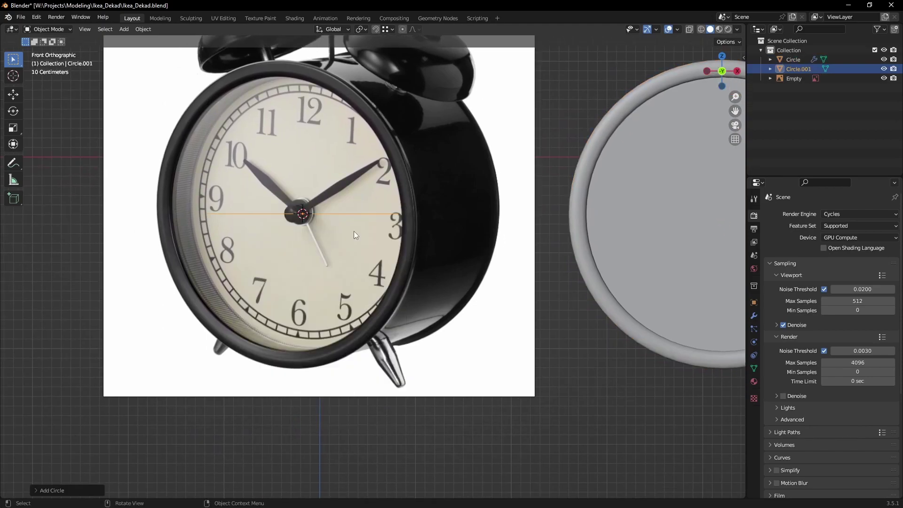
pyautogui.click(31, 490)
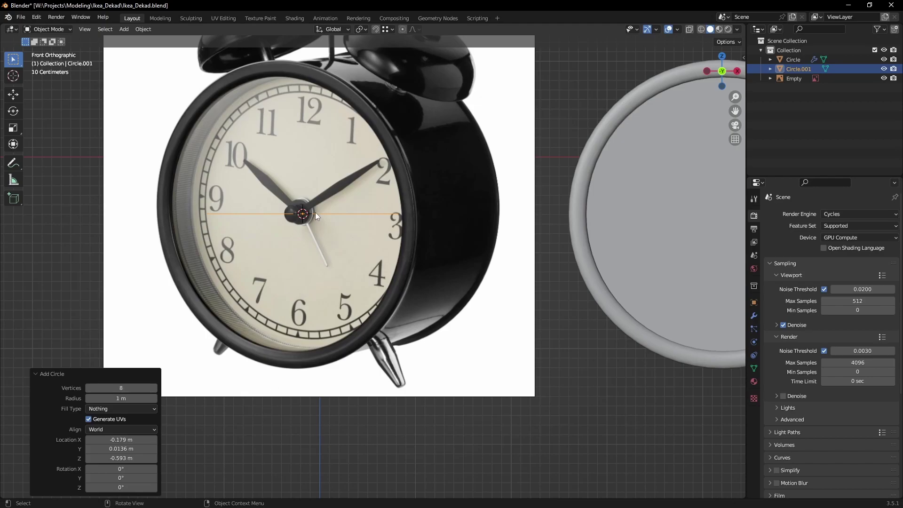
pyautogui.press('g')
pyautogui.click(396, 352)
pyautogui.write('rx90')
pyautogui.press('Return')
# Give the circle level 2 subdivision, scale it to 0.248 and rotate 90° on X
pyautogui.hotkey('ctrl', '2')
pyautogui.scroll(3, 449, 332)
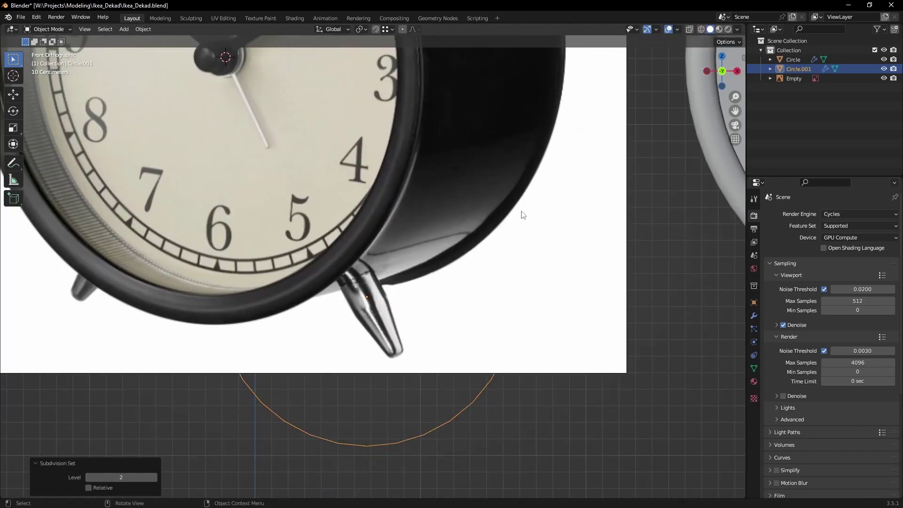
pyautogui.click(411, 259)
pyautogui.scroll(-1, 410, 260)
pyautogui.write('s')
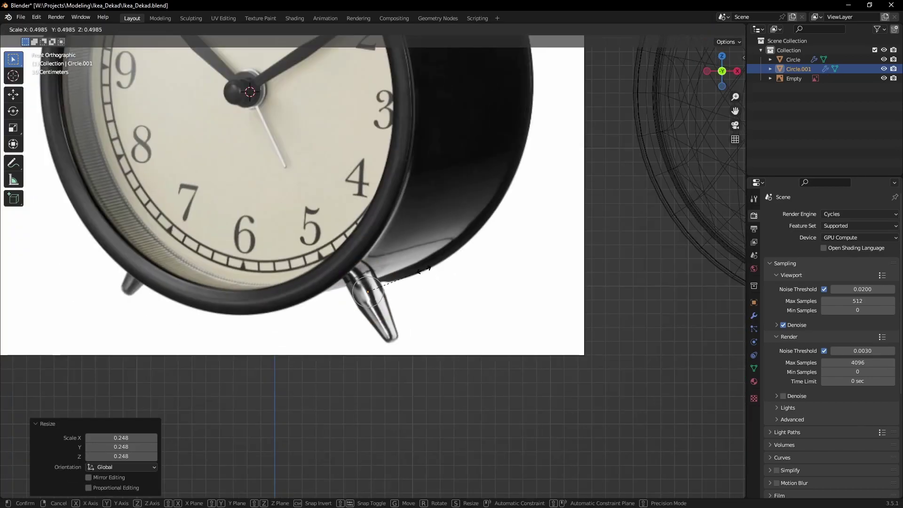
pyautogui.write('rx90')
pyautogui.press('Return')
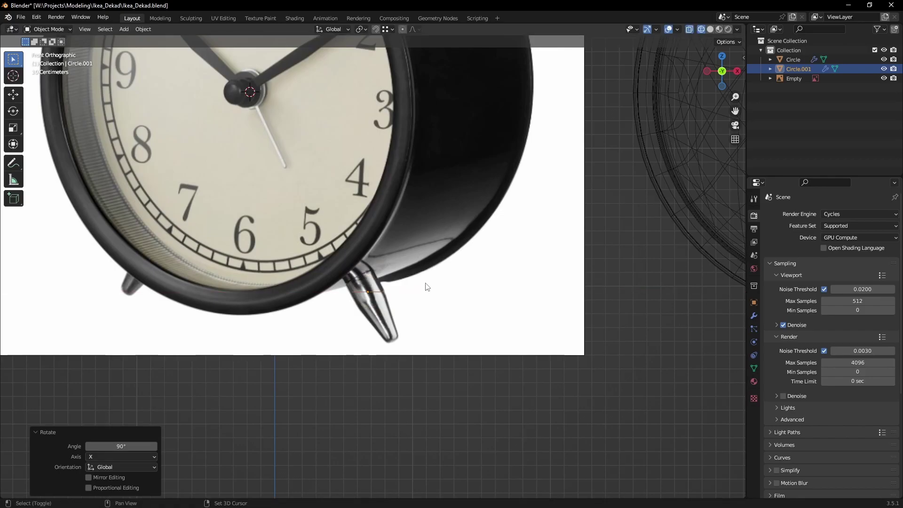
pyautogui.scroll(-2, 427, 287)
pyautogui.scroll(-2, 427, 287)
# Snap the circle to the clock body's centre and place it at the body's bottom
pyautogui.click(546, 193)
pyautogui.hotkey('shift', 's')
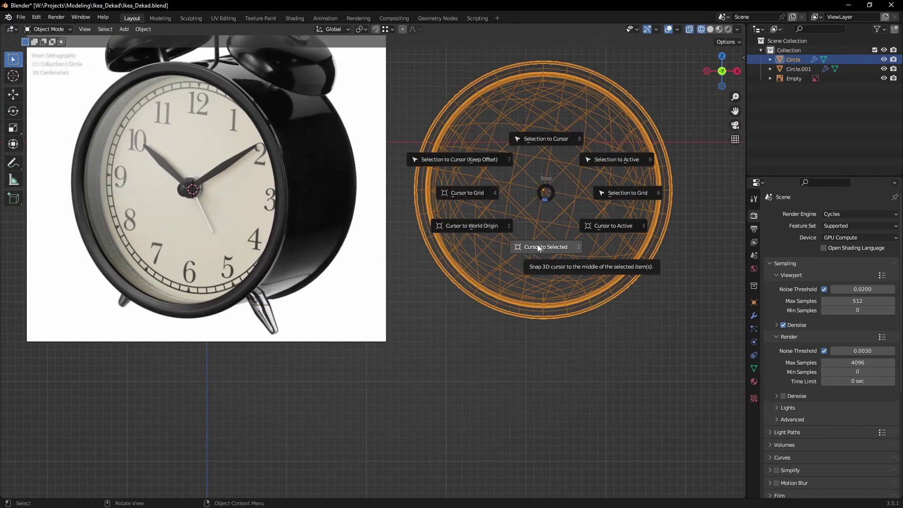
pyautogui.click(537, 247)
pyautogui.click(261, 304)
pyautogui.hotkey('shift', 's')
pyautogui.click(250, 254)
pyautogui.keyDown('shift'); pyautogui.moveTo(572, 218); pyautogui.dragTo(442, 184, button='middle'); pyautogui.keyUp('shift')
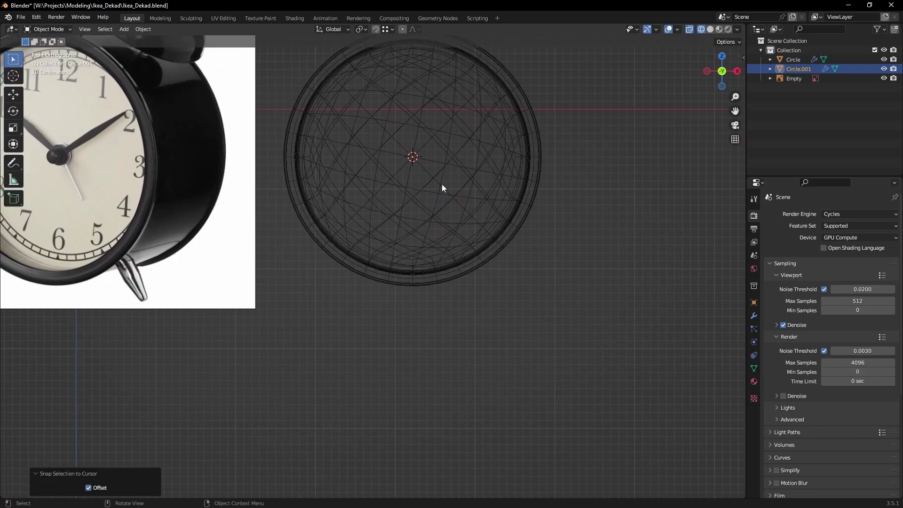
pyautogui.click(439, 298)
# Adjust the circle's height, then make a linked duplicate rotated to the foot angle
pyautogui.scroll(6, 463, 267)
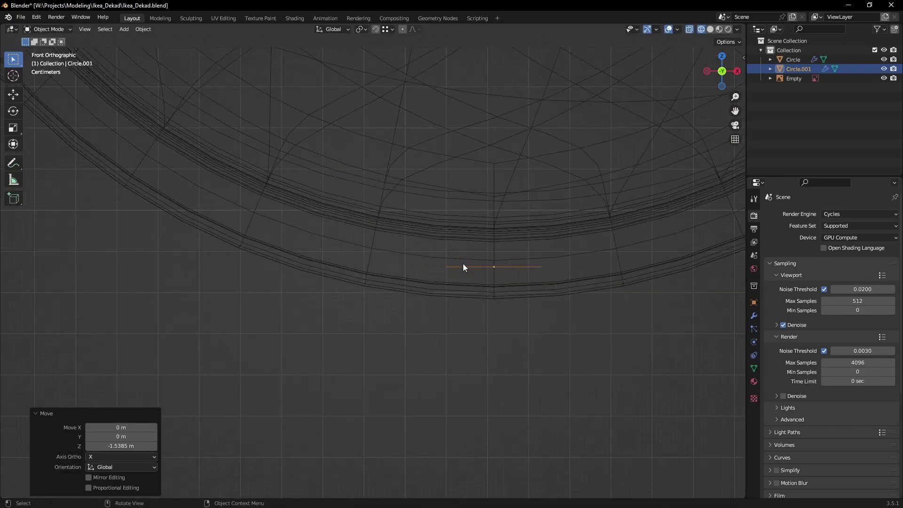
pyautogui.click(474, 282)
pyautogui.scroll(-5, 461, 262)
pyautogui.hotkey('shift', 'd')
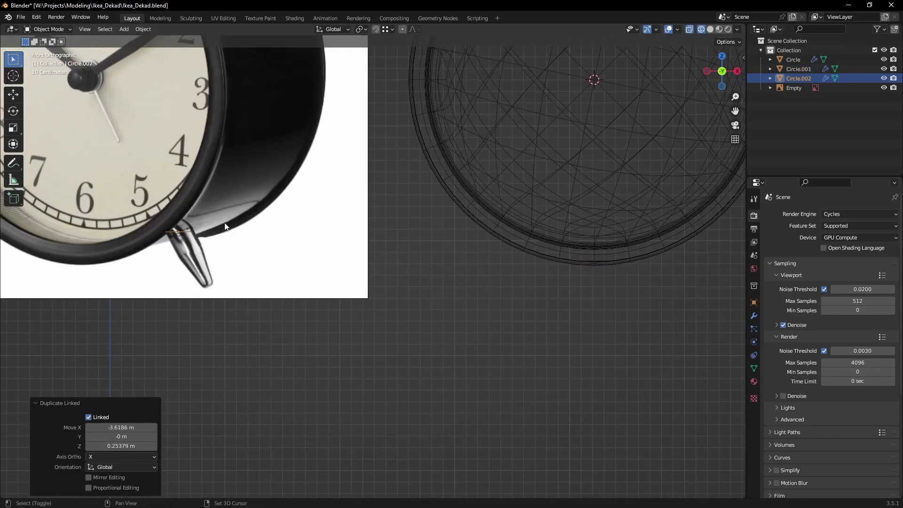
pyautogui.scroll(4, 225, 227)
pyautogui.press('r')
pyautogui.click(391, 181)
# Extrude the circle into a foot, taper its tip, and add a loop cut near the taper
pyautogui.press('Tab')
pyautogui.press('e')
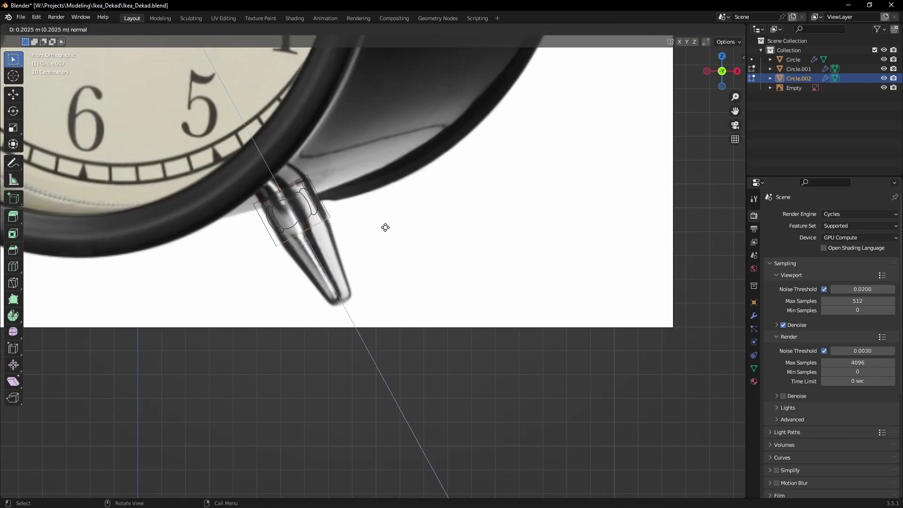
pyautogui.click(421, 305)
pyautogui.press('s')
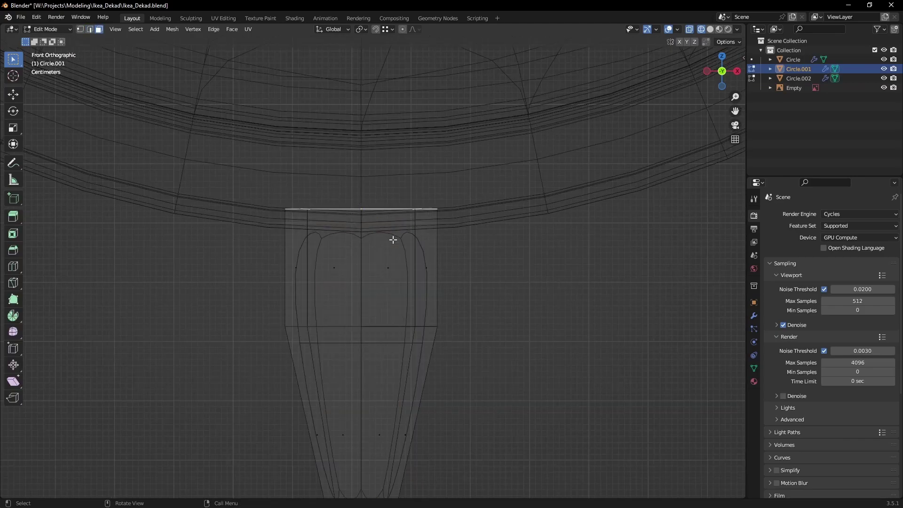
pyautogui.hotkey('ctrl', 'r')
pyautogui.click(435, 272)
pyautogui.click(428, 325)
# Add another loop cut, switch to solid shading, and bevel the foot's tip
pyautogui.hotkey('ctrl', 'r')
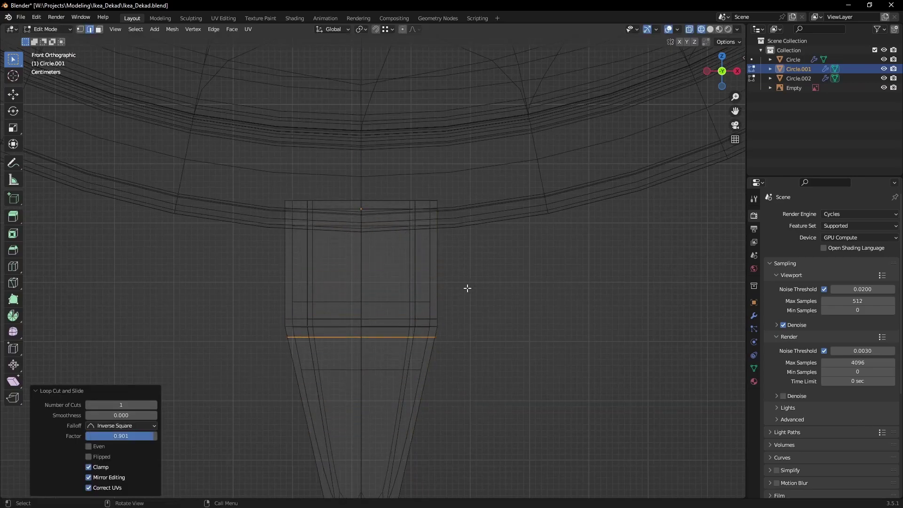
pyautogui.scroll(-1, 467, 288)
pyautogui.press('z')
pyautogui.click(433, 398)
pyautogui.moveTo(433, 397)
pyautogui.mouseDown(button='middle')
pyautogui.moveTo(426, 353)
pyautogui.moveTo(473, 216)
pyautogui.moveTo(421, 244)
pyautogui.moveTo(426, 289)
pyautogui.mouseUp(button='middle')
pyautogui.click(526, 216)
# Delete the tip face and fill the hole with a new face
pyautogui.press('KP_Decimal')
pyautogui.press('x')
pyautogui.keyDown('alt'); pyautogui.click(410, 217); pyautogui.keyUp('alt')
pyautogui.press('f')
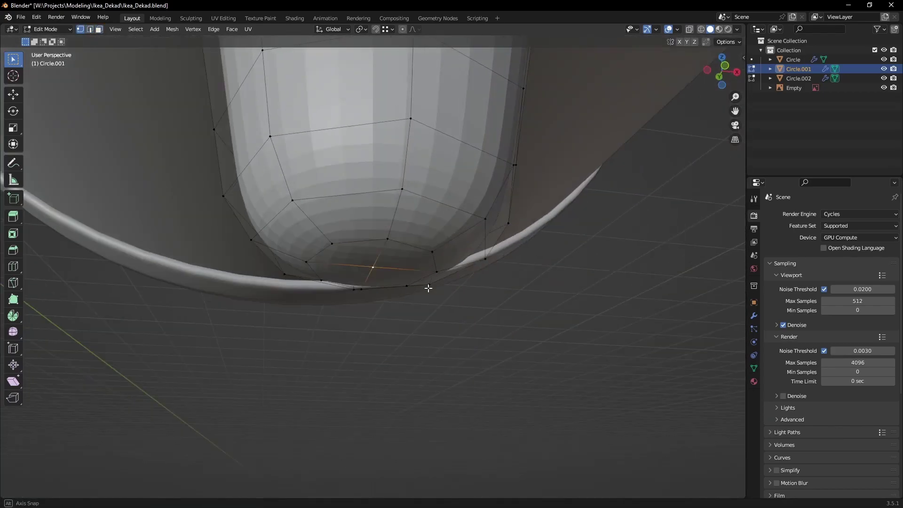
pyautogui.press('Tab')
# Shade the foot smooth and move the duplicate foot right along X
pyautogui.rightClick(381, 214)
pyautogui.click(382, 215)
pyautogui.press('KP_1')
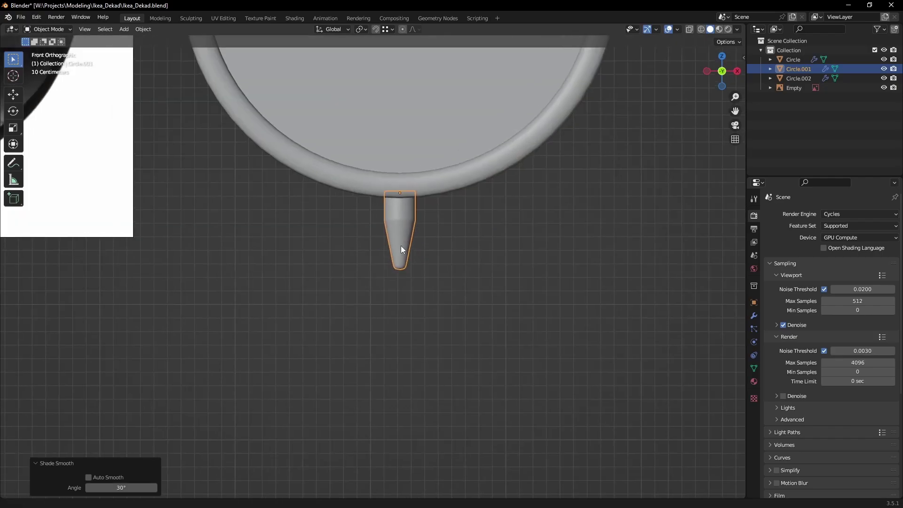
pyautogui.click(541, 263)
pyautogui.press('g')
pyautogui.press('x')
pyautogui.moveTo(125, 200); pyautogui.dragTo(147, 216)
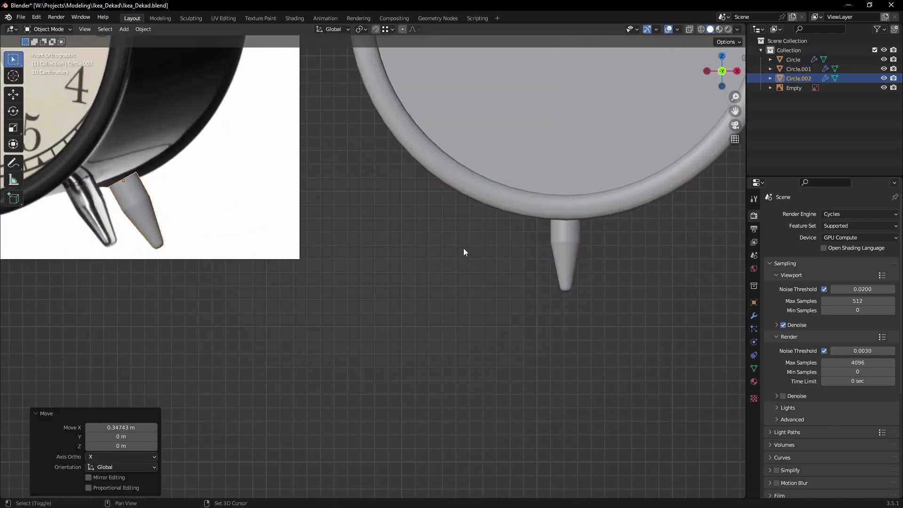
# Thicken the first foot's geometry along its normals with Alt+S
pyautogui.click(565, 264)
pyautogui.press('Tab')
pyautogui.scroll(3, 505, 240)
pyautogui.press('a')
pyautogui.hotkey('alt', 's')
pyautogui.click(491, 183)
# Scale down the foot's bottom tip in see-through view and reposition the edge loop
pyautogui.hotkey('shift', 'z')
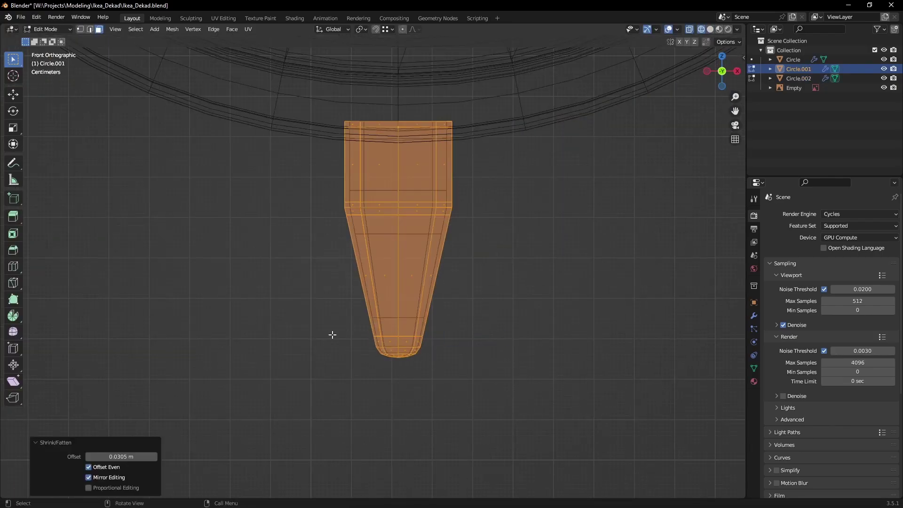
pyautogui.moveTo(333, 330); pyautogui.dragTo(466, 372)
pyautogui.press('s')
pyautogui.click(481, 376)
pyautogui.hotkey('shift', 'z')
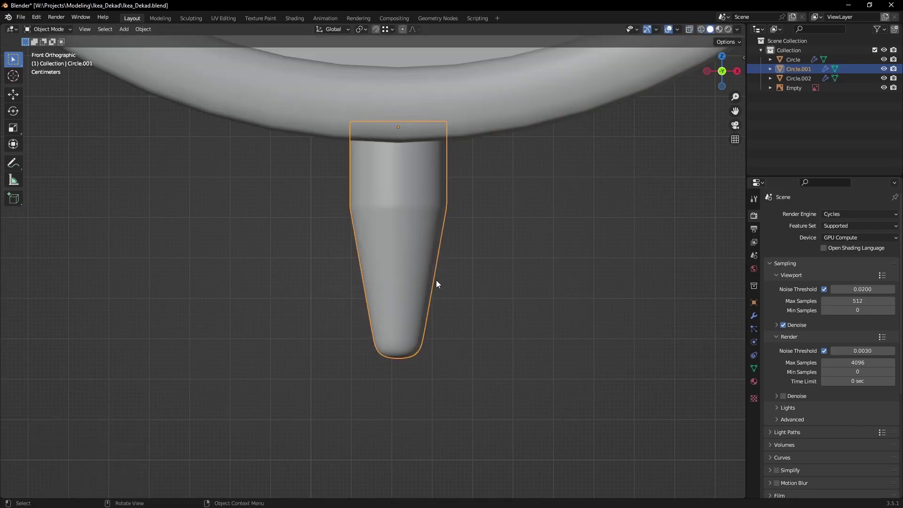
pyautogui.scroll(3, 433, 283)
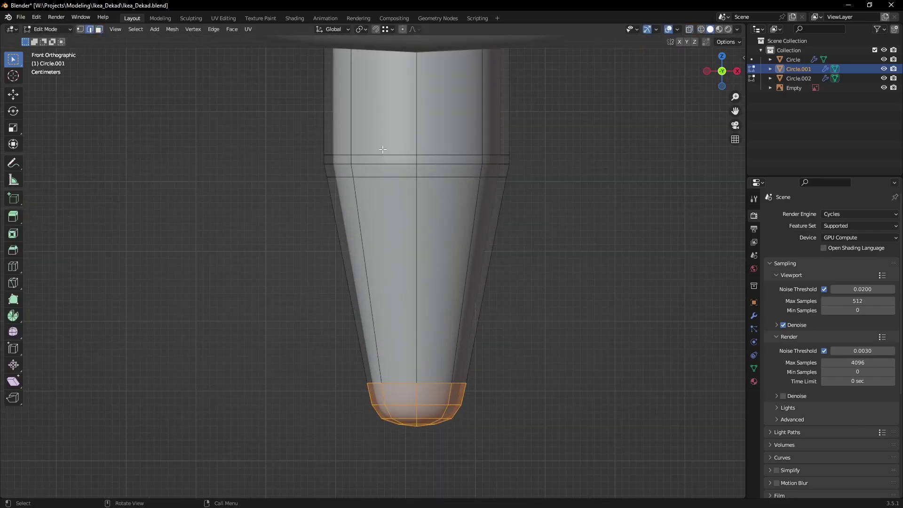
pyautogui.click(389, 187)
pyautogui.press('Tab')
pyautogui.scroll(-4, 402, 346)
pyautogui.press('.')
# Tilt the foot 35° around the 3D cursor and add a copy rotated 70° to the left
pyautogui.click(413, 330)
pyautogui.scroll(-3, 403, 315)
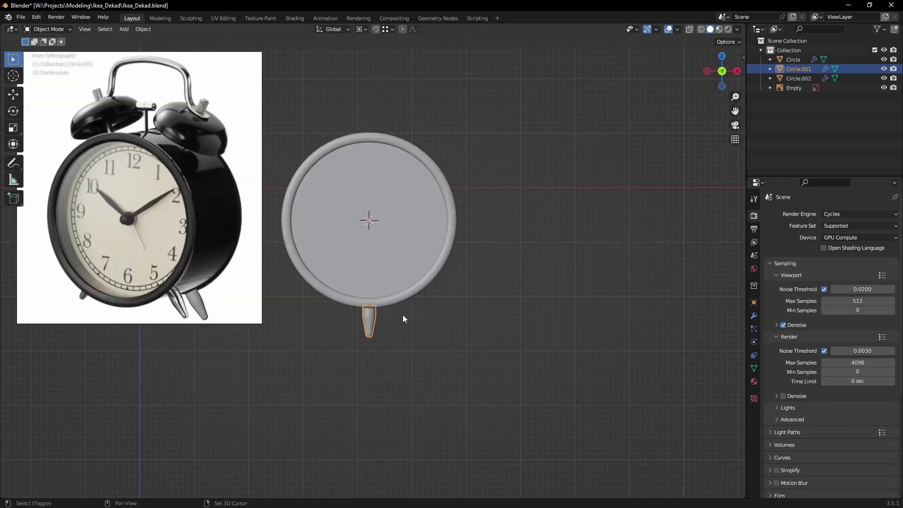
pyautogui.press('r')
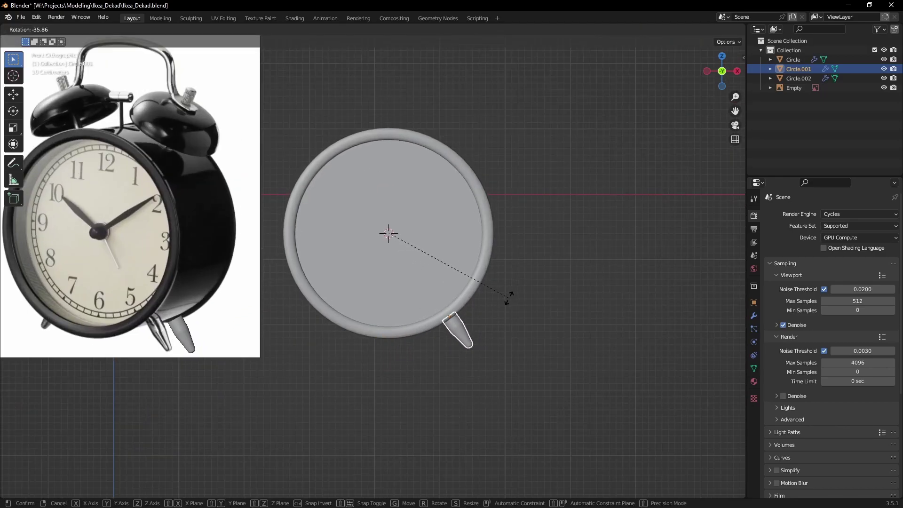
pyautogui.press('Return')
pyautogui.hotkey('shift', 'd')
pyautogui.press('r')
pyautogui.write('70')
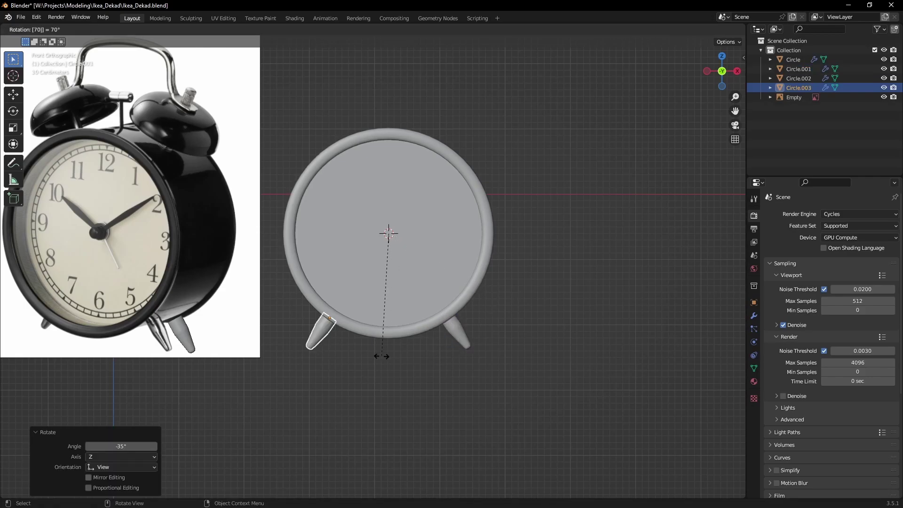
pyautogui.press('Return')
# Select both feet and move them back 0.307 m along Y
pyautogui.moveTo(381, 356)
pyautogui.mouseDown(button='middle')
pyautogui.moveTo(393, 326)
pyautogui.moveTo(439, 332)
pyautogui.mouseUp(button='middle')
pyautogui.keyDown('shift'); pyautogui.click(396, 329); pyautogui.keyUp('shift')
pyautogui.press('g')
pyautogui.press('y')
pyautogui.click(420, 352)
pyautogui.scroll(5, 410, 341)
pyautogui.scroll(-4, 441, 337)
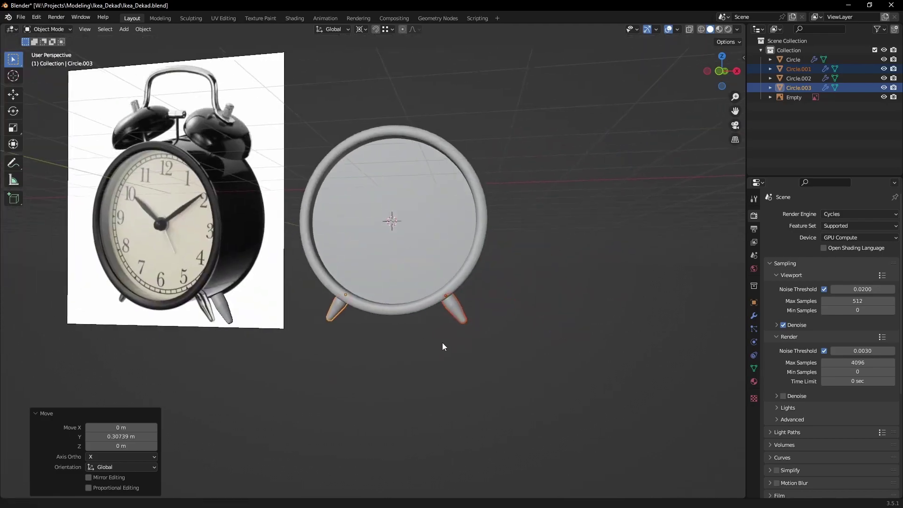
pyautogui.press('KP_1')
pyautogui.scroll(3, 414, 292)
# Add a circle, stand it upright at 90° on X, and shrink it to the bell's width
pyautogui.scroll(3, 464, 228)
pyautogui.hotkey('shift', 'a')
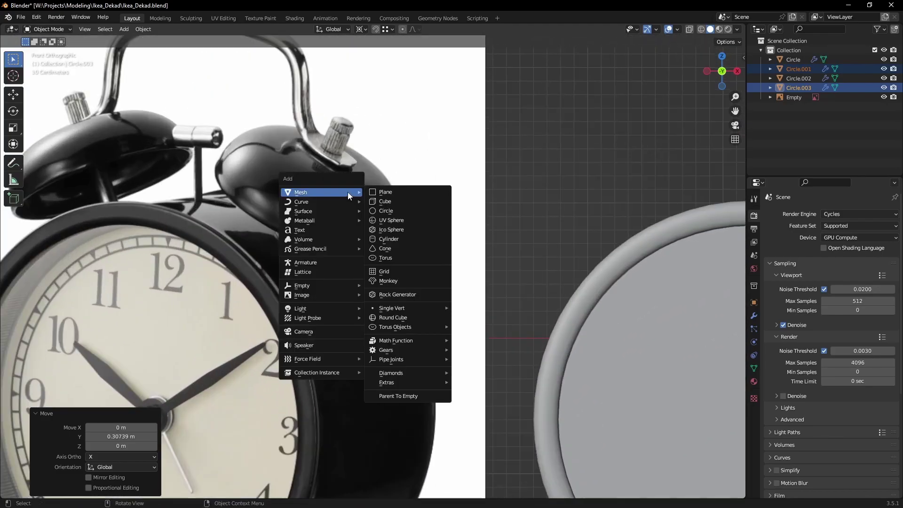
pyautogui.click(400, 208)
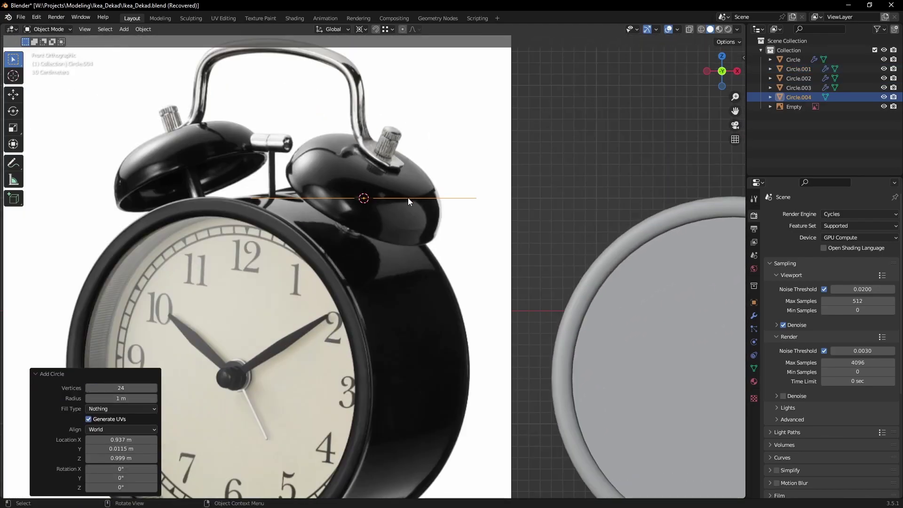
pyautogui.scroll(-2, 408, 198)
pyautogui.press('r')
pyautogui.press('x')
pyautogui.press('9')
pyautogui.press('0')
pyautogui.press('Return')
pyautogui.press('s')
pyautogui.click(518, 247)
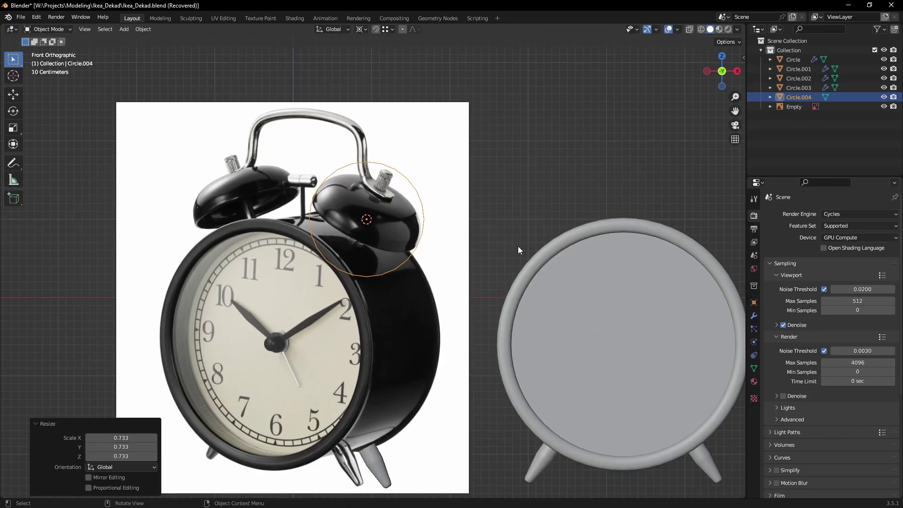
# Enlarge the circle slightly and move it above the clock body
pyautogui.press('s')
pyautogui.click(521, 247)
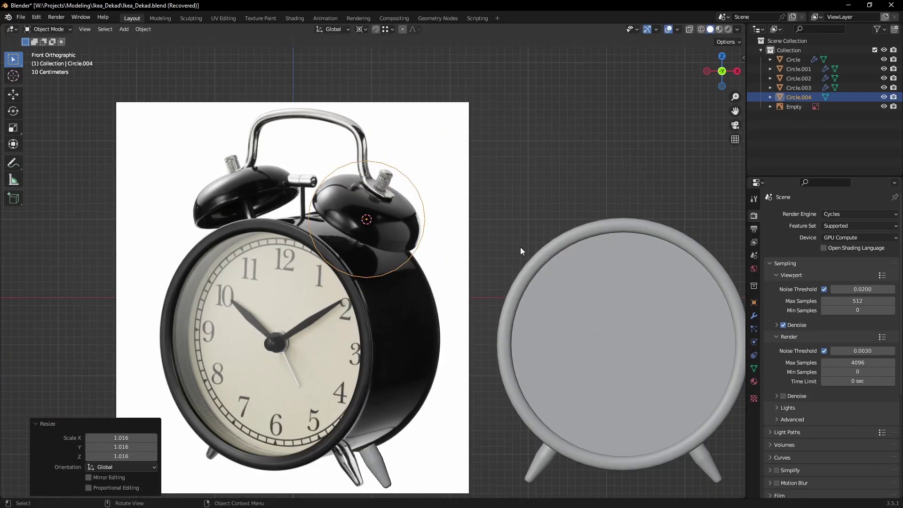
pyautogui.scroll(-1, 521, 247)
pyautogui.keyDown('shift'); pyautogui.moveTo(509, 271); pyautogui.dragTo(436, 266, button='middle'); pyautogui.keyUp('shift')
pyautogui.press('g')
pyautogui.click(583, 264)
# Lay the circle flat with a 90° X rotation and position it atop the clock
pyautogui.press('r')
pyautogui.press('x')
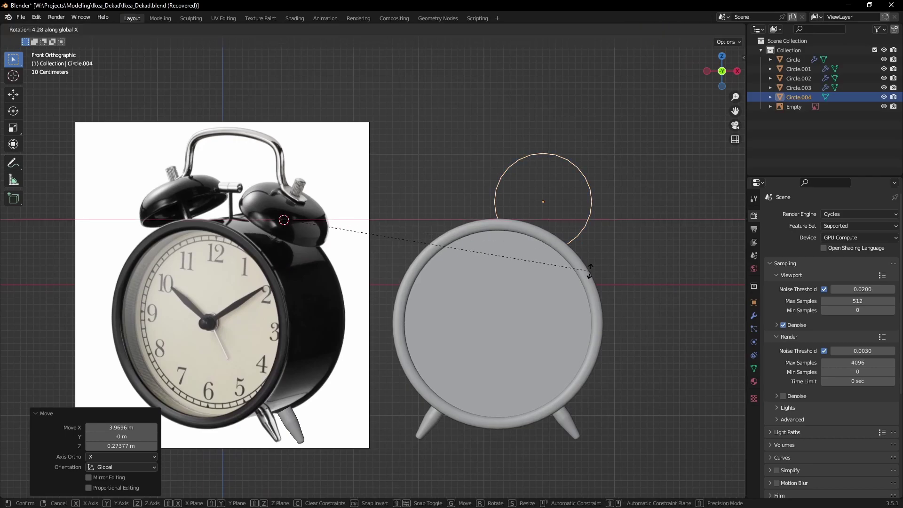
pyautogui.press('9')
pyautogui.press('0')
pyautogui.press('Return')
pyautogui.scroll(3, 592, 231)
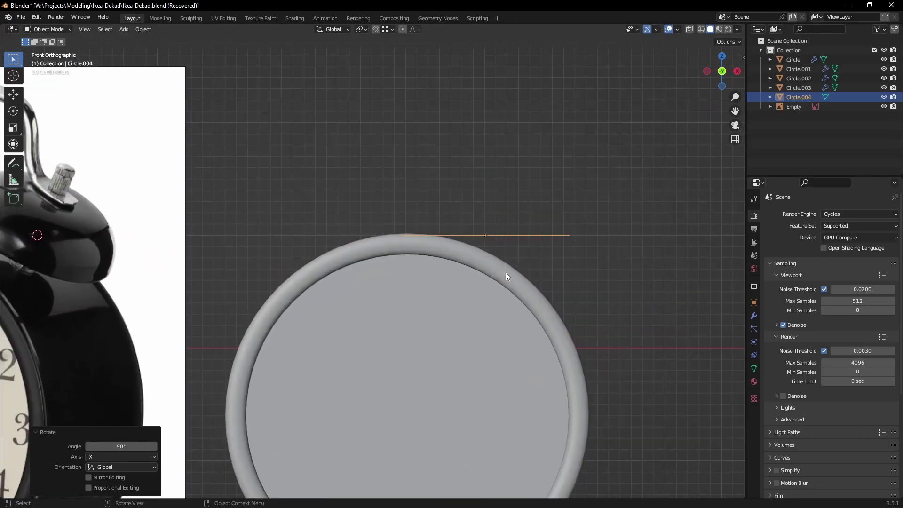
pyautogui.click(420, 262)
# Extrude the circle's ring upward 0.42 m along Z into a short cylinder
pyautogui.press('Tab')
pyautogui.press('e')
pyautogui.press('z')
pyautogui.click(452, 268)
pyautogui.scroll(-3, 512, 267)
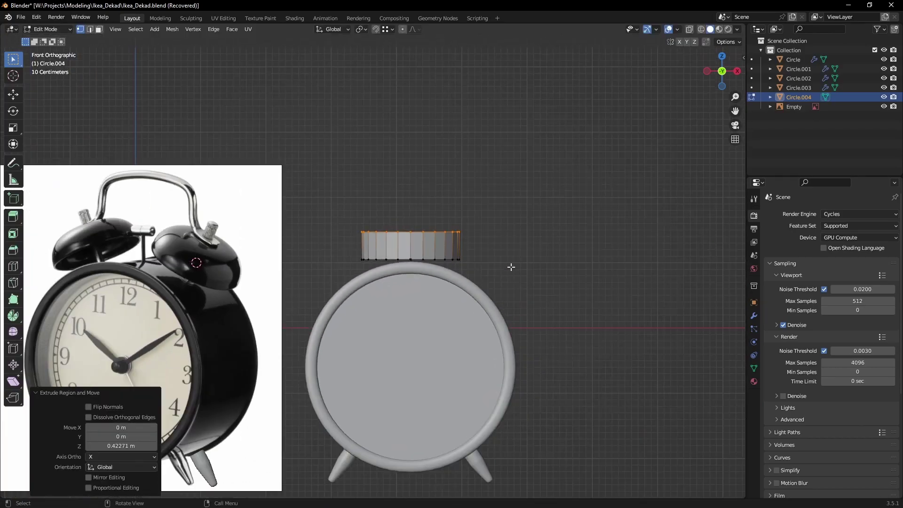
# Raise and narrow the cylinder's top ring, then bevel the top edge with four segments
pyautogui.press('g')
pyautogui.press('z')
pyautogui.click(512, 260)
pyautogui.scroll(1, 525, 263)
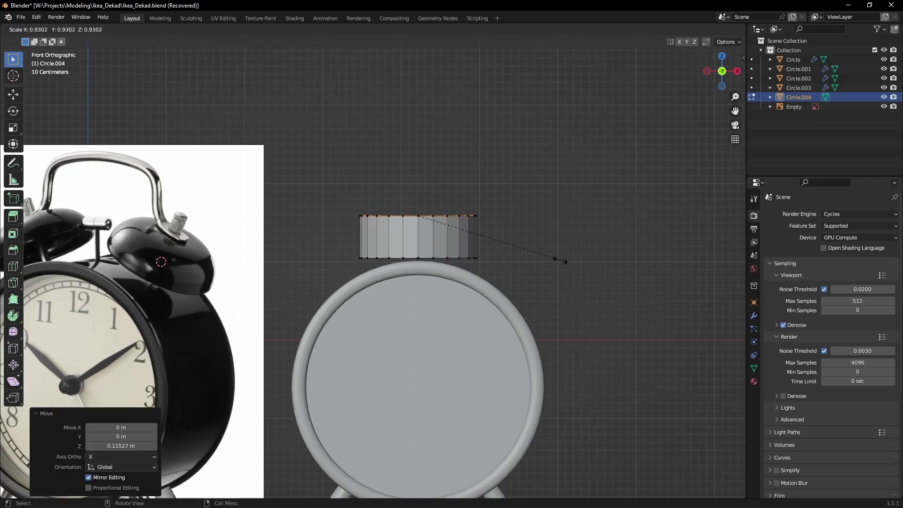
pyautogui.click(508, 252)
pyautogui.moveTo(502, 250)
pyautogui.mouseDown(button='middle')
pyautogui.moveTo(456, 291)
pyautogui.moveTo(485, 277)
pyautogui.mouseUp(button='middle')
pyautogui.scroll(2, 484, 277)
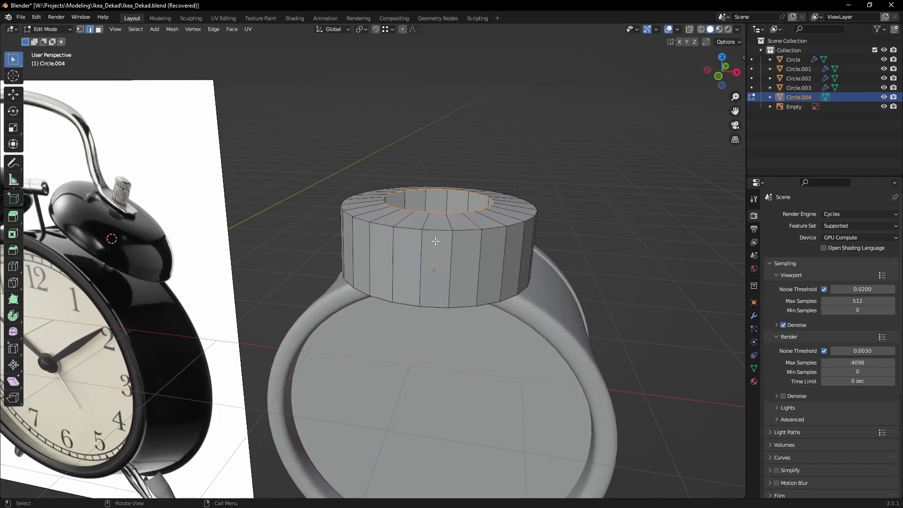
pyautogui.scroll(1, 583, 281)
pyautogui.scroll(1, 589, 284)
pyautogui.click(588, 284)
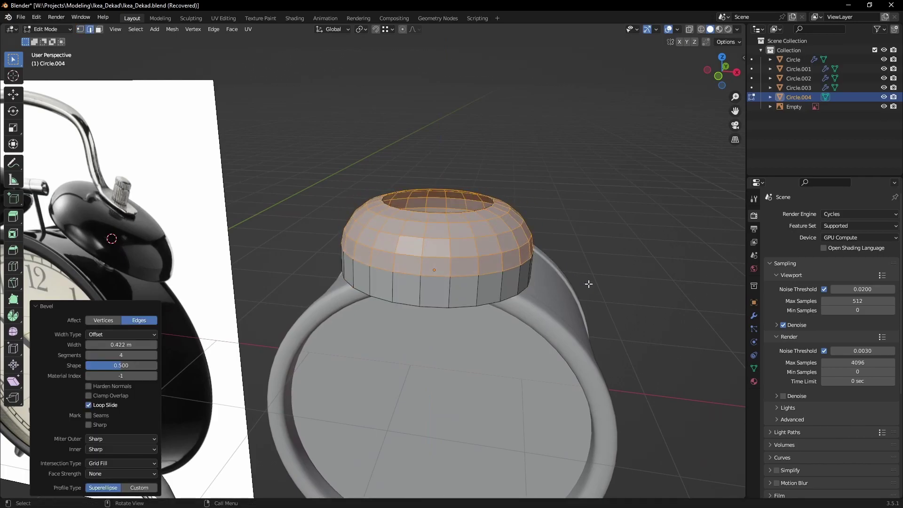
pyautogui.press('KP_1')
pyautogui.scroll(-1, 541, 266)
pyautogui.scroll(2, 557, 254)
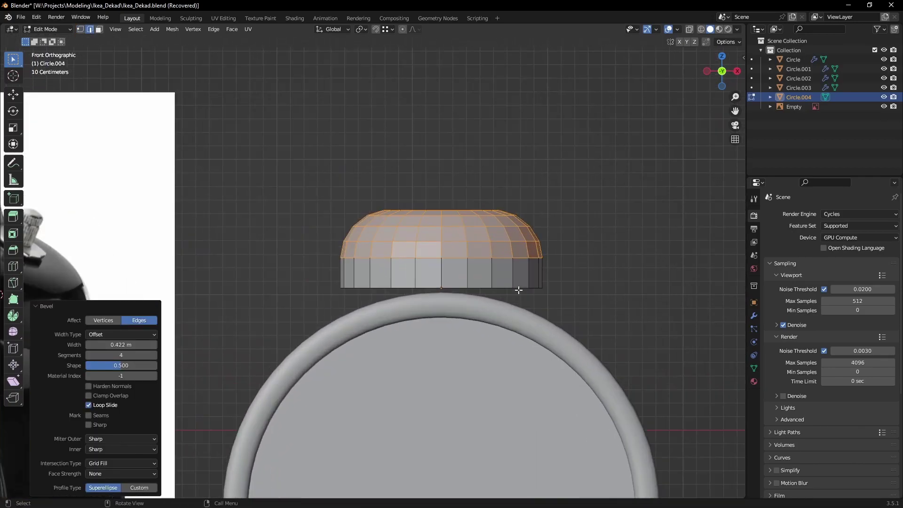
# Scale the whole bell slightly taller along Z
pyautogui.press('a')
pyautogui.press('s')
pyautogui.press('z')
pyautogui.click(547, 289)
# Select the open top rim loop and close it with Grid Fill
pyautogui.moveTo(547, 289); pyautogui.dragTo(470, 264, button='middle')
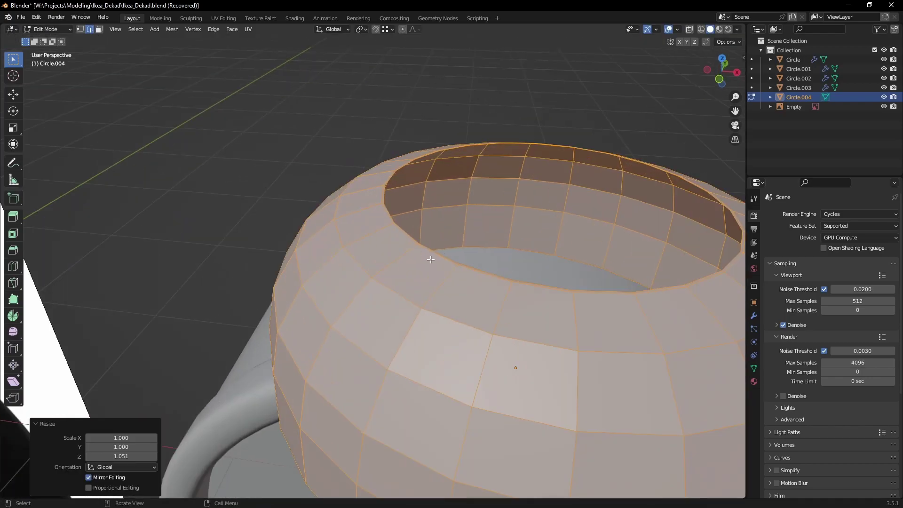
pyautogui.keyDown('alt'); pyautogui.click(434, 226); pyautogui.keyUp('alt')
pyautogui.hotkey('ctrl', 'f')
pyautogui.click(407, 328)
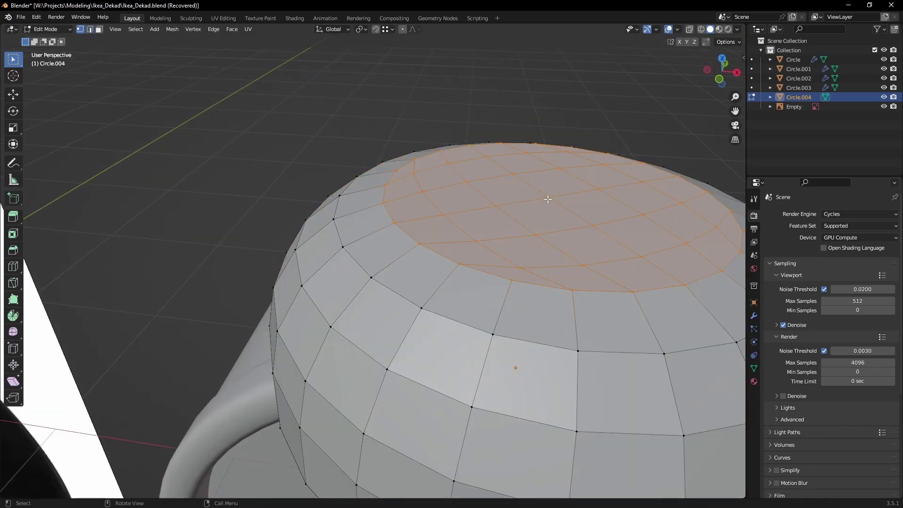
pyautogui.moveTo(408, 329); pyautogui.dragTo(545, 203, button='middle')
pyautogui.press('KP_1')
# Dome the filled top with two proportional-editing moves along Z
pyautogui.press('g')
pyautogui.press('z')
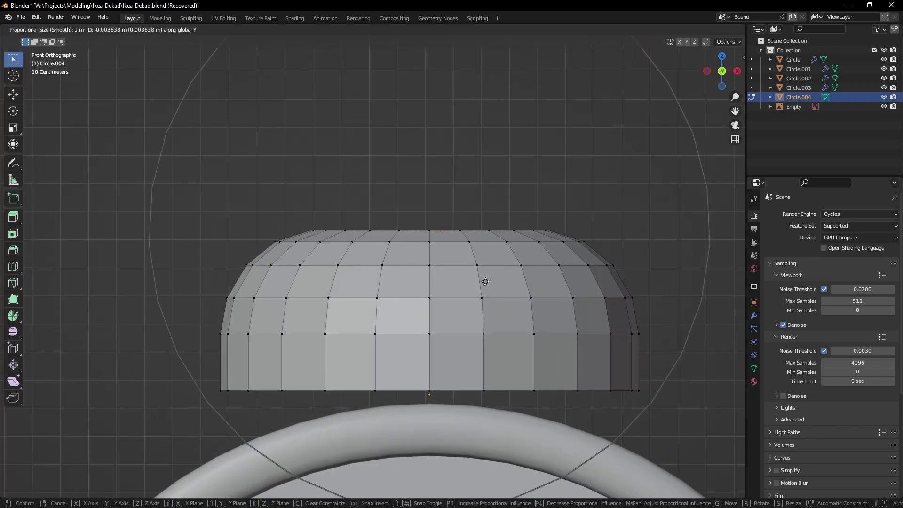
pyautogui.click(485, 253)
pyautogui.press('g')
pyautogui.press('z')
pyautogui.scroll(6, 480, 244)
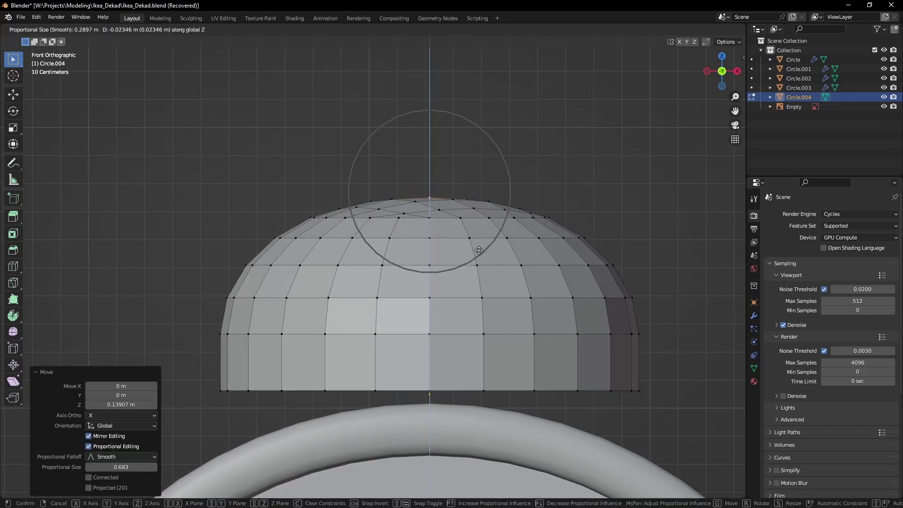
pyautogui.click(479, 250)
pyautogui.press('Tab')
pyautogui.scroll(-3, 476, 275)
# Squash the bell vertically on Z and apply an option from the vertex menu
pyautogui.press('s')
pyautogui.press('z')
pyautogui.click(447, 266)
pyautogui.moveTo(447, 267)
pyautogui.mouseDown(button='middle')
pyautogui.moveTo(446, 318)
pyautogui.moveTo(438, 254)
pyautogui.mouseUp(button='middle')
pyautogui.press('Tab')
pyautogui.rightClick(403, 352)
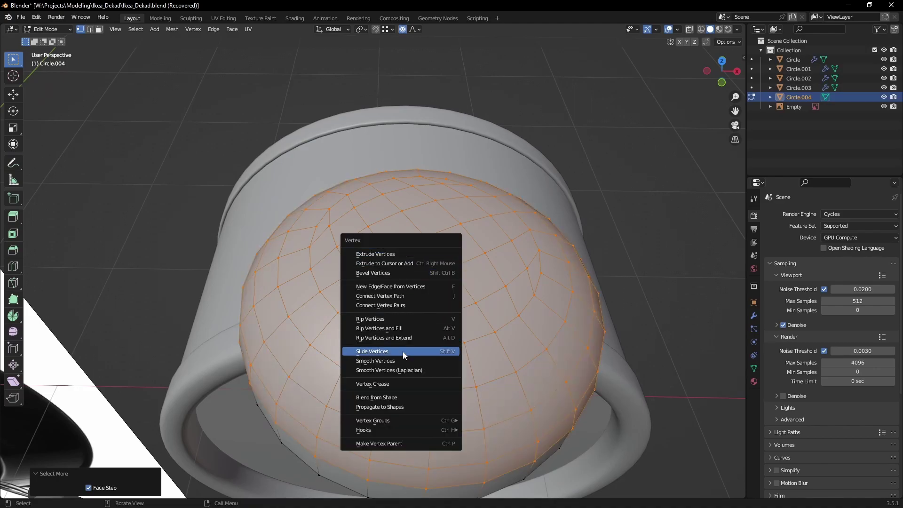
pyautogui.click(403, 351)
pyautogui.press('Tab')
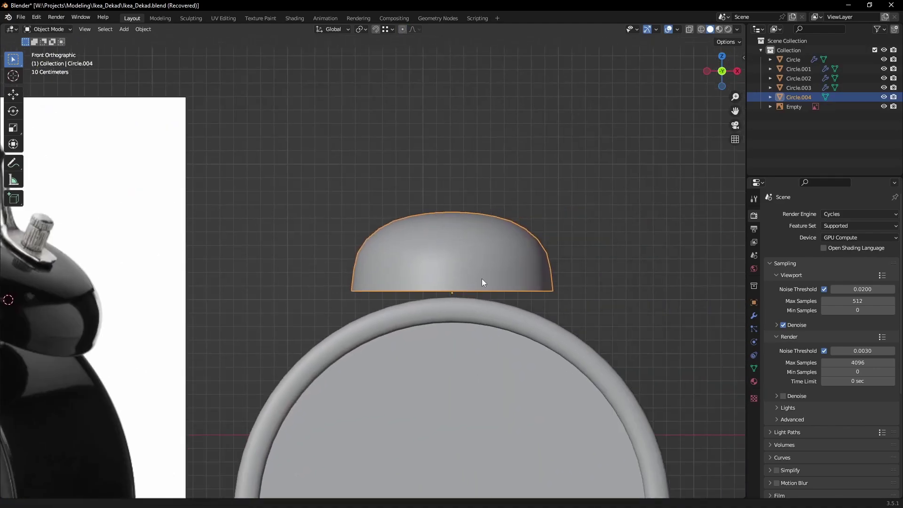
# Slightly resize the bottom rim and slide the bottom edge loop
pyautogui.press('Tab')
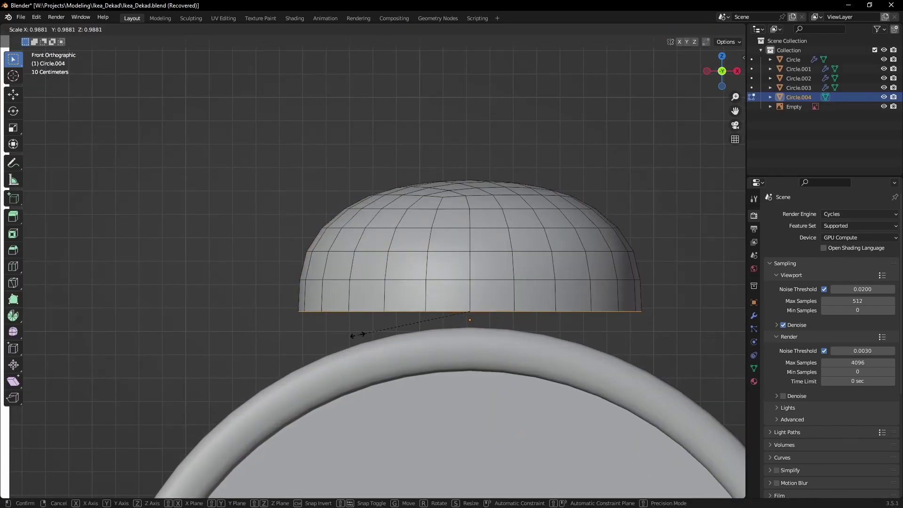
pyautogui.click(358, 335)
pyautogui.press('g')
pyautogui.press('g')
pyautogui.click(359, 344)
pyautogui.scroll(-2, 365, 344)
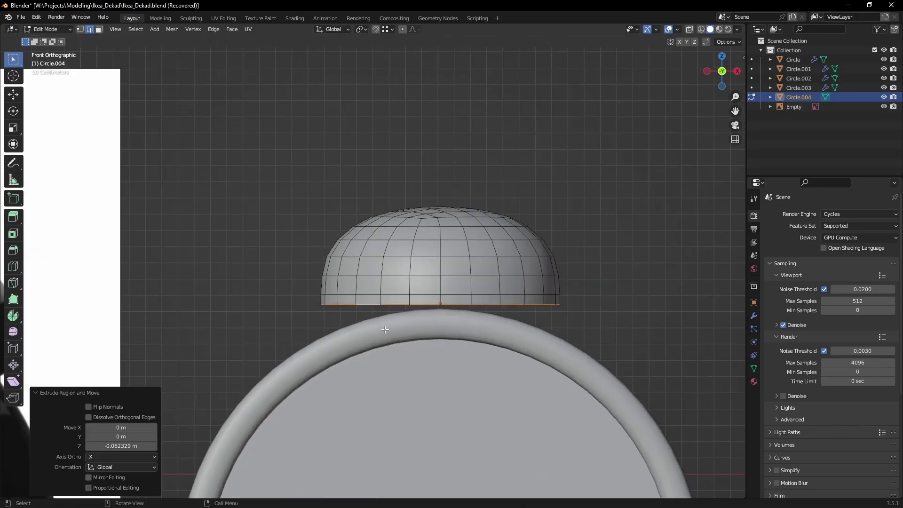
pyautogui.moveTo(365, 344); pyautogui.dragTo(390, 299, button='middle')
# Try extruding and thickening the bell into a shell, then undo it
pyautogui.press('a')
pyautogui.press('e')
pyautogui.hotkey('alt', 's')
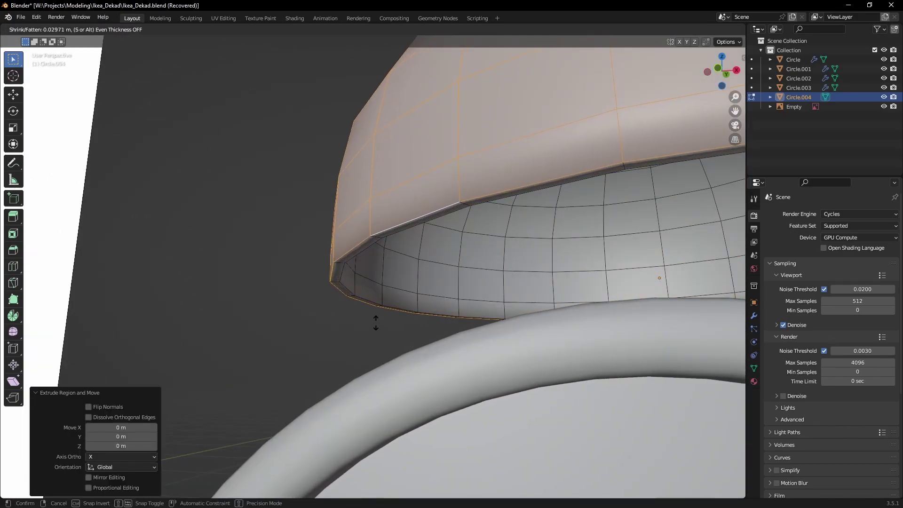
pyautogui.rightClick(376, 323)
pyautogui.hotkey('ctrl', 'z')
# Add an edge loop near the bottom rim and give the bell Level 2 subdivision
pyautogui.hotkey('ctrl', 'r')
pyautogui.click(374, 327)
pyautogui.rightClick(374, 327)
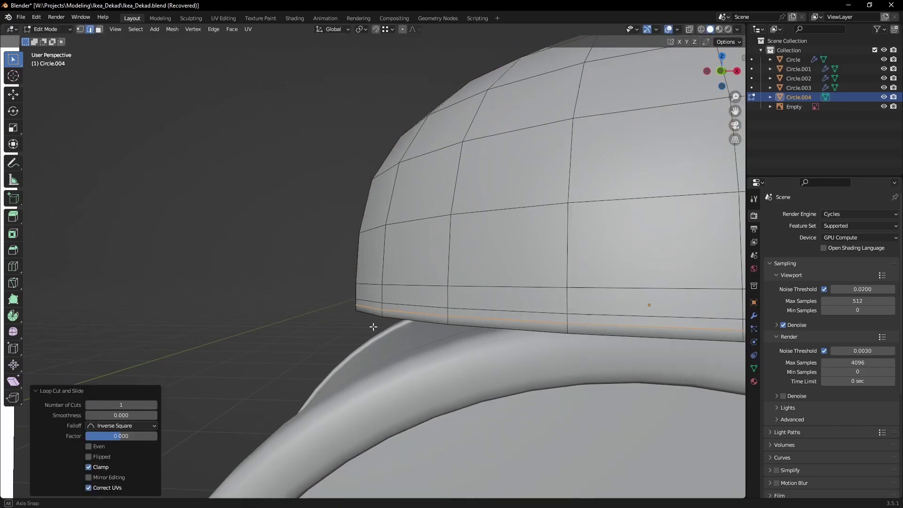
pyautogui.press('Tab')
pyautogui.scroll(-3, 377, 314)
pyautogui.scroll(-2, 399, 295)
pyautogui.hotkey('ctrl', '2')
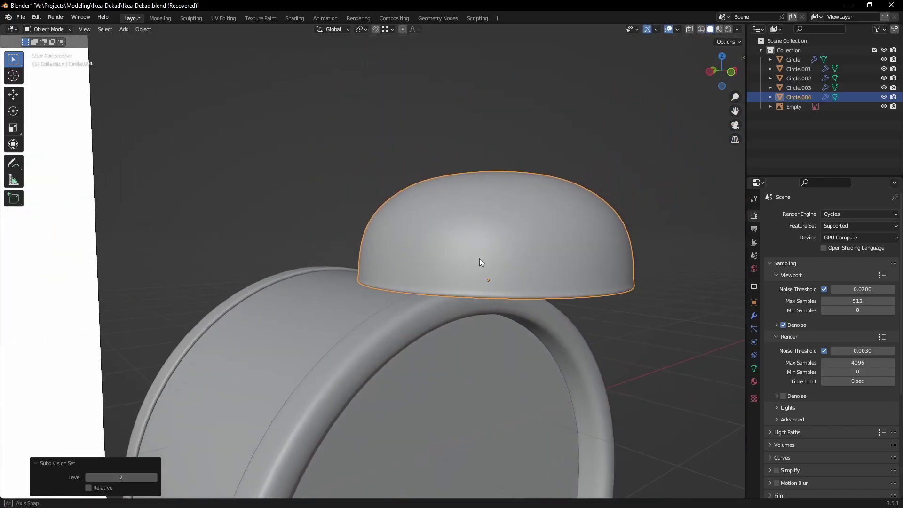
pyautogui.press('KP_1')
# Compare the bell with the reference and nudge its bottom edge along Z
pyautogui.moveTo(480, 253)
pyautogui.keyDown('shift'); pyautogui.mouseDown(button='middle')
pyautogui.moveTo(659, 202)
pyautogui.moveTo(410, 280)
pyautogui.mouseUp(button='middle'); pyautogui.keyUp('shift')
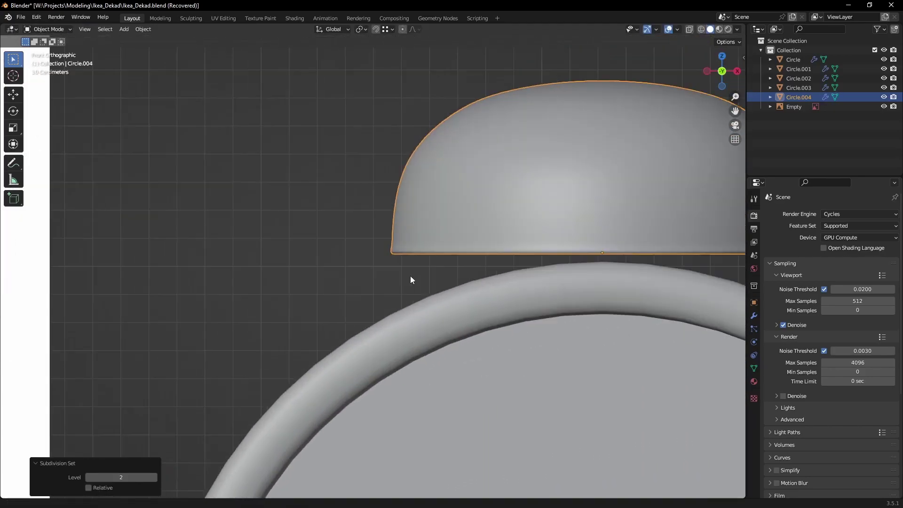
pyautogui.press('Tab')
pyautogui.scroll(4, 407, 268)
pyautogui.click(415, 244)
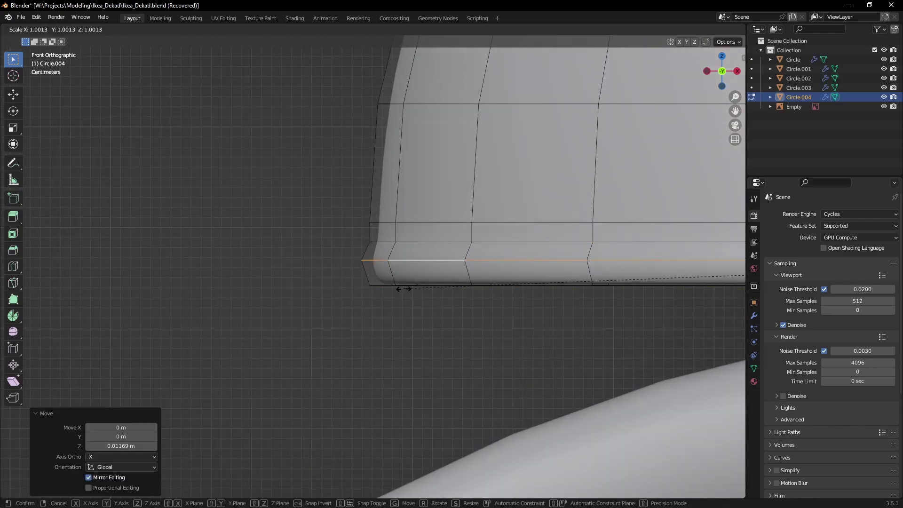
pyautogui.press('Tab')
pyautogui.scroll(-4, 409, 289)
# Select the lower rim edge loop and shift it slightly along Z
pyautogui.press('Tab')
pyautogui.scroll(4, 424, 278)
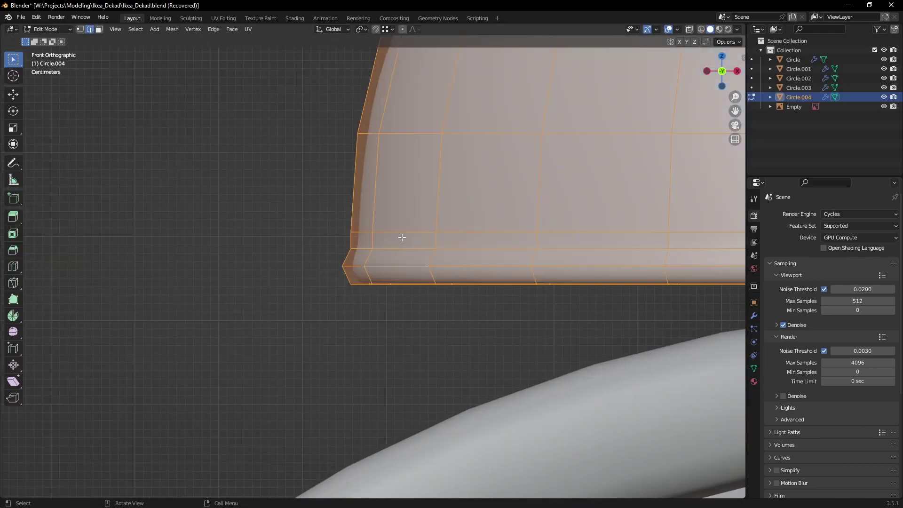
pyautogui.keyDown('alt'); pyautogui.click(406, 251); pyautogui.keyUp('alt')
pyautogui.keyDown('alt'); pyautogui.click(404, 254); pyautogui.keyUp('alt')
pyautogui.press('g')
pyautogui.press('z')
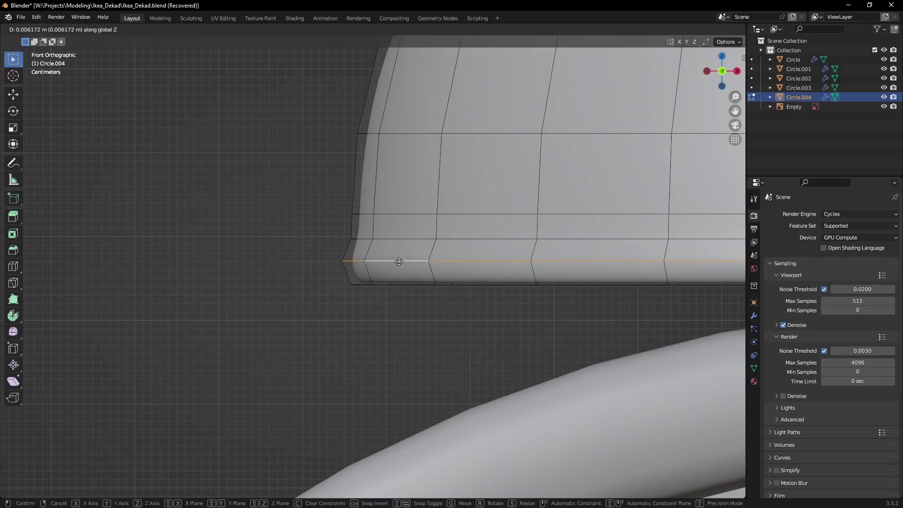
pyautogui.click(403, 277)
pyautogui.press('Tab')
pyautogui.scroll(-4, 448, 283)
pyautogui.scroll(-4, 438, 254)
# Snap the bell dome to the outer ring's centre and lift it above the ring on Z
pyautogui.scroll(1, 439, 266)
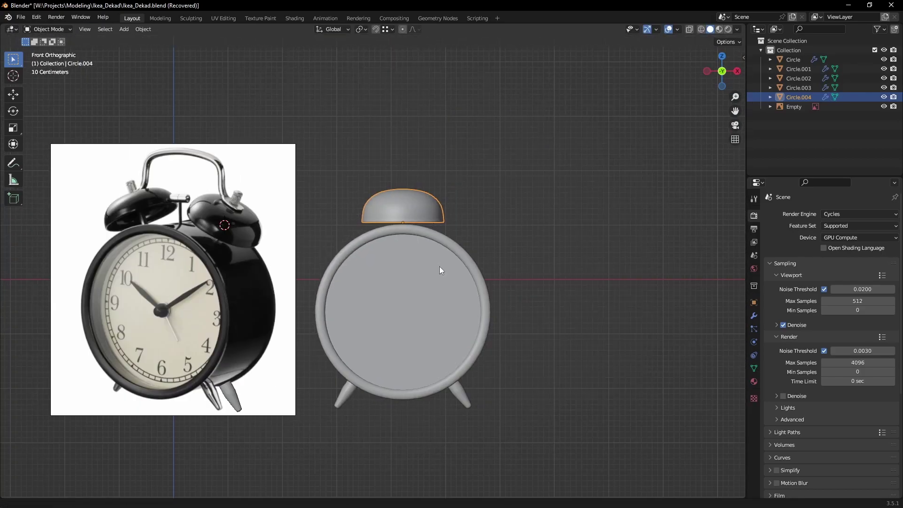
pyautogui.click(440, 266)
pyautogui.scroll(1, 416, 287)
pyautogui.scroll(2, 405, 352)
pyautogui.hotkey('shift', 's')
pyautogui.click(400, 407)
pyautogui.click(396, 213)
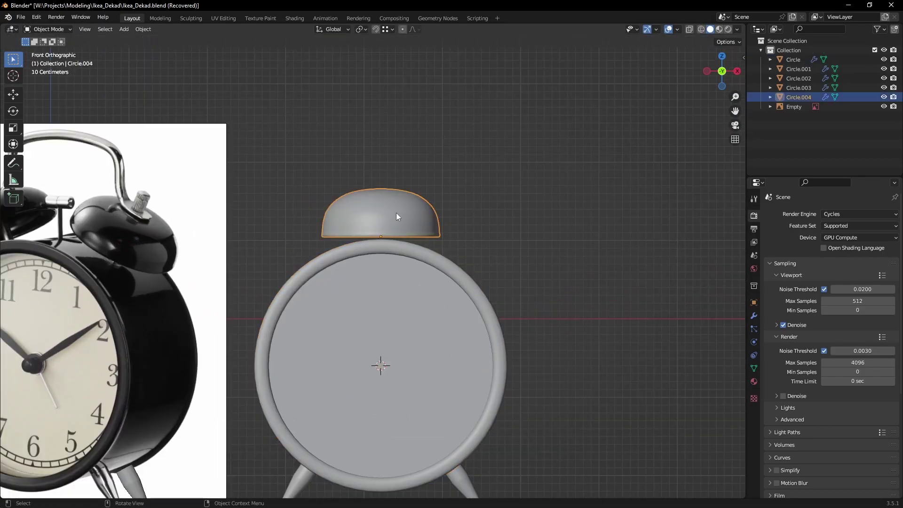
pyautogui.hotkey('shift', 's')
pyautogui.click(397, 180)
pyautogui.press('g')
pyautogui.press('z')
pyautogui.click(460, 224)
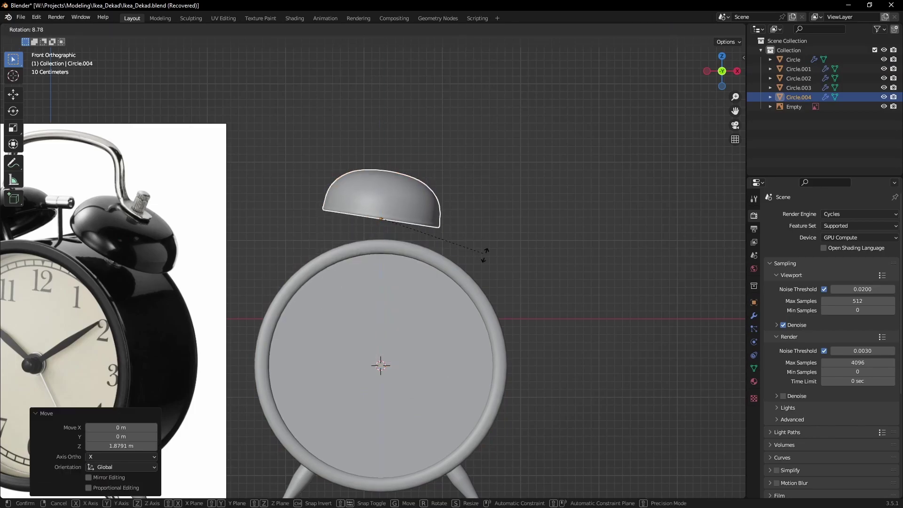
pyautogui.hotkey('shift', 's')
# Tilt the dome 35°, then duplicate it and rotate the copy -70° to the other side
pyautogui.write('r35')
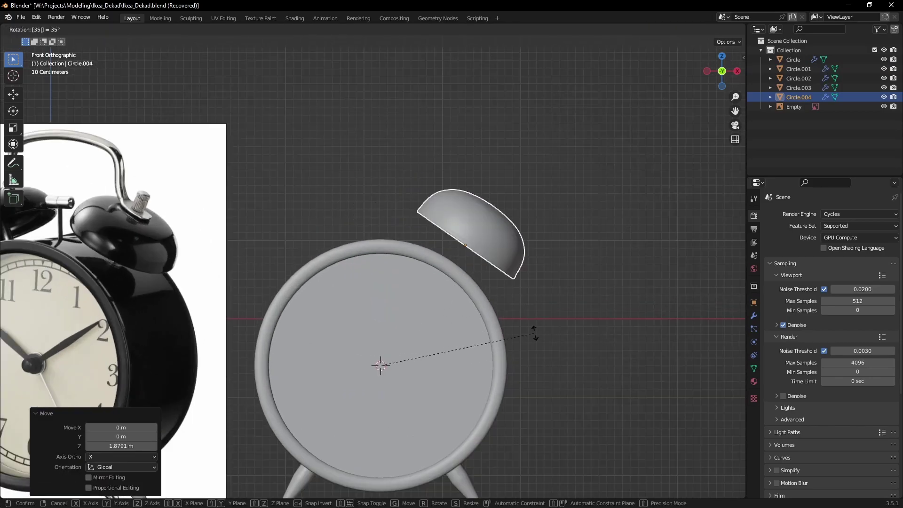
pyautogui.press('BackSpace')
pyautogui.write('5')
pyautogui.press('Return')
pyautogui.hotkey('shift', 'd')
pyautogui.write('r-70')
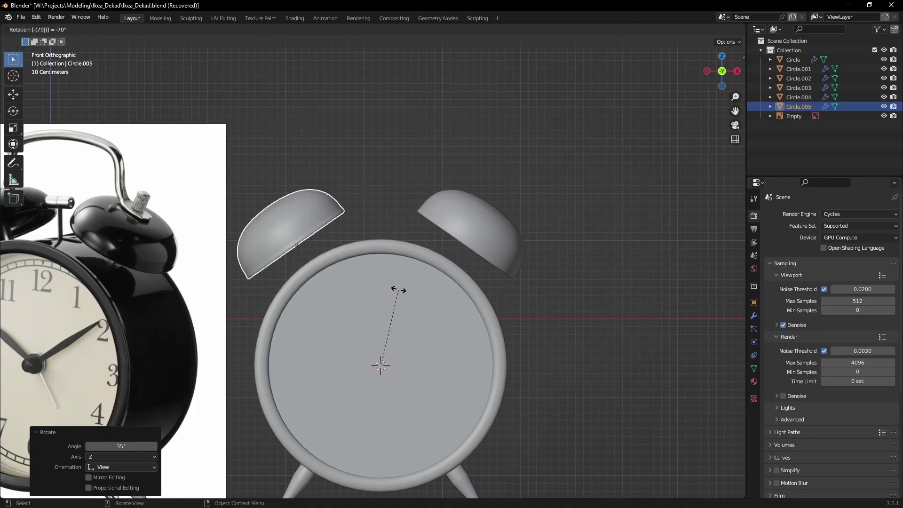
pyautogui.press('Return')
# Select both domes and push them back along Y, then frame beside the reference
pyautogui.scroll(-2, 402, 276)
pyautogui.keyDown('shift'); pyautogui.click(483, 232); pyautogui.keyUp('shift')
pyautogui.press('KP_7')
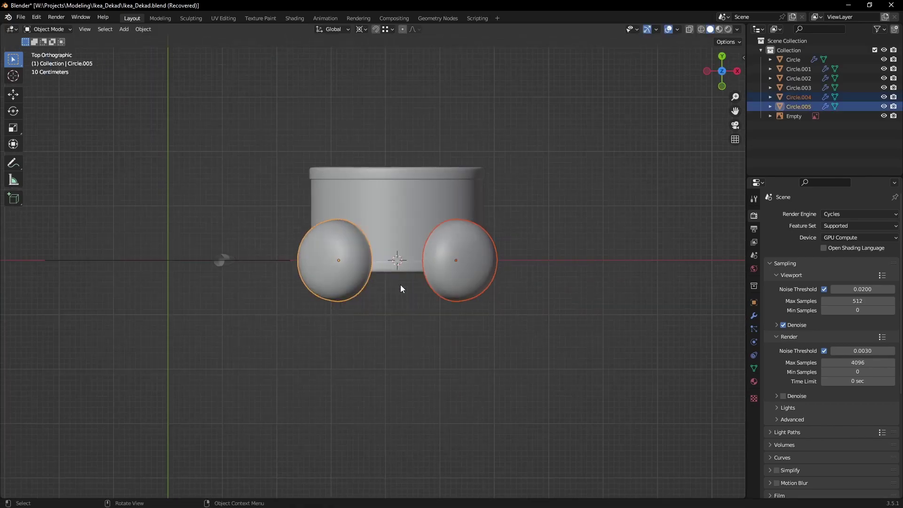
pyautogui.press('g')
pyautogui.press('y')
pyautogui.click(410, 284)
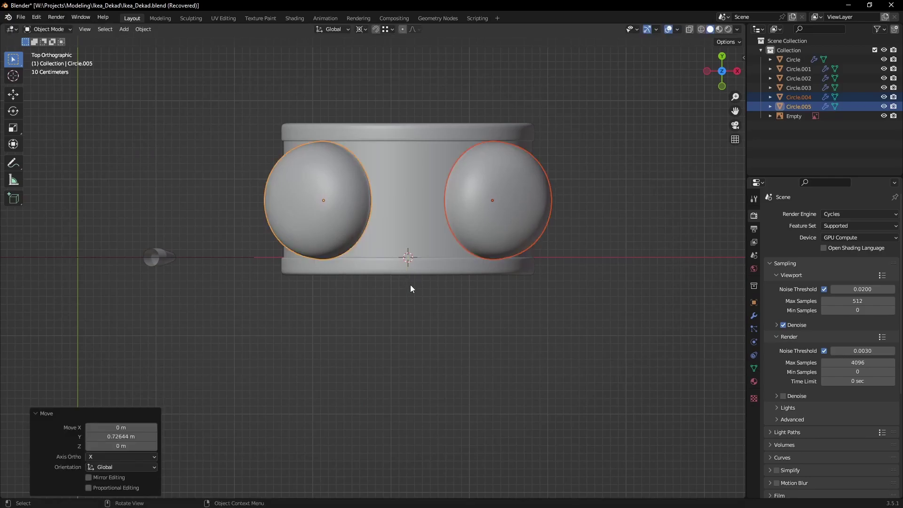
pyautogui.press('KP_1')
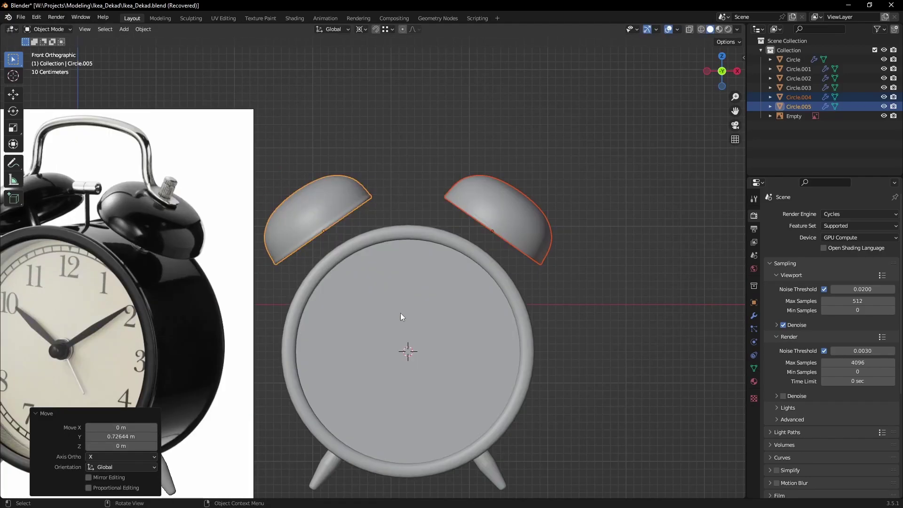
pyautogui.keyDown('shift'); pyautogui.moveTo(391, 360); pyautogui.dragTo(501, 315, button='middle'); pyautogui.keyUp('shift')
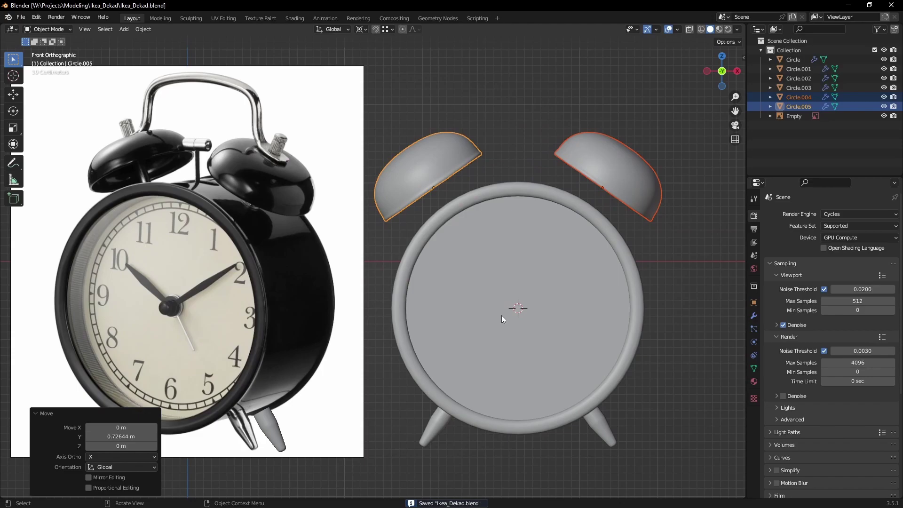
# Bevel the clock body's middle edge loop into a band, viewed from the top
pyautogui.click(565, 290)
pyautogui.moveTo(565, 290); pyautogui.dragTo(552, 226, button='middle')
pyautogui.press('Tab')
pyautogui.press('KP_7')
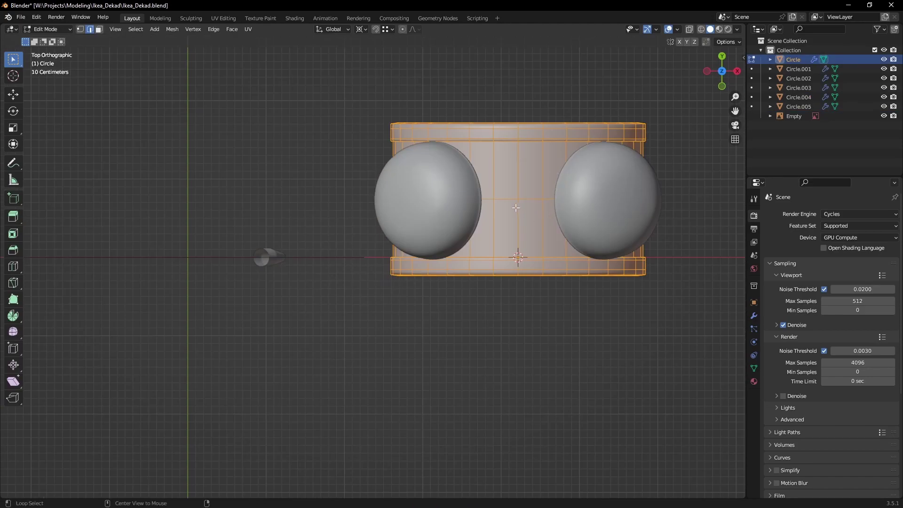
pyautogui.keyDown('alt'); pyautogui.click(516, 202); pyautogui.keyUp('alt')
pyautogui.scroll(2, 516, 208)
pyautogui.hotkey('ctrl', 'b')
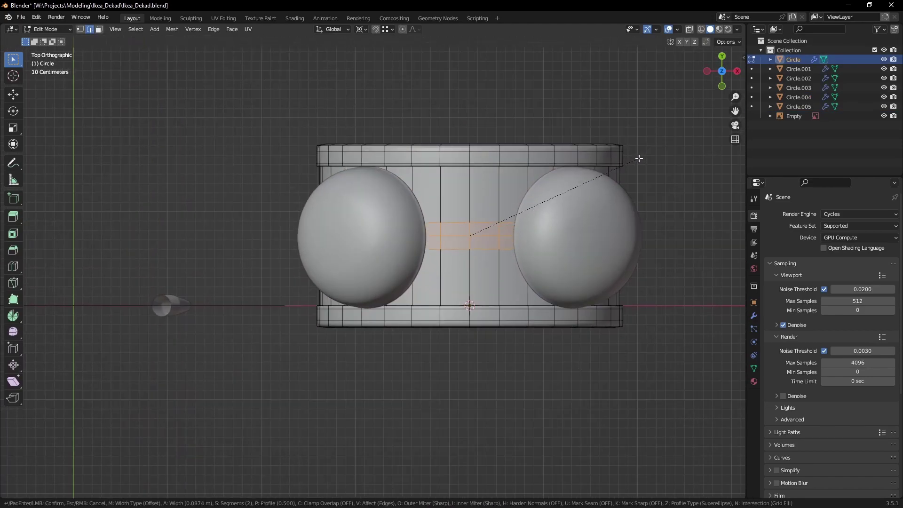
pyautogui.click(639, 159)
# Move the bevelled band along Y in wireframe view
pyautogui.hotkey('shift', 'z')
pyautogui.scroll(3, 464, 204)
pyautogui.scroll(1, 464, 204)
pyautogui.press('g')
pyautogui.press('y')
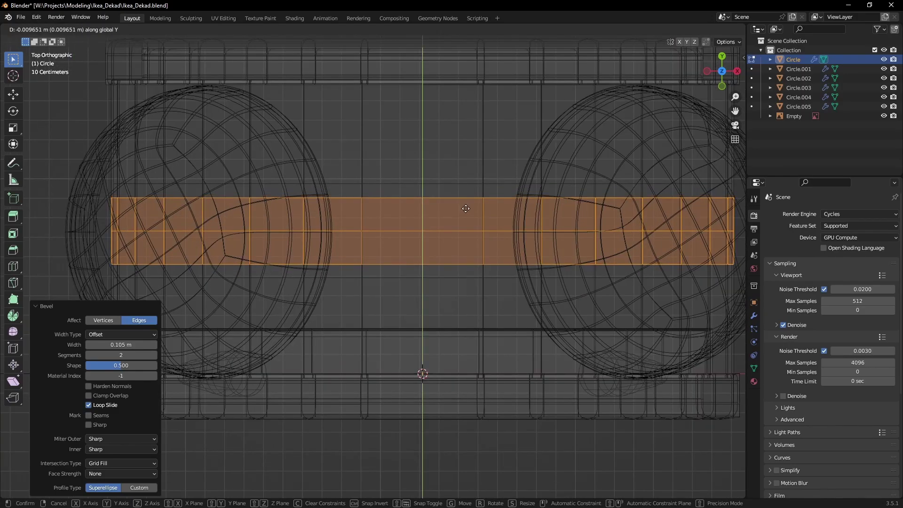
pyautogui.click(466, 209)
pyautogui.press('Tab')
pyautogui.click(519, 206)
# Inset the middle band faces and extrude them inward to form a slot
pyautogui.click(445, 231)
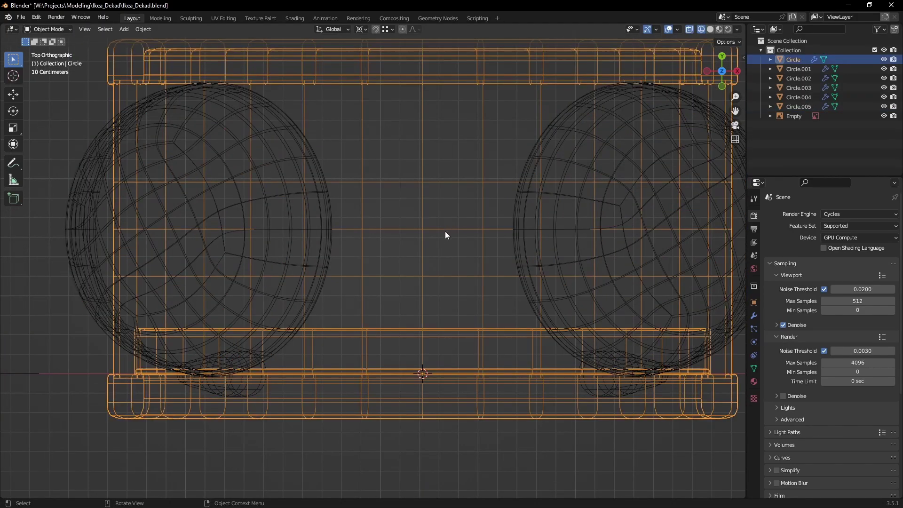
pyautogui.press('Tab')
pyautogui.hotkey('shift', 'z')
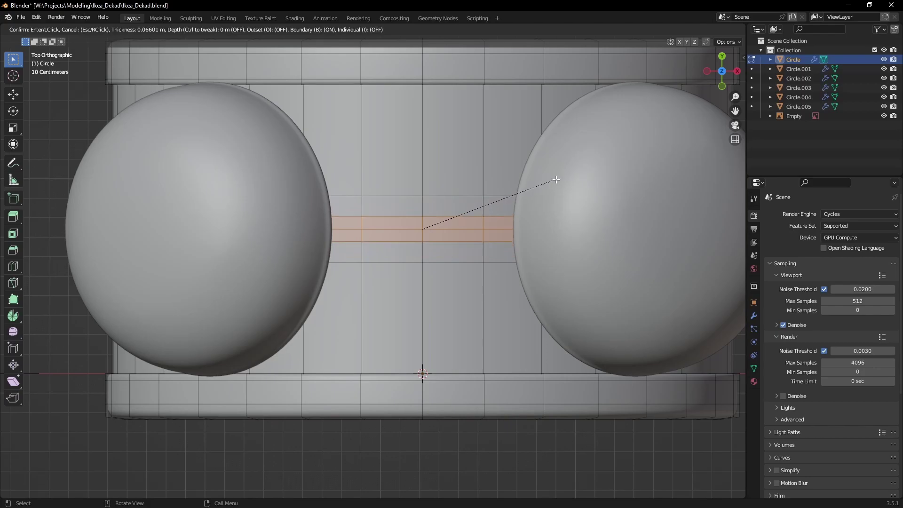
pyautogui.click(557, 180)
pyautogui.hotkey('shift', 'z')
pyautogui.hotkey('shift', 'z')
pyautogui.moveTo(504, 198)
pyautogui.mouseDown(button='middle')
pyautogui.moveTo(417, 267)
pyautogui.moveTo(413, 256)
pyautogui.moveTo(483, 263)
pyautogui.moveTo(463, 253)
pyautogui.moveTo(498, 250)
pyautogui.moveTo(489, 287)
pyautogui.moveTo(555, 263)
pyautogui.mouseUp(button='middle')
pyautogui.press('e')
pyautogui.rightClick(417, 267)
pyautogui.click(417, 251)
pyautogui.press('Tab')
# Apply Level 2 subdivision to the body and return to the front view
pyautogui.hotkey('ctrl', '2')
pyautogui.scroll(-6, 555, 263)
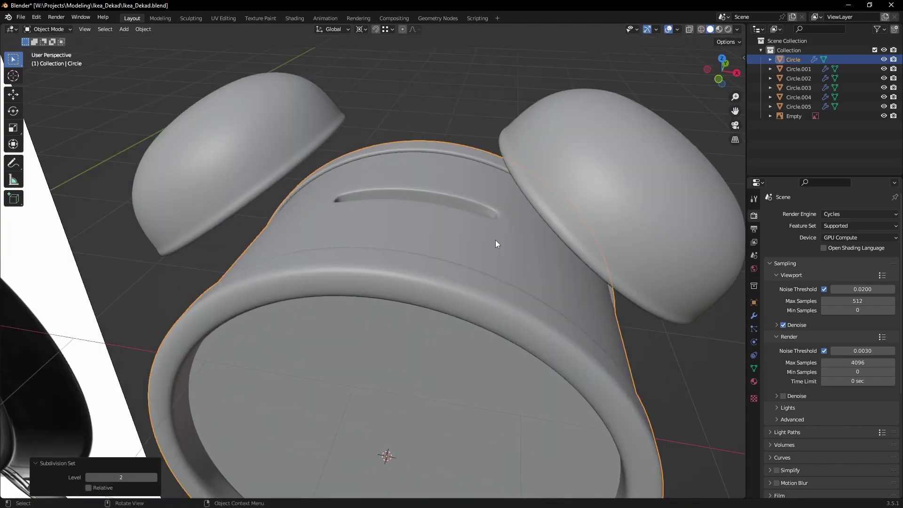
pyautogui.moveTo(495, 240); pyautogui.dragTo(468, 265, button='middle')
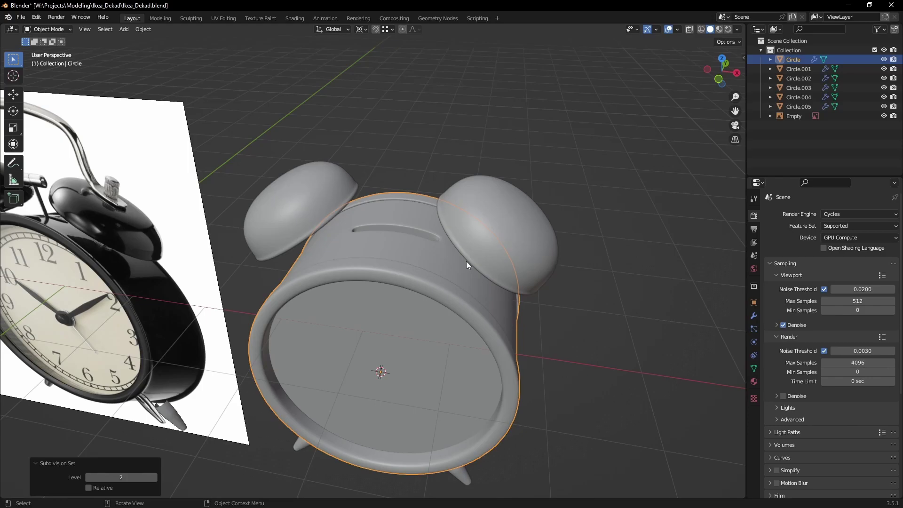
pyautogui.press('KP_1')
# Add a circle, stand it upright with a 90° X rotation, and raise it above the body
pyautogui.scroll(2, 441, 315)
pyautogui.hotkey('shift', 'a')
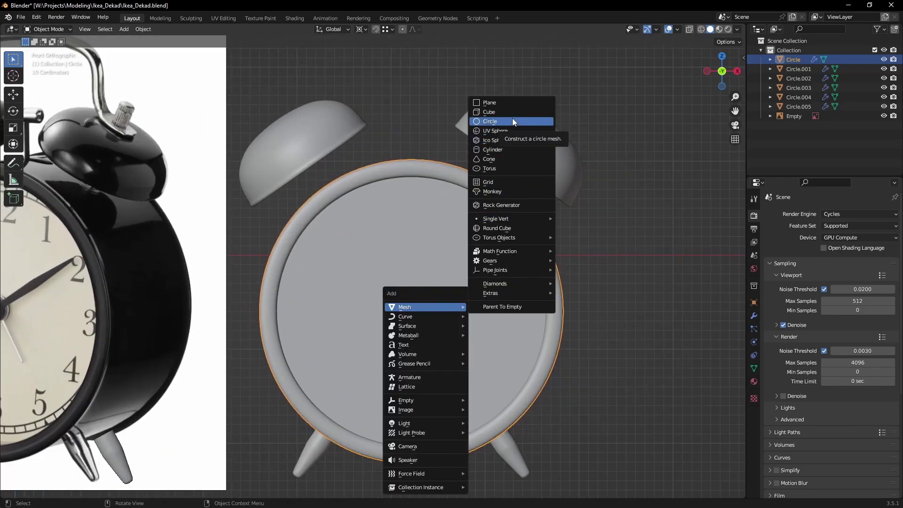
pyautogui.click(513, 121)
pyautogui.press('r')
pyautogui.press('x')
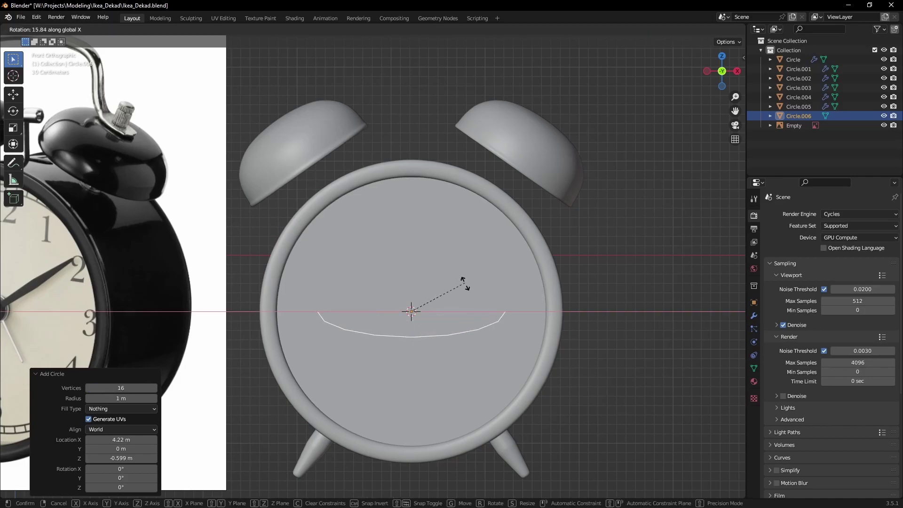
pyautogui.press('0')
pyautogui.press('Return')
pyautogui.press('g')
pyautogui.press('z')
pyautogui.click(581, 202)
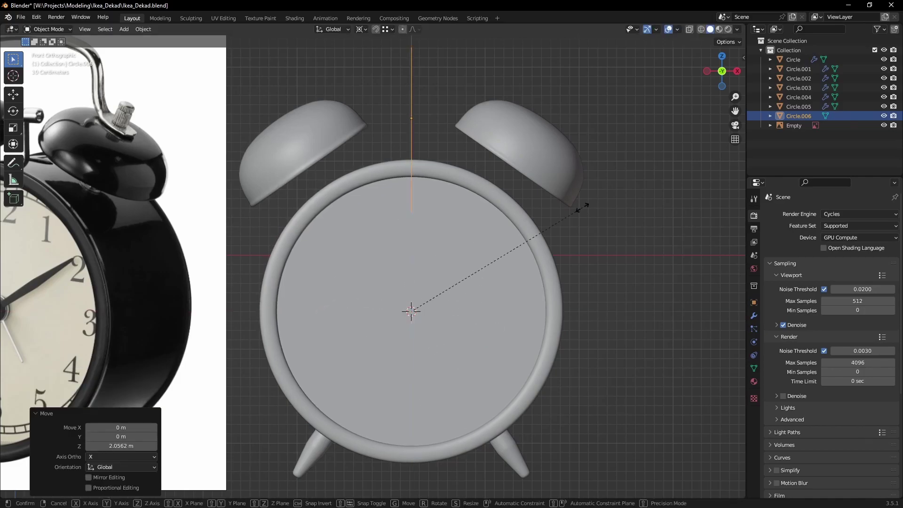
# Shrink the circle to a small bar profile and slide it along X between the bells
pyautogui.press('.')
pyautogui.press('s')
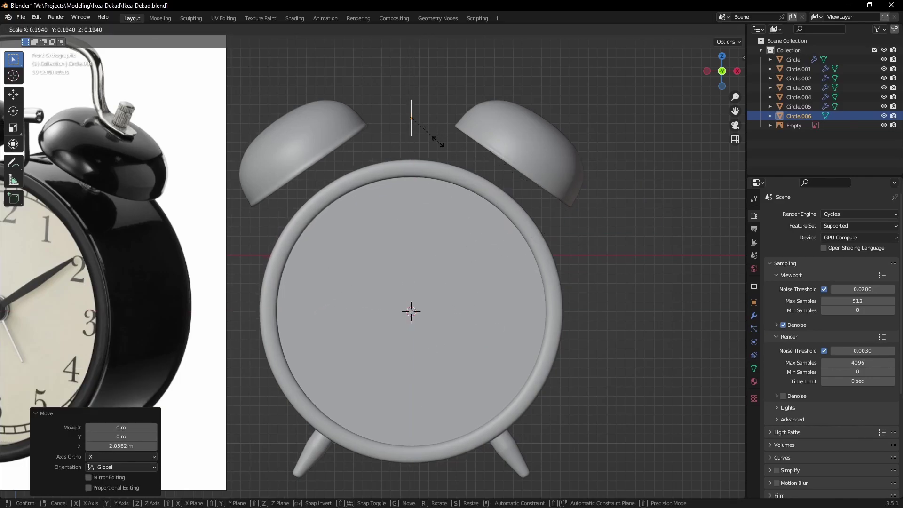
pyautogui.click(440, 141)
pyautogui.keyDown('shift'); pyautogui.moveTo(442, 141); pyautogui.dragTo(555, 218, button='middle'); pyautogui.keyUp('shift')
pyautogui.click(589, 228)
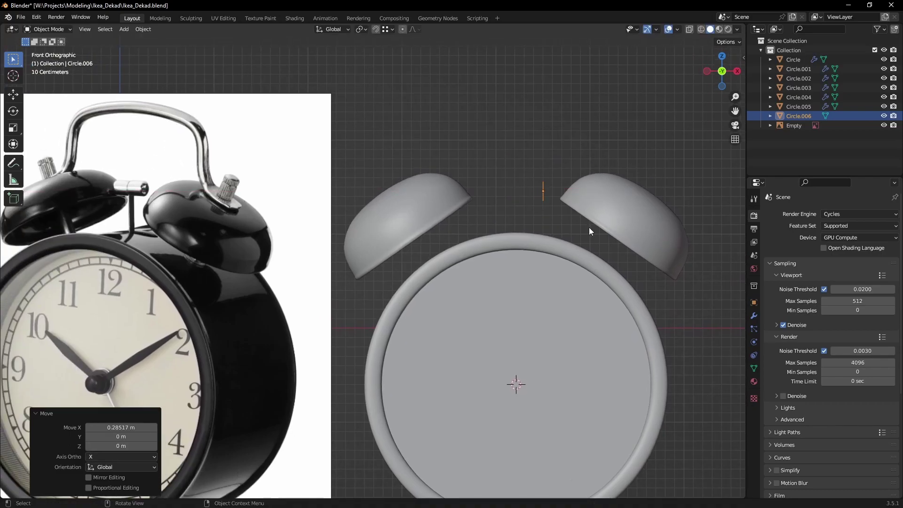
# Extrude the circle into a horizontal tube and extend it further to the right
pyautogui.press('Tab')
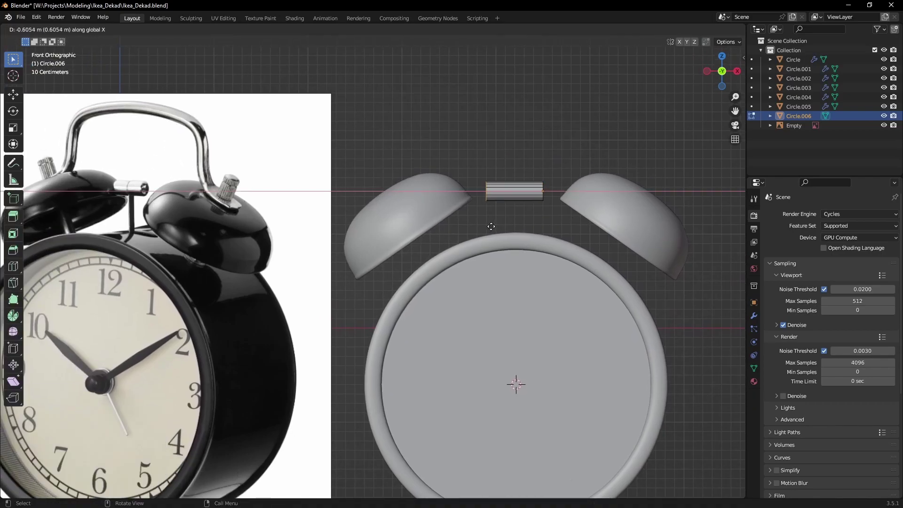
pyautogui.click(492, 226)
pyautogui.scroll(5, 500, 245)
pyautogui.scroll(2, 428, 270)
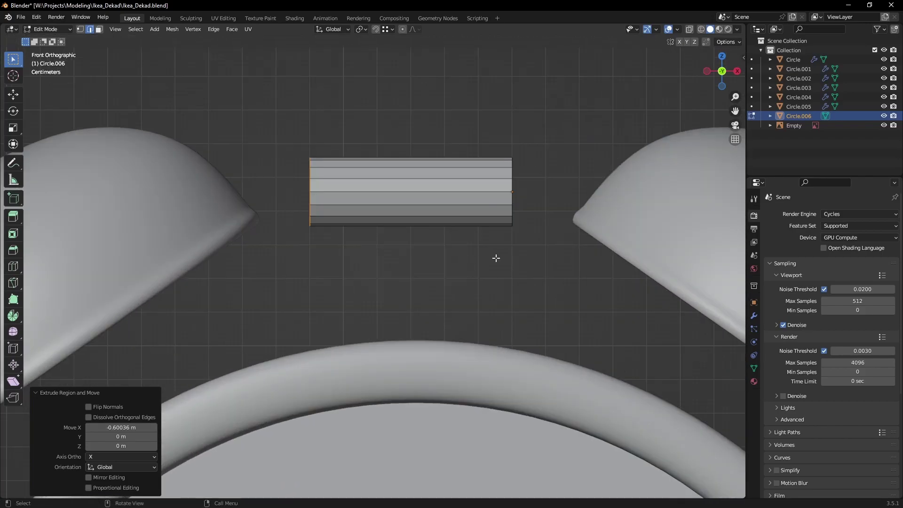
pyautogui.hotkey('shift', 'z')
pyautogui.press('e')
pyautogui.click(522, 301)
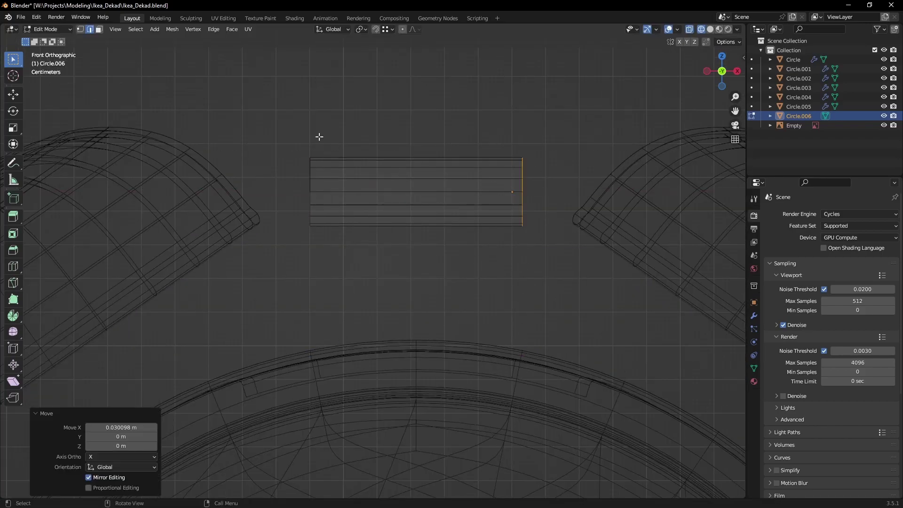
pyautogui.hotkey('shift', 'z')
pyautogui.moveTo(458, 263)
pyautogui.mouseDown(button='middle')
pyautogui.moveTo(526, 271)
pyautogui.moveTo(489, 193)
pyautogui.mouseUp(button='middle')
# Bevel the tube's end edge and cap the other open end with a grid fill
pyautogui.hotkey('ctrl', 'b')
pyautogui.click(555, 253)
pyautogui.press('3')
pyautogui.keyDown('shift'); pyautogui.click(506, 231); pyautogui.keyUp('shift')
pyautogui.keyDown('alt'); pyautogui.click(515, 209); pyautogui.keyUp('alt')
pyautogui.hotkey('ctrl', 'f')
pyautogui.click(490, 191)
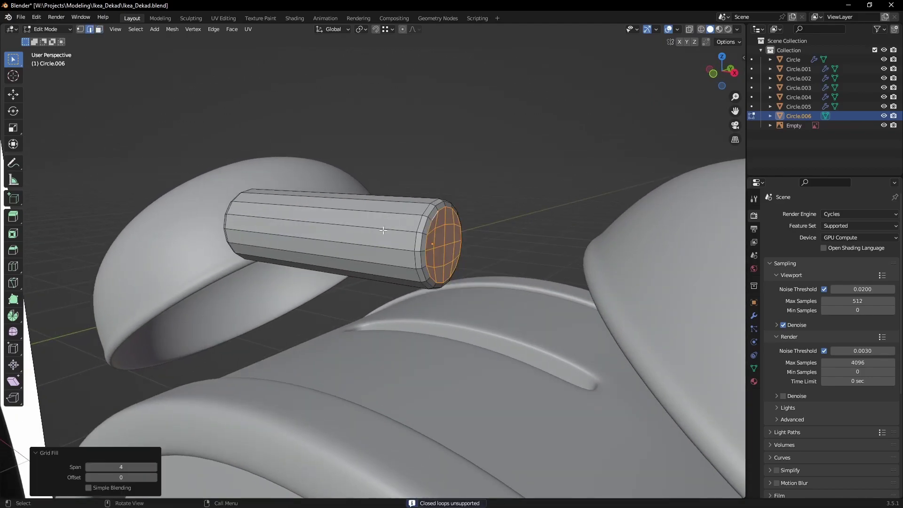
# Try scaling the tube ends along X with proportional falloff in front wireframe view, then undo
pyautogui.moveTo(384, 231)
pyautogui.mouseDown(button='middle')
pyautogui.moveTo(518, 209)
pyautogui.moveTo(486, 250)
pyautogui.moveTo(476, 227)
pyautogui.mouseUp(button='middle')
pyautogui.hotkey('ctrl', 'f')
pyautogui.press('Escape')
pyautogui.press('1')
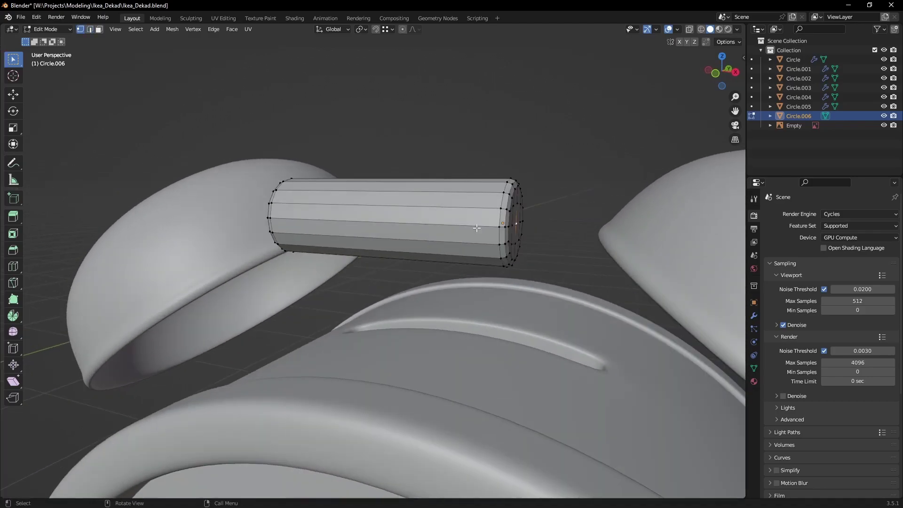
pyautogui.press('KP_1')
pyautogui.hotkey('shift', 'z')
pyautogui.press('s')
pyautogui.press('x')
pyautogui.press('Escape')
pyautogui.press('o')
pyautogui.press('s')
pyautogui.press('x')
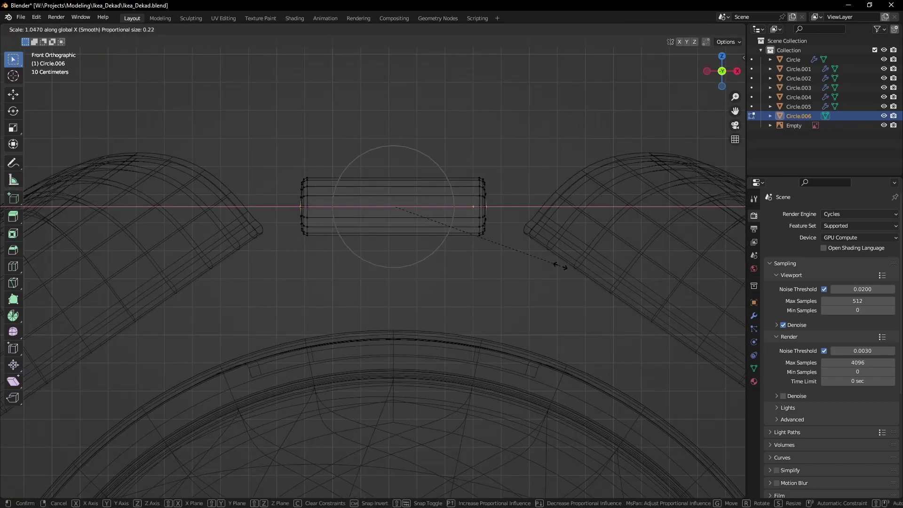
pyautogui.click(578, 267)
pyautogui.hotkey('ctrl', 'z')
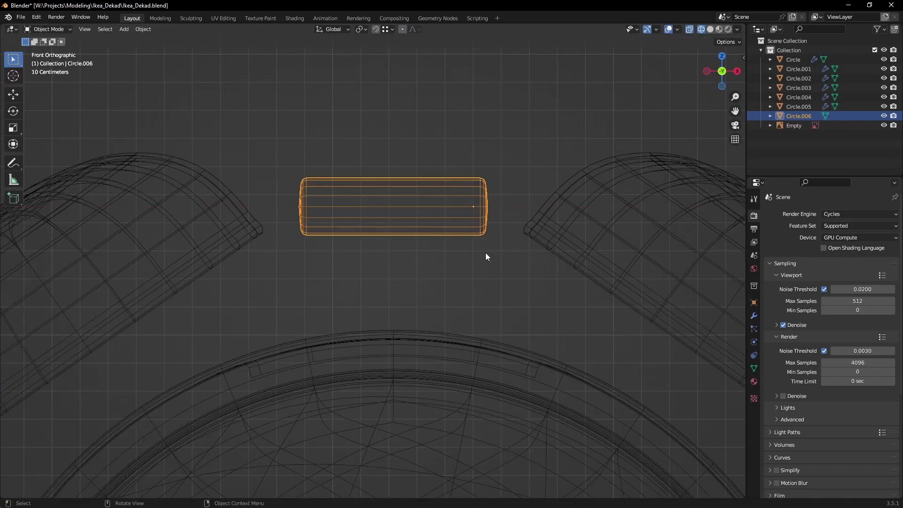
# Stretch the tube ends along X and add a centred loop cut band across the tube
pyautogui.scroll(3, 486, 253)
pyautogui.press('s')
pyautogui.press('x')
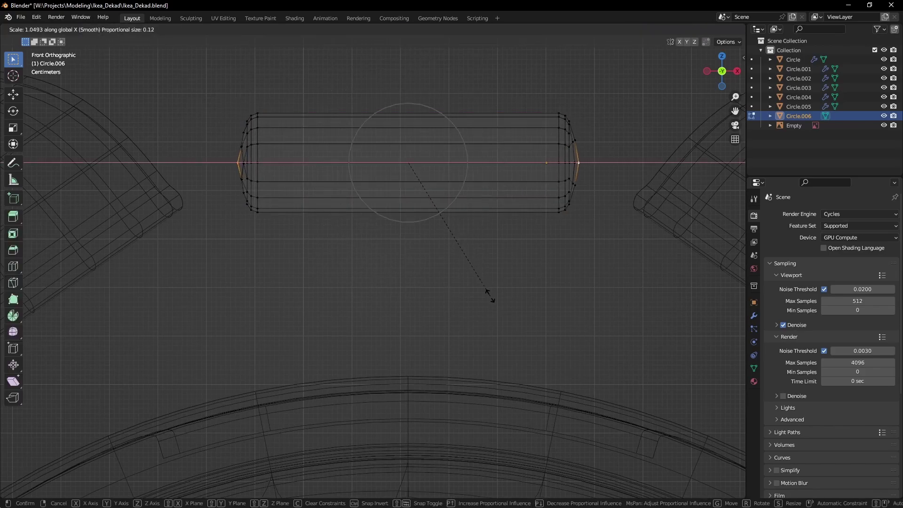
pyautogui.click(490, 296)
pyautogui.press('s')
pyautogui.press('x')
pyautogui.press('Escape')
pyautogui.hotkey('ctrl', 'r')
pyautogui.click(476, 223)
pyautogui.rightClick(476, 223)
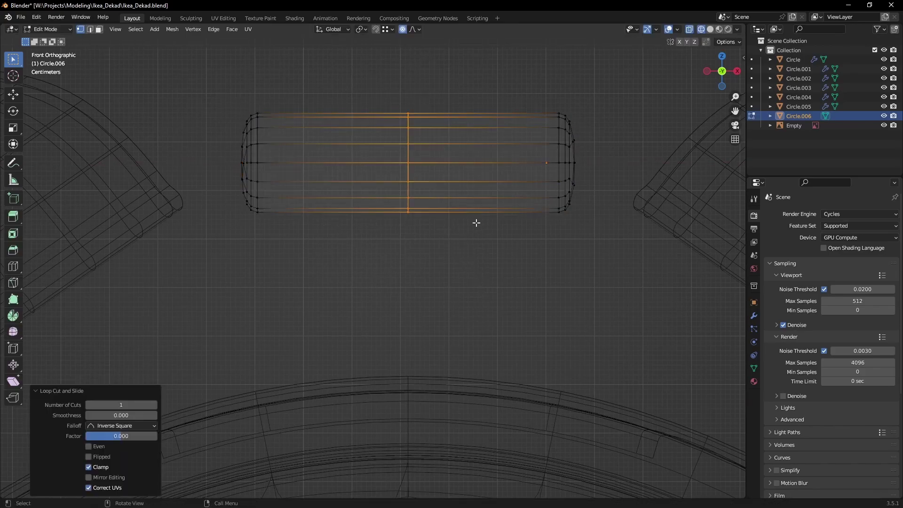
pyautogui.click(444, 232)
# Inset the small bottom face and extrude it downward into a stem, forming a T
pyautogui.press('3')
pyautogui.hotkey('alt', 'a')
pyautogui.press('c')
pyautogui.click(413, 217)
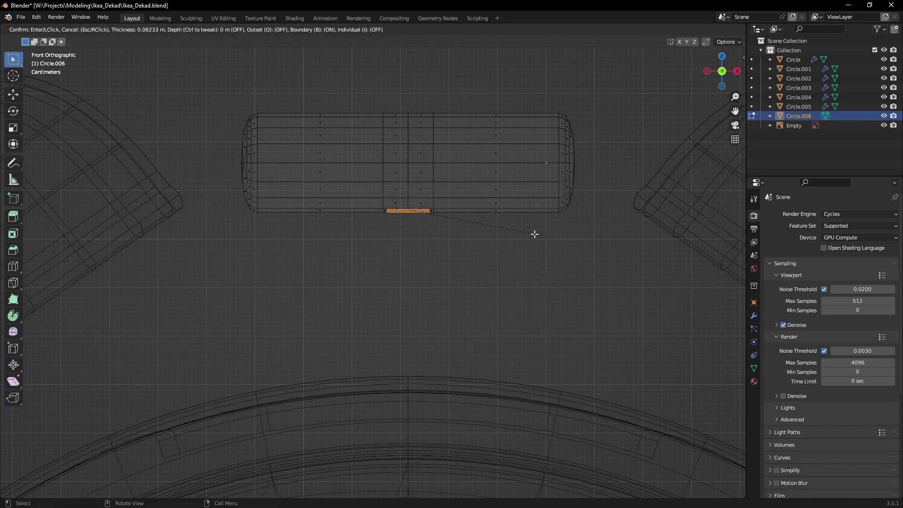
pyautogui.click(535, 234)
pyautogui.rightClick(535, 234)
pyautogui.click(589, 238)
pyautogui.press('g')
pyautogui.press('z')
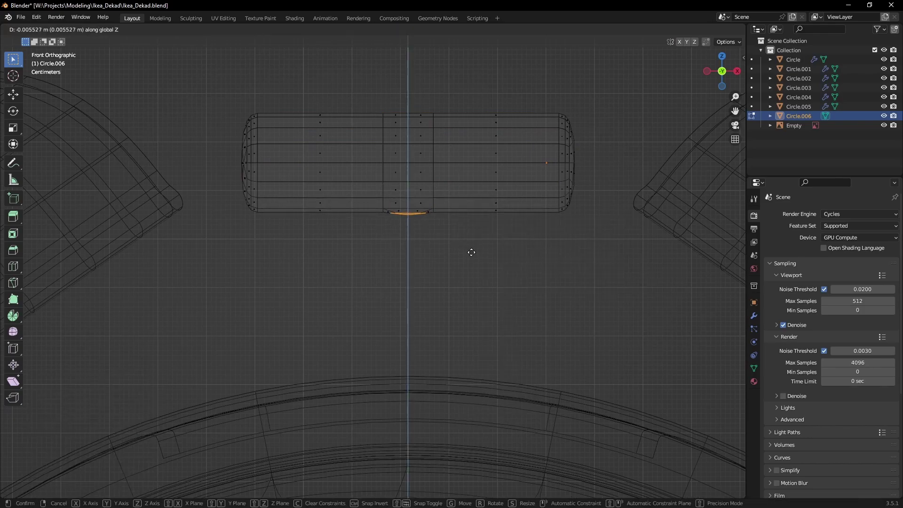
pyautogui.click(471, 252)
pyautogui.press('e')
pyautogui.click(471, 282)
# Return to Object Mode in solid shading and smooth-shade the T-shaped post
pyautogui.press('Tab')
pyautogui.hotkey('shift', 'z')
pyautogui.scroll(3, 440, 236)
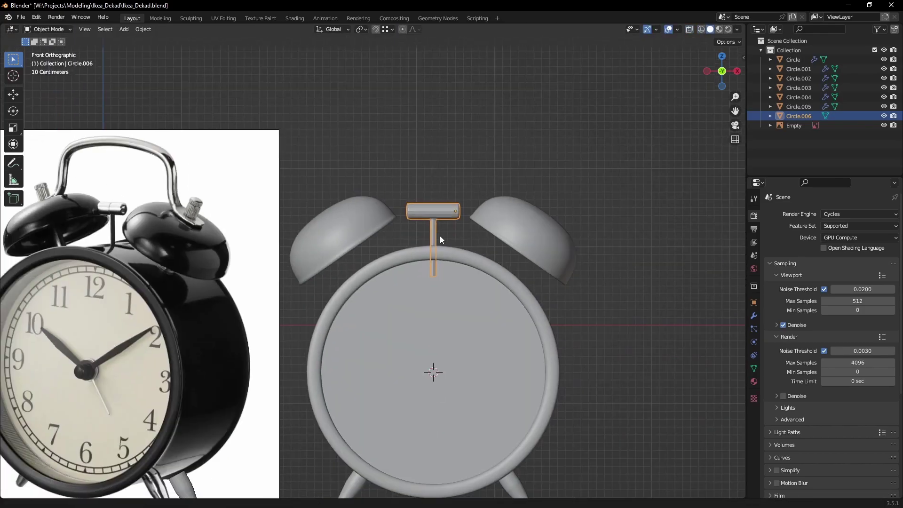
pyautogui.scroll(-3, 440, 238)
pyautogui.rightClick(470, 178)
pyautogui.click(501, 177)
pyautogui.scroll(5, 401, 240)
pyautogui.moveTo(401, 240)
pyautogui.mouseDown(button='middle')
pyautogui.moveTo(338, 300)
pyautogui.moveTo(400, 330)
pyautogui.mouseUp(button='middle')
# Move the post along Y so it sits behind the face, on top of the body
pyautogui.press('g')
pyautogui.press('y')
pyautogui.click(411, 285)
pyautogui.moveTo(411, 284)
pyautogui.mouseDown(button='middle')
pyautogui.moveTo(349, 203)
pyautogui.moveTo(397, 192)
pyautogui.mouseUp(button='middle')
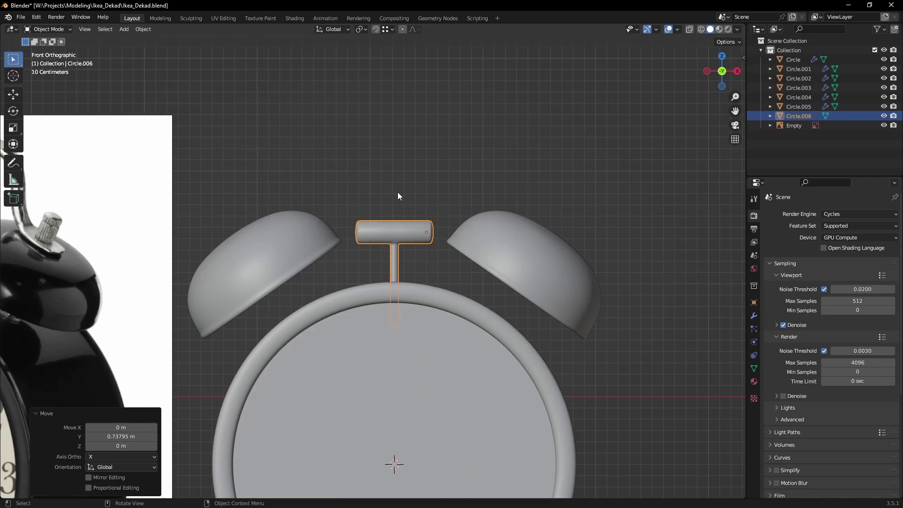
pyautogui.scroll(-3, 433, 266)
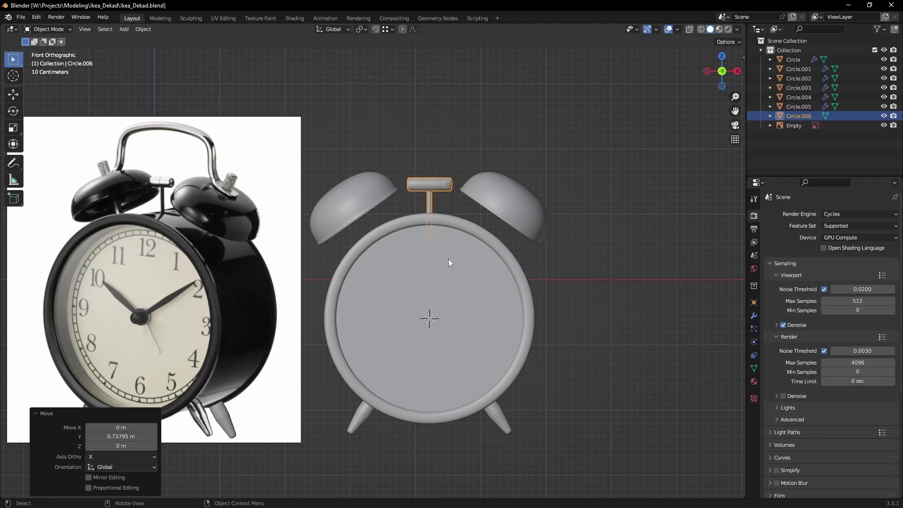
# Zoom into the reference image and set the 3D cursor on the hands' hub
pyautogui.keyDown('shift'); pyautogui.moveTo(459, 248); pyautogui.dragTo(505, 227, button='middle'); pyautogui.keyUp('shift')
pyautogui.scroll(5, 348, 256)
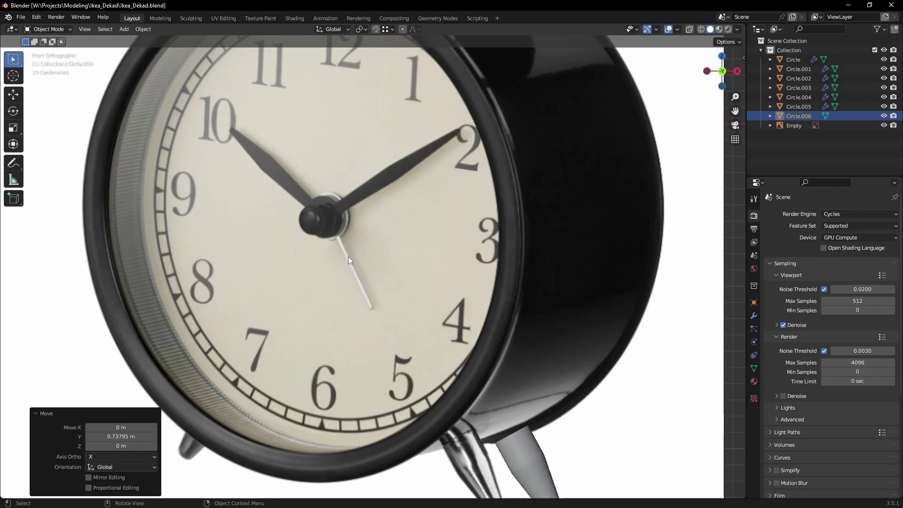
pyautogui.scroll(4, 349, 256)
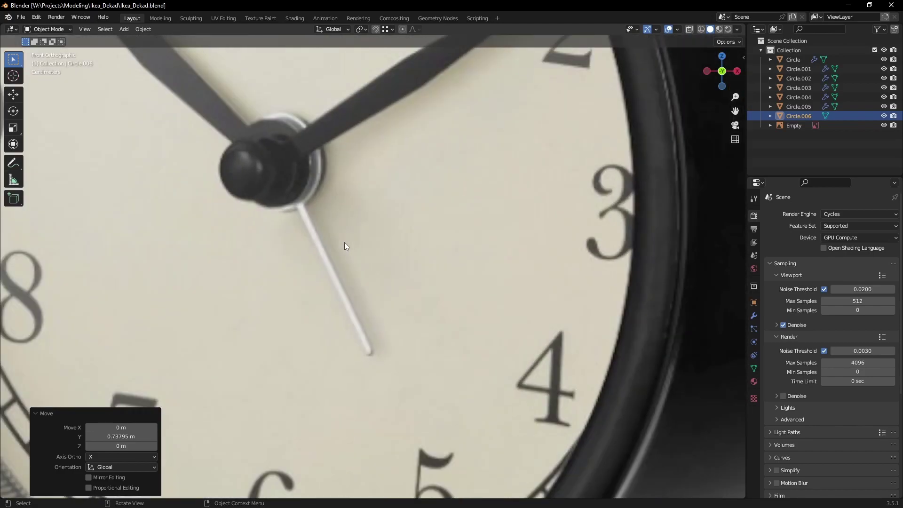
pyautogui.hotkey('shift', 'c')
pyautogui.scroll(3, 344, 245)
pyautogui.scroll(3, 380, 227)
# Add a circle mesh at the hub and rotate it 90° on X
pyautogui.hotkey('shift', 'a')
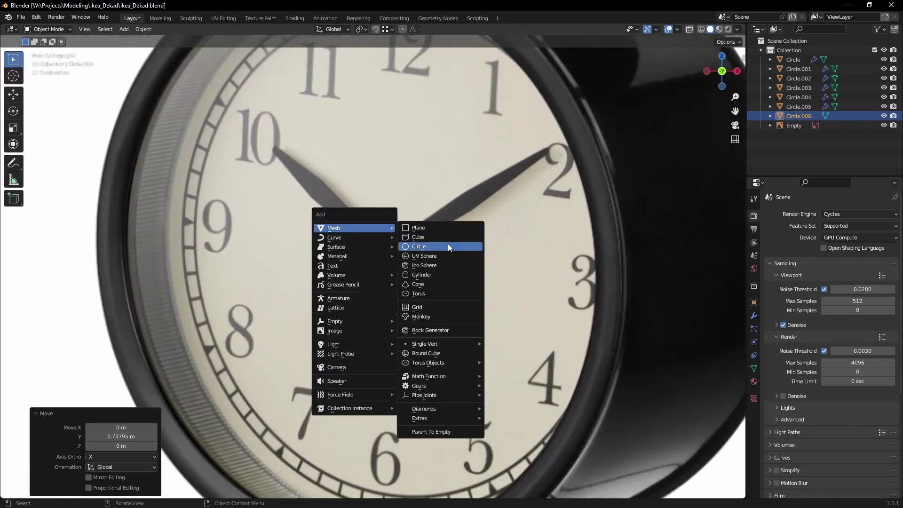
pyautogui.click(448, 244)
pyautogui.press('r')
pyautogui.press('x')
pyautogui.press('9')
pyautogui.press('0')
pyautogui.press('Return')
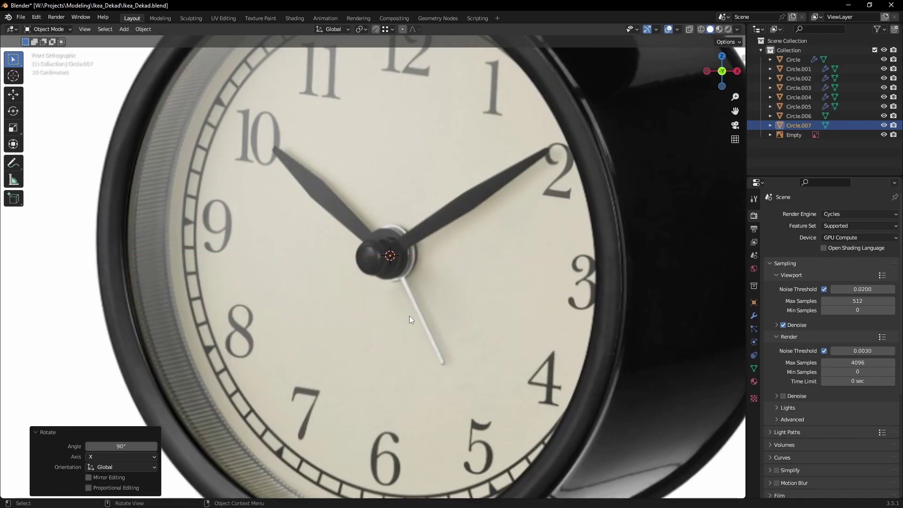
# Move the circle along Y, checking from top view, so it sits at the face's depth
pyautogui.scroll(-5, 529, 299)
pyautogui.press('g')
pyautogui.press('y')
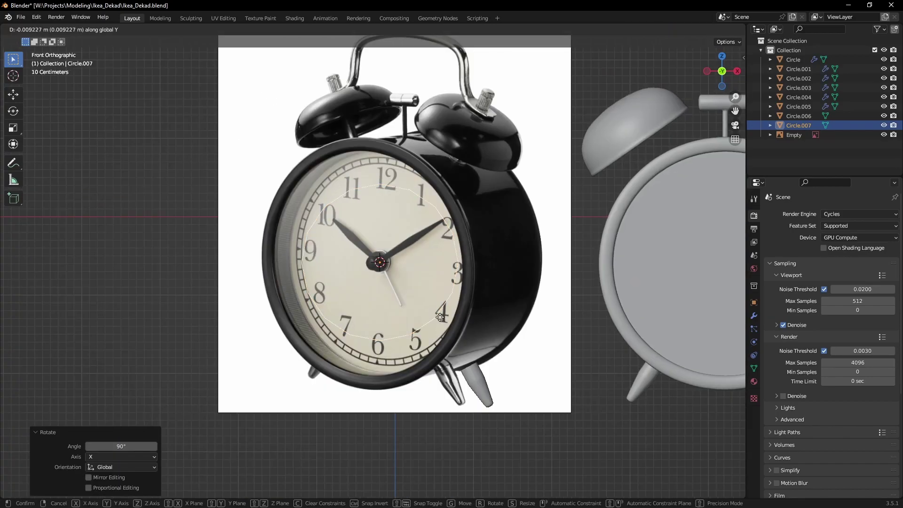
pyautogui.click(440, 317)
pyautogui.scroll(2, 459, 329)
pyautogui.moveTo(462, 327); pyautogui.dragTo(436, 427, button='middle')
pyautogui.press('KP_7')
pyautogui.press('g')
pyautogui.press('y')
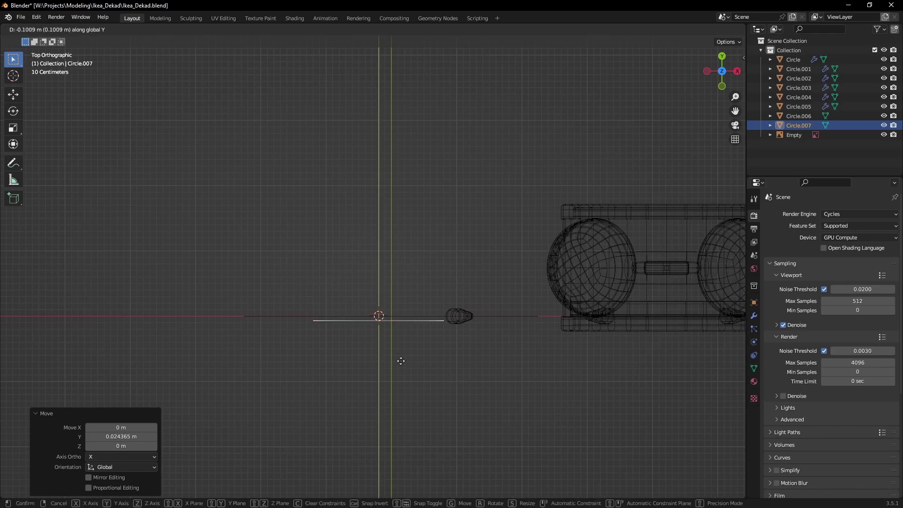
pyautogui.click(401, 361)
pyautogui.press('KP_1')
pyautogui.scroll(6, 552, 249)
# Scale the circle down to match the hub's size on the reference
pyautogui.press('s')
pyautogui.click(481, 247)
pyautogui.scroll(8, 480, 247)
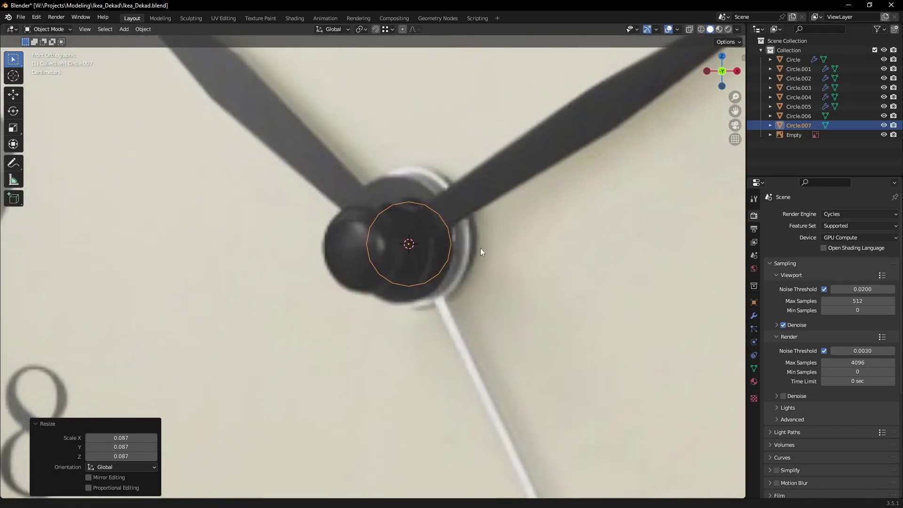
pyautogui.press('KP_Decimal')
pyautogui.press('s')
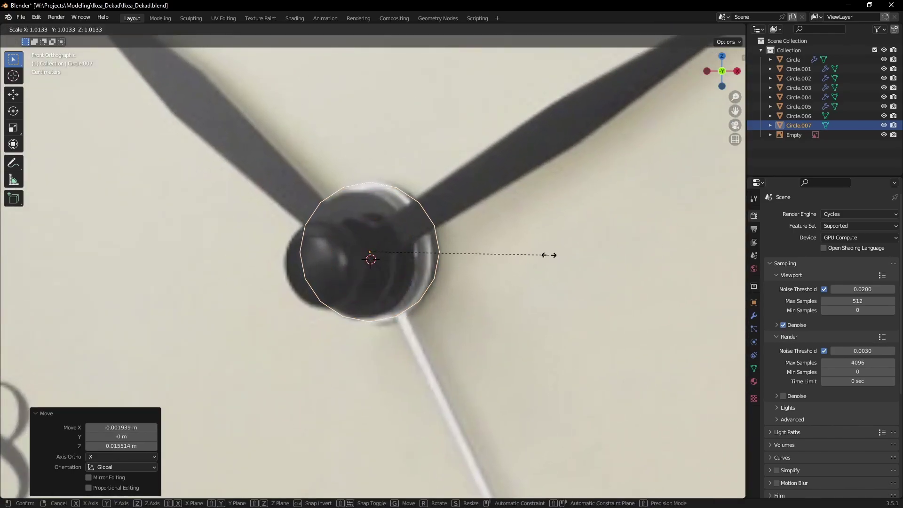
pyautogui.click(556, 256)
# Shrink an inner loop into a ring and extrude a thin stick straight down along Z
pyautogui.press('Tab')
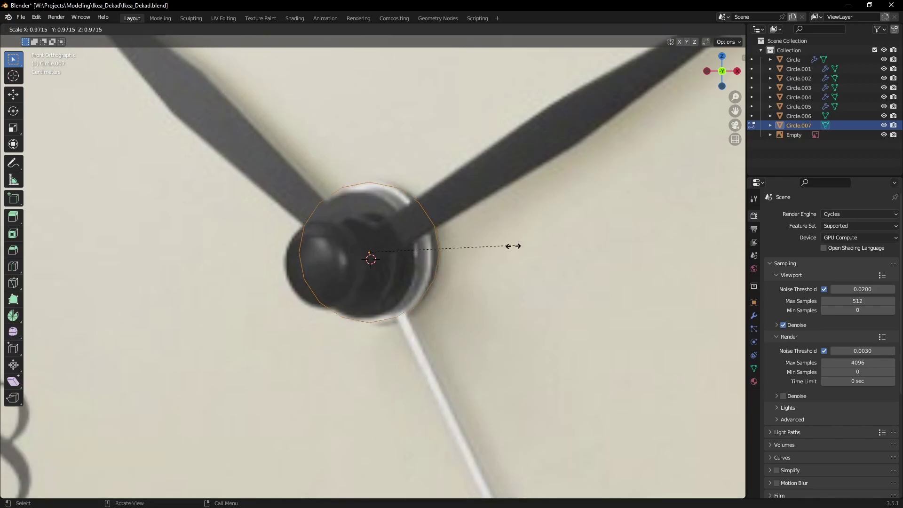
pyautogui.click(421, 330)
pyautogui.scroll(2, 400, 305)
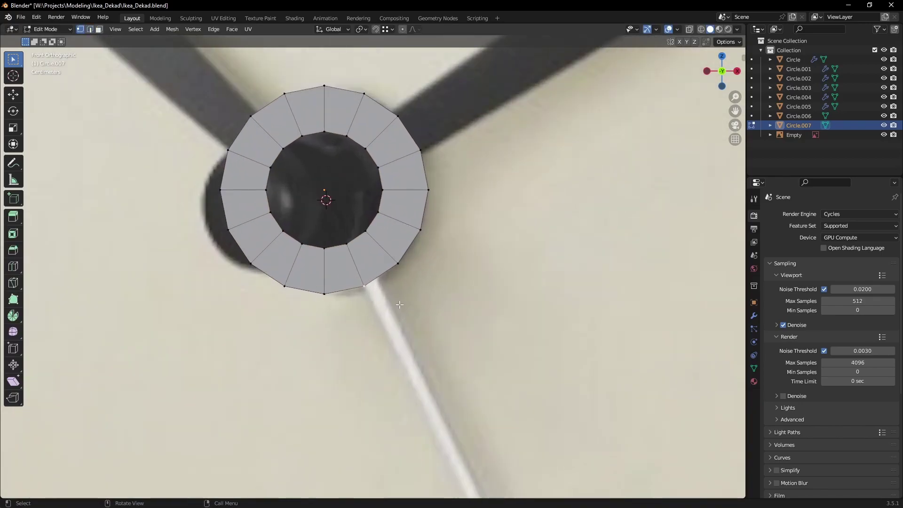
pyautogui.click(372, 310)
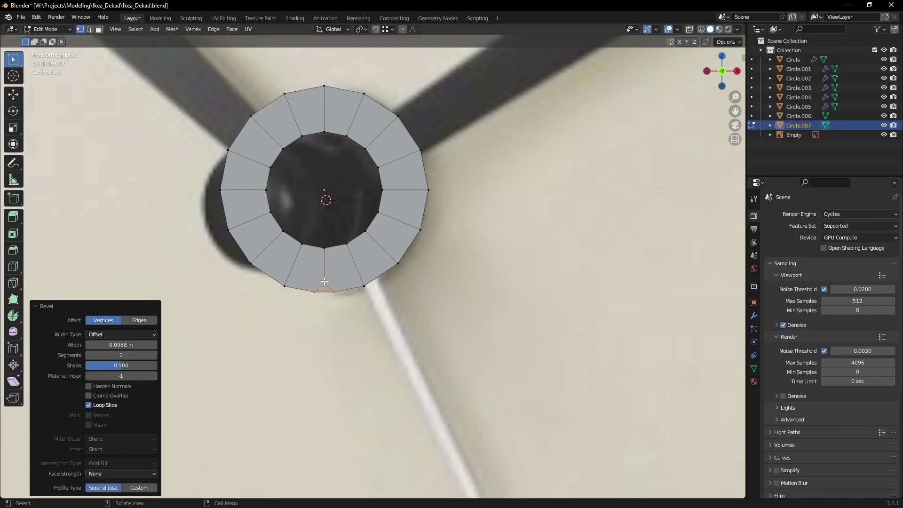
pyautogui.hotkey('ctrl', 'z')
pyautogui.press('Escape')
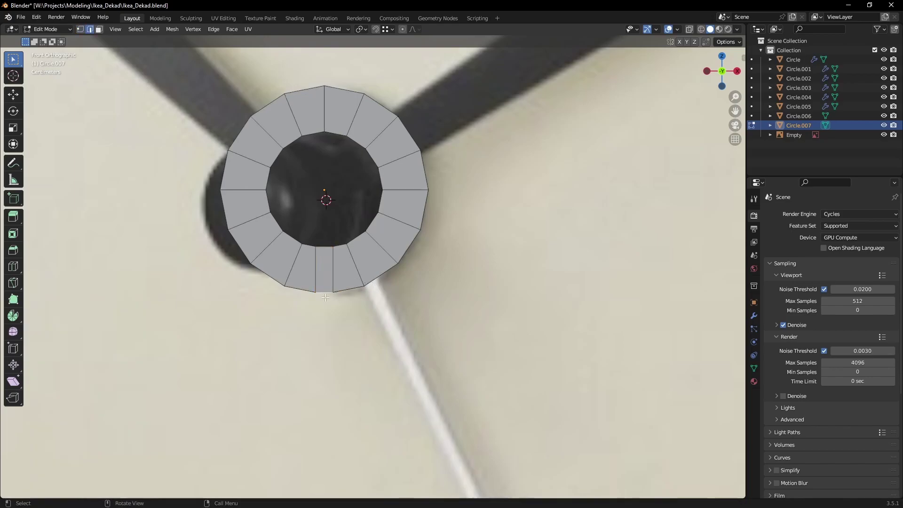
pyautogui.scroll(-5, 420, 297)
pyautogui.press('e')
pyautogui.press('z')
pyautogui.click(417, 427)
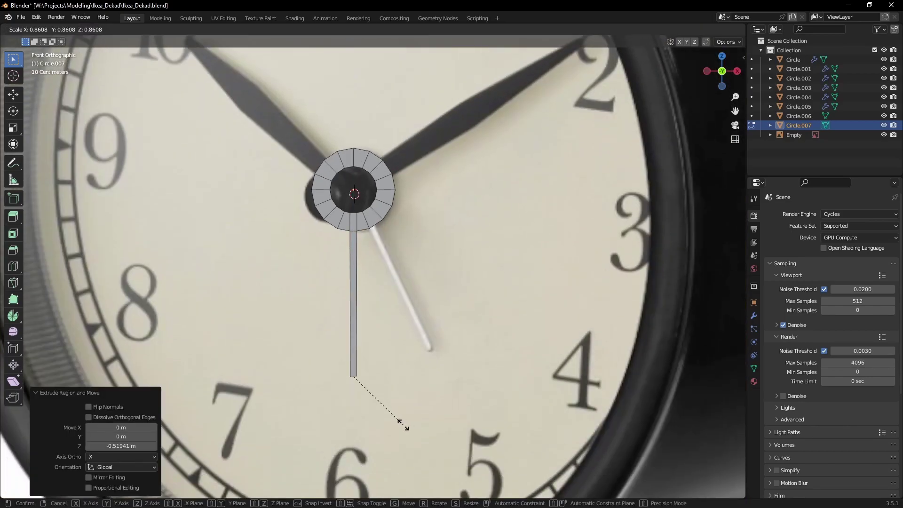
# Extrude the whole hand mesh along its normal to give it thickness
pyautogui.click(402, 425)
pyautogui.scroll(3, 355, 228)
pyautogui.moveTo(340, 178); pyautogui.dragTo(376, 235, button='middle')
pyautogui.press('a')
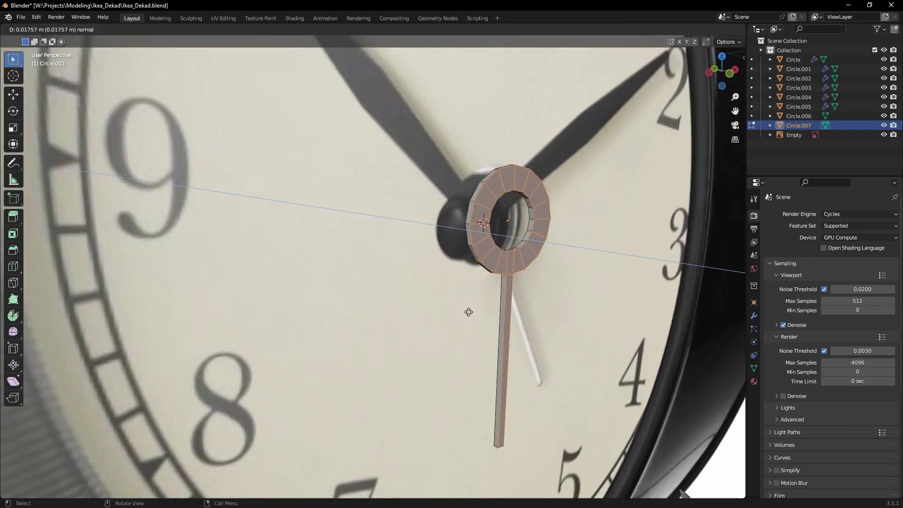
pyautogui.press('e')
pyautogui.click(399, 291)
pyautogui.moveTo(399, 291); pyautogui.dragTo(399, 291, button='middle')
pyautogui.scroll(3, 399, 291)
# Add loop cuts on the stick near the ring joint and slide them into place
pyautogui.hotkey('ctrl', 'r')
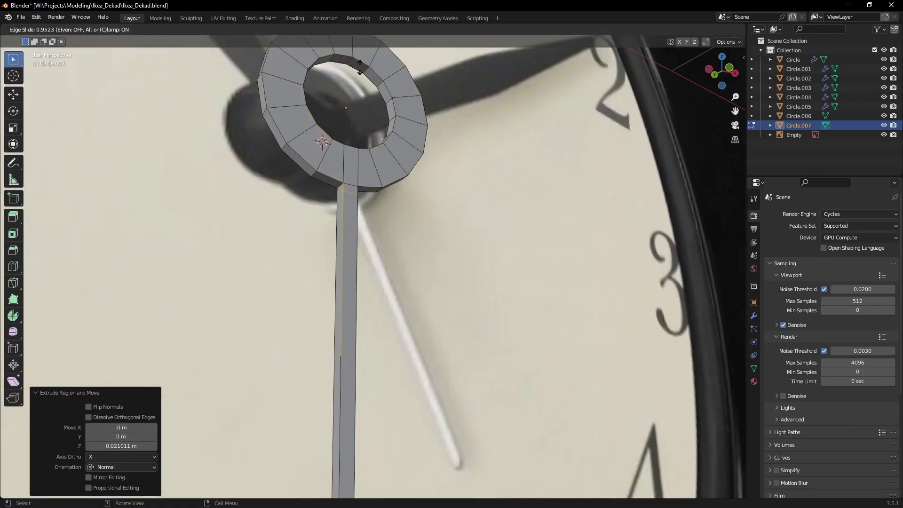
pyautogui.click(360, 67)
pyautogui.scroll(5, 439, 246)
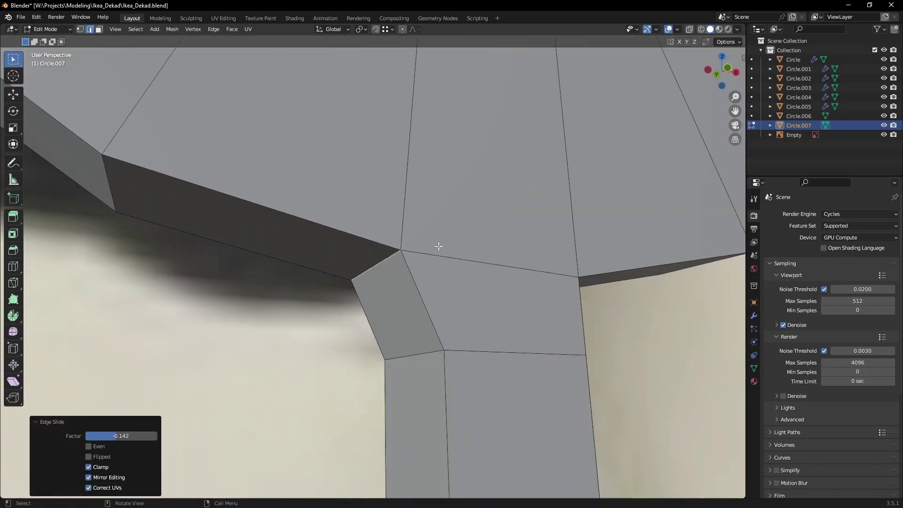
pyautogui.scroll(-3, 439, 246)
pyautogui.press('g')
pyautogui.press('g')
pyautogui.click(448, 256)
pyautogui.scroll(-4, 424, 250)
pyautogui.press('g')
pyautogui.press('g')
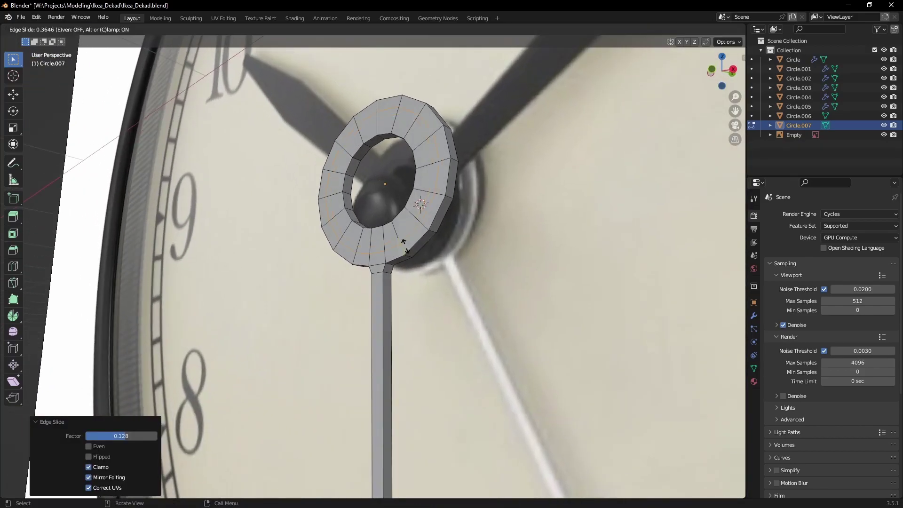
pyautogui.click(409, 250)
# Add another supporting loop around the ring, checking it in wireframe view
pyautogui.press('g')
pyautogui.press('g')
pyautogui.hotkey('shift', 'z')
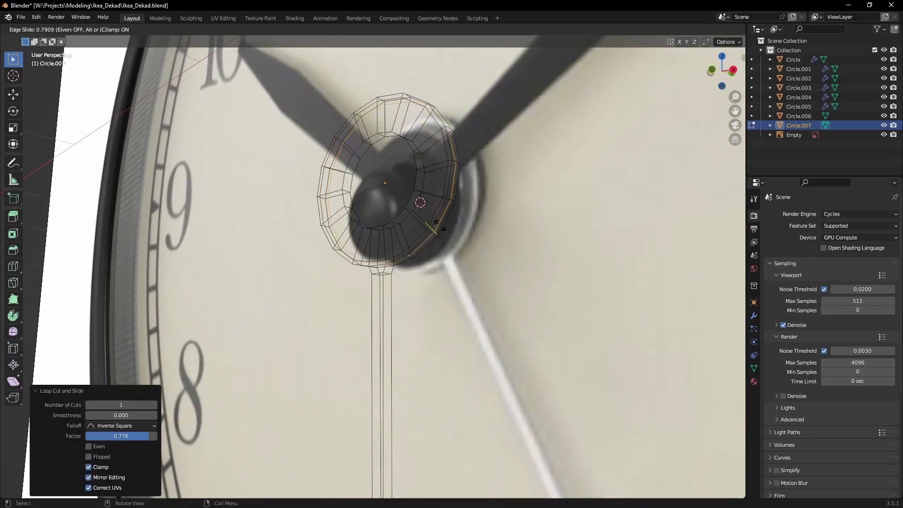
pyautogui.click(440, 226)
pyautogui.click(421, 184)
pyautogui.hotkey('shift', 'z')
pyautogui.keyDown('ctrl'); pyautogui.moveTo(364, 291); pyautogui.dragTo(369, 272, button='middle'); pyautogui.keyUp('ctrl')
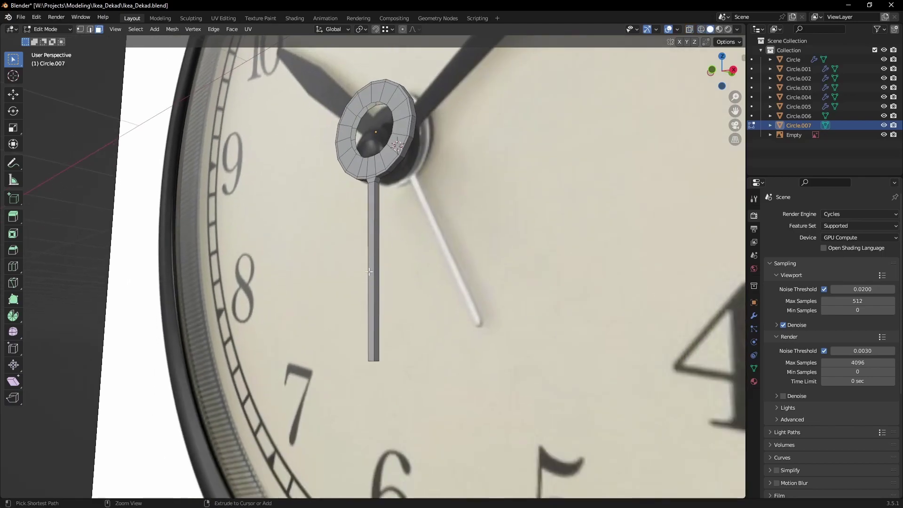
pyautogui.click(406, 349)
pyautogui.hotkey('ctrl', 'r')
# Give the hand object one subdivision level (Ctrl+1) and smooth shading
pyautogui.press('Tab')
pyautogui.scroll(-4, 449, 264)
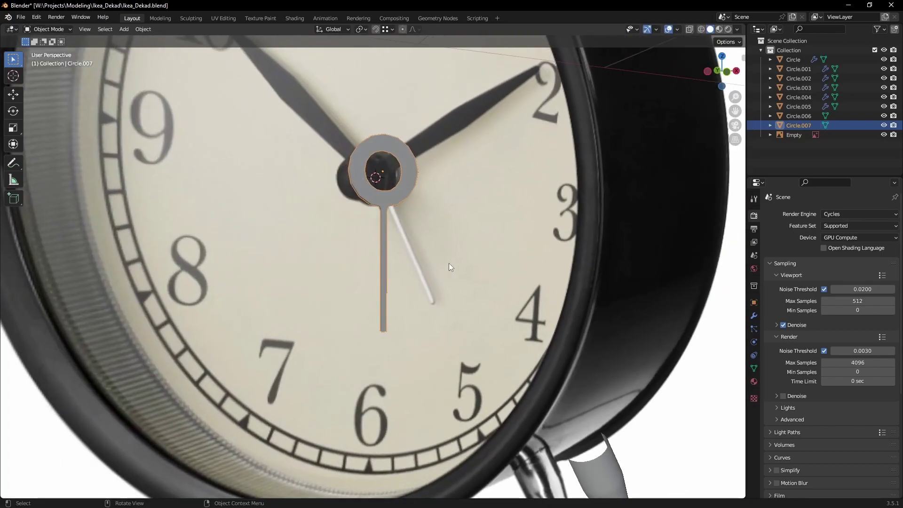
pyautogui.hotkey('ctrl', '1')
pyautogui.scroll(4, 387, 196)
pyautogui.rightClick(369, 130)
pyautogui.click(370, 134)
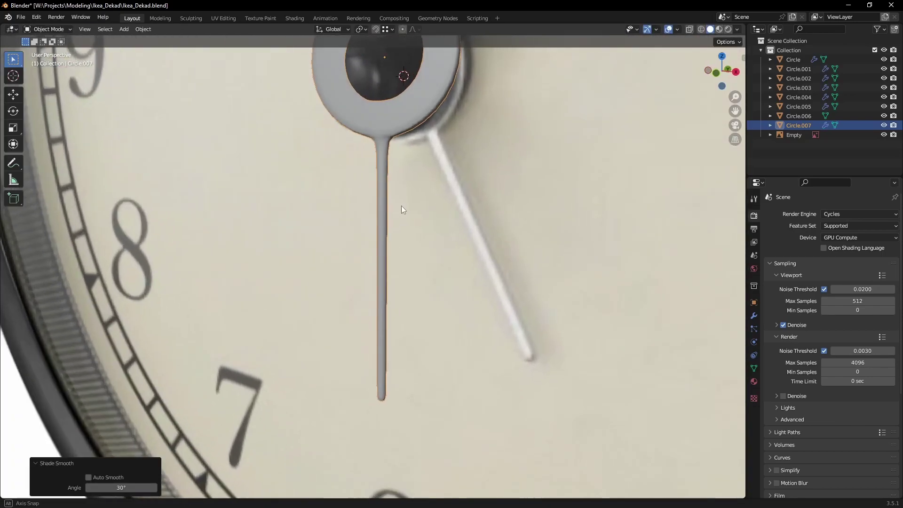
pyautogui.press('Tab')
# Add a centred lengthwise loop cut along the hand's stem
pyautogui.moveTo(401, 205)
pyautogui.mouseDown(button='middle')
pyautogui.moveTo(424, 349)
pyautogui.moveTo(414, 282)
pyautogui.moveTo(444, 327)
pyautogui.moveTo(422, 308)
pyautogui.mouseUp(button='middle')
pyautogui.hotkey('ctrl', 'r')
pyautogui.click(423, 324)
pyautogui.rightClick(423, 324)
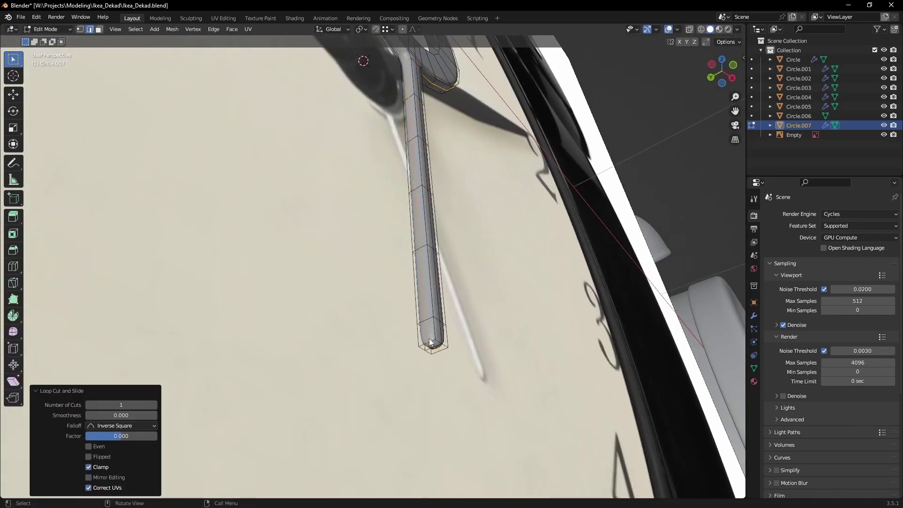
pyautogui.scroll(3, 422, 308)
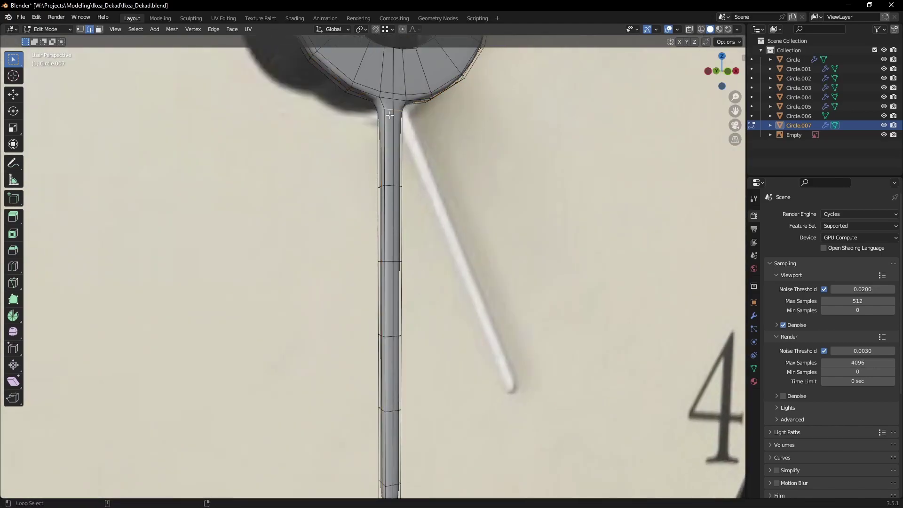
pyautogui.keyDown('shift'); pyautogui.moveTo(388, 394); pyautogui.dragTo(408, 329, button='middle'); pyautogui.keyUp('shift')
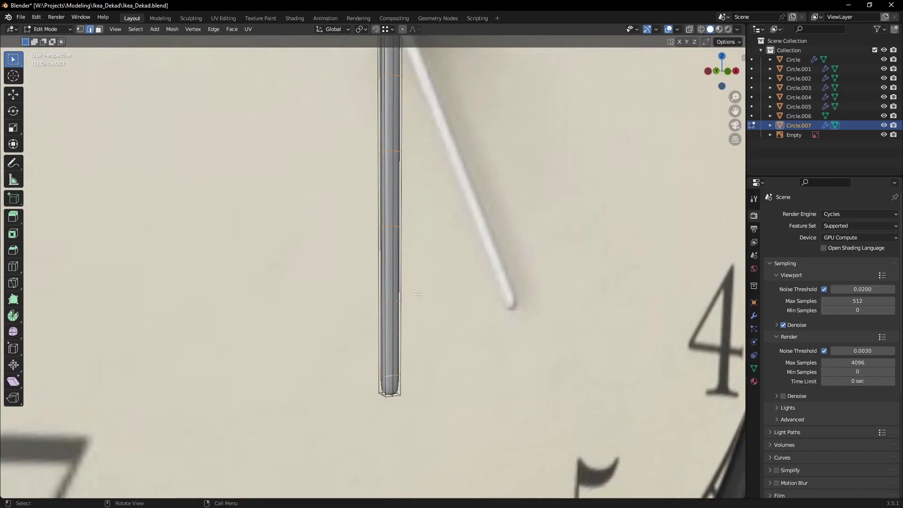
# Round the stem's loops into regular circles, then view the mesh see-through from the front
pyautogui.hotkey('shift', 'r')
pyautogui.moveTo(418, 294); pyautogui.dragTo(398, 396, button='middle')
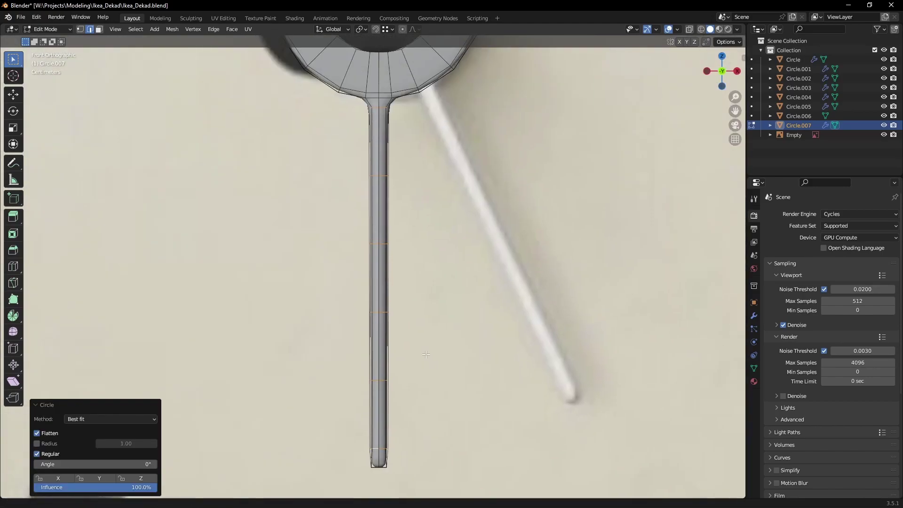
pyautogui.press('KP_1')
pyautogui.hotkey('alt', 'z')
pyautogui.press('1')
pyautogui.press('a')
# Make the stem's bottom loop a circle and move it to reshape the tip
pyautogui.keyDown('alt'); pyautogui.click(398, 397); pyautogui.keyUp('alt')
pyautogui.rightClick(414, 263)
pyautogui.click(469, 291)
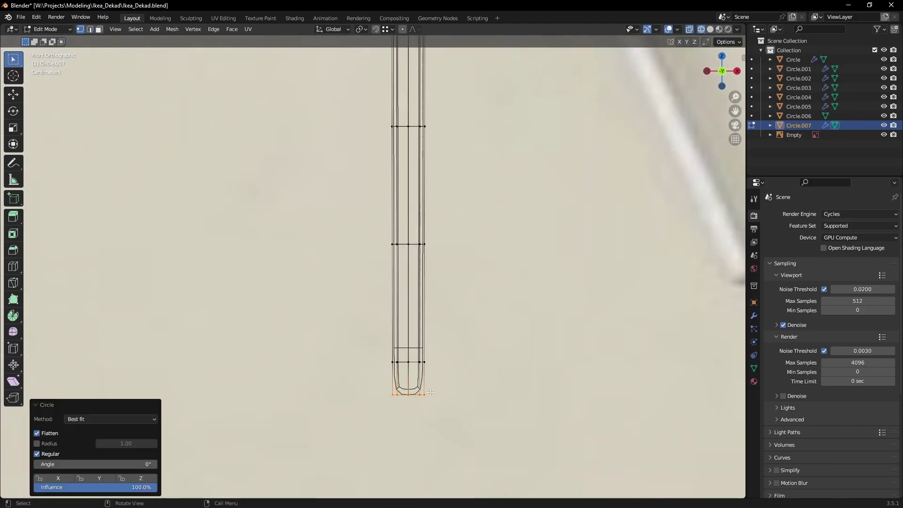
pyautogui.moveTo(470, 329); pyautogui.dragTo(442, 377, button='middle')
pyautogui.hotkey('alt', 'z')
pyautogui.press('g')
pyautogui.click(443, 376)
# Slide edges near the hub to smooth the joint and inspect the hub ring
pyautogui.scroll(-5, 411, 352)
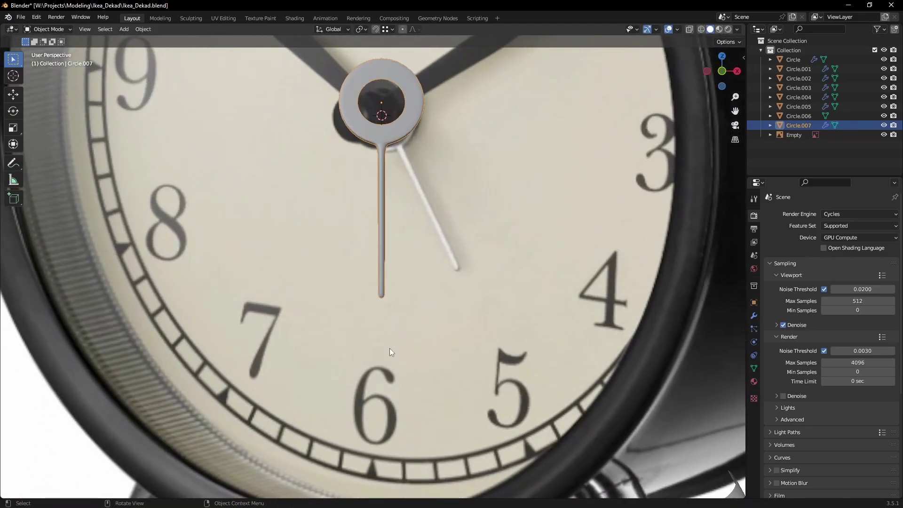
pyautogui.keyDown('shift'); pyautogui.moveTo(389, 348); pyautogui.dragTo(380, 282, button='middle'); pyautogui.keyUp('shift')
pyautogui.press('KP_1')
pyautogui.scroll(6, 354, 232)
pyautogui.click(371, 213)
pyautogui.press('Tab')
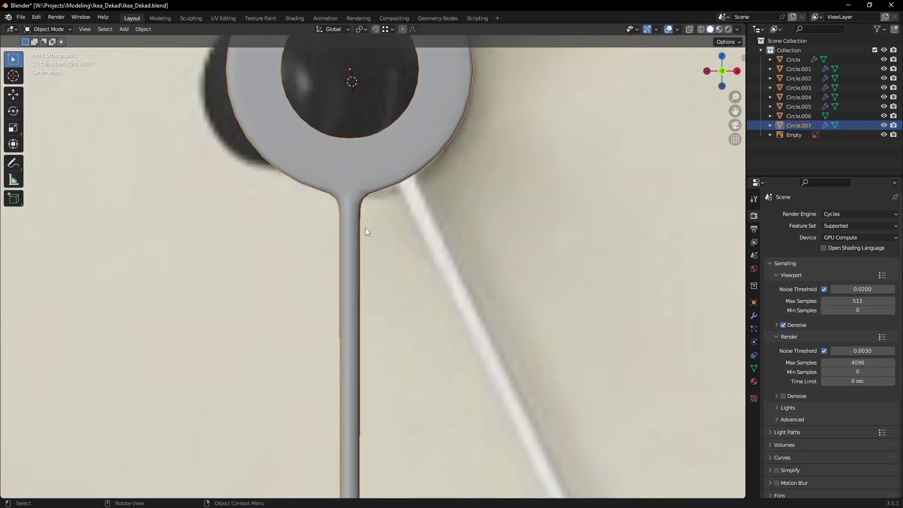
pyautogui.scroll(-3, 365, 232)
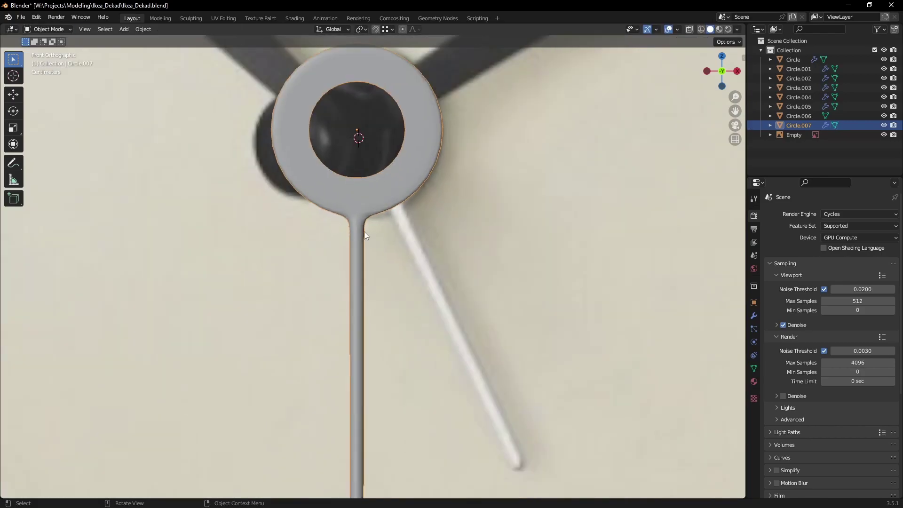
pyautogui.scroll(-3, 383, 255)
pyautogui.press('Tab')
pyautogui.scroll(5, 383, 255)
pyautogui.moveTo(383, 255)
pyautogui.mouseDown(button='middle')
pyautogui.moveTo(363, 262)
pyautogui.moveTo(399, 193)
pyautogui.mouseUp(button='middle')
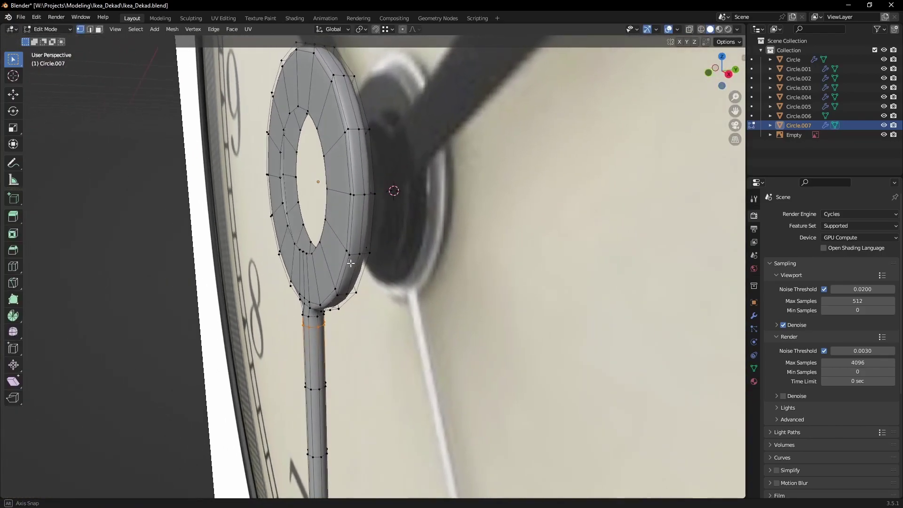
# Duplicate the hub's inner edge loop and scale the copy up
pyautogui.press('2')
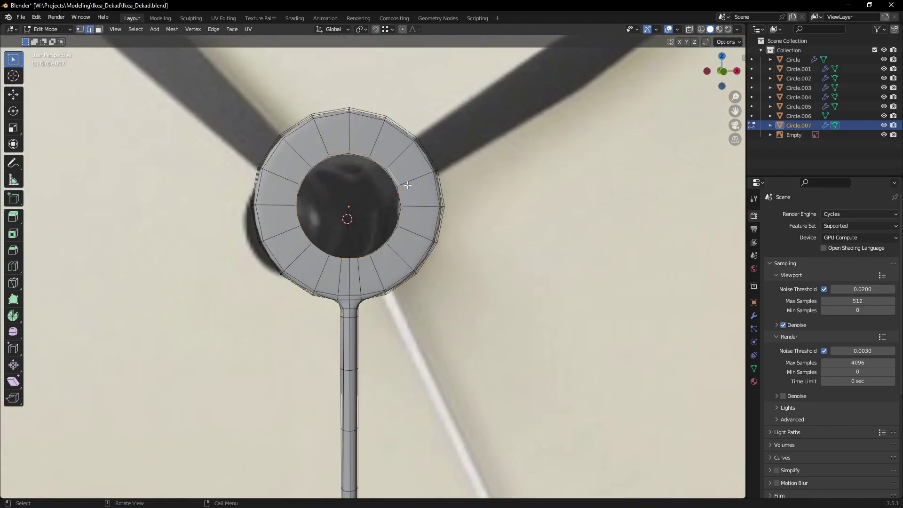
pyautogui.press('KP_1')
pyautogui.hotkey('alt', 'z')
pyautogui.hotkey('shift', 'd')
pyautogui.press('Escape')
pyautogui.press('s')
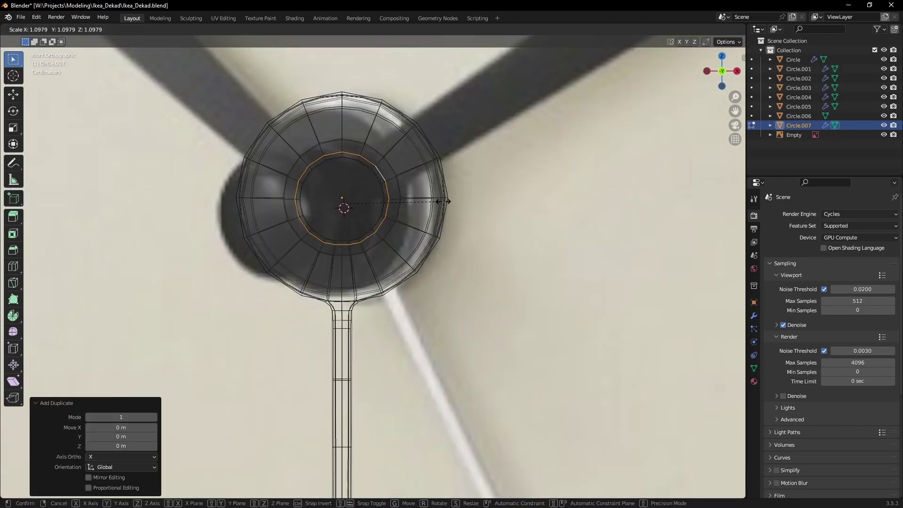
pyautogui.click(477, 203)
pyautogui.hotkey('alt', 'z')
pyautogui.scroll(-3, 478, 202)
pyautogui.moveTo(478, 202); pyautogui.dragTo(352, 282, button='middle')
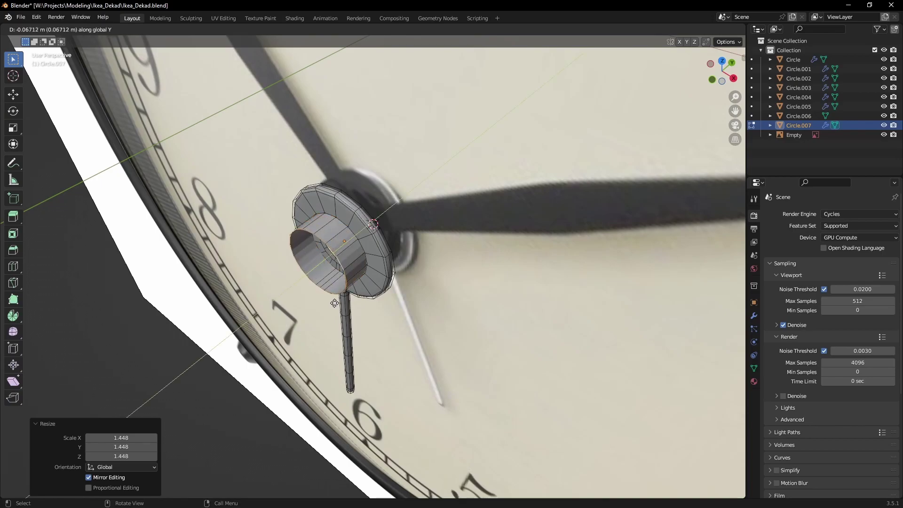
# Push a sleeve out from the hub and add a centred loop cut around it
pyautogui.click(336, 299)
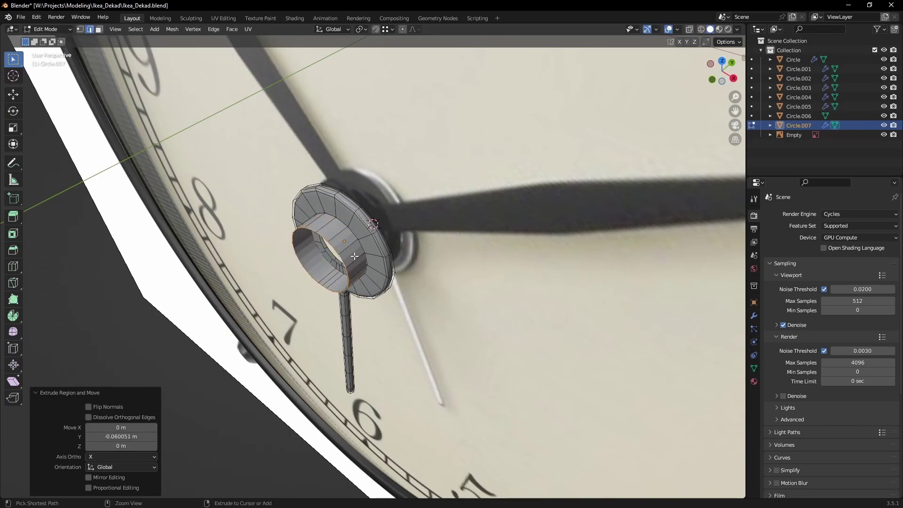
pyautogui.hotkey('ctrl', 'r')
pyautogui.click(354, 258)
pyautogui.rightClick(354, 259)
pyautogui.scroll(3, 354, 258)
pyautogui.moveTo(354, 259); pyautogui.dragTo(474, 301, button='middle')
# Inset the ring of sleeve faces and pull them inward
pyautogui.press('Escape')
pyautogui.press('3')
pyautogui.click(335, 240)
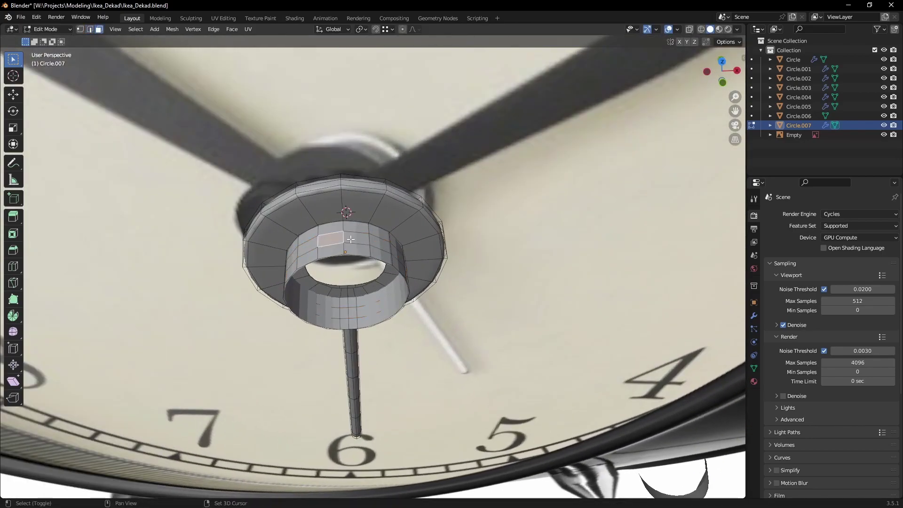
pyautogui.click(480, 265)
pyautogui.click(471, 302)
pyautogui.press('KP_1')
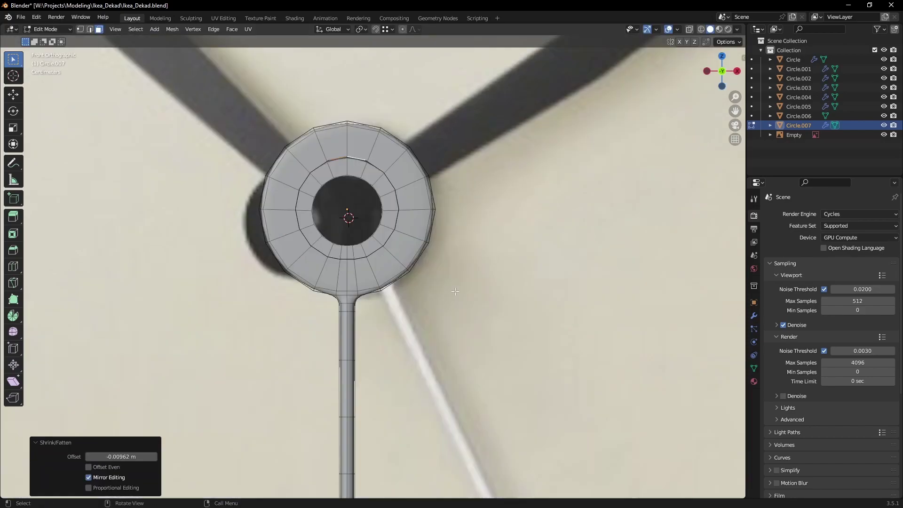
pyautogui.scroll(-5, 447, 320)
pyautogui.scroll(-2, 423, 337)
# Narrow the top faces and extrude a blade up toward 12
pyautogui.press('Escape')
pyautogui.scroll(3, 420, 155)
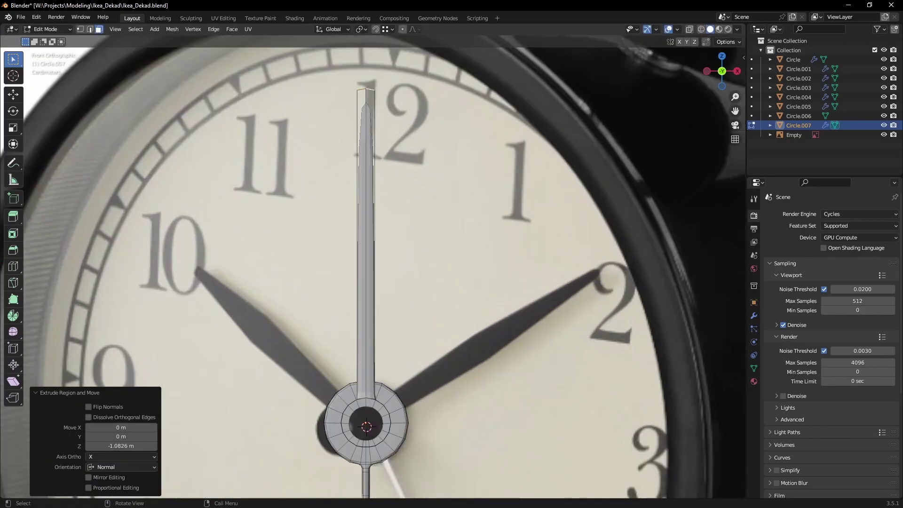
pyautogui.press('s')
pyautogui.press('x')
pyautogui.click(499, 177)
# Add a loop across the blade's middle, widen it sideways, bevel and slide it
pyautogui.press('Escape')
pyautogui.press('s')
pyautogui.press('x')
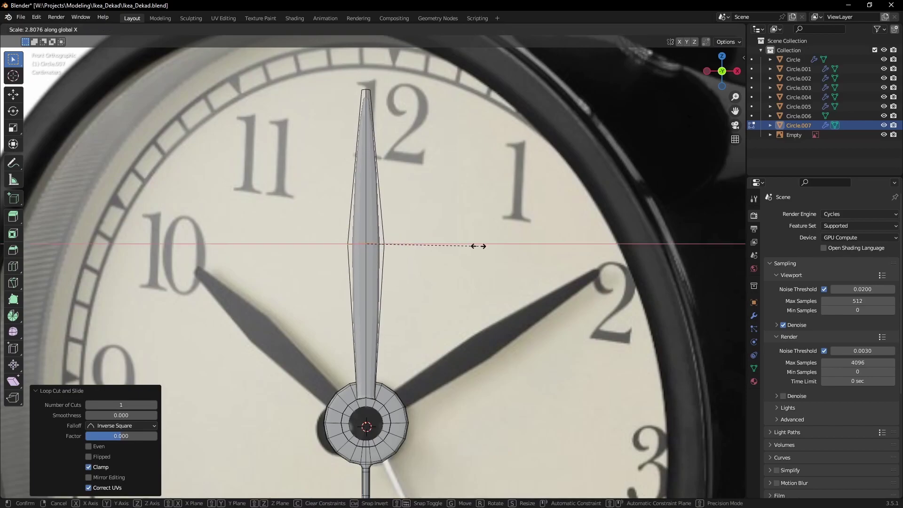
pyautogui.click(481, 244)
pyautogui.click(485, 264)
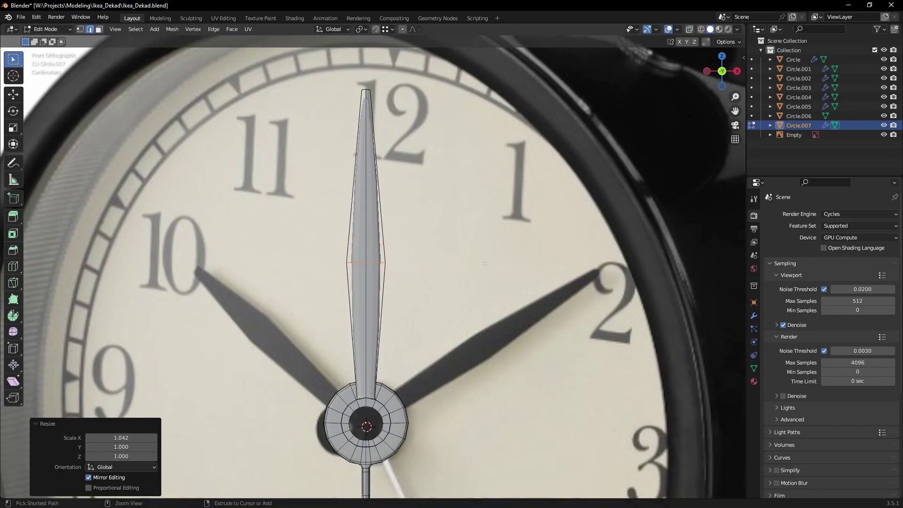
pyautogui.click(493, 263)
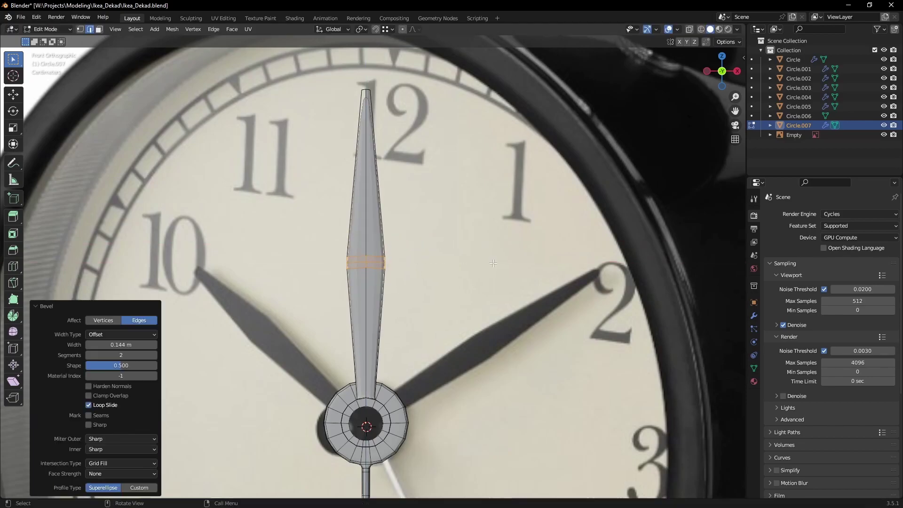
pyautogui.click(377, 161)
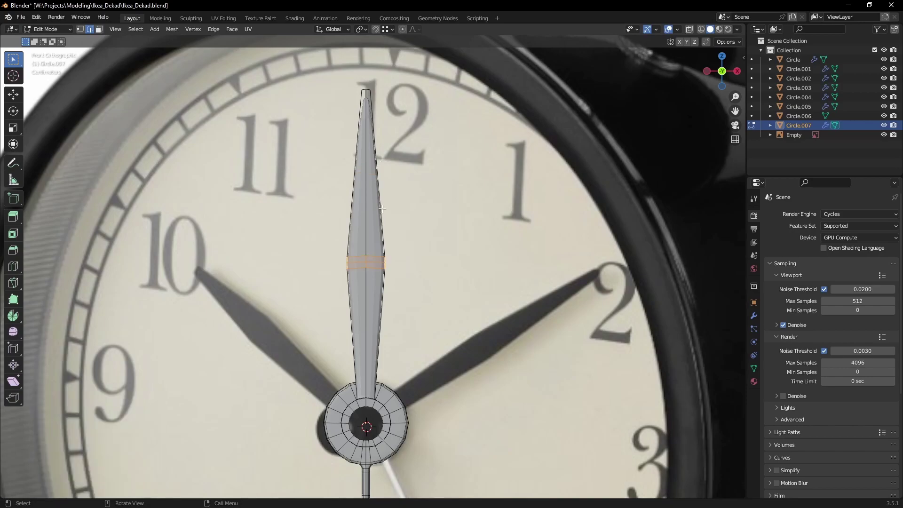
pyautogui.click(384, 105)
pyautogui.moveTo(384, 104); pyautogui.dragTo(299, 57, button='middle')
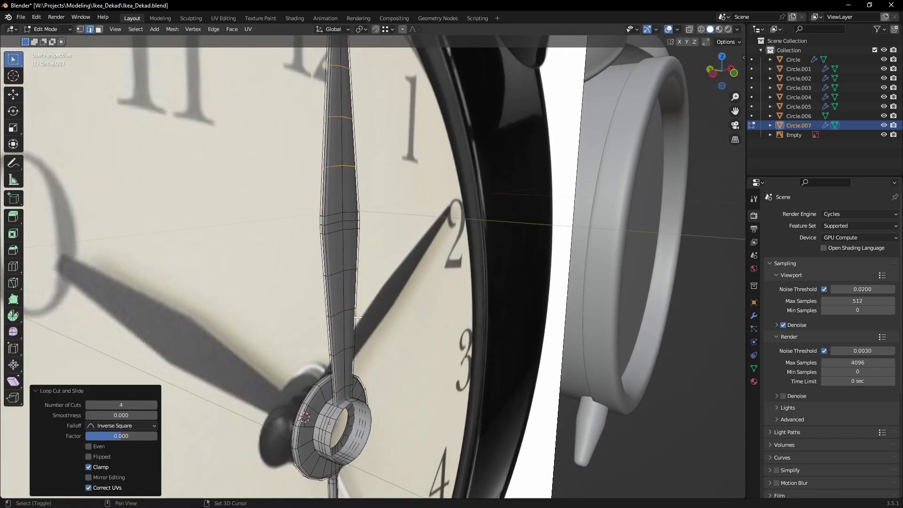
pyautogui.scroll(5, 357, 318)
pyautogui.scroll(3, 347, 272)
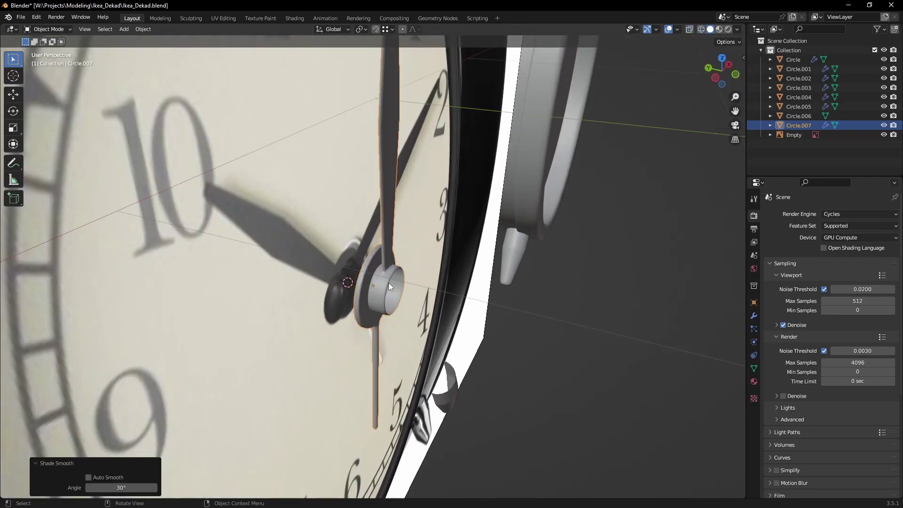
# Duplicate the connected sleeve and move the copy forward along Y
pyautogui.press('Tab')
pyautogui.hotkey('ctrl', 'l')
pyautogui.press('g')
pyautogui.press('y')
pyautogui.click(426, 296)
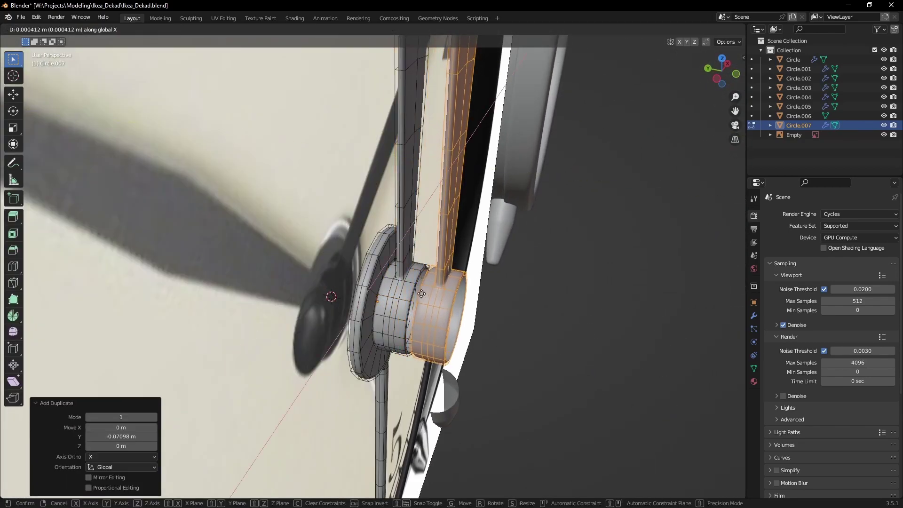
pyautogui.press('KP_1')
pyautogui.keyDown('shift'); pyautogui.moveTo(428, 257); pyautogui.dragTo(435, 354, button='middle'); pyautogui.keyUp('shift')
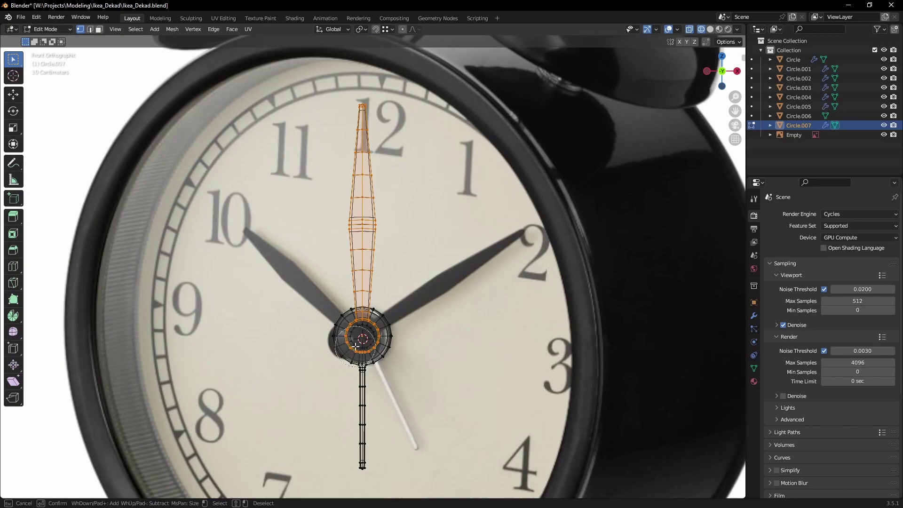
# Flatten and lower the blade tip vertices, then select the hub hole's rim
pyautogui.click(405, 178)
pyautogui.press('g')
pyautogui.press('z')
pyautogui.click(400, 199)
pyautogui.hotkey('alt', 'z')
pyautogui.scroll(3, 414, 251)
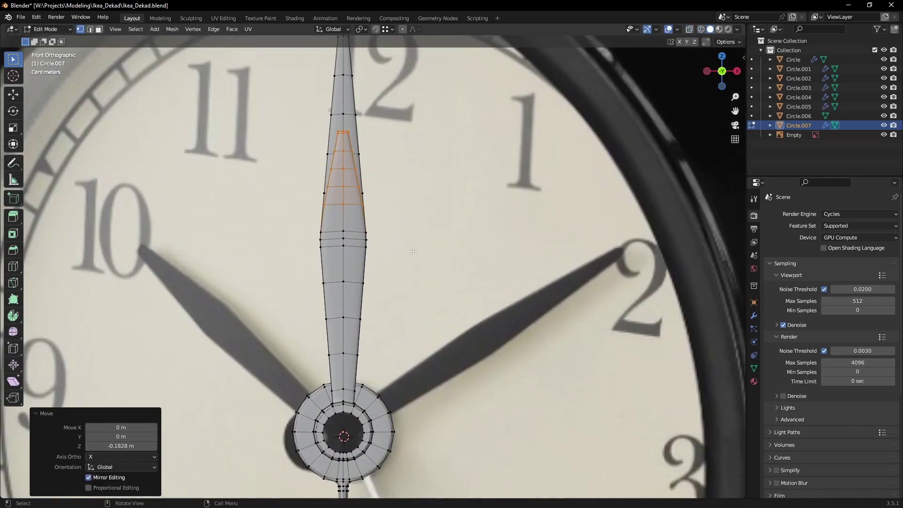
pyautogui.click(413, 303)
pyautogui.scroll(3, 373, 302)
pyautogui.click(365, 298)
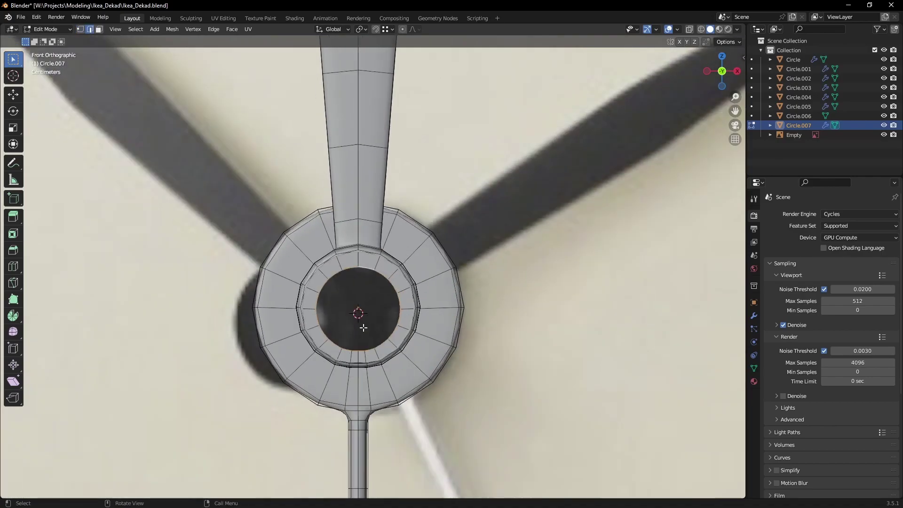
pyautogui.moveTo(363, 327); pyautogui.dragTo(426, 301, button='middle')
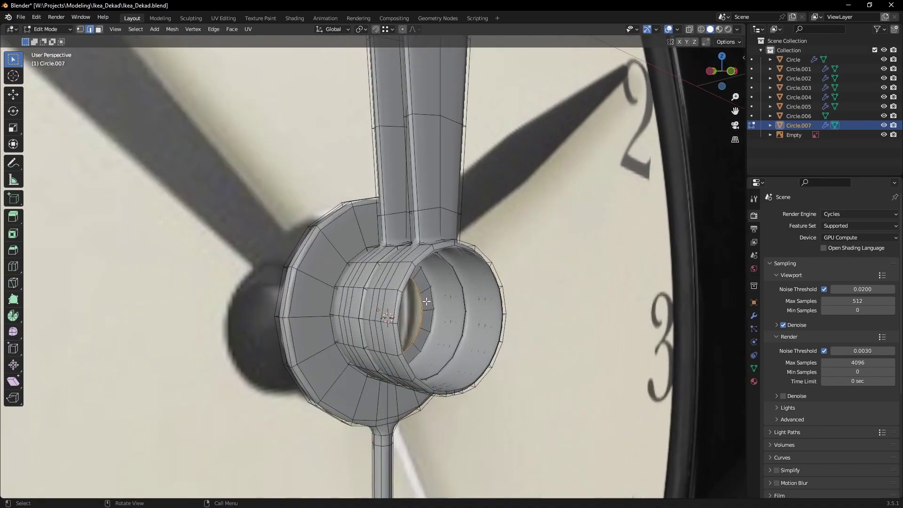
pyautogui.press('KP_1')
# Duplicate the upright blade, rotating the copy toward 10 and the original toward 2
pyautogui.hotkey('ctrl', 'l')
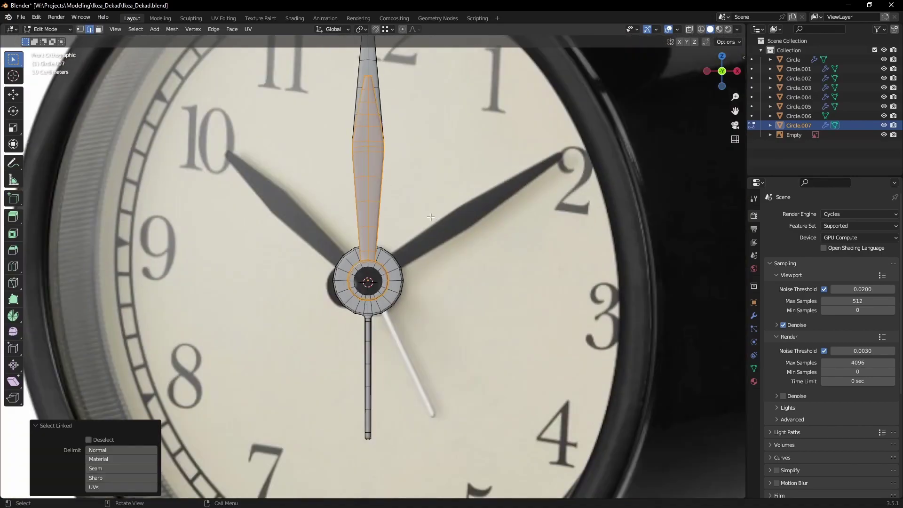
pyautogui.hotkey('shift', 'd')
pyautogui.press('r')
pyautogui.click(381, 148)
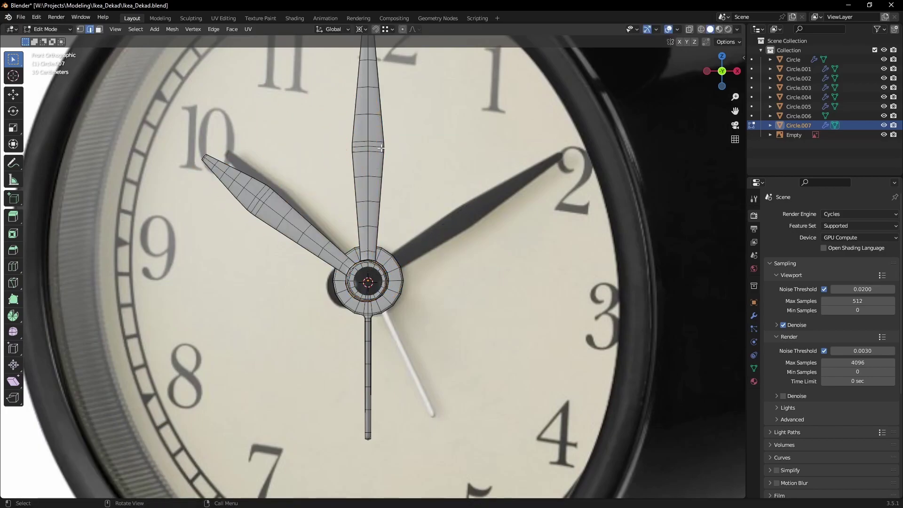
pyautogui.press('l')
pyautogui.press('r')
pyautogui.press('Return')
pyautogui.click(372, 394)
# Dissolve the extra edges on the hub sleeve
pyautogui.press('l')
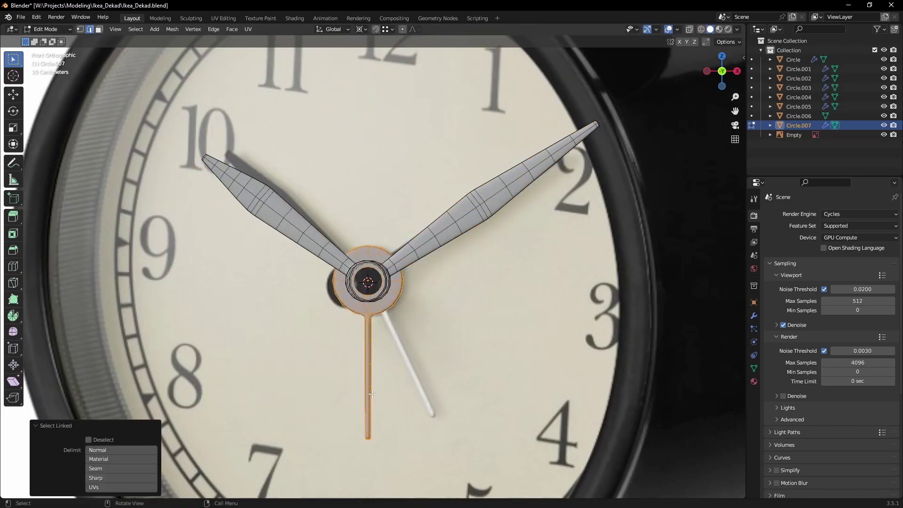
pyautogui.press('Escape')
pyautogui.scroll(2, 372, 287)
pyautogui.scroll(2, 376, 294)
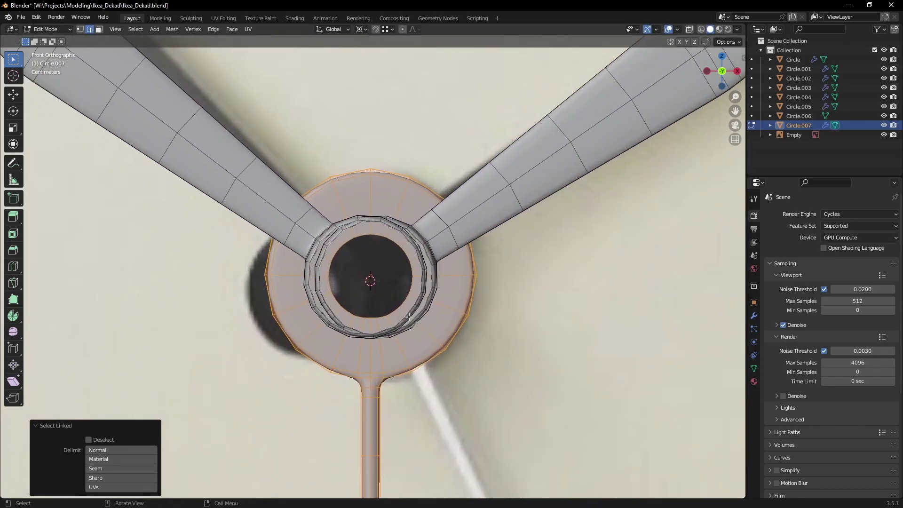
pyautogui.scroll(2, 378, 299)
pyautogui.scroll(1, 381, 302)
pyautogui.moveTo(387, 372); pyautogui.dragTo(412, 258, button='middle')
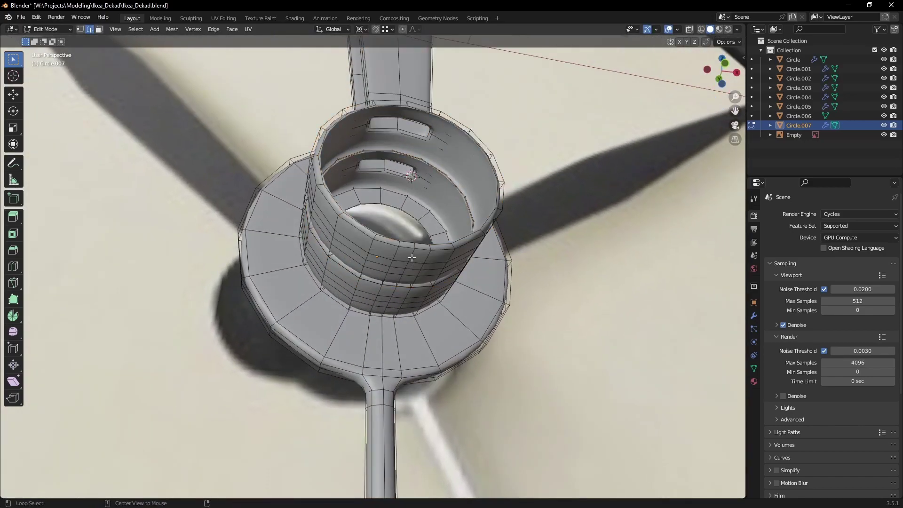
pyautogui.moveTo(394, 292); pyautogui.dragTo(395, 292, button='middle')
pyautogui.click(395, 292)
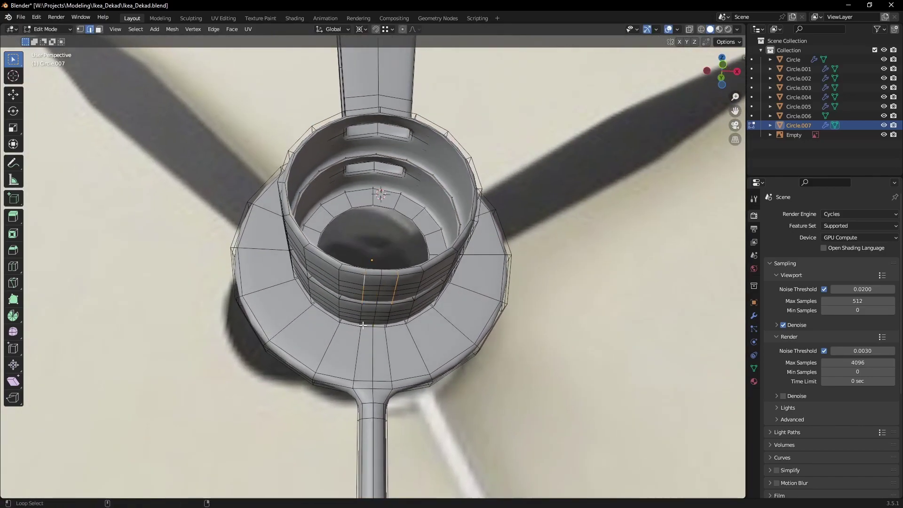
pyautogui.hotkey('ctrl', 'x')
# Shift vertices on the hub ring into place from the front view
pyautogui.moveTo(391, 309); pyautogui.dragTo(403, 293, button='middle')
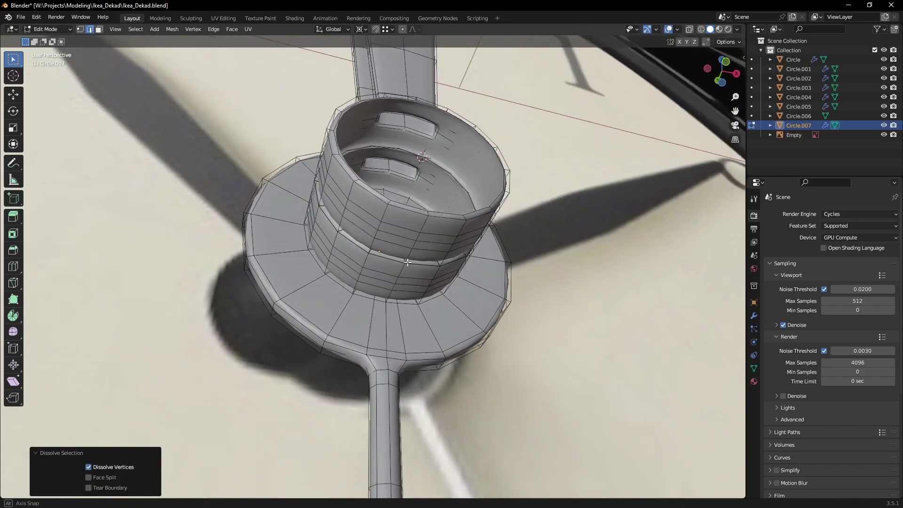
pyautogui.click(403, 292)
pyautogui.press('KP_1')
pyautogui.scroll(5, 418, 275)
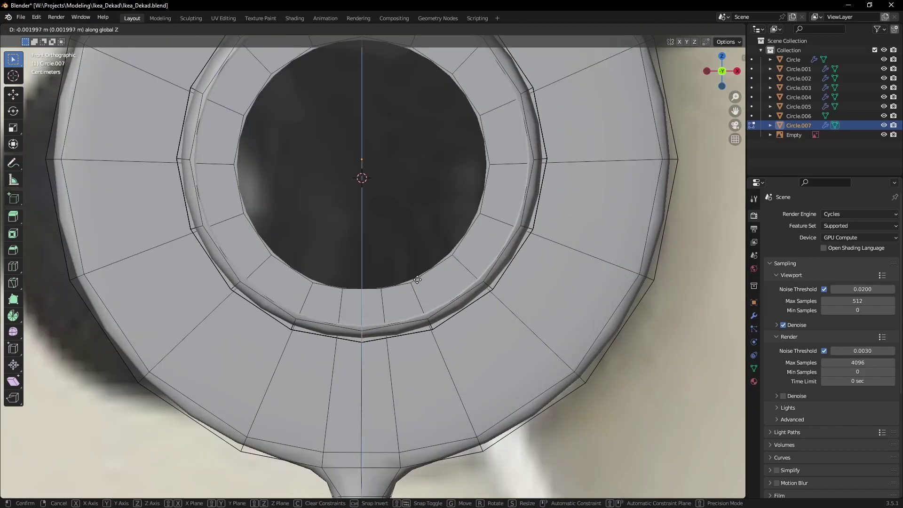
pyautogui.click(422, 282)
pyautogui.scroll(-1, 422, 282)
pyautogui.keyDown('shift'); pyautogui.moveTo(422, 282); pyautogui.dragTo(424, 314, button='middle'); pyautogui.keyUp('shift')
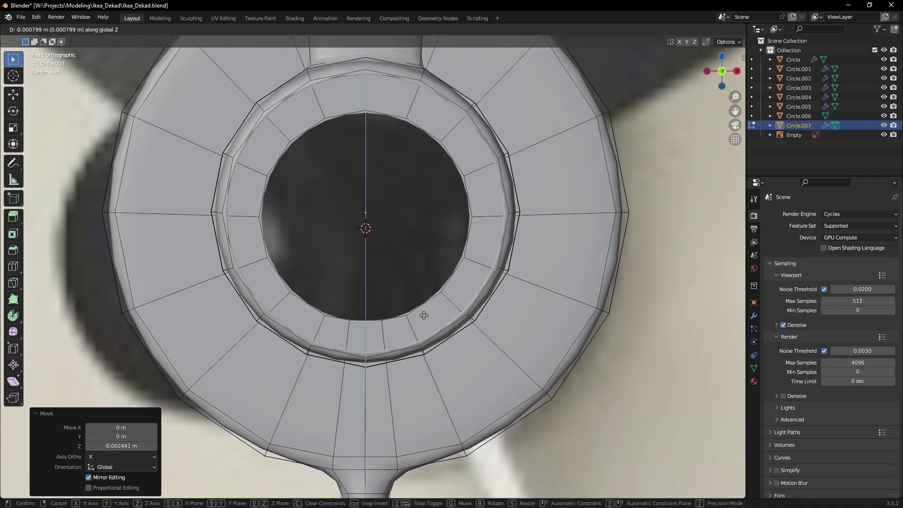
pyautogui.click(424, 315)
pyautogui.scroll(-6, 424, 315)
pyautogui.press('Tab')
pyautogui.hotkey('ctrl', 'Tab')
pyautogui.click(381, 185)
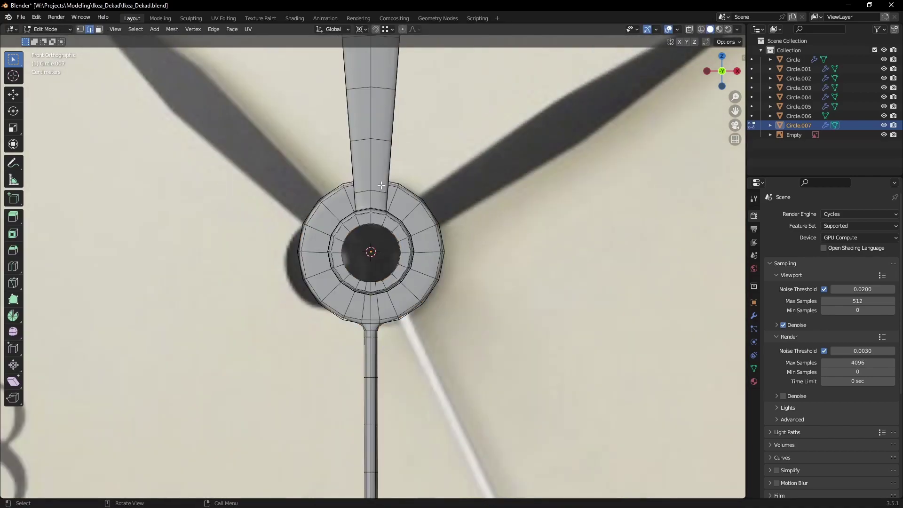
# Redo the blade duplicate, angling the copy at 10 and the original at 2
pyautogui.press('l')
pyautogui.hotkey('shift', 'd')
pyautogui.press('r')
pyautogui.click(386, 141)
pyautogui.press('l')
pyautogui.press('r')
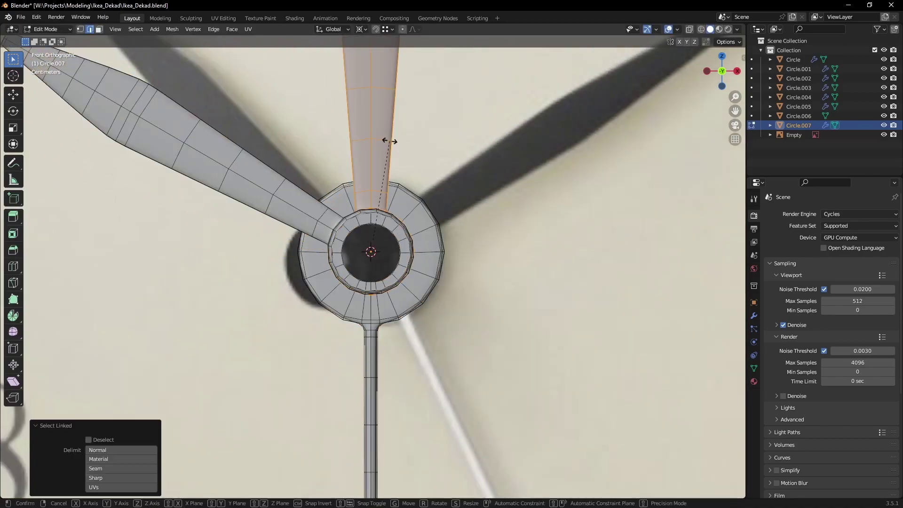
pyautogui.click(447, 226)
# Rotate the thin stem down to the right and leave Edit Mode
pyautogui.press('l')
pyautogui.press('r')
pyautogui.click(391, 290)
pyautogui.press('Tab')
pyautogui.scroll(-3, 391, 291)
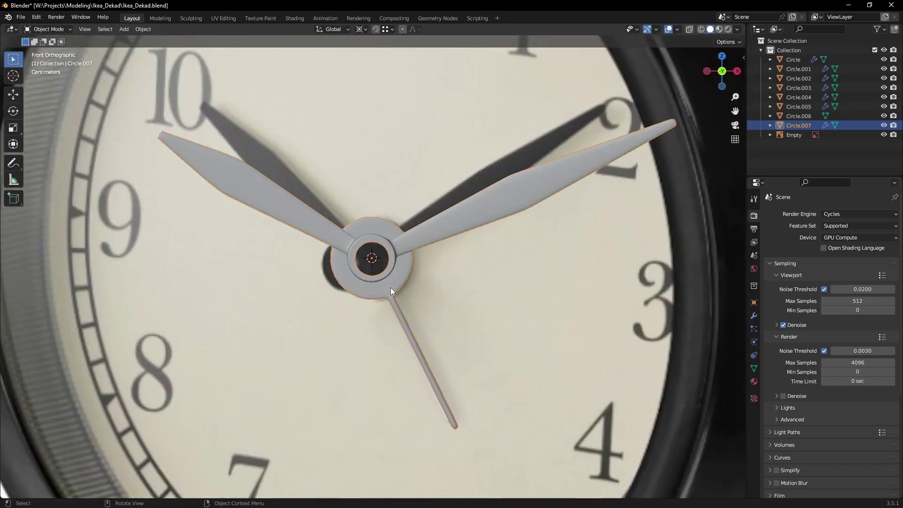
pyautogui.scroll(3, 391, 290)
# Duplicate and slightly enlarge a hub ring loop, rounding it into a circle
pyautogui.moveTo(501, 212); pyautogui.dragTo(323, 273, button='middle')
pyautogui.press('Tab')
pyautogui.scroll(3, 414, 211)
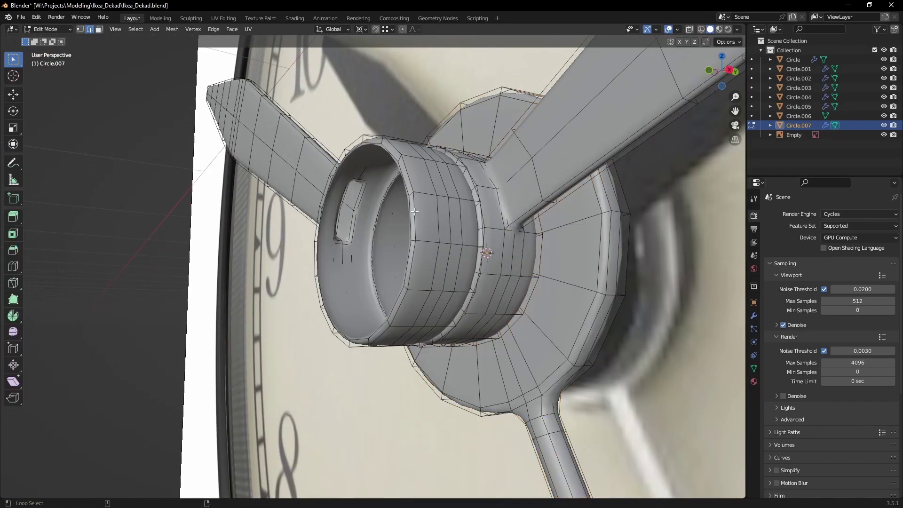
pyautogui.hotkey('shift', 'd')
pyautogui.press('Escape')
pyautogui.press('s')
pyautogui.rightClick(436, 173)
pyautogui.click(478, 167)
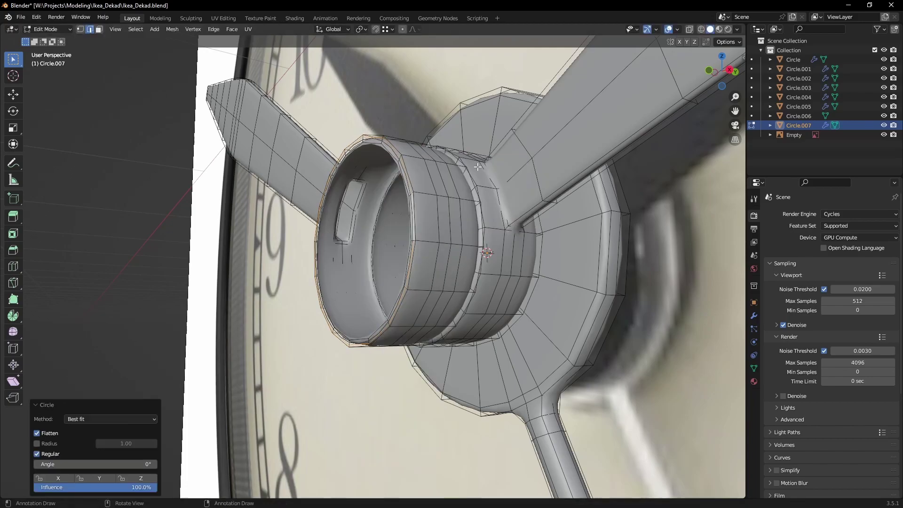
# Fill the hub's opening with a cap and bulge it outward into a dome
pyautogui.moveTo(475, 226); pyautogui.dragTo(458, 210, button='middle')
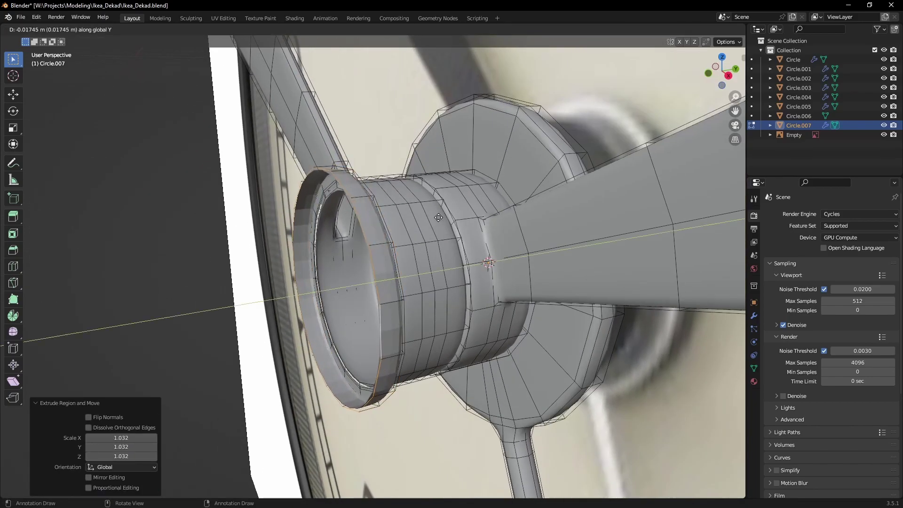
pyautogui.hotkey('ctrl', 'f')
pyautogui.click(409, 230)
pyautogui.moveTo(353, 268); pyautogui.dragTo(346, 290, button='middle')
pyautogui.press('3')
pyautogui.press('c')
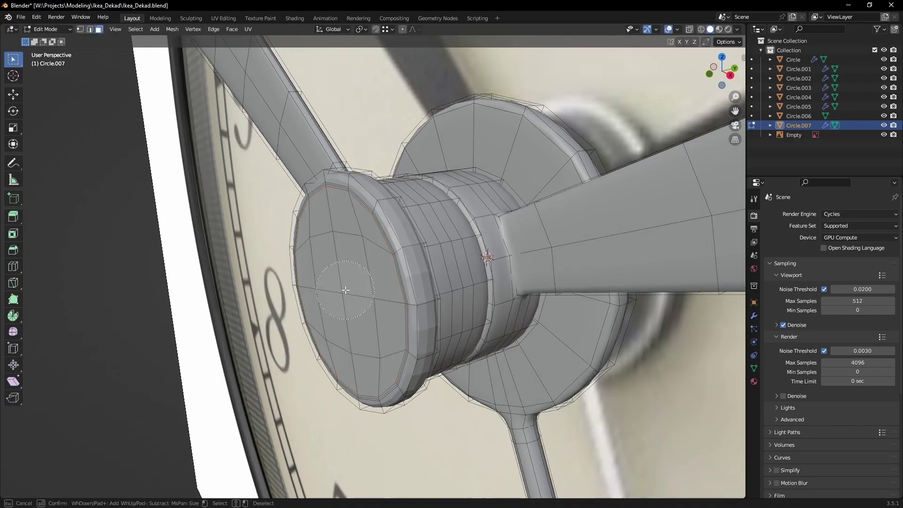
pyautogui.click(352, 364)
# Apply Shade Smooth to the hub and hands in Object Mode
pyautogui.press('Tab')
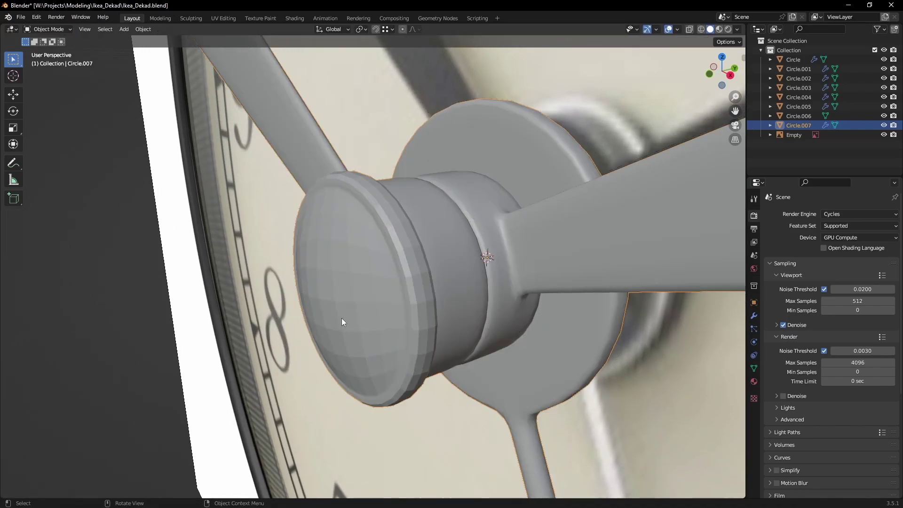
pyautogui.rightClick(420, 275)
pyautogui.moveTo(341, 318)
pyautogui.mouseDown(button='middle')
pyautogui.moveTo(420, 276)
pyautogui.moveTo(382, 260)
pyautogui.mouseUp(button='middle')
pyautogui.click(415, 276)
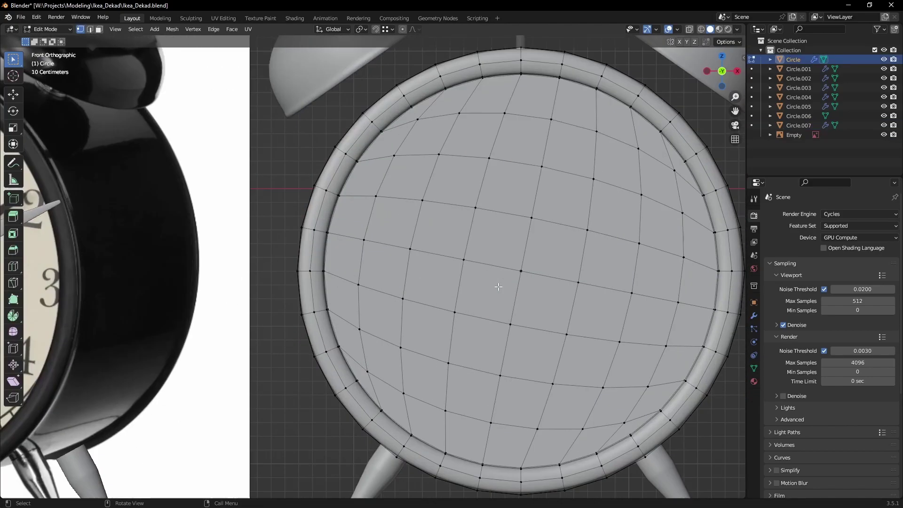
# Centre the 3D cursor on the clock body and snap the hands to it
pyautogui.hotkey('shift', 's')
pyautogui.click(523, 347)
pyautogui.press('Tab')
pyautogui.hotkey('shift', 's')
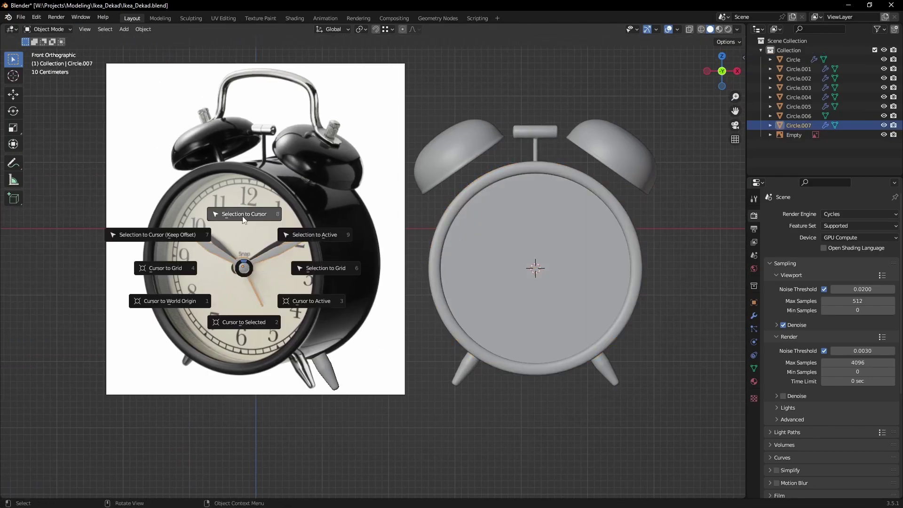
pyautogui.click(242, 211)
pyautogui.press('KP_7')
pyautogui.scroll(-3, 398, 316)
pyautogui.scroll(4, 398, 316)
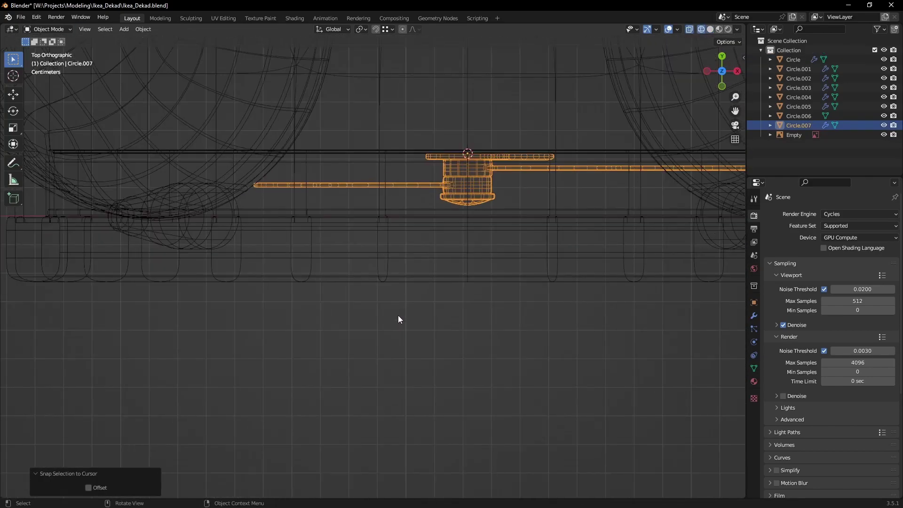
pyautogui.scroll(2, 429, 292)
pyautogui.scroll(1, 403, 324)
# Nudge the hub's lower parts along Y in Edit Mode
pyautogui.press('Tab')
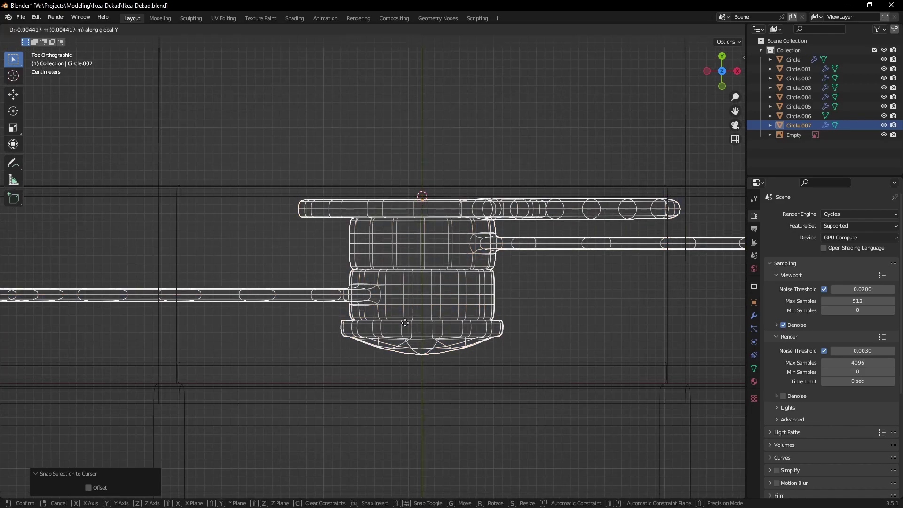
pyautogui.hotkey('ctrl', 'l')
pyautogui.scroll(-3, 246, 300)
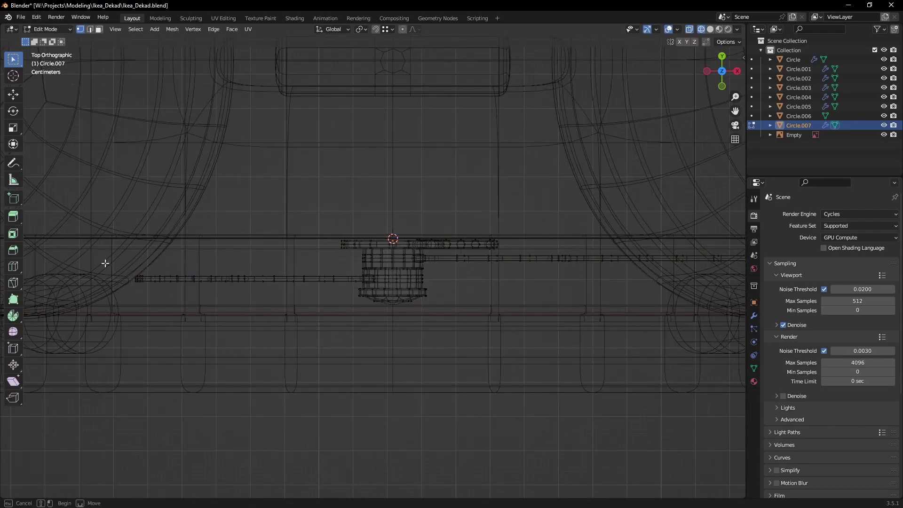
pyautogui.scroll(3, 492, 379)
pyautogui.press('g')
pyautogui.press('y')
pyautogui.click(355, 330)
pyautogui.hotkey('alt', 'a')
pyautogui.press('l')
pyautogui.press('Tab')
# Turn off see-through display, deselect the hands, and save the file
pyautogui.scroll(-3, 487, 386)
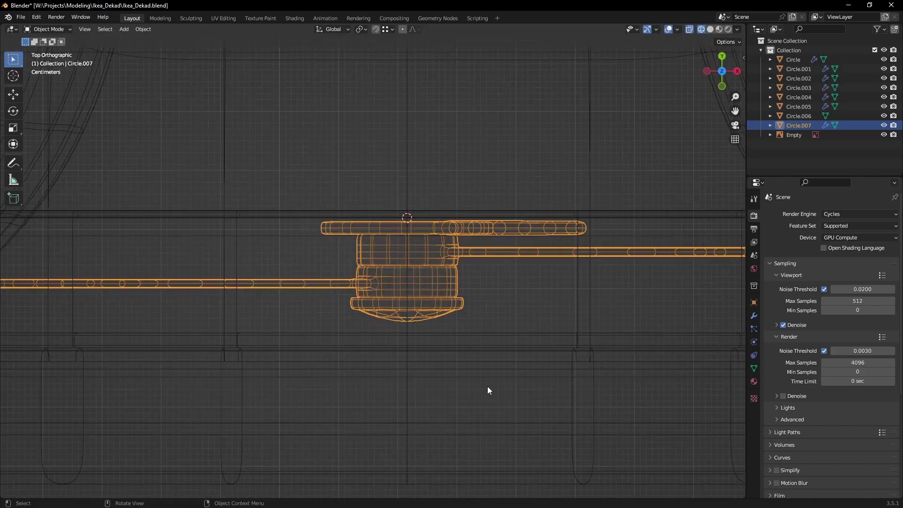
pyautogui.moveTo(488, 386)
pyautogui.mouseDown(button='middle')
pyautogui.moveTo(374, 313)
pyautogui.moveTo(430, 346)
pyautogui.moveTo(499, 326)
pyautogui.mouseUp(button='middle')
pyautogui.hotkey('alt', 'z')
pyautogui.scroll(-3, 430, 347)
pyautogui.hotkey('alt', 'a')
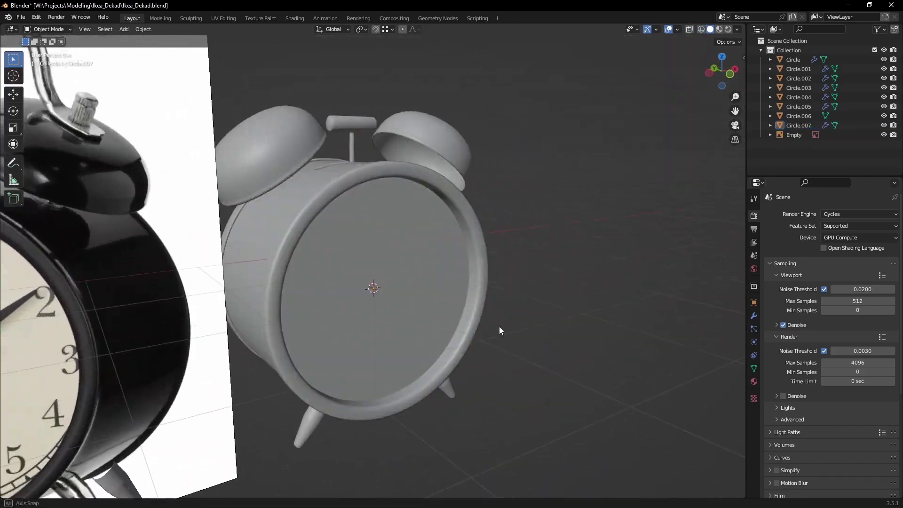
pyautogui.hotkey('ctrl', 's')
pyautogui.moveTo(397, 321)
pyautogui.mouseDown(button='middle')
pyautogui.moveTo(576, 326)
pyautogui.moveTo(432, 398)
pyautogui.mouseUp(button='middle')
pyautogui.press('KP_1')
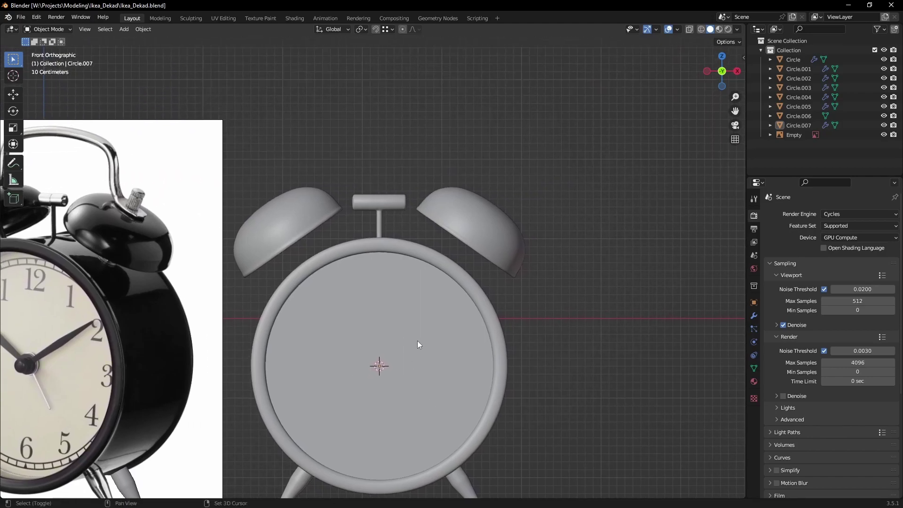
pyautogui.hotkey('shift', 'a')
# Add an 8-vertex circle and shrink it to bell-post size
pyautogui.click(468, 133)
pyautogui.keyDown('shift'); pyautogui.moveTo(230, 385); pyautogui.dragTo(254, 348, button='middle'); pyautogui.keyUp('shift')
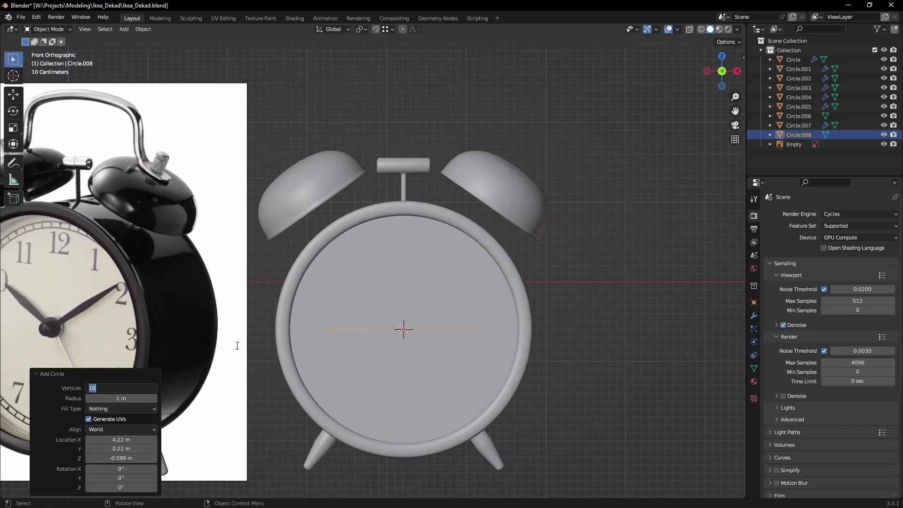
pyautogui.write('8')
pyautogui.press('Return')
pyautogui.scroll(1, 459, 312)
pyautogui.press('s')
pyautogui.click(464, 326)
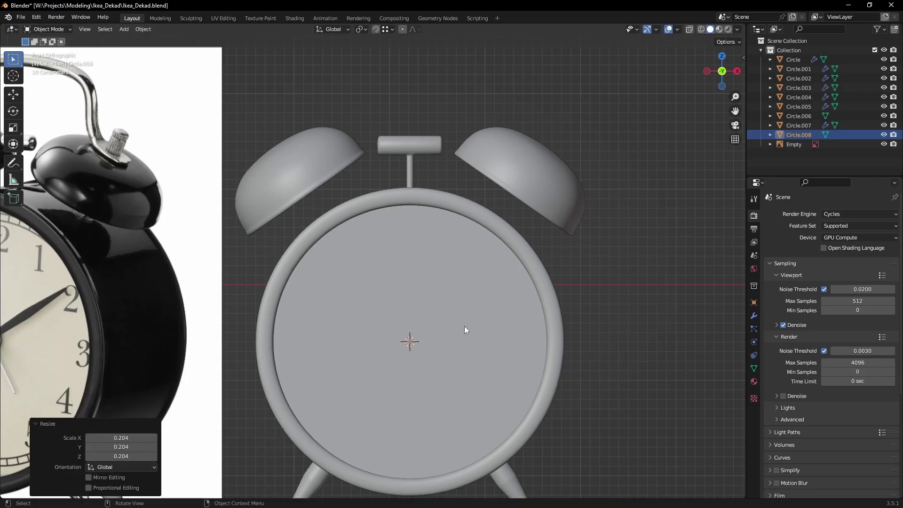
# Extrude the circle into a tube and raise it toward the bells
pyautogui.hotkey('shift', 'z')
pyautogui.scroll(3, 414, 358)
pyautogui.press('Tab')
pyautogui.press('e')
pyautogui.click(445, 228)
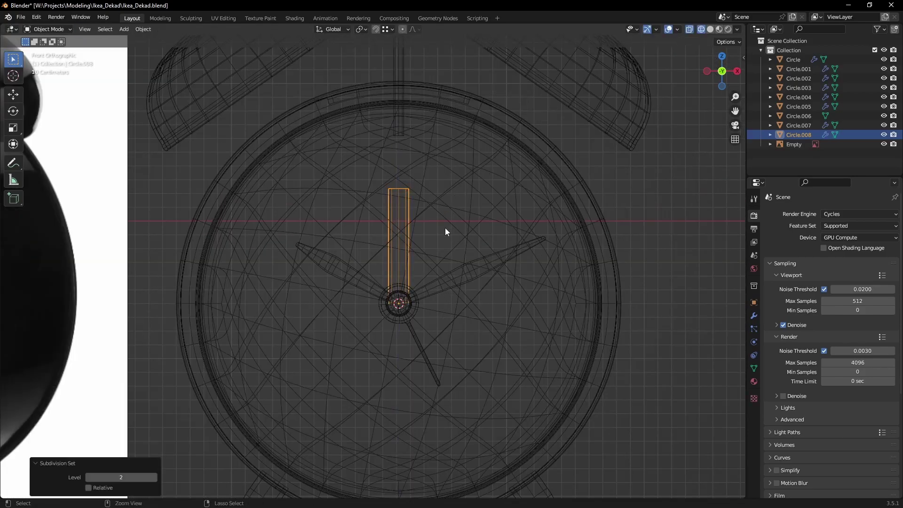
pyautogui.scroll(-2, 425, 360)
pyautogui.press('g')
pyautogui.click(441, 165)
# Tilt the tube 35° toward the right bell
pyautogui.press('Tab')
pyautogui.press('r')
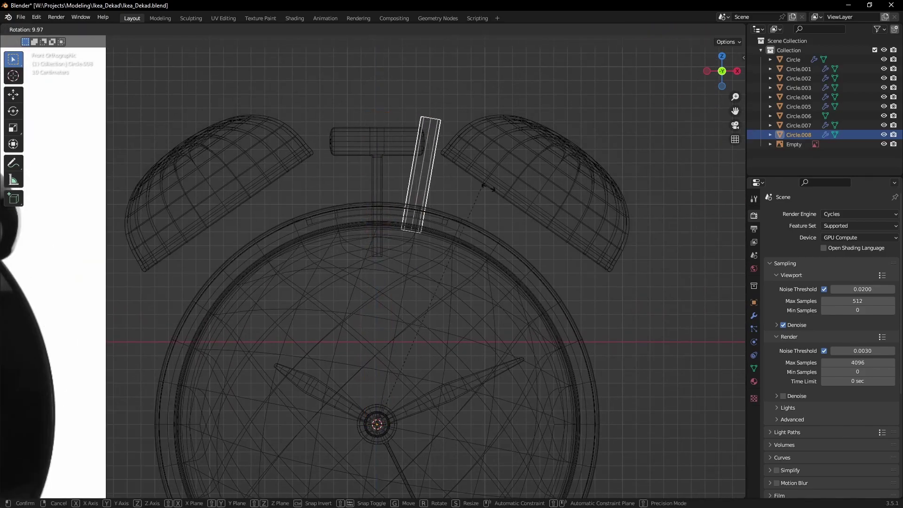
pyautogui.press('Return')
pyautogui.hotkey('shift', 'z')
pyautogui.scroll(4, 549, 232)
# Thin the tube and slide its end loop along the post
pyautogui.press('Tab')
pyautogui.hotkey('alt', 's')
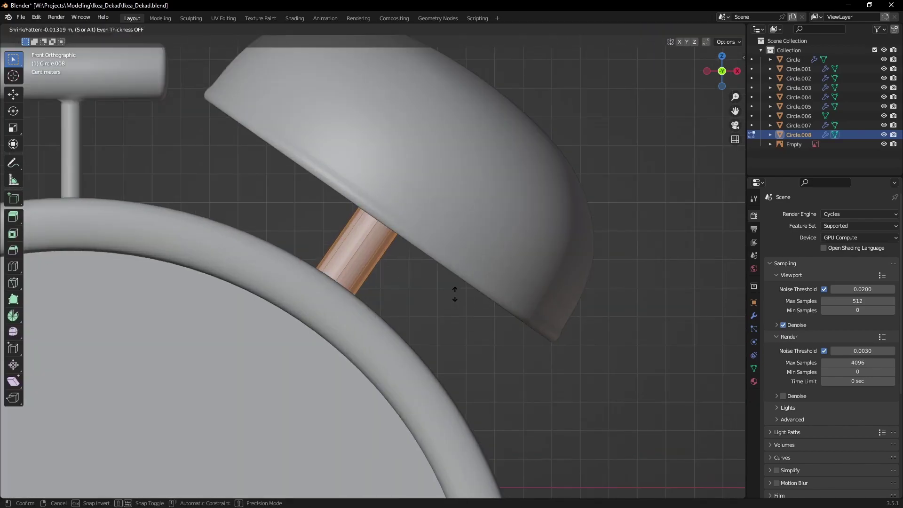
pyautogui.click(442, 262)
pyautogui.scroll(-3, 442, 262)
pyautogui.hotkey('shift', 'z')
pyautogui.scroll(3, 434, 299)
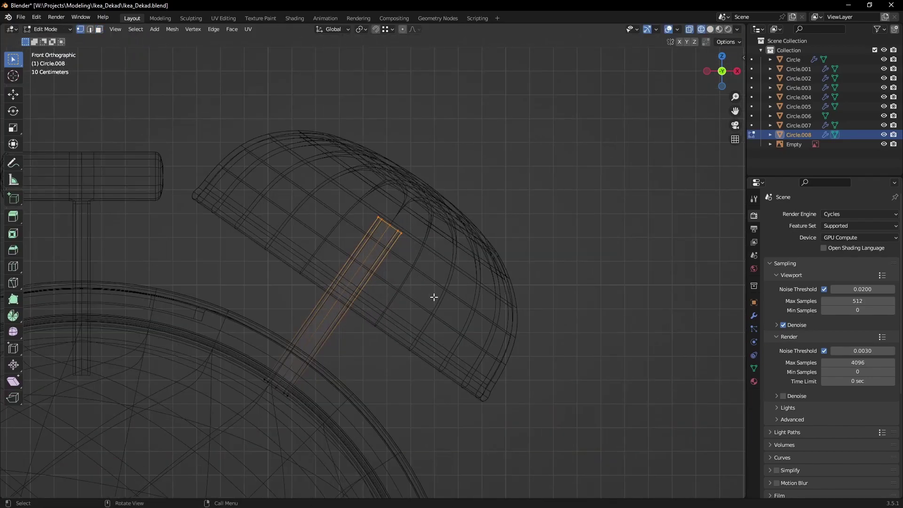
pyautogui.press('g')
pyautogui.press('g')
pyautogui.click(445, 277)
pyautogui.scroll(-3, 446, 277)
# Duplicate the base faces, drop them vertically and bridge the loops to form the base
pyautogui.scroll(3, 341, 310)
pyautogui.moveTo(299, 286); pyautogui.dragTo(377, 339)
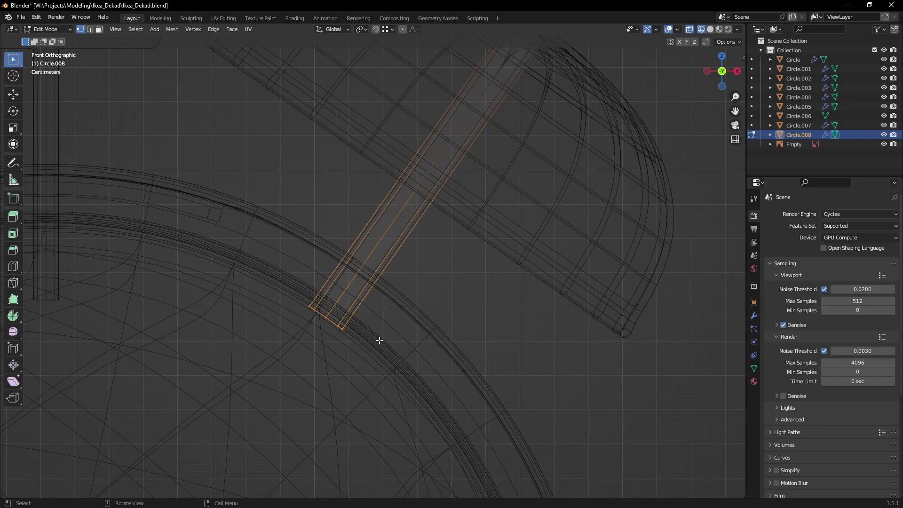
pyautogui.hotkey('shift', 'd')
pyautogui.press('Escape')
pyautogui.scroll(3, 383, 338)
pyautogui.press('g')
pyautogui.press('z')
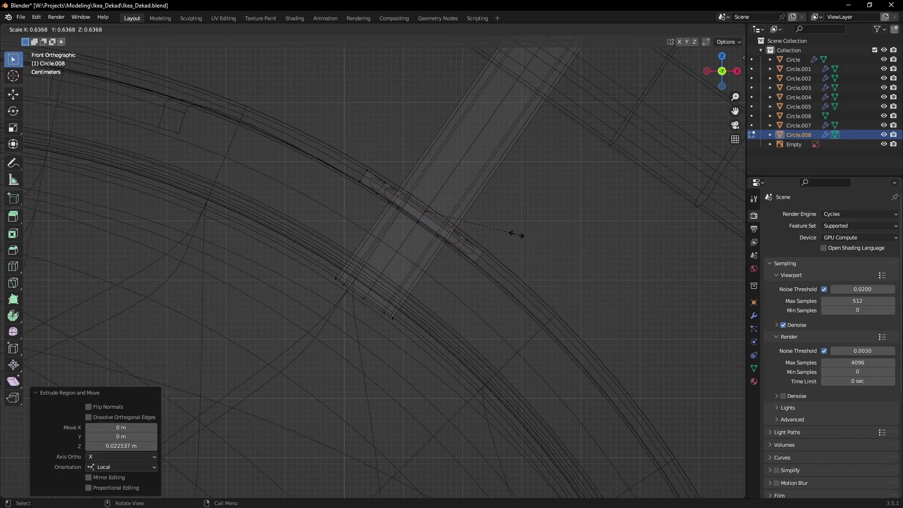
pyautogui.scroll(3, 442, 263)
pyautogui.moveTo(504, 252)
pyautogui.mouseDown(button='middle')
pyautogui.moveTo(443, 262)
pyautogui.moveTo(504, 266)
pyautogui.mouseUp(button='middle')
pyautogui.rightClick(476, 235)
pyautogui.click(476, 236)
# Bevel the base edge loop and smooth-shade the bell post
pyautogui.keyDown('alt'); pyautogui.click(505, 267); pyautogui.keyUp('alt')
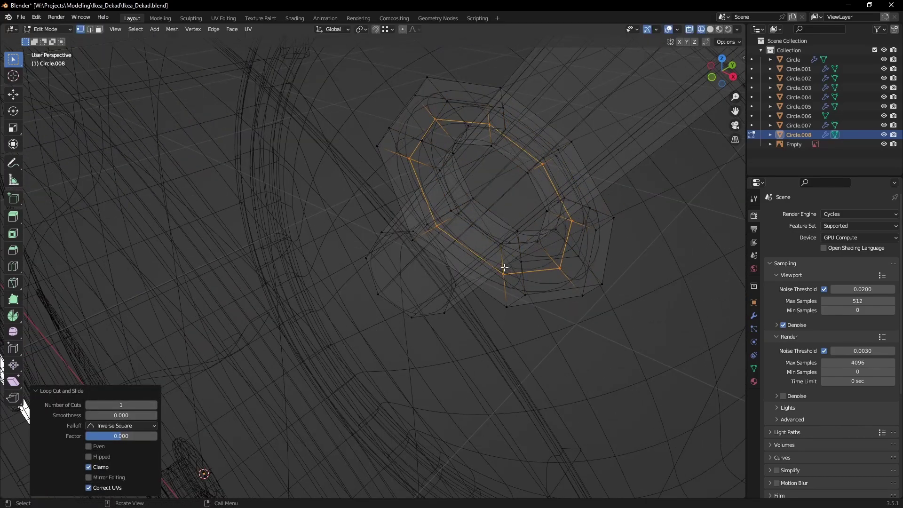
pyautogui.hotkey('ctrl', 'b')
pyautogui.click(571, 336)
pyautogui.press('Tab')
pyautogui.hotkey('shift', 'z')
pyautogui.rightClick(455, 221)
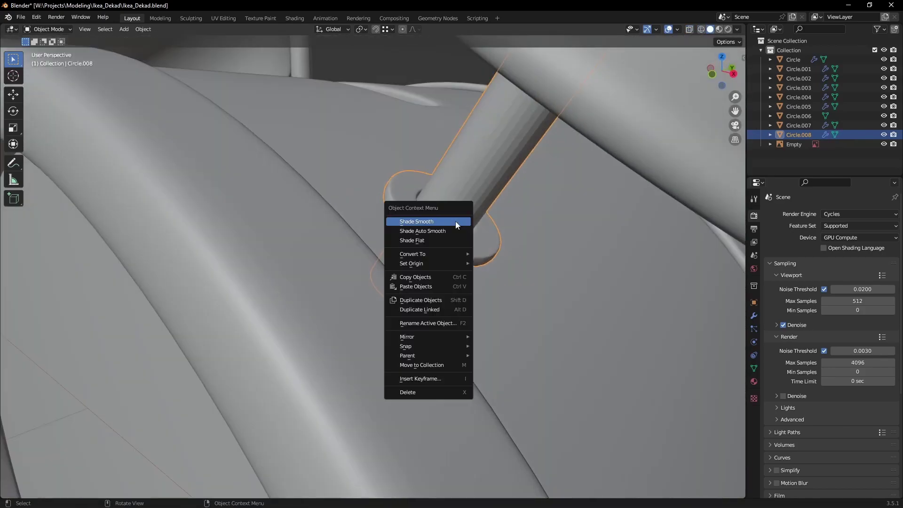
pyautogui.click(455, 221)
# From top view, move the post along Y to line up with the bell
pyautogui.moveTo(498, 251); pyautogui.dragTo(427, 231, button='middle')
pyautogui.scroll(-5, 427, 226)
pyautogui.press('`')
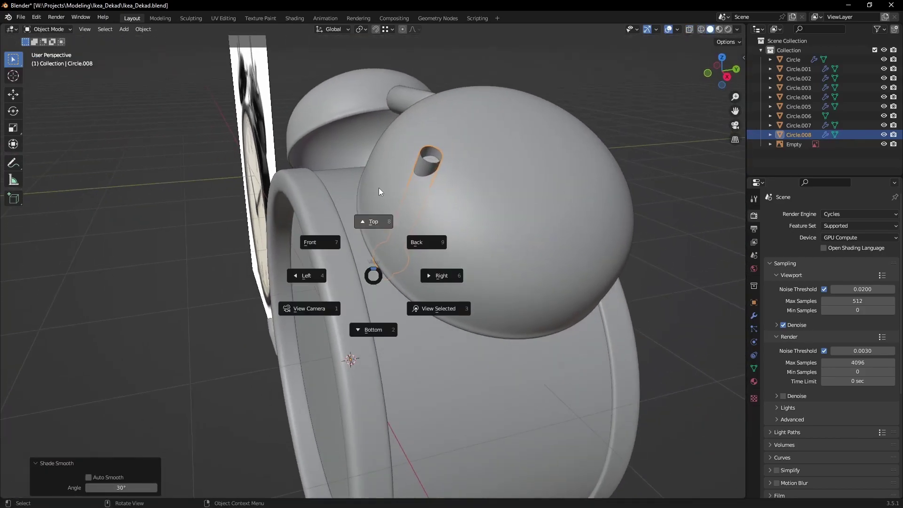
pyautogui.click(380, 188)
pyautogui.hotkey('shift', 'z')
pyautogui.press('g')
pyautogui.press('y')
pyautogui.click(363, 230)
pyautogui.scroll(3, 364, 229)
pyautogui.scroll(2, 363, 230)
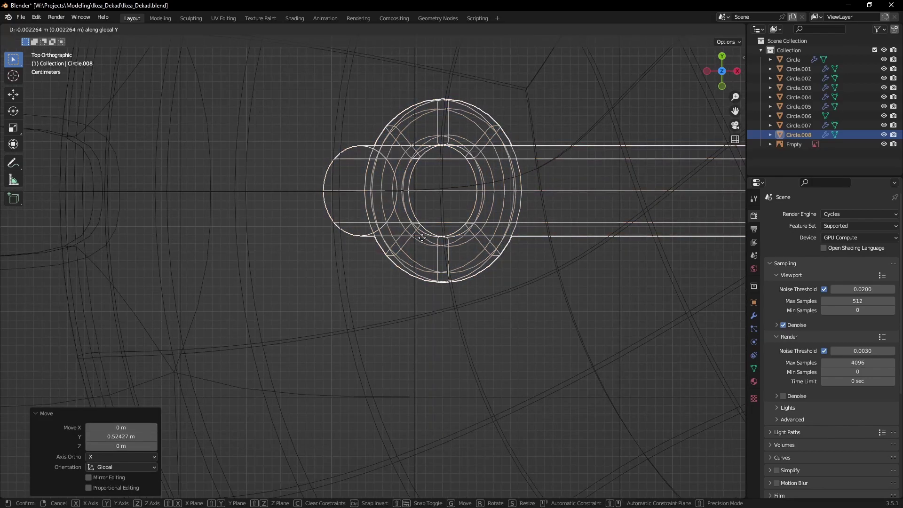
pyautogui.scroll(-3, 422, 240)
# Place a copy of the post, Circle.009, toward the left bell
pyautogui.hotkey('shift', 'z')
pyautogui.press('KP_1')
pyautogui.scroll(-5, 504, 250)
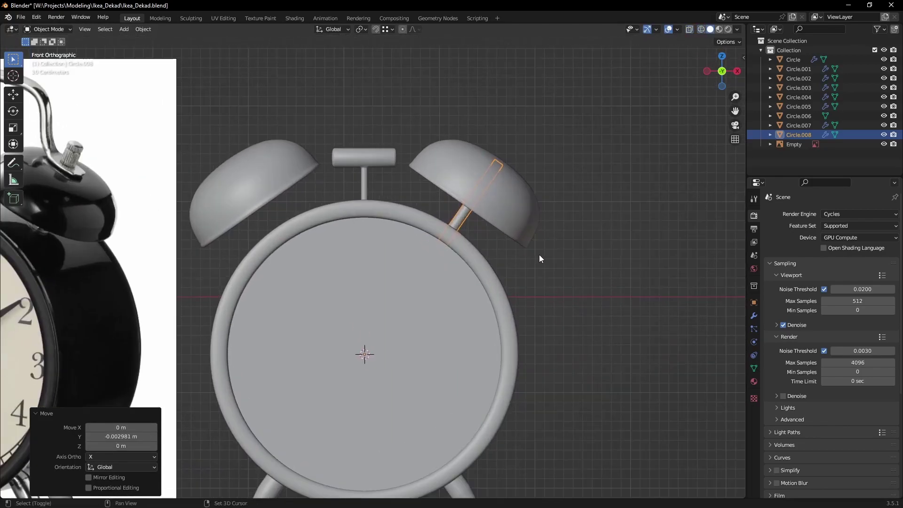
pyautogui.write('70')
pyautogui.press('Return')
pyautogui.scroll(-3, 343, 206)
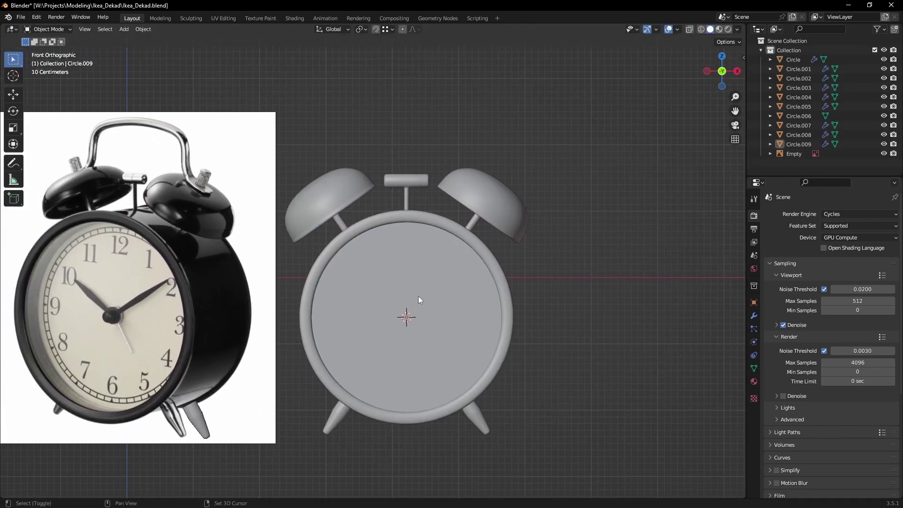
pyautogui.scroll(5, 371, 185)
# Select and inspect the left bell's mesh, then return to front view
pyautogui.click(371, 186)
pyautogui.moveTo(370, 186)
pyautogui.mouseDown(button='middle')
pyautogui.moveTo(414, 261)
pyautogui.moveTo(357, 242)
pyautogui.mouseUp(button='middle')
pyautogui.press('Tab')
pyautogui.scroll(-3, 415, 261)
pyautogui.press('Tab')
pyautogui.press('KP_1')
pyautogui.scroll(-1, 433, 316)
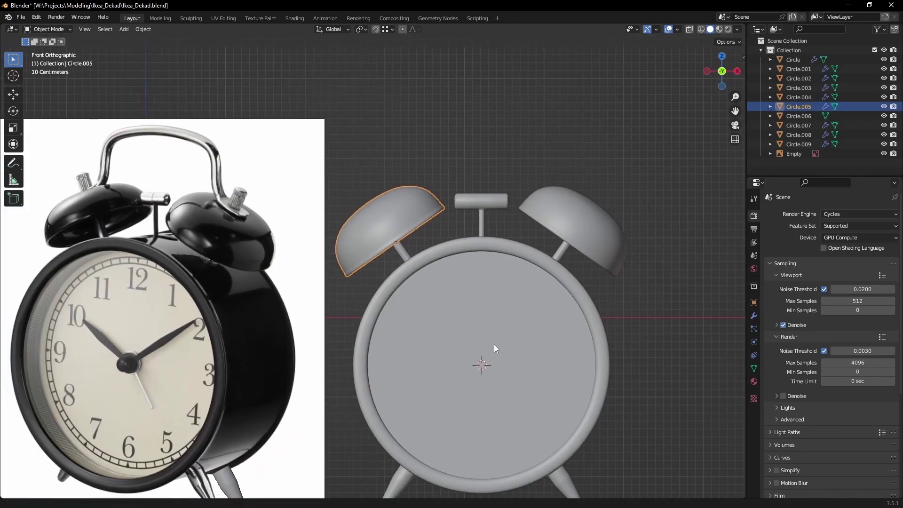
pyautogui.scroll(-1, 494, 344)
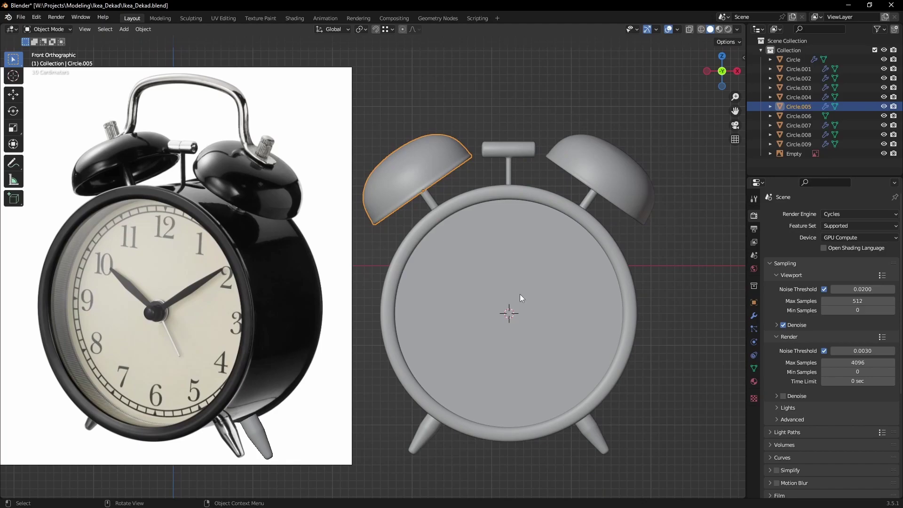
pyautogui.hotkey('shift', 'a')
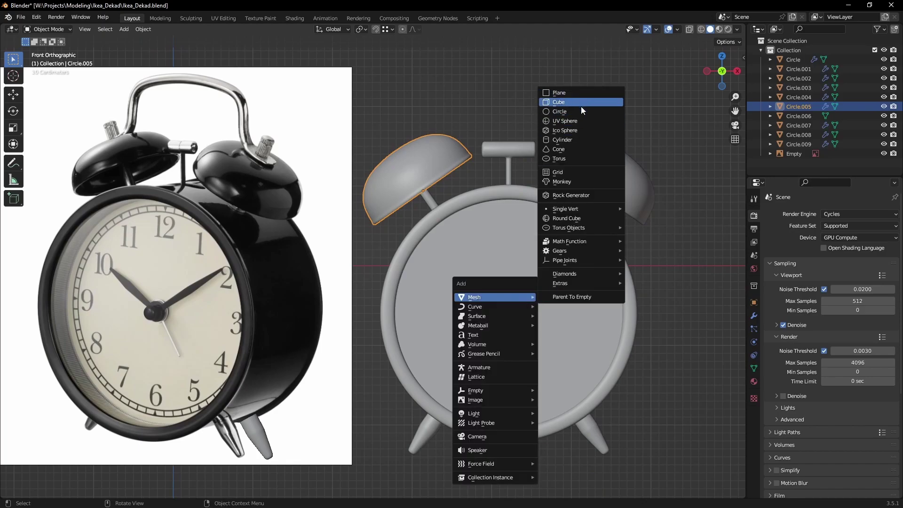
# Add a circle rotated 90° upright, scale it down and raise the strip above the bell bar
pyautogui.click(560, 112)
pyautogui.press('Tab')
pyautogui.write('r90')
pyautogui.press('Return')
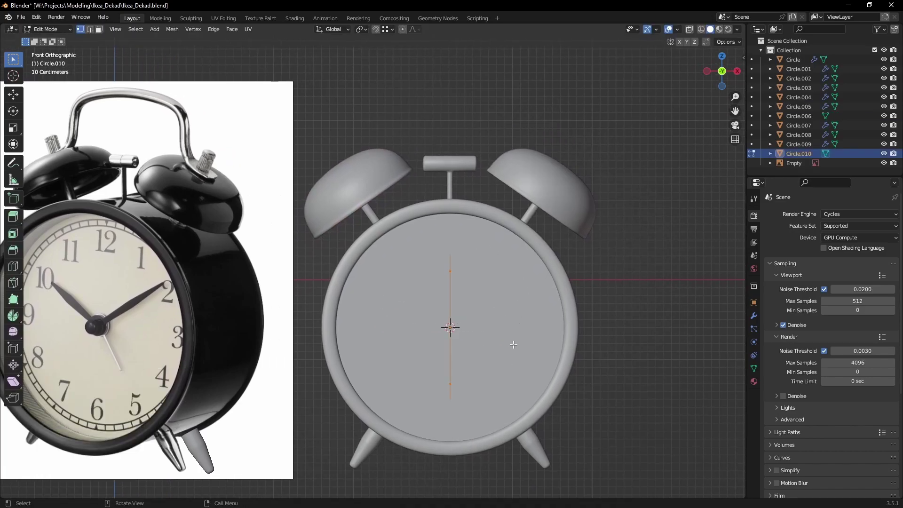
pyautogui.click(524, 155)
pyautogui.scroll(1, 525, 155)
pyautogui.press('s')
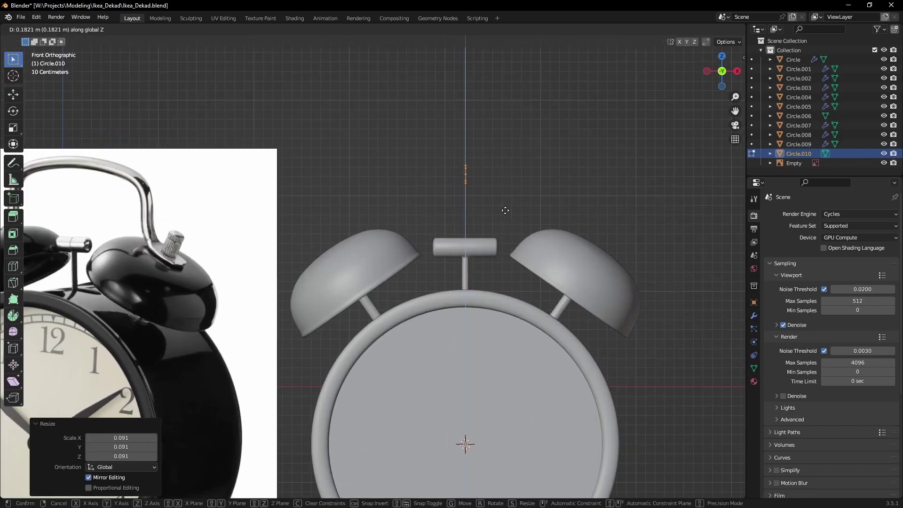
pyautogui.moveTo(504, 207)
pyautogui.keyDown('shift'); pyautogui.mouseDown(button='middle')
pyautogui.moveTo(575, 122)
pyautogui.moveTo(450, 194)
pyautogui.mouseUp(button='middle'); pyautogui.keyUp('shift')
pyautogui.scroll(2, 450, 193)
pyautogui.press('e')
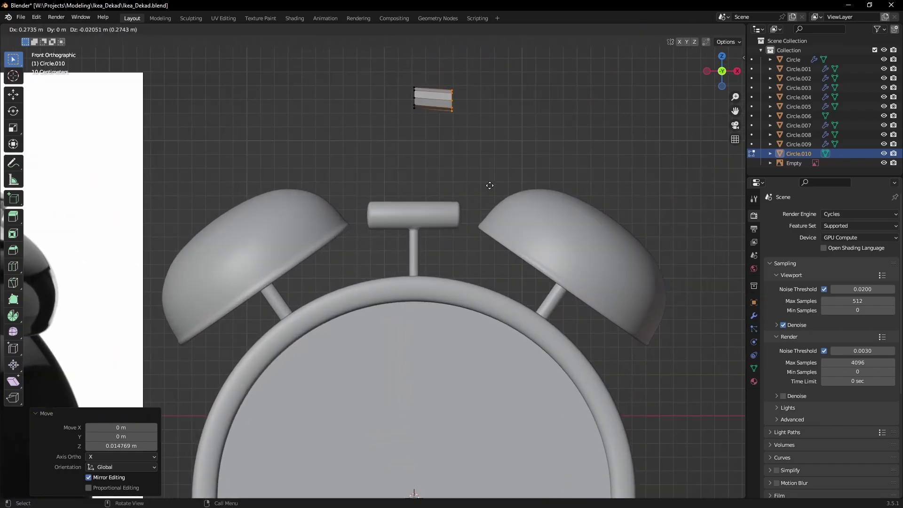
pyautogui.click(490, 188)
pyautogui.press('Tab')
# Give the strip a Z-axis Mirror and level 2 Subdivision, then edit it in X-ray
pyautogui.click(754, 316)
pyautogui.click(796, 214)
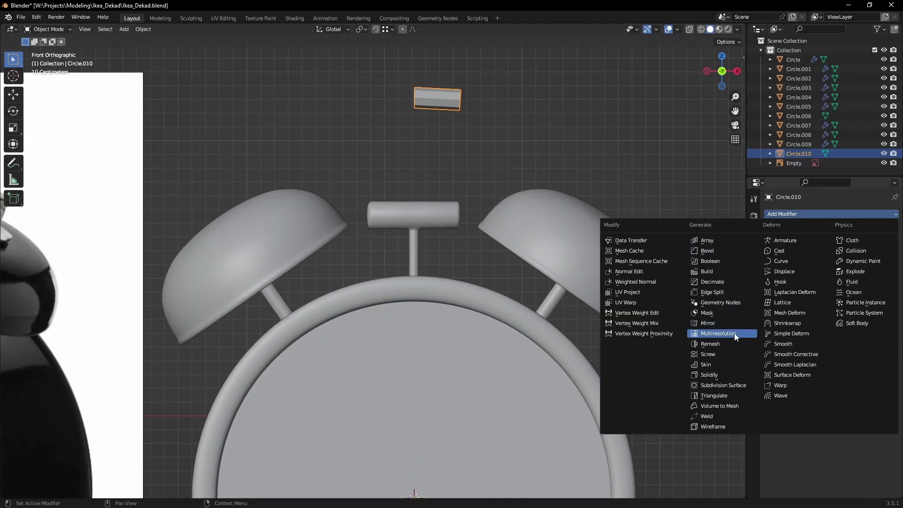
pyautogui.click(713, 323)
pyautogui.click(851, 243)
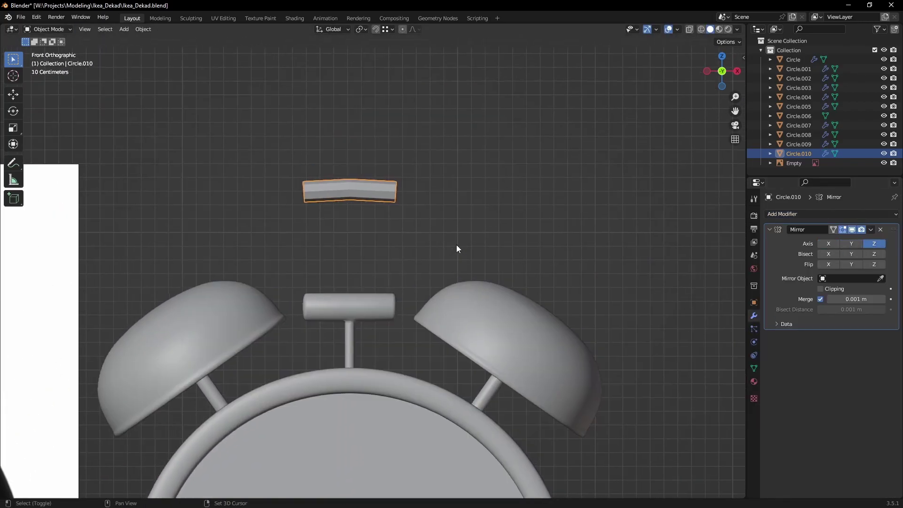
pyautogui.hotkey('ctrl', '2')
pyautogui.press('Tab')
pyautogui.hotkey('shift', 'z')
pyautogui.scroll(-2, 447, 213)
pyautogui.scroll(-1, 450, 214)
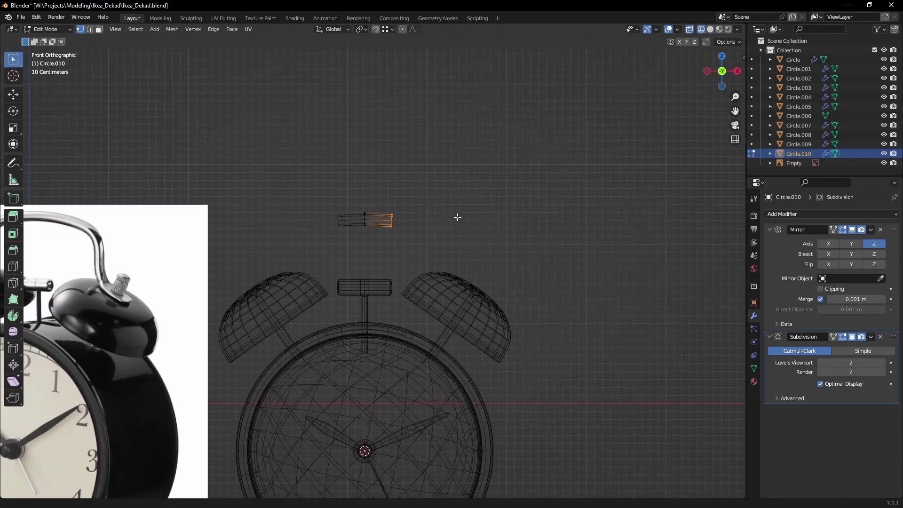
pyautogui.scroll(2, 454, 215)
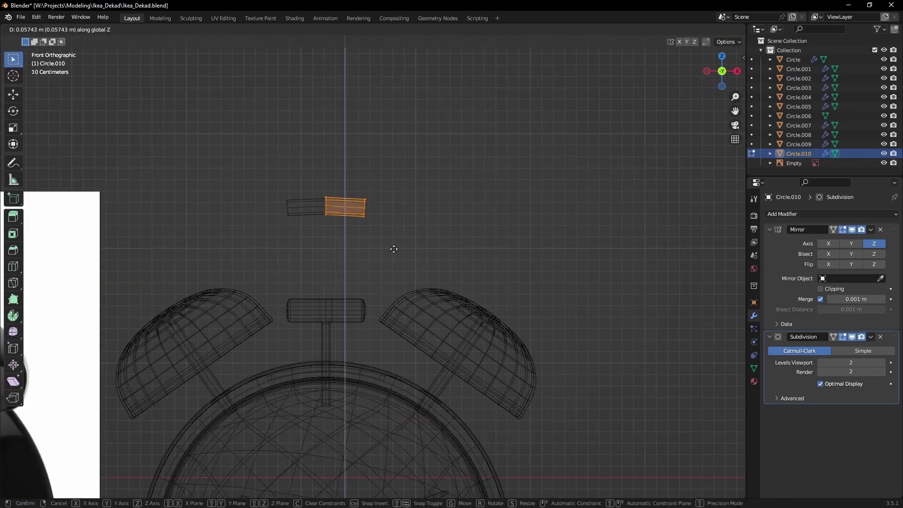
# Rotate the strip's end section and extrude a vertical section tilted downward
pyautogui.scroll(3, 349, 183)
pyautogui.press('r')
pyautogui.click(454, 231)
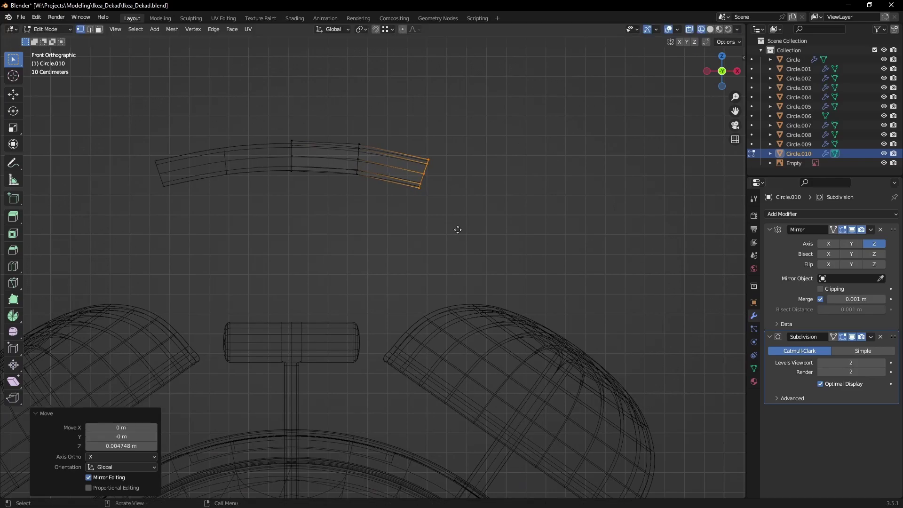
pyautogui.click(484, 256)
pyautogui.press('e')
pyautogui.press('z')
pyautogui.click(490, 232)
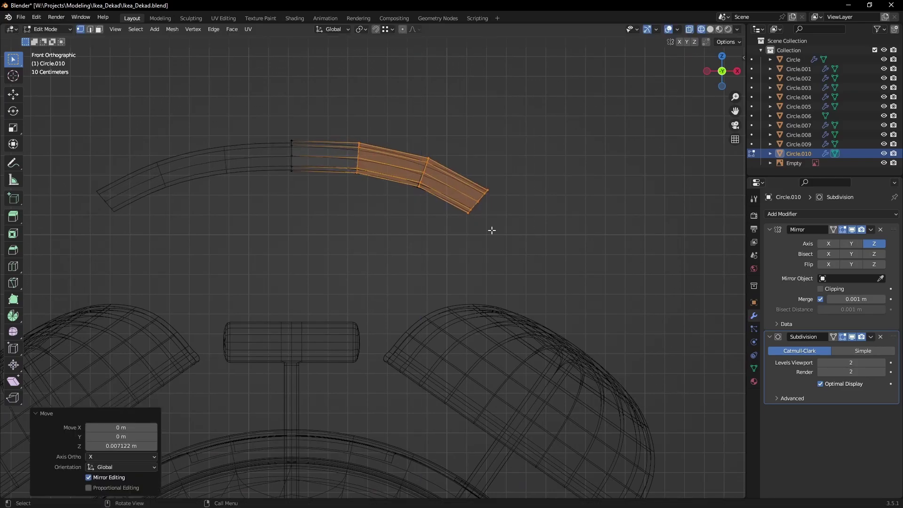
pyautogui.press('g')
pyautogui.press('z')
# Extrude and rotate further end sections down-right toward the bell
pyautogui.keyDown('alt'); pyautogui.click(444, 194); pyautogui.keyUp('alt')
pyautogui.press('e')
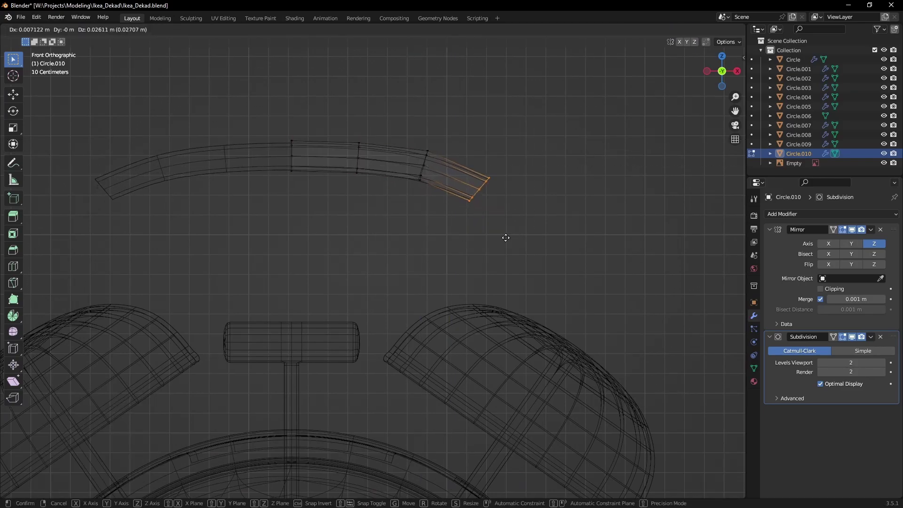
pyautogui.click(531, 259)
pyautogui.press('e')
pyautogui.click(514, 296)
pyautogui.press('r')
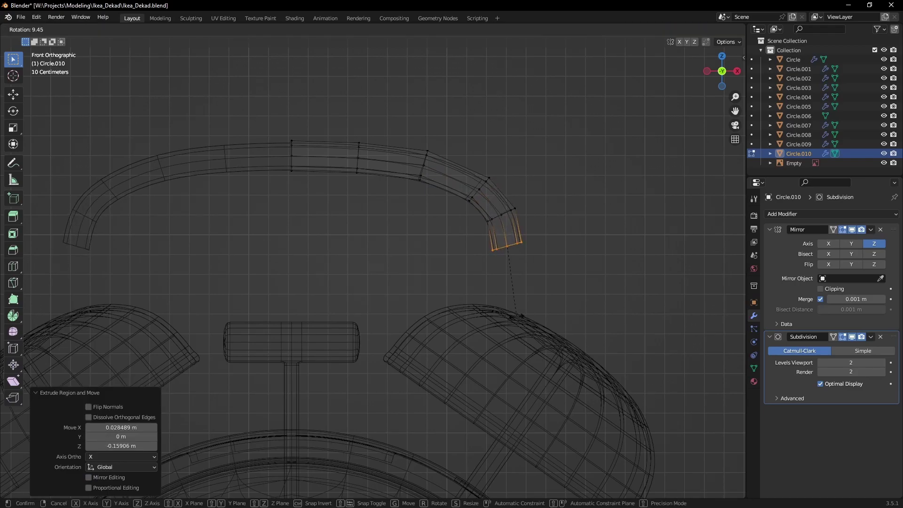
pyautogui.click(507, 311)
pyautogui.scroll(1, 504, 286)
pyautogui.click(529, 329)
pyautogui.press('g')
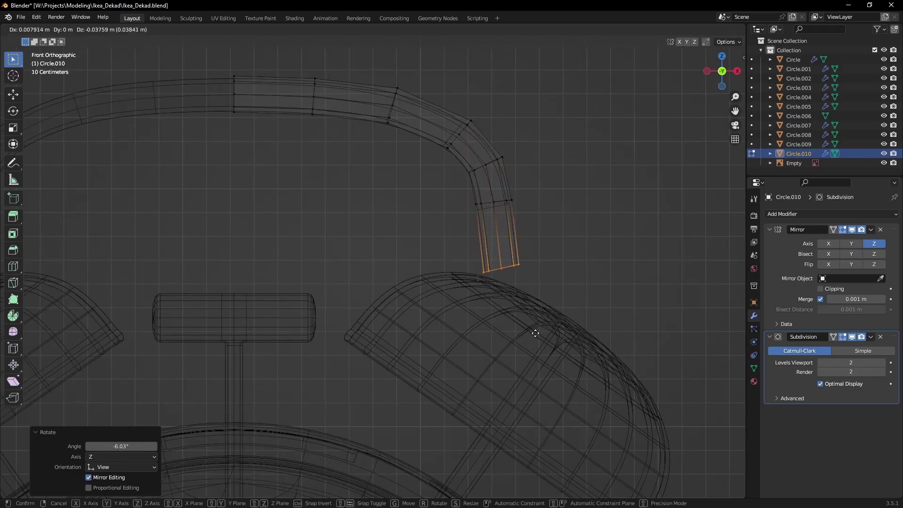
pyautogui.click(567, 325)
# Reposition the end loop and angle the foot to match the bell slope
pyautogui.scroll(4, 541, 245)
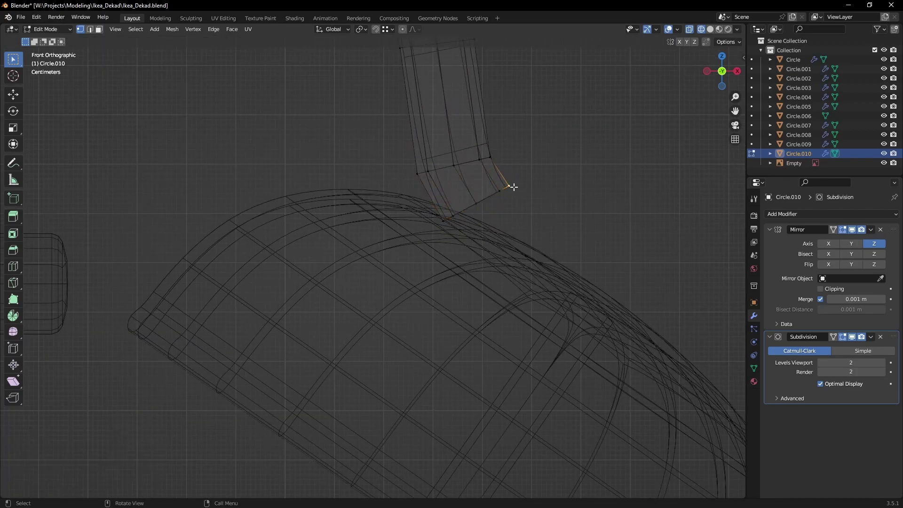
pyautogui.press('g')
pyautogui.click(461, 235)
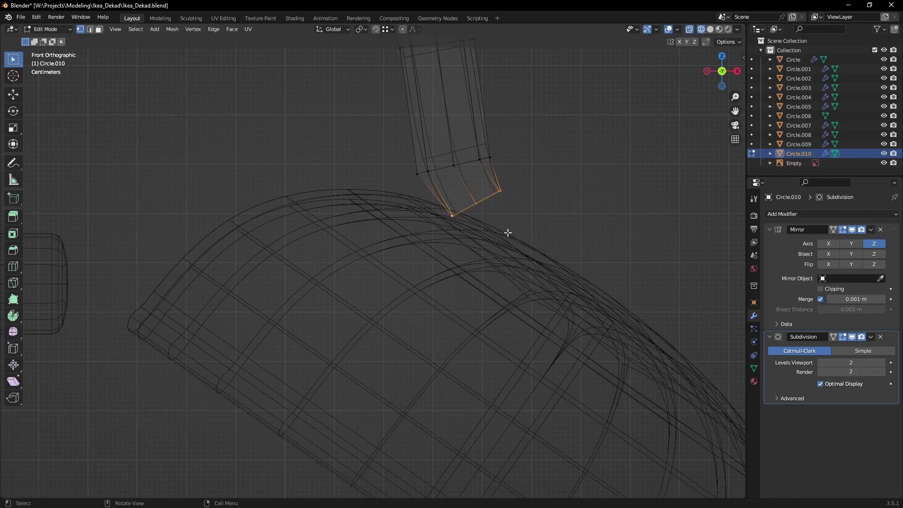
pyautogui.click(718, 352)
pyautogui.scroll(-2, 567, 285)
pyautogui.hotkey('ctrl', 'z')
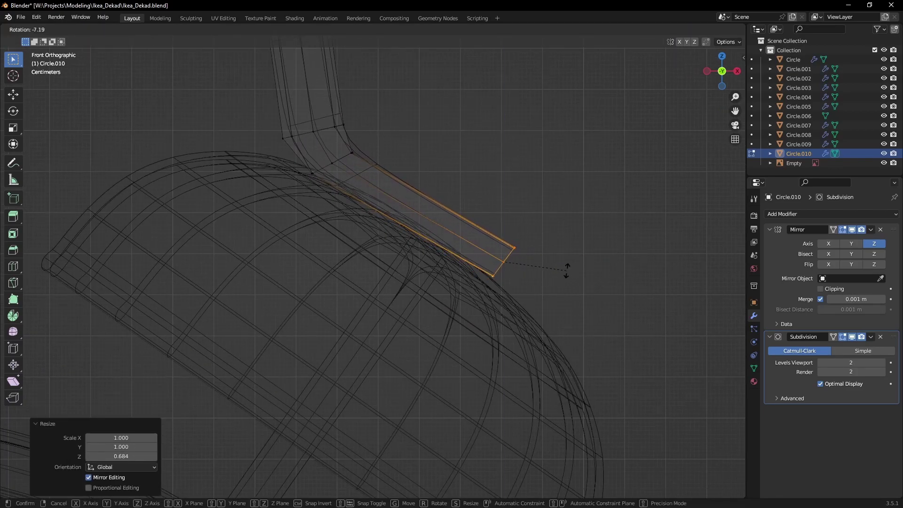
pyautogui.click(603, 303)
pyautogui.keyDown('alt'); pyautogui.click(341, 176); pyautogui.keyUp('alt')
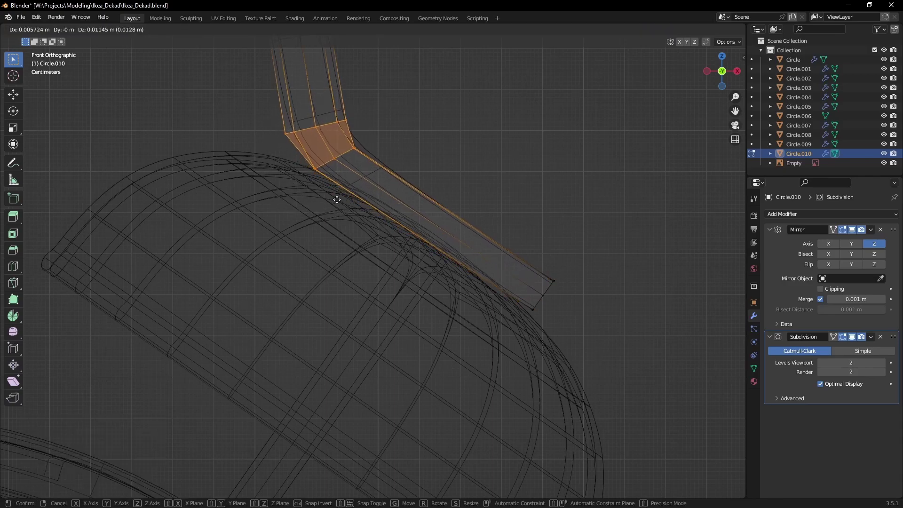
pyautogui.click(337, 199)
# Adjust the arm's top edge toward the end vertex
pyautogui.scroll(-4, 339, 205)
pyautogui.scroll(-2, 519, 226)
pyautogui.scroll(3, 462, 235)
pyautogui.scroll(3, 326, 182)
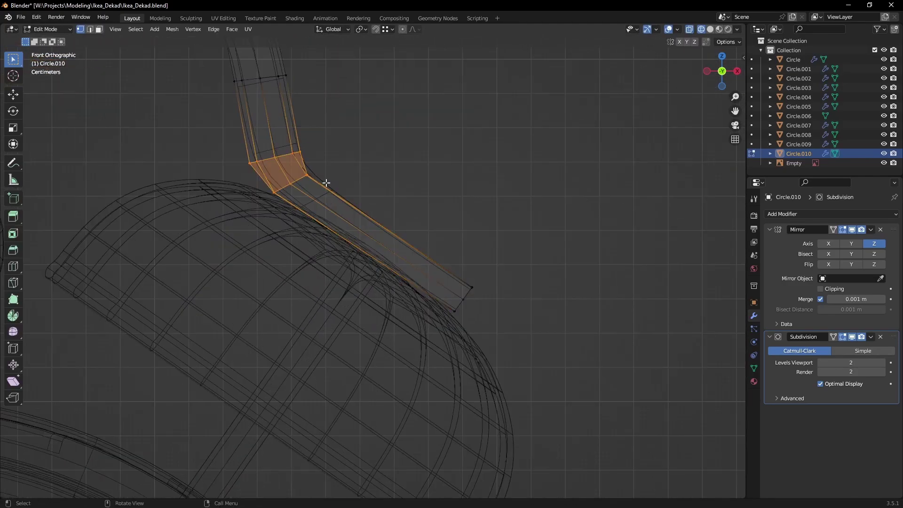
pyautogui.click(324, 181)
pyautogui.keyDown('shift'); pyautogui.click(489, 285); pyautogui.keyUp('shift')
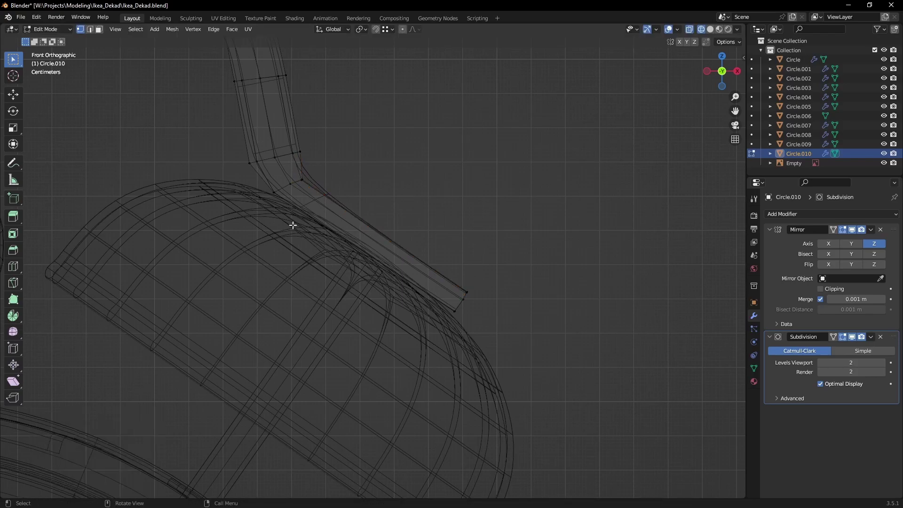
pyautogui.click(488, 274)
# Refine the bend vertices and return to object mode in solid display
pyautogui.hotkey('alt', 'a')
pyautogui.press('c')
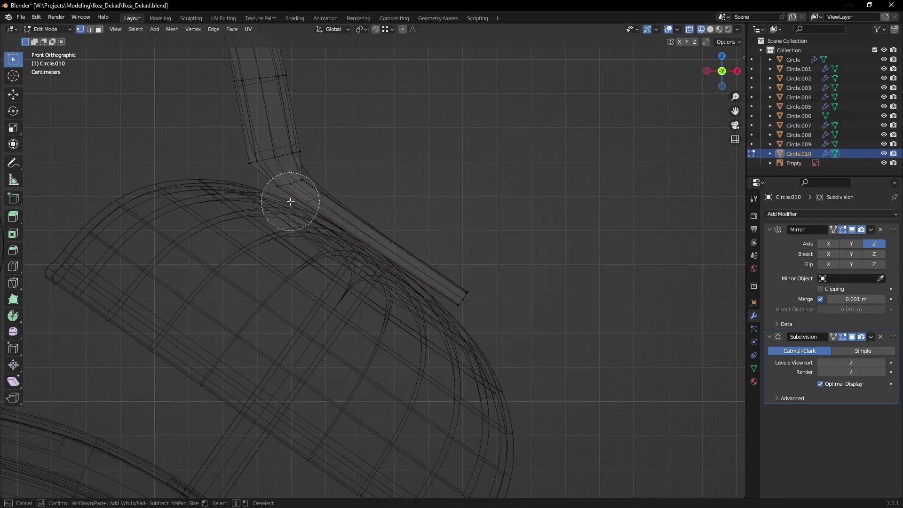
pyautogui.click(462, 333)
pyautogui.press('Tab')
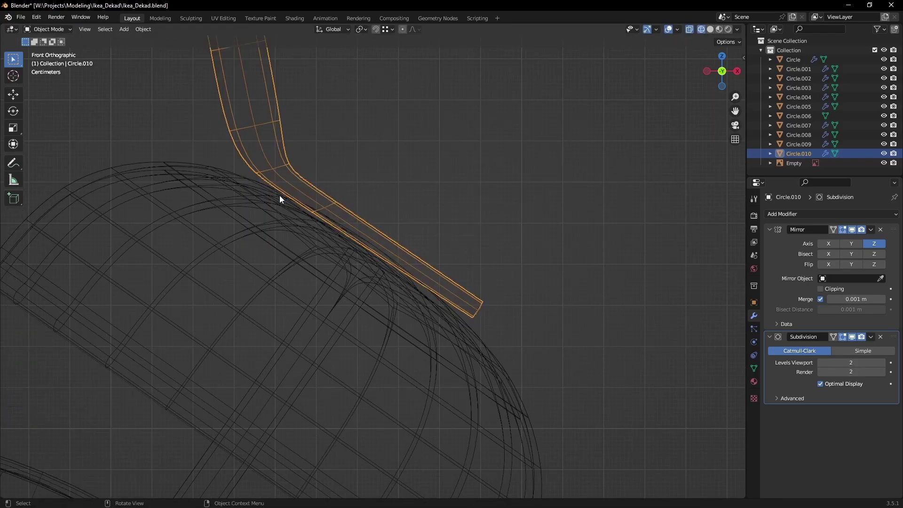
pyautogui.hotkey('shift', 'z')
pyautogui.scroll(-2, 279, 195)
# Apply smooth shading to the Circle.010 handle and view the clock from Top
pyautogui.rightClick(404, 232)
pyautogui.click(349, 227)
pyautogui.moveTo(348, 226); pyautogui.dragTo(270, 278, button='middle')
pyautogui.press('KP_7')
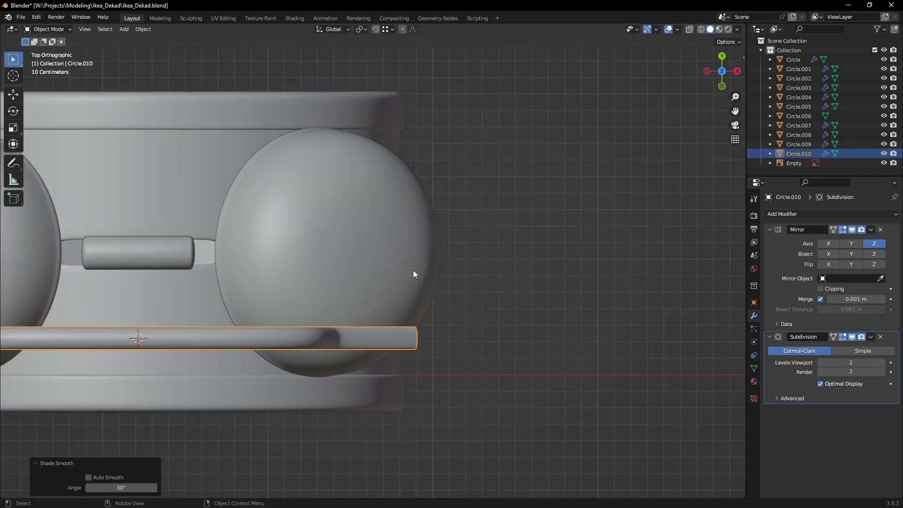
# Move the handle along Y in see-through Top view to span both bells
pyautogui.hotkey('shift', 'z')
pyautogui.press('g')
pyautogui.press('y')
pyautogui.click(451, 246)
# In Edit Mode, widen the handle's foot loop along X
pyautogui.press('Tab')
pyautogui.moveTo(451, 250); pyautogui.dragTo(468, 274, button='middle')
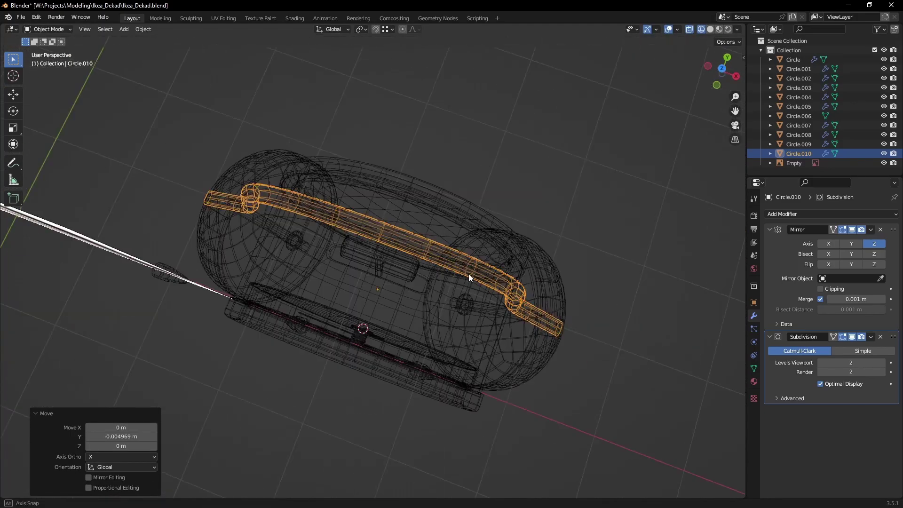
pyautogui.hotkey('shift', 'z')
pyautogui.scroll(4, 469, 274)
pyautogui.moveTo(456, 239)
pyautogui.mouseDown(button='middle')
pyautogui.moveTo(452, 260)
pyautogui.moveTo(357, 221)
pyautogui.moveTo(470, 235)
pyautogui.mouseUp(button='middle')
pyautogui.scroll(3, 342, 210)
pyautogui.scroll(-3, 341, 211)
pyautogui.scroll(2, 471, 236)
pyautogui.press('s')
pyautogui.press('x')
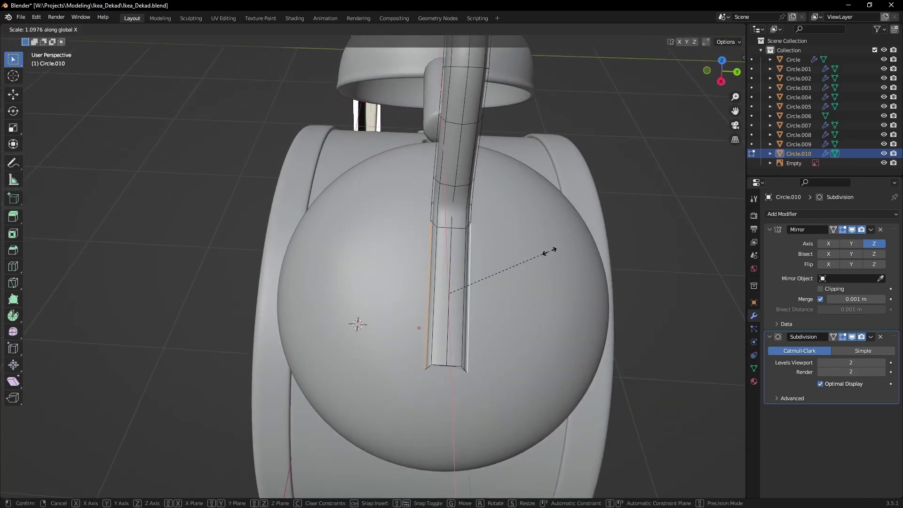
pyautogui.click(575, 254)
# Place the new foot loop and scale it along Y
pyautogui.click(492, 267)
pyautogui.press('s')
pyautogui.press('y')
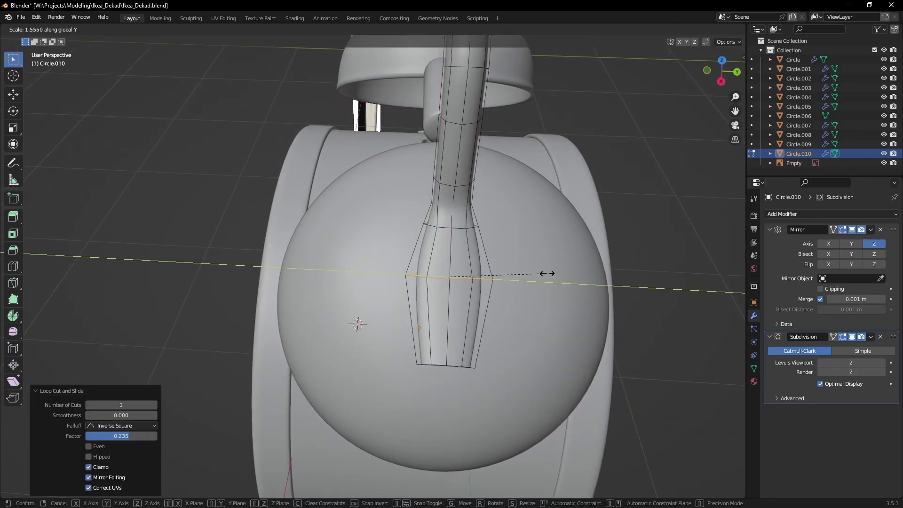
pyautogui.click(529, 270)
pyautogui.moveTo(470, 264)
pyautogui.mouseDown(button='middle')
pyautogui.moveTo(541, 244)
pyautogui.moveTo(377, 238)
pyautogui.mouseUp(button='middle')
pyautogui.scroll(2, 424, 235)
# Scale another selected foot loop along X to flare the foot
pyautogui.hotkey('shift', 'z')
pyautogui.press('Escape')
pyautogui.hotkey('shift', 'z')
pyautogui.press('s')
pyautogui.press('x')
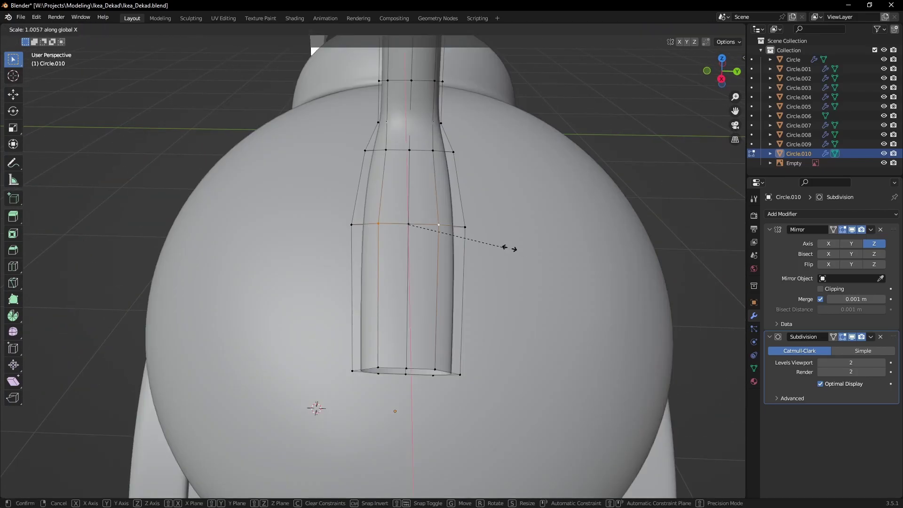
pyautogui.click(564, 258)
# Scale the foot's upper and bottom edge loops to shape the flare
pyautogui.hotkey('shift', 'z')
pyautogui.keyDown('alt'); pyautogui.click(424, 151); pyautogui.keyUp('alt')
pyautogui.hotkey('shift', 'z')
pyautogui.press('s')
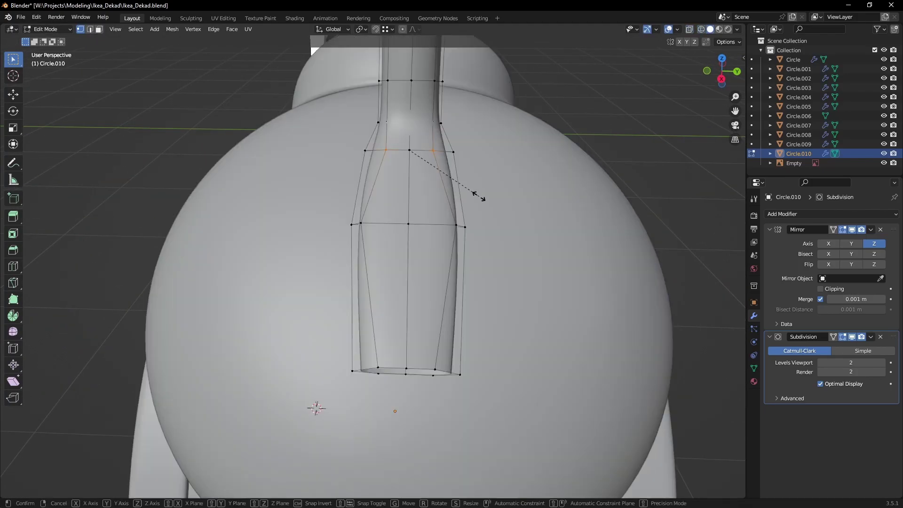
pyautogui.click(522, 200)
pyautogui.keyDown('alt'); pyautogui.keyDown('shift'); pyautogui.click(433, 376); pyautogui.keyUp('shift'); pyautogui.keyUp('alt')
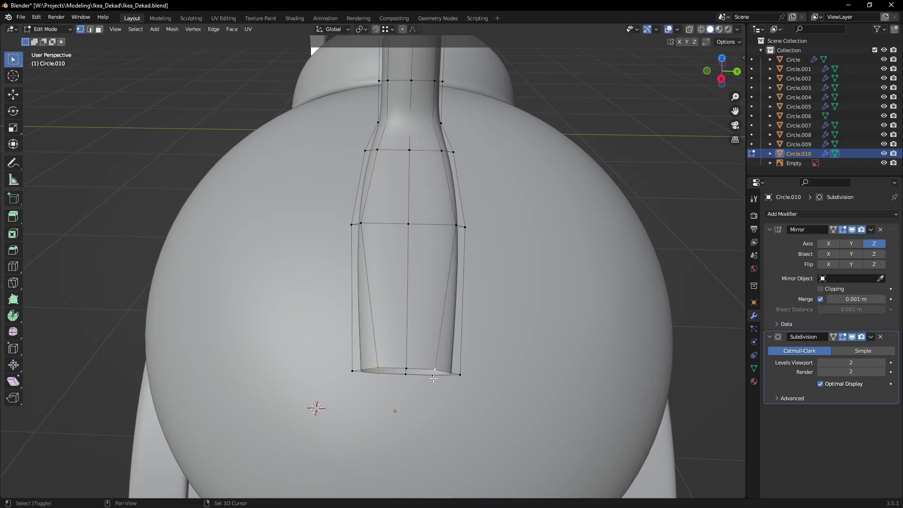
pyautogui.click(523, 365)
# Edge-slide a loop along the handle and return to Object Mode to inspect it
pyautogui.press('g')
pyautogui.press('g')
pyautogui.moveTo(522, 365); pyautogui.dragTo(405, 291, button='middle')
pyautogui.click(404, 290)
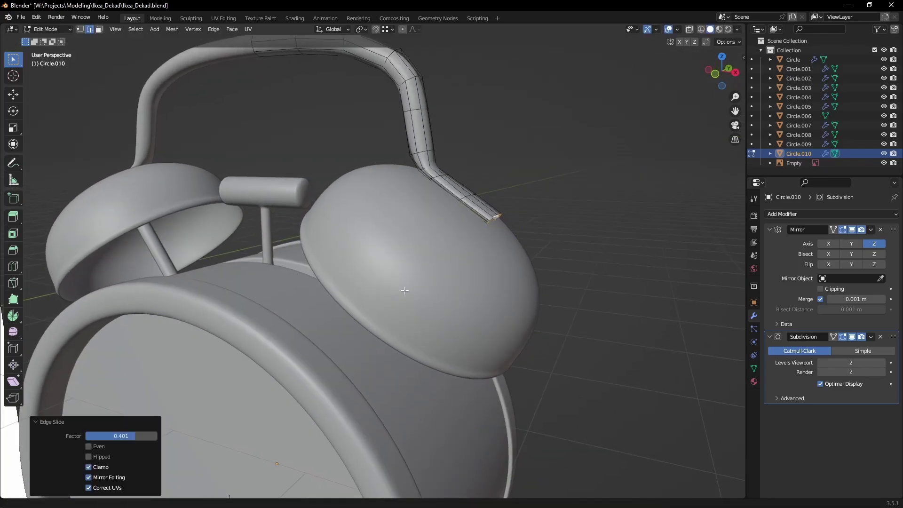
pyautogui.press('Tab')
pyautogui.scroll(-3, 404, 291)
pyautogui.moveTo(352, 314)
pyautogui.mouseDown(button='middle')
pyautogui.moveTo(441, 314)
pyautogui.moveTo(339, 332)
pyautogui.moveTo(410, 318)
pyautogui.mouseUp(button='middle')
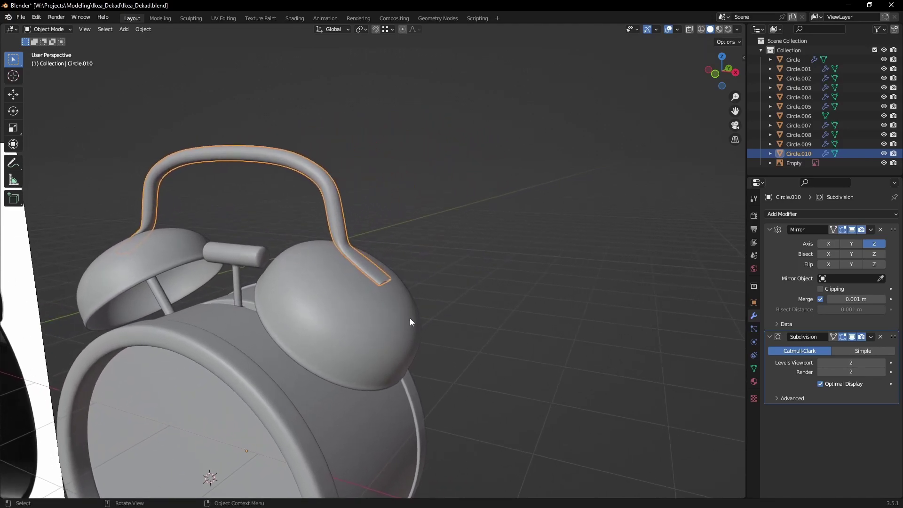
# From Front view, slide an edge loop on the handle and inspect its bell end
pyautogui.scroll(5, 410, 318)
pyautogui.press('KP_1')
pyautogui.press('Tab')
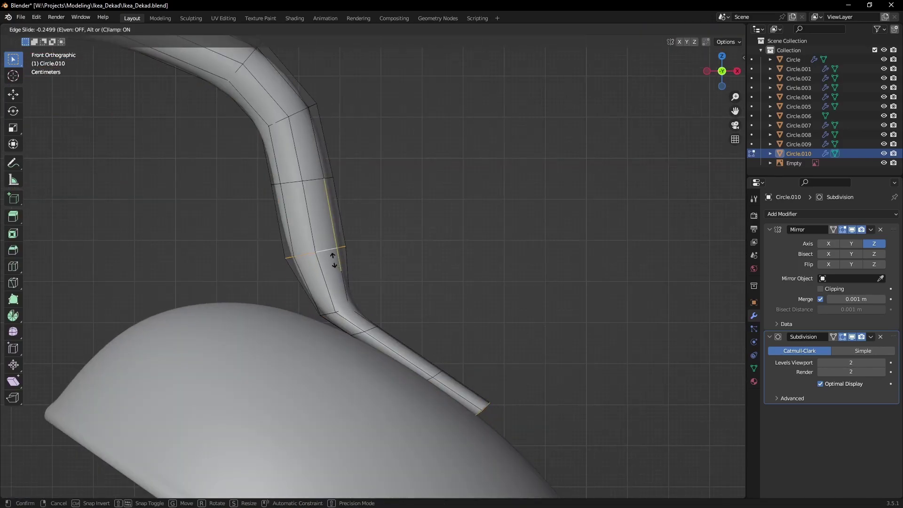
pyautogui.click(325, 248)
pyautogui.press('Tab')
pyautogui.scroll(-3, 355, 281)
pyautogui.moveTo(355, 281)
pyautogui.mouseDown(button='middle')
pyautogui.moveTo(369, 312)
pyautogui.moveTo(351, 307)
pyautogui.mouseUp(button='middle')
pyautogui.scroll(3, 369, 311)
# Select the handle end's open rim and cap it with a Grid Fill
pyautogui.press('Tab')
pyautogui.scroll(-2, 358, 277)
pyautogui.hotkey('shift', 'z')
pyautogui.hotkey('shift', 'z')
pyautogui.scroll(2, 383, 278)
pyautogui.hotkey('ctrl', 'f')
pyautogui.click(384, 277)
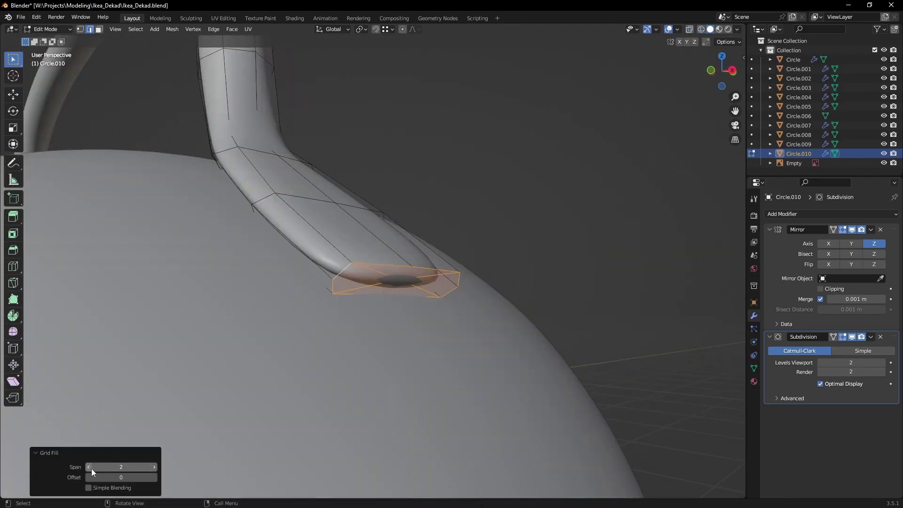
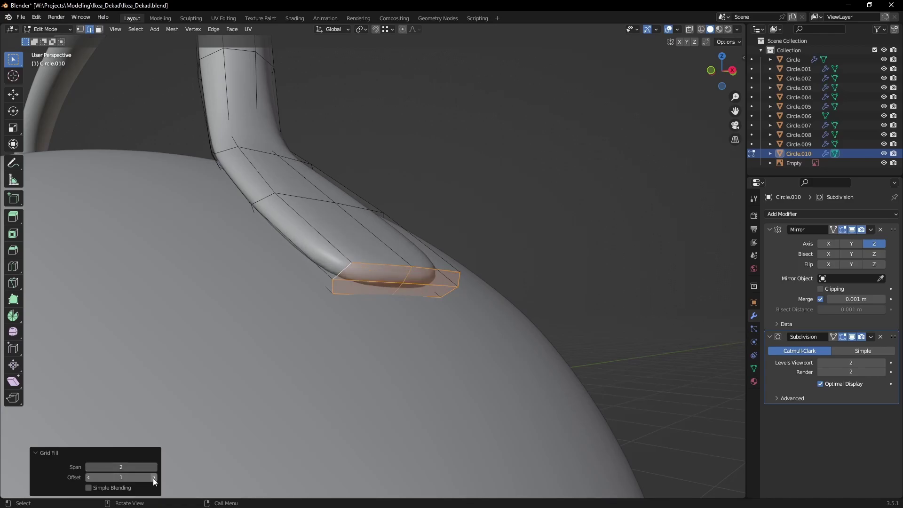
# Undo the grid fill and reposition the handle's end vertices in front X-ray view
pyautogui.hotkey('ctrl', 'z')
pyautogui.keyDown('ctrl'); pyautogui.click(414, 265); pyautogui.keyUp('ctrl')
pyautogui.press('KP_1')
pyautogui.hotkey('shift', 'z')
pyautogui.press('g')
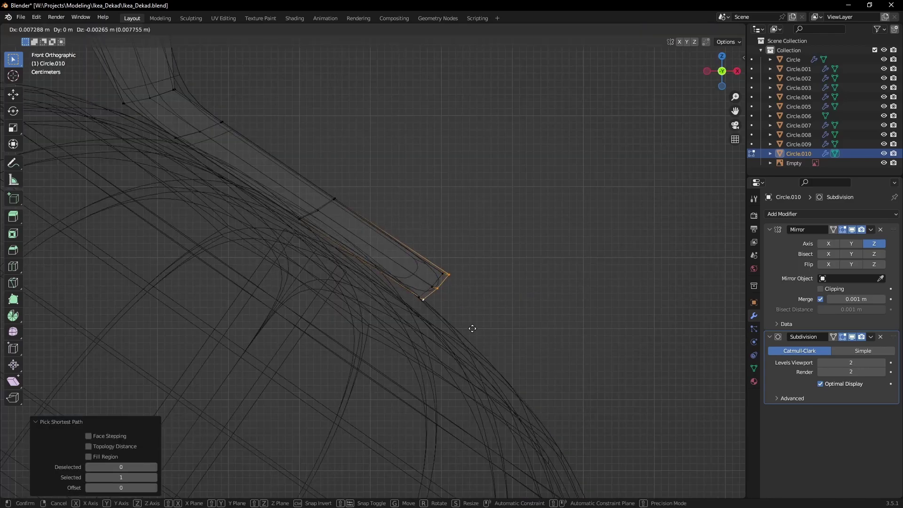
pyautogui.click(472, 328)
pyautogui.press('Tab')
pyautogui.hotkey('shift', 'z')
pyautogui.scroll(-5, 335, 317)
pyautogui.scroll(-2, 493, 275)
# Circle-select the faces along the handle's upper right curve and raise them
pyautogui.hotkey('alt', 'a')
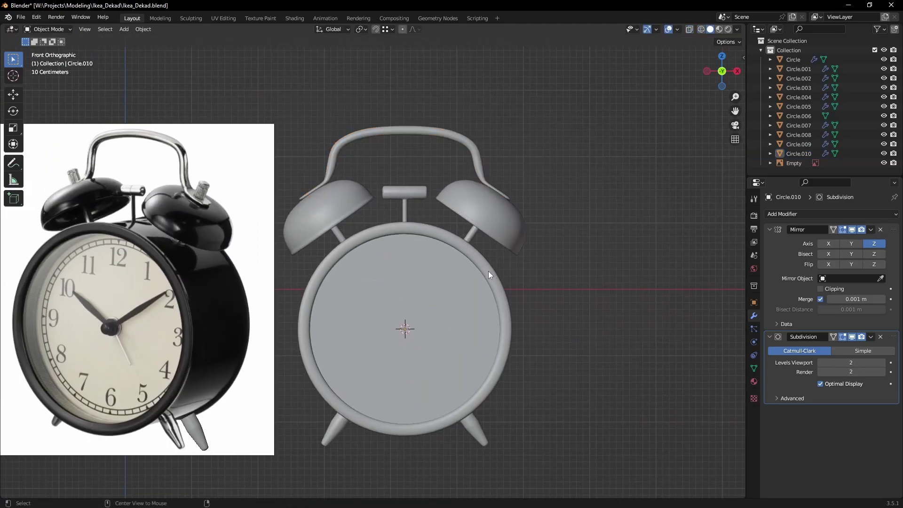
pyautogui.scroll(5, 498, 235)
pyautogui.press('Tab')
pyautogui.hotkey('shift', 'z')
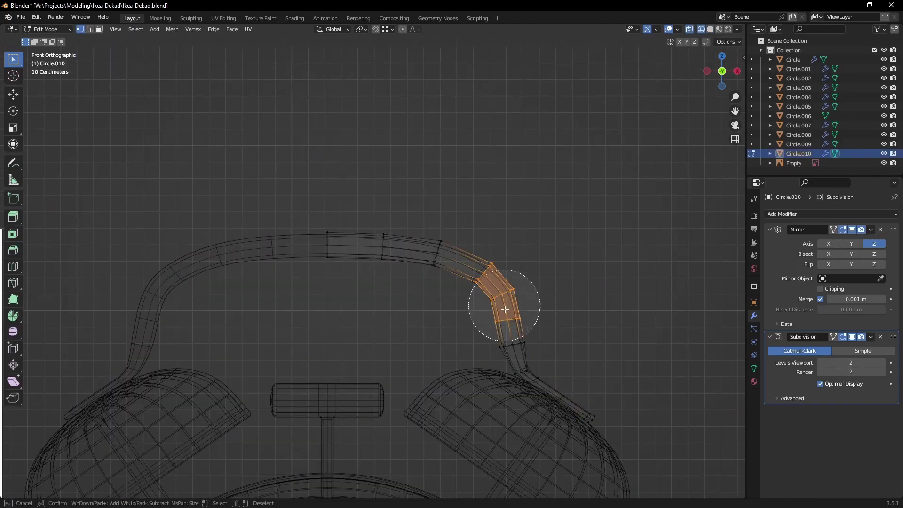
pyautogui.press('Escape')
pyautogui.press('g')
pyautogui.press('c')
pyautogui.moveTo(460, 296); pyautogui.dragTo(430, 273)
pyautogui.press('Escape')
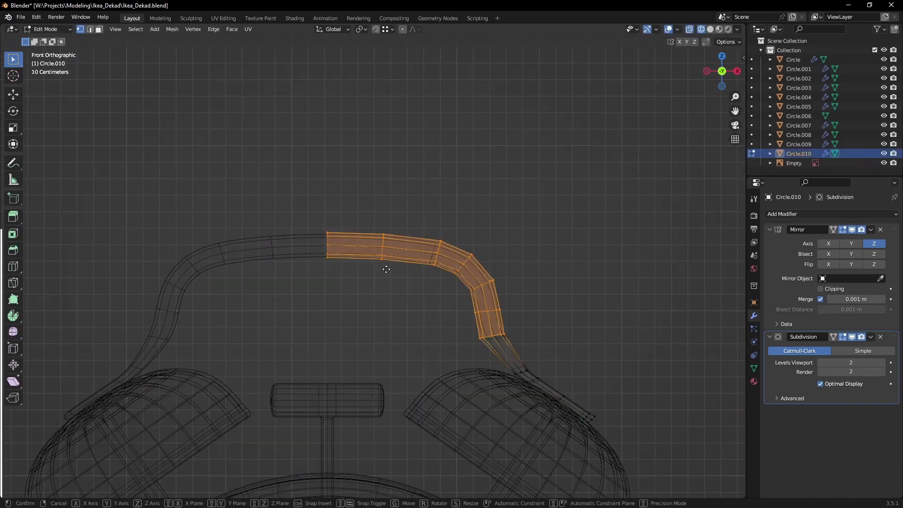
pyautogui.press('g')
pyautogui.click(485, 316)
pyautogui.hotkey('alt', 'a')
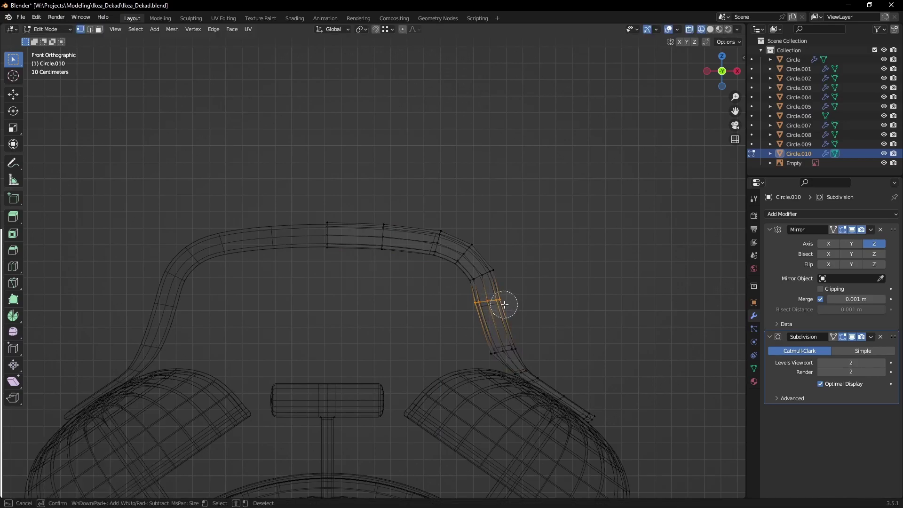
# Move the handle's side faces outward, then compare the clock with the reference
pyautogui.press('Escape')
pyautogui.press('g')
pyautogui.click(522, 314)
pyautogui.scroll(-3, 518, 313)
pyautogui.press('Tab')
pyautogui.press('z')
pyautogui.moveTo(449, 310)
pyautogui.mouseDown(button='middle')
pyautogui.moveTo(380, 320)
pyautogui.moveTo(377, 348)
pyautogui.moveTo(396, 327)
pyautogui.moveTo(454, 325)
pyautogui.moveTo(440, 321)
pyautogui.mouseUp(button='middle')
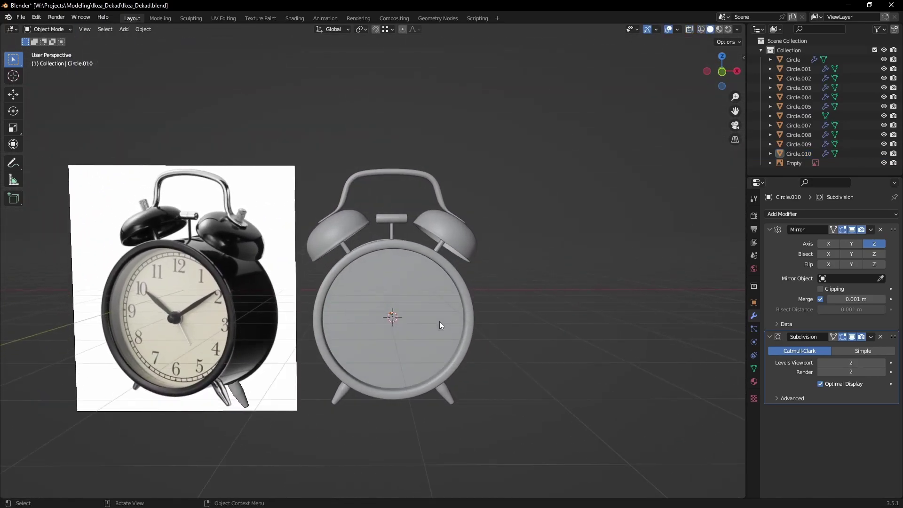
pyautogui.scroll(3, 439, 321)
pyautogui.scroll(2, 473, 308)
# Reposition the two bells and move the carrying handle vertically along Z
pyautogui.click(494, 240)
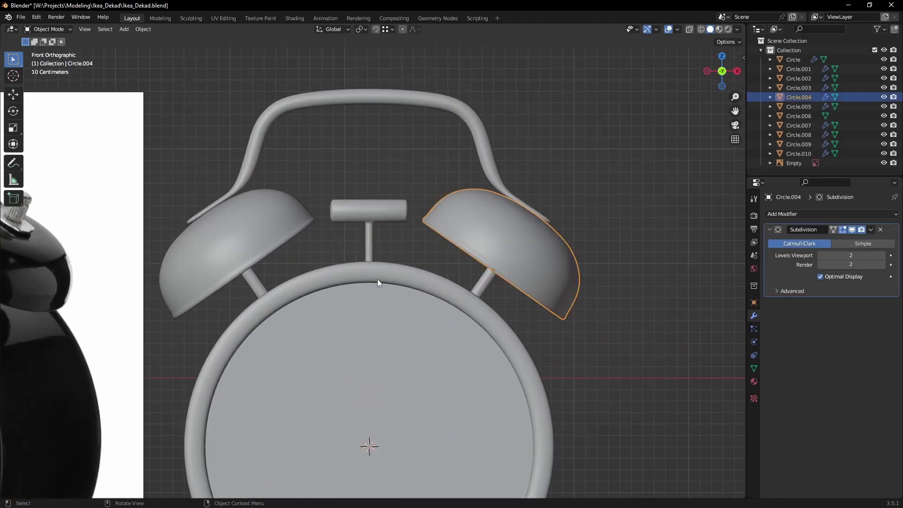
pyautogui.click(369, 207)
pyautogui.click(413, 153)
pyautogui.scroll(2, 413, 216)
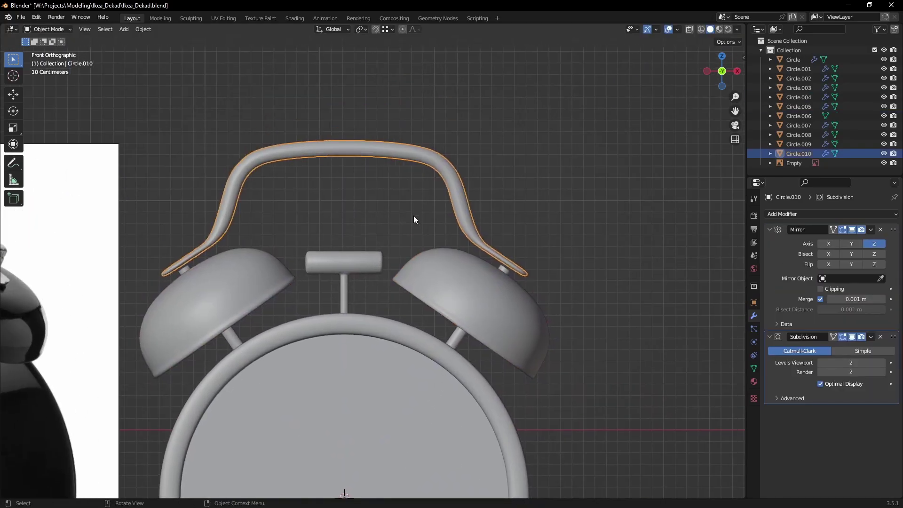
pyautogui.scroll(2, 404, 221)
pyautogui.press('g')
pyautogui.press('z')
pyautogui.click(403, 229)
pyautogui.scroll(2, 471, 264)
# In wireframe, move the end face of the handle's right leg onto the bell
pyautogui.press('z')
pyautogui.click(423, 295)
pyautogui.press('Tab')
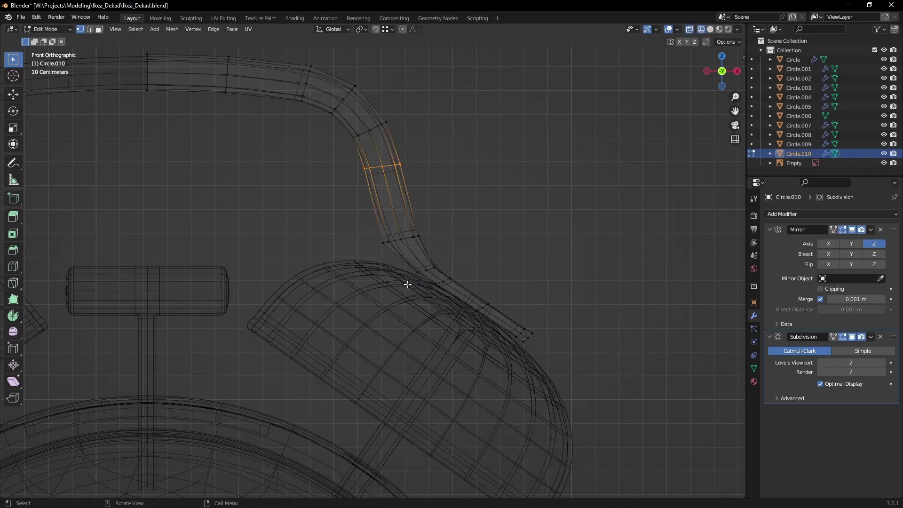
pyautogui.scroll(2, 505, 321)
pyautogui.press('g')
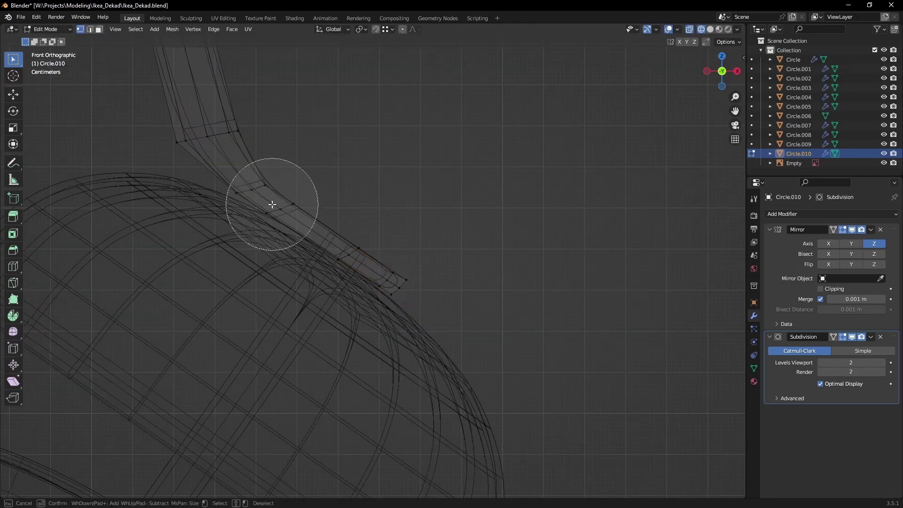
pyautogui.click(301, 215)
pyautogui.scroll(-5, 423, 283)
pyautogui.press('Tab')
# Widen the handle's upper curve, then return to solid shading and recentre the view
pyautogui.press('Tab')
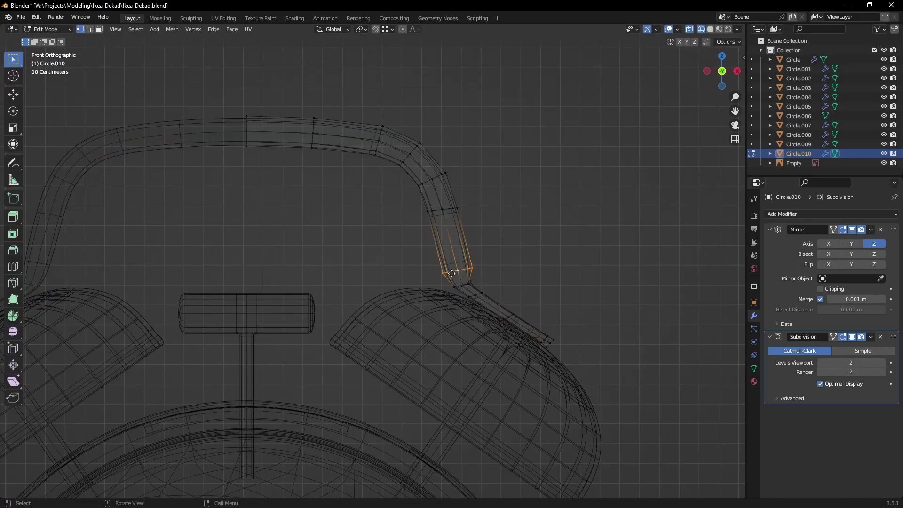
pyautogui.press('Tab')
pyautogui.press('Tab')
pyautogui.moveTo(444, 206); pyautogui.dragTo(379, 193)
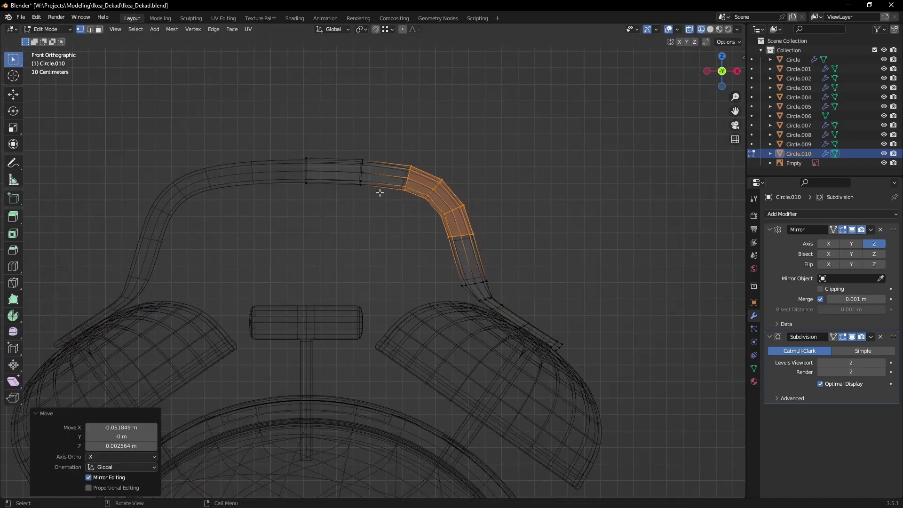
pyautogui.keyDown('alt'); pyautogui.click(361, 173); pyautogui.keyUp('alt')
pyautogui.click(346, 181)
pyautogui.press('Tab')
pyautogui.scroll(-3, 416, 238)
pyautogui.keyDown('shift'); pyautogui.scroll(-3, 423, 250); pyautogui.keyUp('shift')
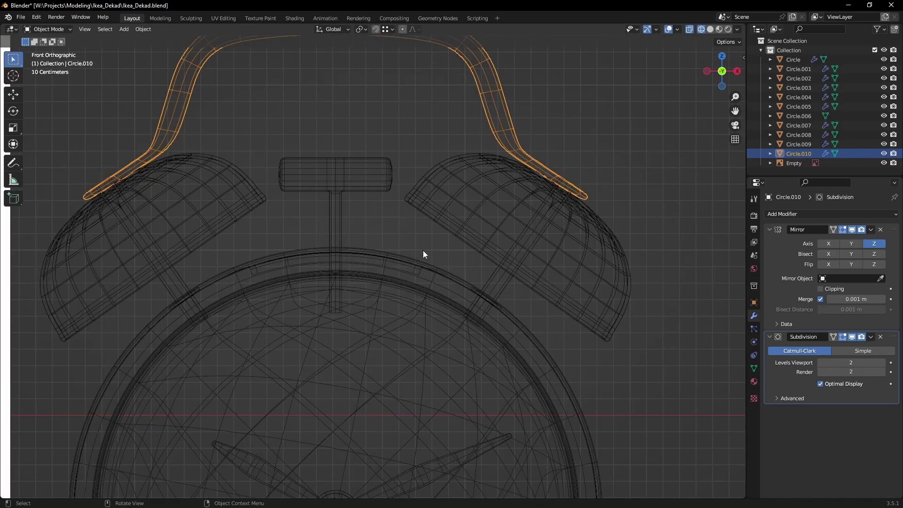
pyautogui.hotkey('shift', 'z')
pyautogui.keyDown('shift'); pyautogui.moveTo(532, 260); pyautogui.dragTo(537, 257, button='middle'); pyautogui.keyUp('shift')
# Select the top knob and add a circle mesh at its position
pyautogui.click(393, 207)
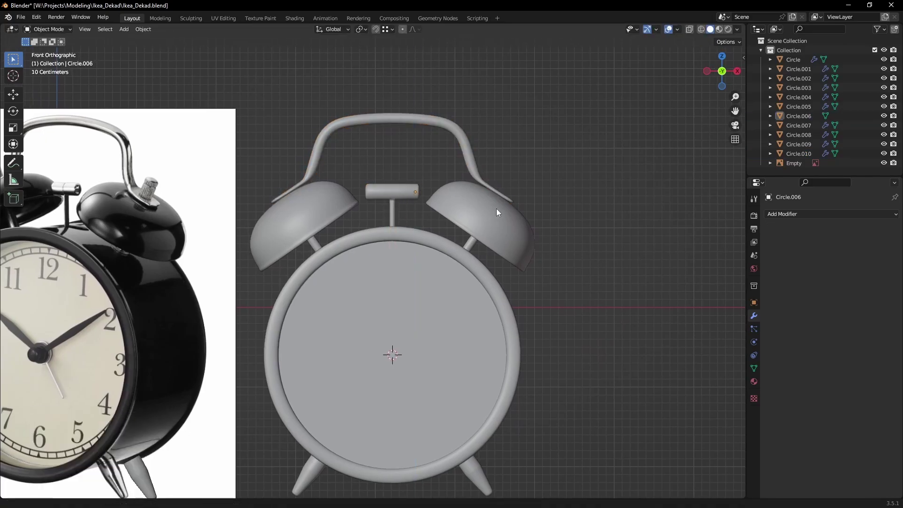
pyautogui.keyDown('shift'); pyautogui.moveTo(496, 208); pyautogui.dragTo(413, 251, button='middle'); pyautogui.keyUp('shift')
pyautogui.scroll(6, 388, 195)
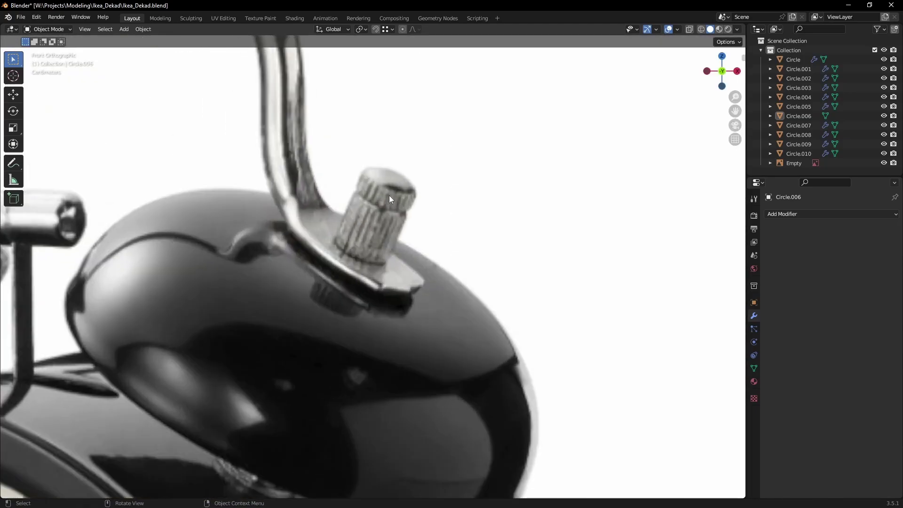
pyautogui.hotkey('shift', 'a')
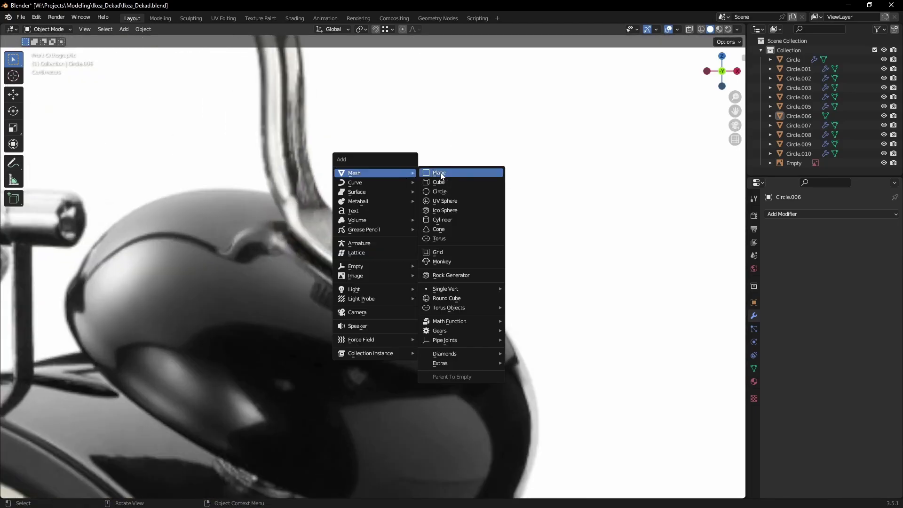
pyautogui.click(462, 193)
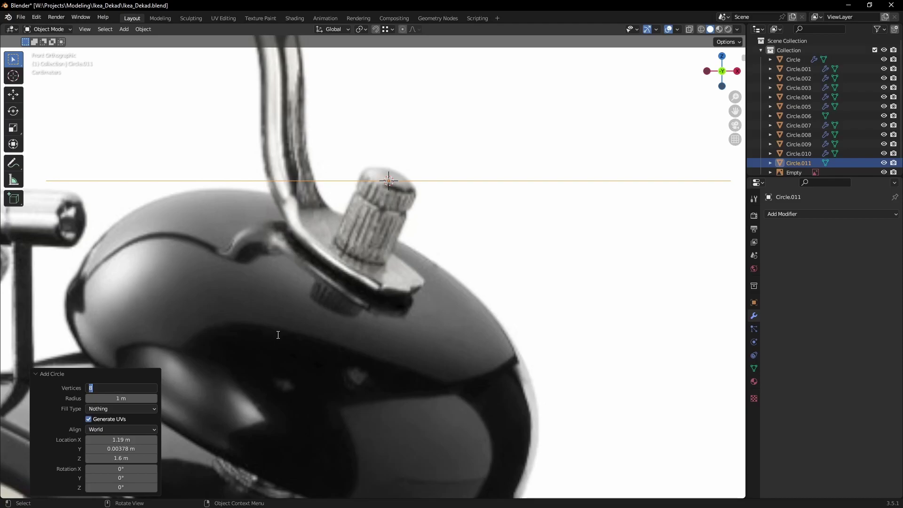
pyautogui.press('Return')
pyautogui.scroll(-4, 278, 335)
# Shrink and tilt the circle to fit the knob
pyautogui.press('s')
pyautogui.click(443, 242)
pyautogui.scroll(5, 443, 242)
pyautogui.press('r')
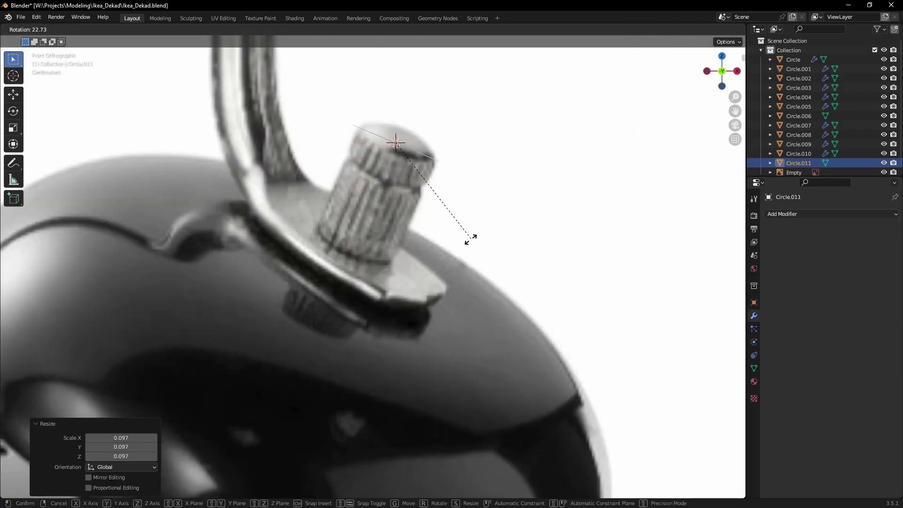
pyautogui.scroll(-4, 446, 218)
pyautogui.moveTo(385, 248); pyautogui.dragTo(391, 254, button='middle')
pyautogui.press('Tab')
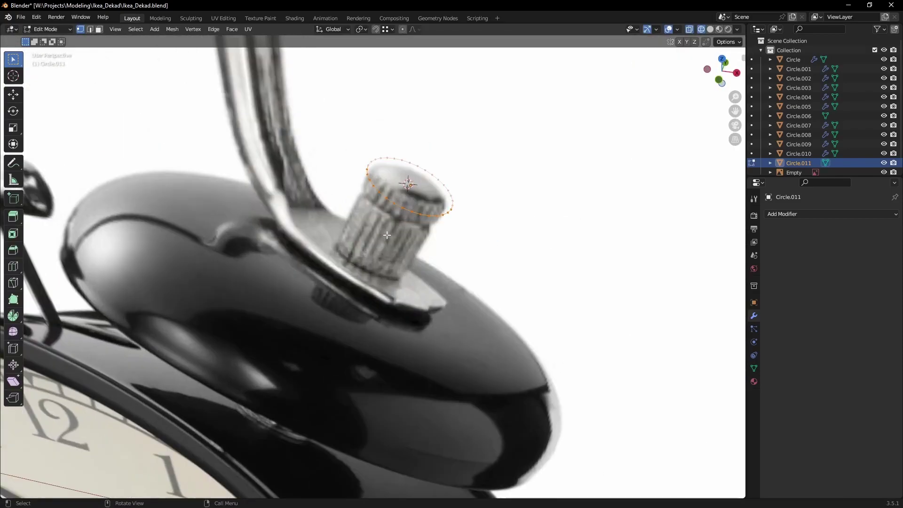
pyautogui.scroll(4, 389, 263)
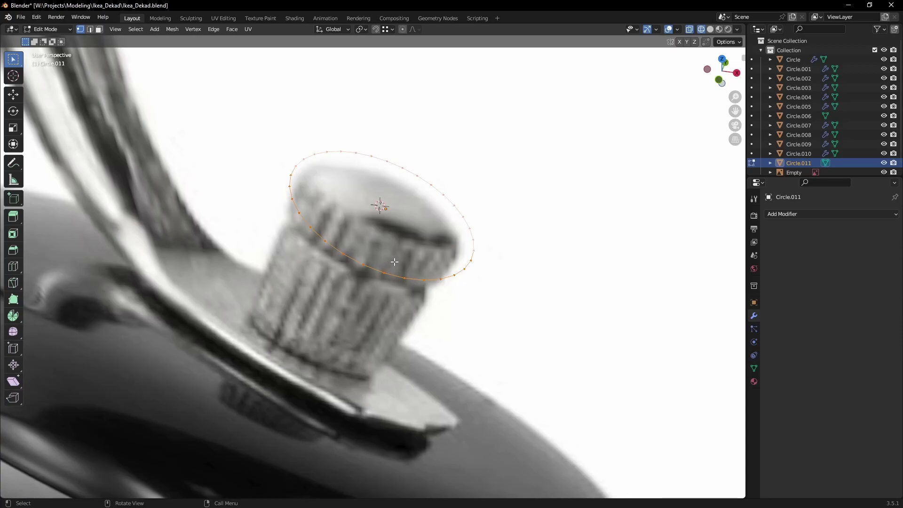
# Extrude the circle into a band and puff its individually inset side faces into ridges
pyautogui.press('e')
pyautogui.click(383, 345)
pyautogui.press('KP_1')
pyautogui.scroll(-3, 383, 345)
pyautogui.scroll(3, 383, 345)
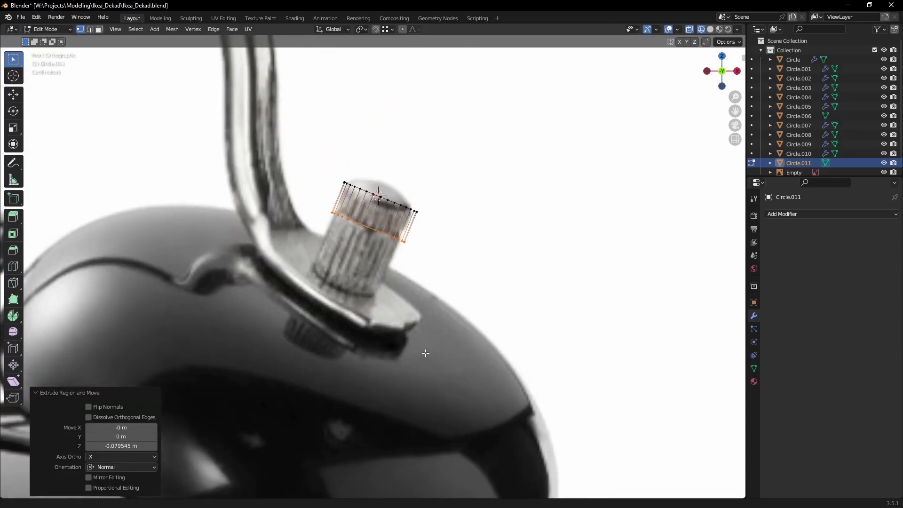
pyautogui.scroll(3, 452, 286)
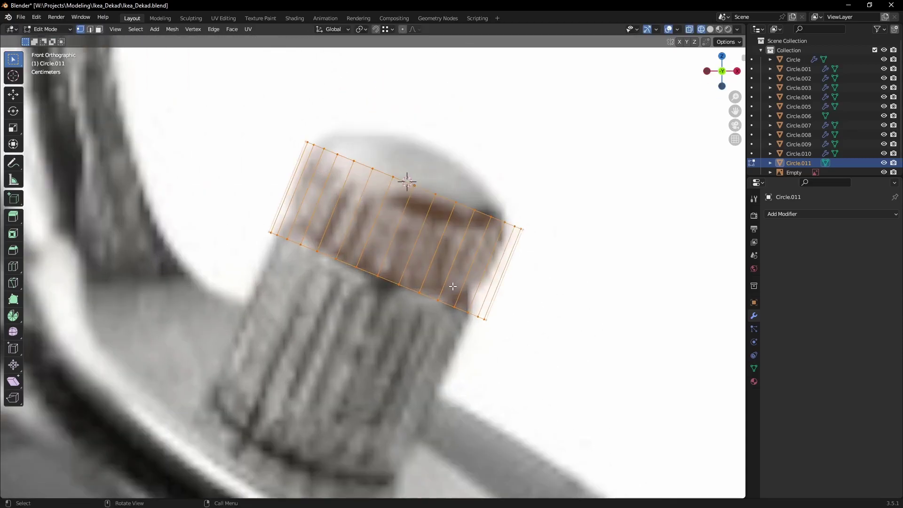
pyautogui.click(548, 271)
pyautogui.hotkey('alt', 's')
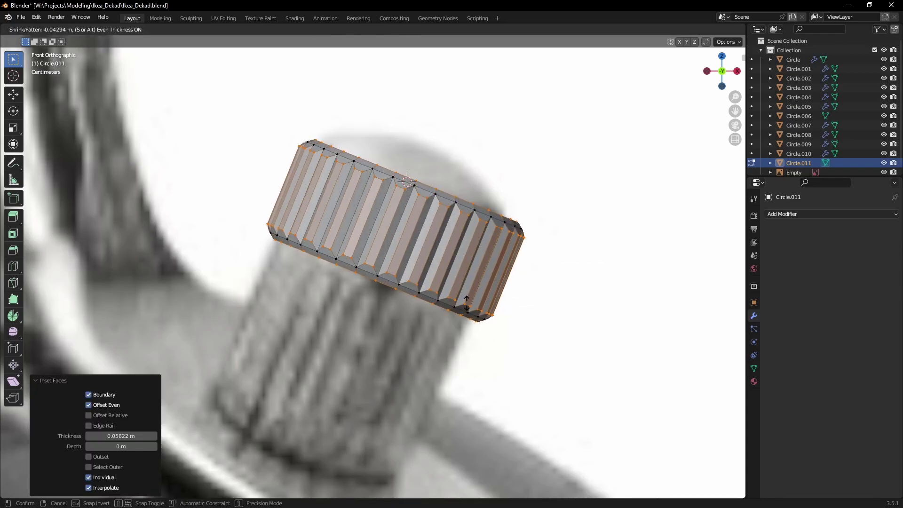
pyautogui.click(467, 304)
pyautogui.moveTo(467, 304); pyautogui.dragTo(329, 283, button='middle')
# Select the knob's top face and scale it down slightly
pyautogui.press('s')
pyautogui.click(230, 310)
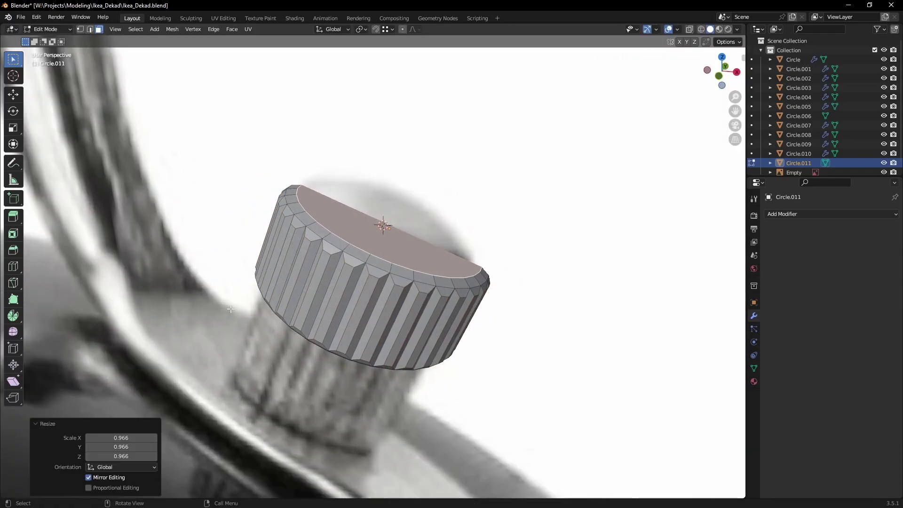
pyautogui.press('KP_1')
pyautogui.hotkey('alt', 'z')
pyautogui.press('s')
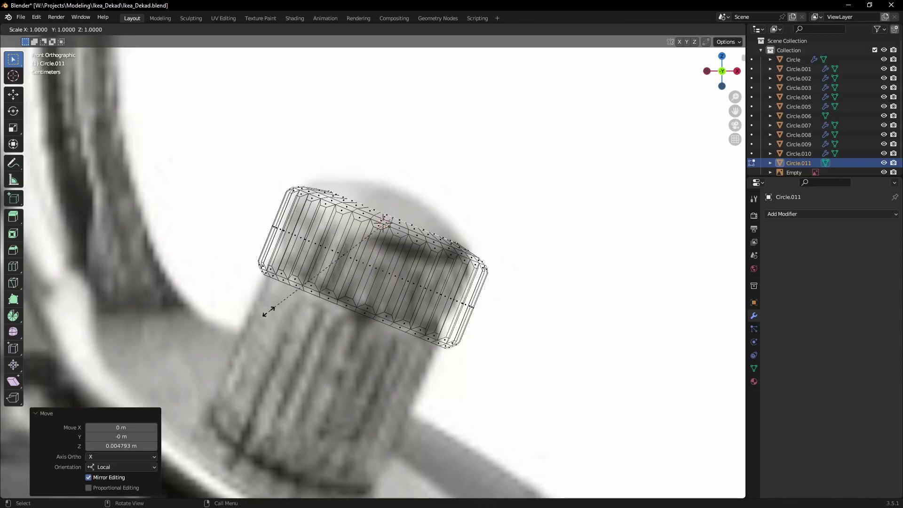
pyautogui.moveTo(314, 303); pyautogui.dragTo(282, 312, button='middle')
pyautogui.hotkey('alt', 'z')
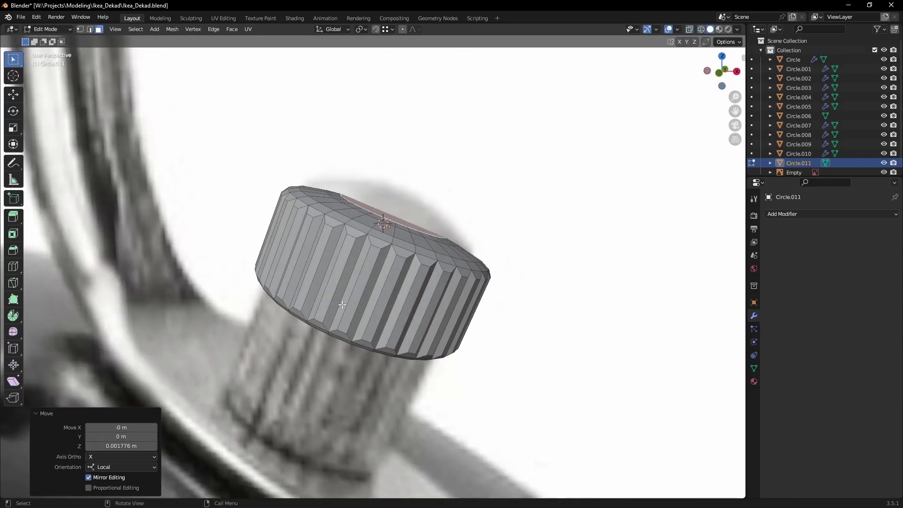
# Grow the selection to the top rim faces and puff the rim outward
pyautogui.press('ctrl+KP_Add')
pyautogui.press('KP_1')
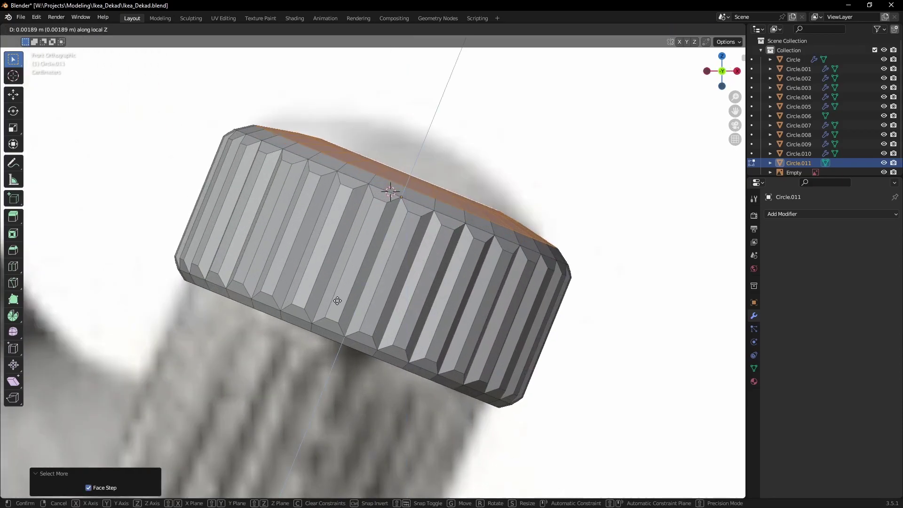
pyautogui.click(344, 301)
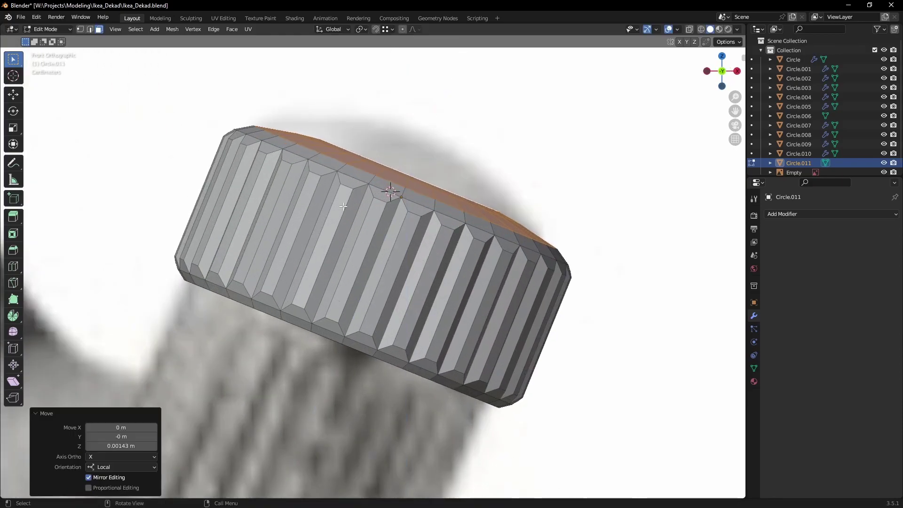
pyautogui.scroll(6, 411, 248)
pyautogui.hotkey('alt', 'z')
pyautogui.click(297, 164)
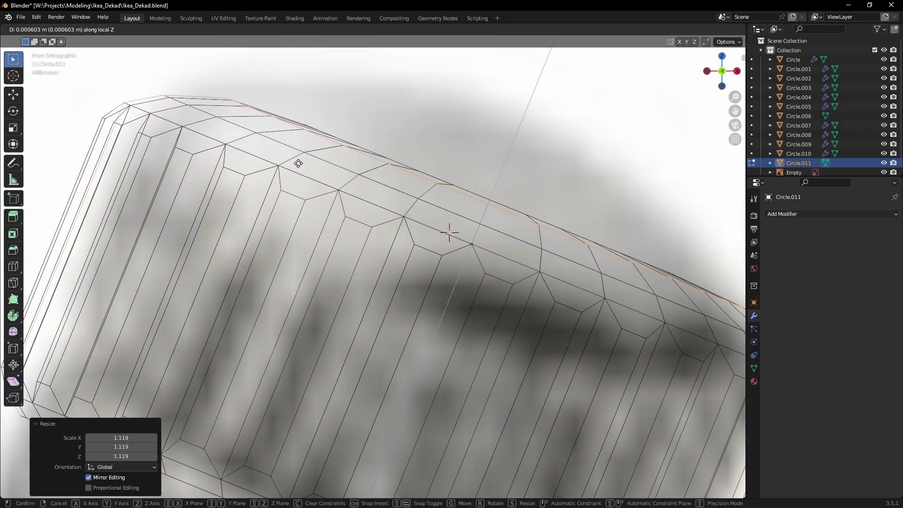
pyautogui.moveTo(298, 161); pyautogui.dragTo(446, 202, button='middle')
pyautogui.scroll(-3, 445, 201)
# Lower the top along Z, inset it into rings and delete the centre face
pyautogui.press('KP_1')
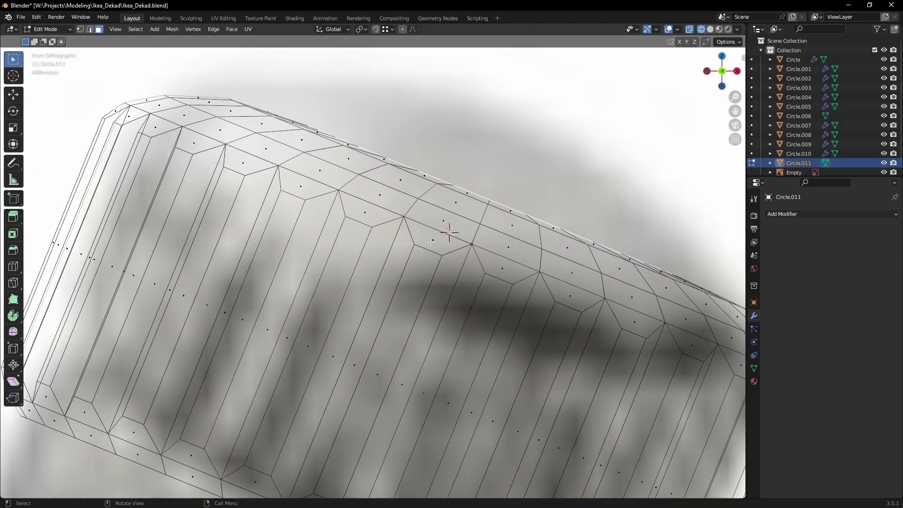
pyautogui.press('g')
pyautogui.press('z')
pyautogui.click(432, 239)
pyautogui.scroll(-3, 314, 267)
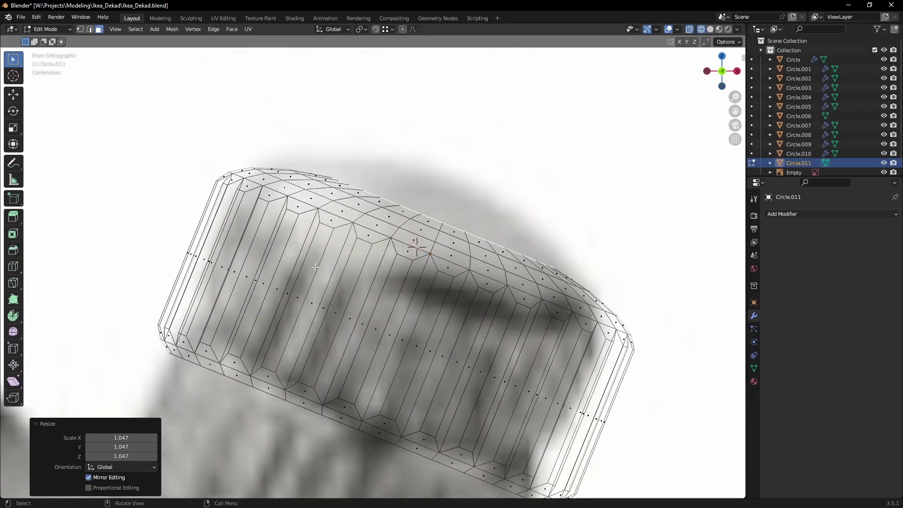
pyautogui.click(340, 268)
pyautogui.moveTo(341, 268); pyautogui.dragTo(407, 255, button='middle')
pyautogui.hotkey('alt', 'z')
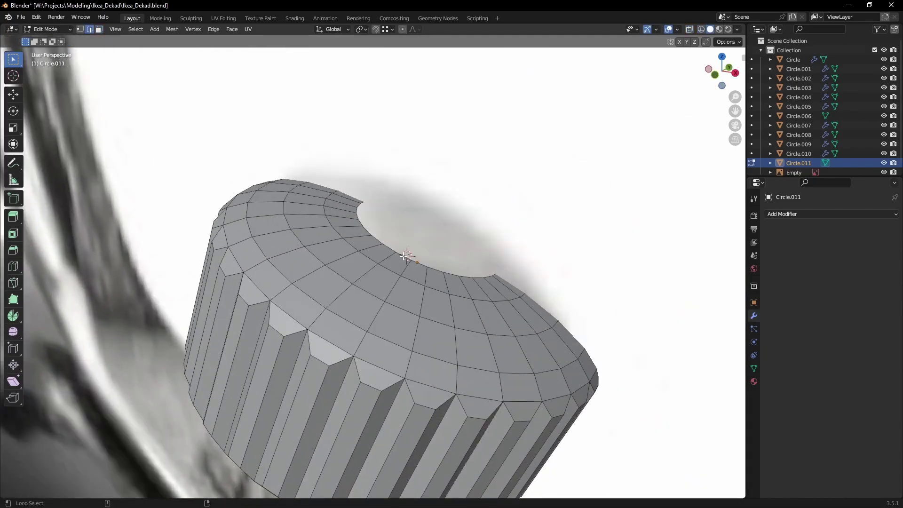
# Grid-fill the knob's top opening and smooth the filled vertices
pyautogui.rightClick(405, 255)
pyautogui.click(388, 266)
pyautogui.hotkey('alt', 'a')
pyautogui.moveTo(388, 267); pyautogui.dragTo(397, 273, button='middle')
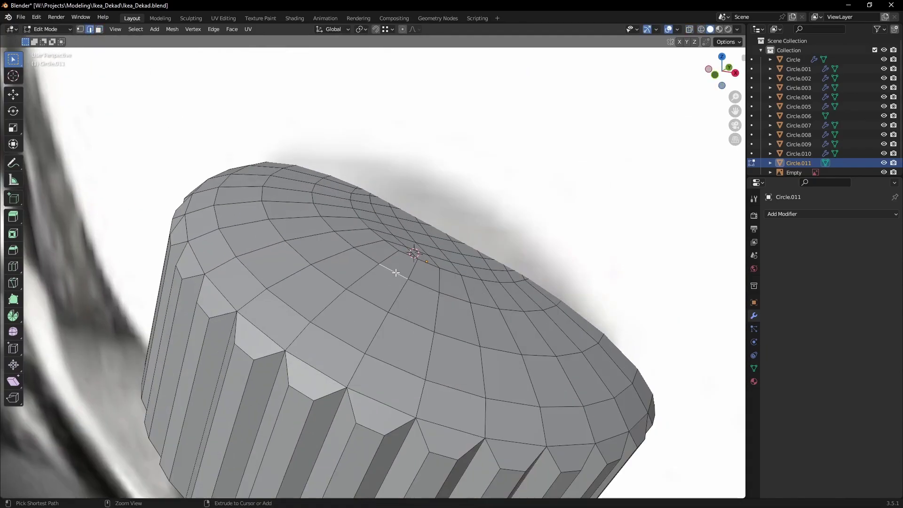
pyautogui.rightClick(396, 273)
pyautogui.press('1')
pyautogui.click(393, 277)
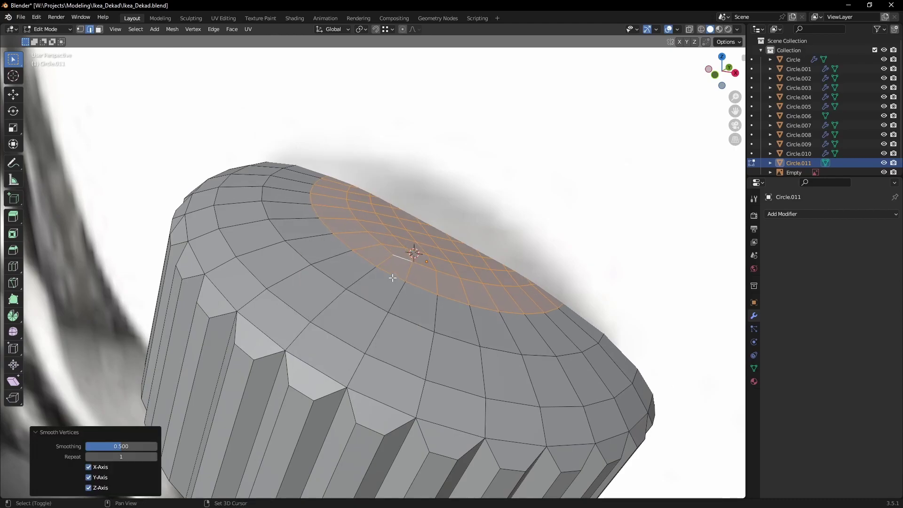
pyautogui.press('Tab')
# Move the knob's bottom vertex ring along its axis and add edge loops near top and bottom
pyautogui.scroll(-3, 380, 283)
pyautogui.press('1')
pyautogui.press('Tab')
pyautogui.hotkey('alt', 'z')
pyautogui.hotkey('alt', 'a')
pyautogui.press('c')
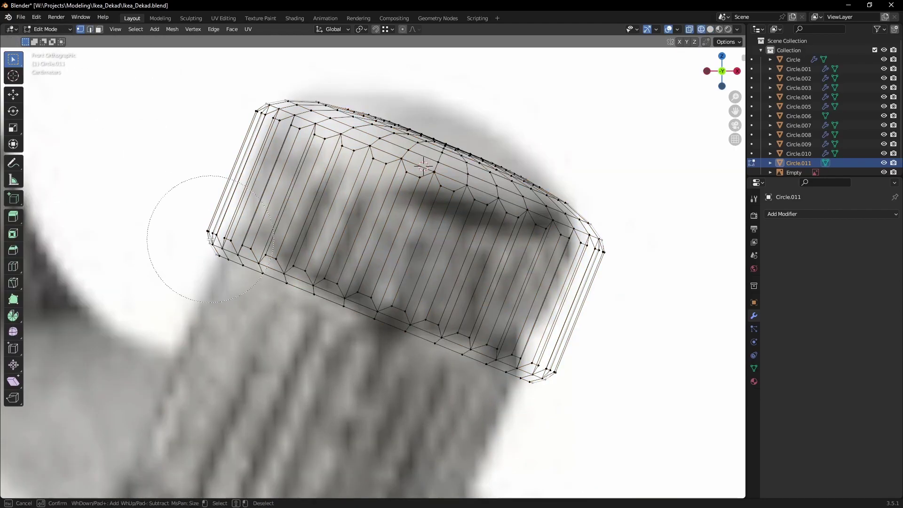
pyautogui.moveTo(207, 233); pyautogui.dragTo(531, 373)
pyautogui.click(537, 362)
pyautogui.hotkey('alt', 'z')
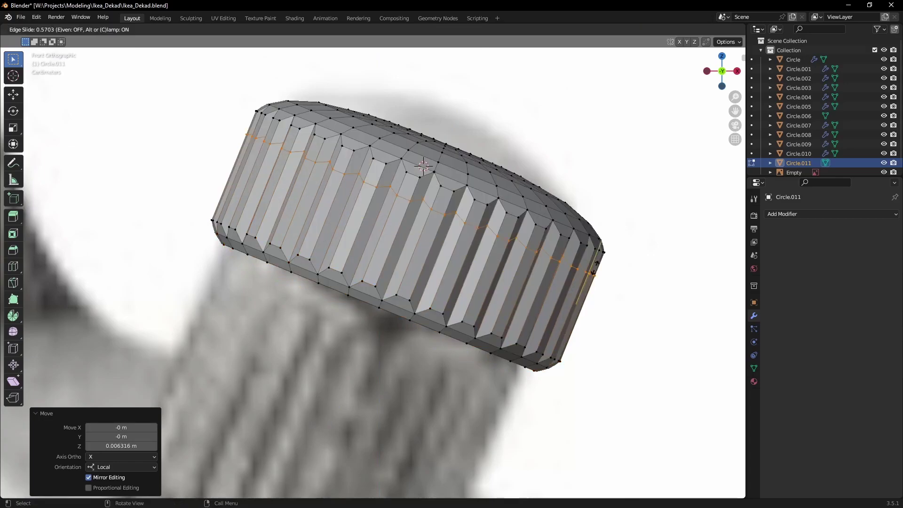
pyautogui.click(596, 252)
pyautogui.hotkey('ctrl', 'r')
pyautogui.click(527, 342)
# Duplicate and rotate the bottom ring, extrude it downward, and reposition the lower band
pyautogui.scroll(-2, 516, 350)
pyautogui.hotkey('alt', 'z')
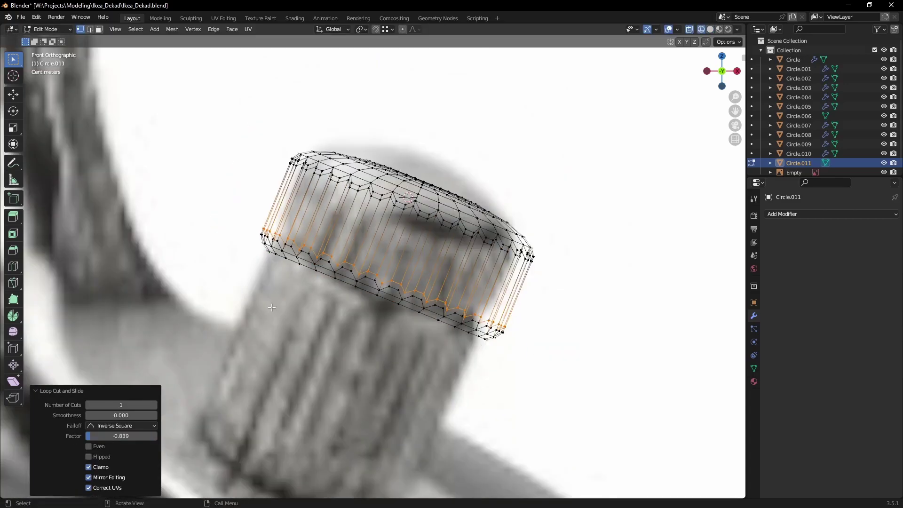
pyautogui.press('c')
pyautogui.hotkey('shift', 'd')
pyautogui.press('r')
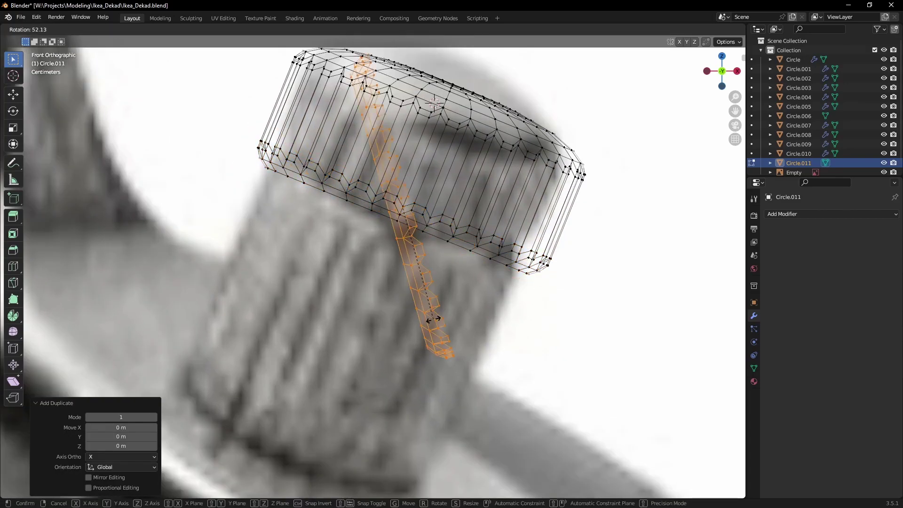
pyautogui.click(422, 349)
pyautogui.keyDown('shift'); pyautogui.moveTo(422, 349); pyautogui.dragTo(425, 273, button='middle'); pyautogui.keyUp('shift')
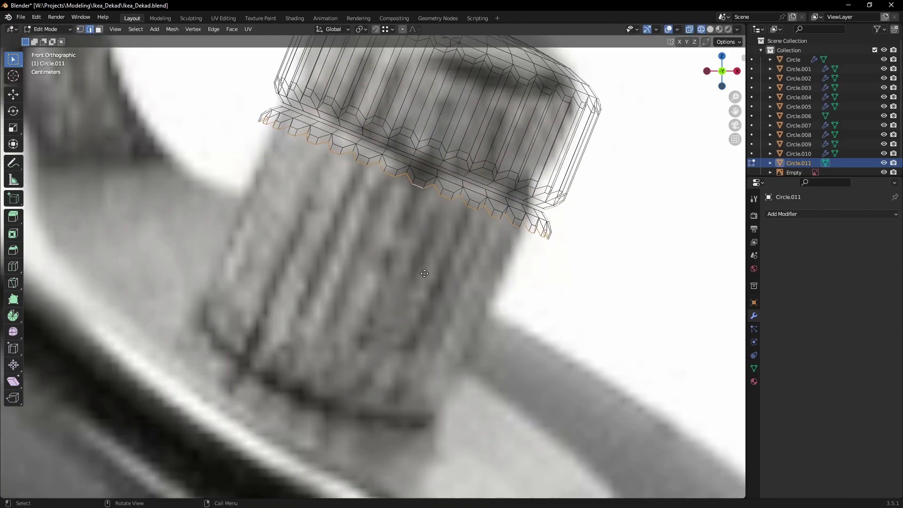
pyautogui.click(384, 375)
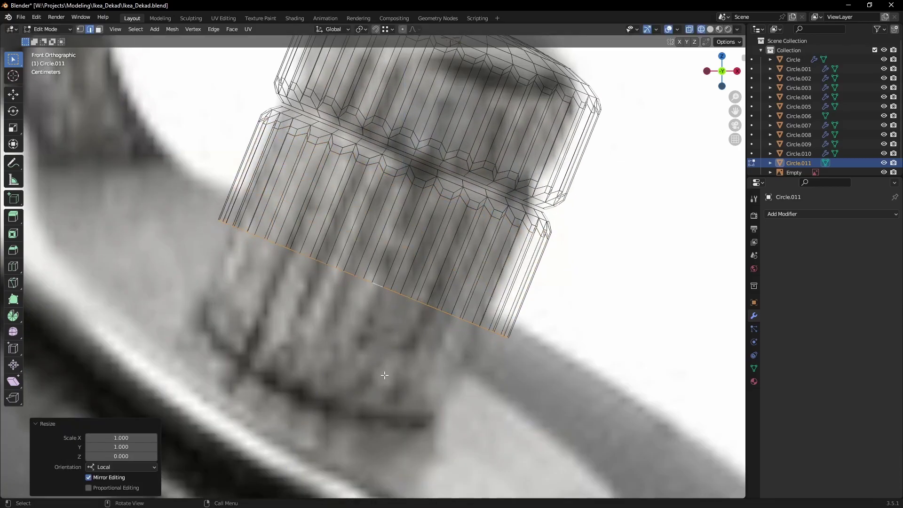
pyautogui.scroll(-4, 384, 375)
pyautogui.press('g')
pyautogui.press('z')
pyautogui.click(390, 300)
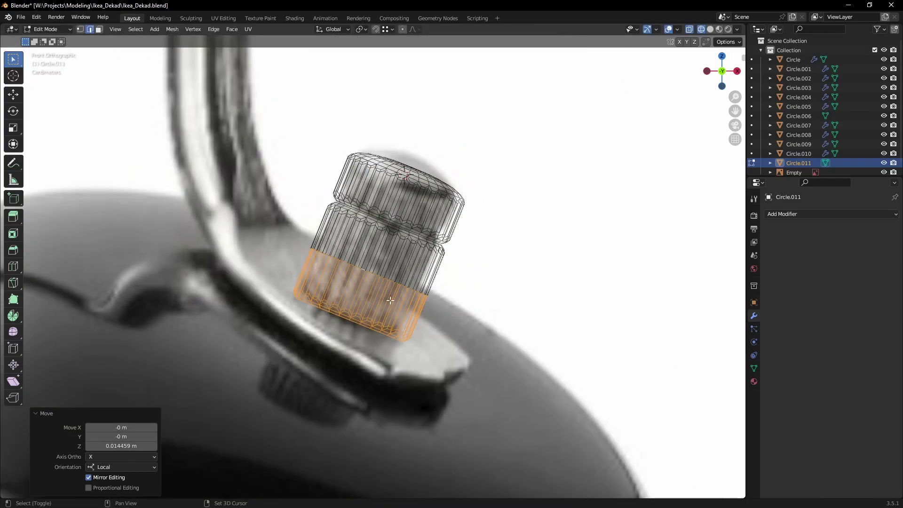
pyautogui.scroll(5, 391, 300)
# Merge overlapping seam vertices by distance and shift the linked lower body slightly along its axis
pyautogui.hotkey('alt', 'z')
pyautogui.keyDown('alt'); pyautogui.click(463, 279); pyautogui.keyUp('alt')
pyautogui.hotkey('alt', 'z')
pyautogui.hotkey('alt', 'z')
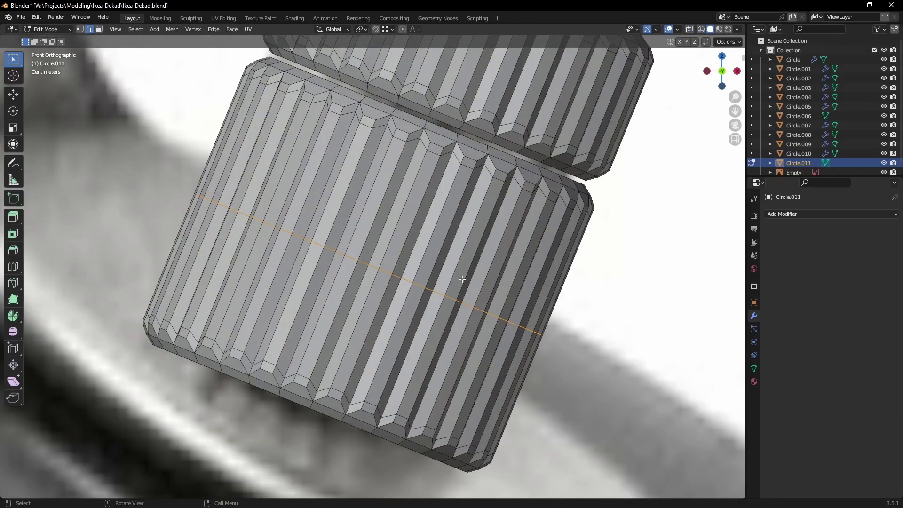
pyautogui.click(449, 314)
pyautogui.press('a')
pyautogui.scroll(-3, 450, 317)
pyautogui.hotkey('alt', 'a')
pyautogui.scroll(3, 392, 276)
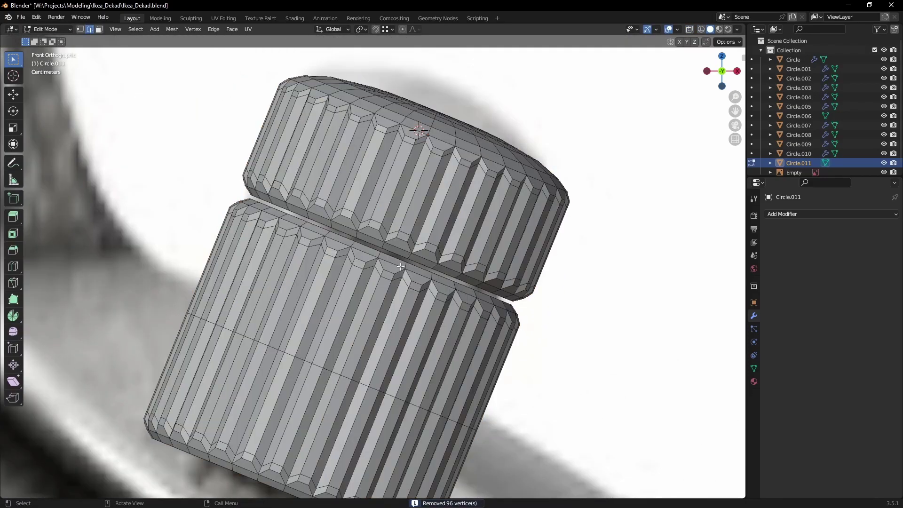
pyautogui.press('l')
pyautogui.scroll(-3, 392, 275)
pyautogui.hotkey('alt', 'z')
pyautogui.hotkey('alt', 'z')
# Add a level-1 Subdivision modifier to the knob and reposition the linked upper cap
pyautogui.scroll(3, 390, 301)
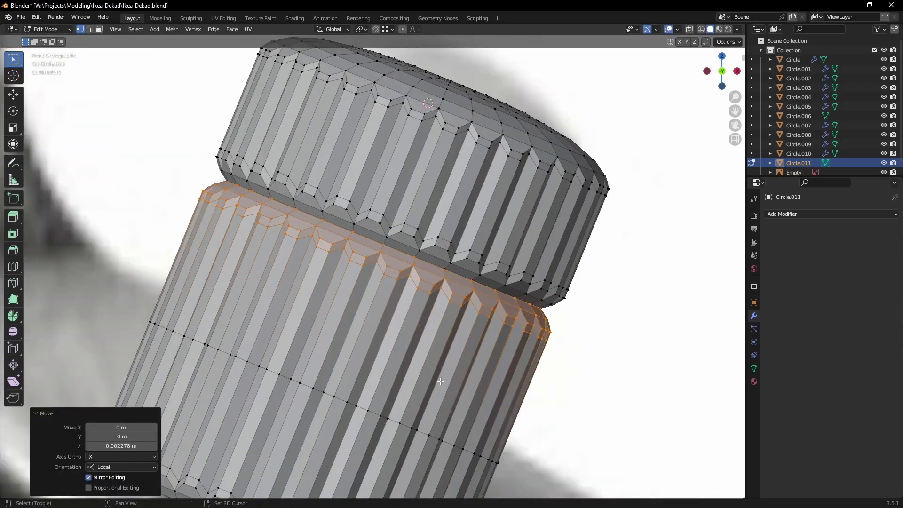
pyautogui.press('Tab')
pyautogui.hotkey('ctrl', '1')
pyautogui.press('Tab')
pyautogui.scroll(2, 386, 314)
pyautogui.scroll(2, 405, 278)
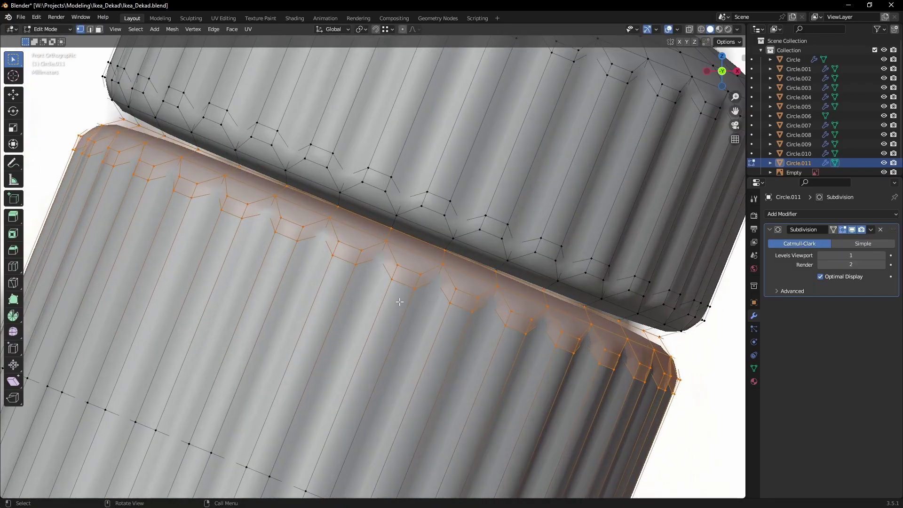
pyautogui.scroll(2, 420, 235)
pyautogui.hotkey('shift', 'l')
pyautogui.press('l')
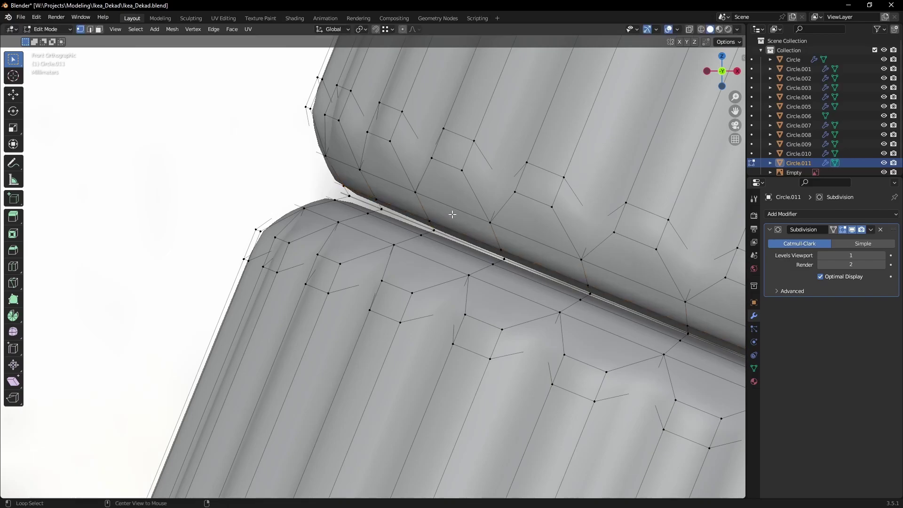
pyautogui.press('g')
pyautogui.click(437, 288)
pyautogui.press('Tab')
# Edge-slide a support loop toward the lower body's bottom edge
pyautogui.scroll(-5, 419, 275)
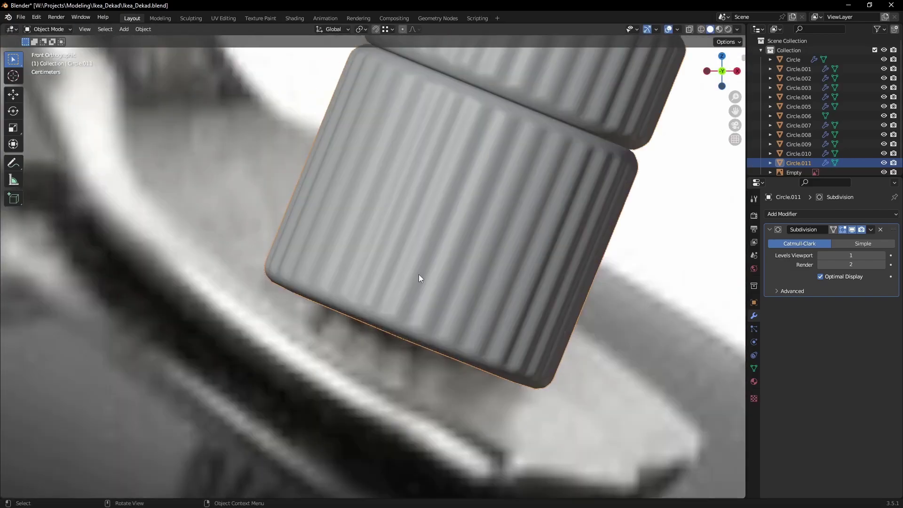
pyautogui.press('Tab')
pyautogui.scroll(2, 404, 292)
pyautogui.scroll(2, 399, 264)
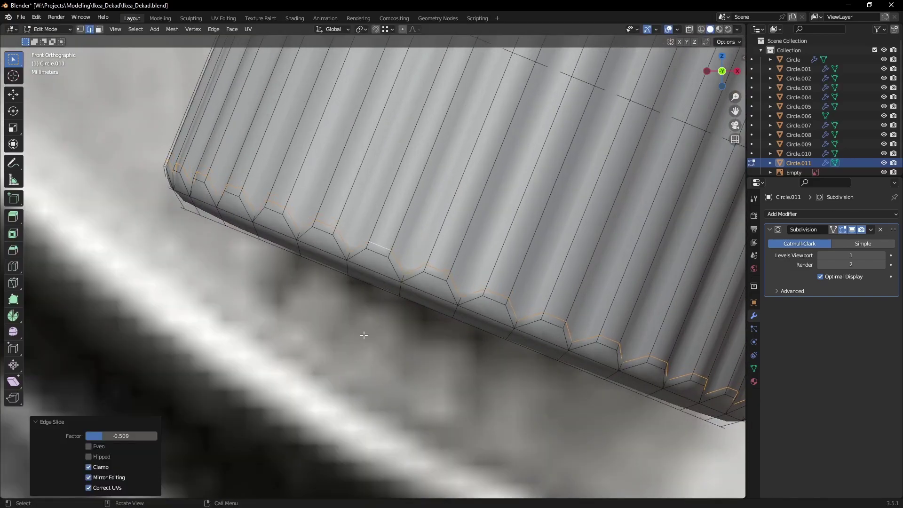
pyautogui.keyDown('shift'); pyautogui.moveTo(363, 335); pyautogui.dragTo(441, 166, button='middle'); pyautogui.keyUp('shift')
pyautogui.click(495, 109)
pyautogui.keyDown('shift'); pyautogui.moveTo(496, 109); pyautogui.dragTo(399, 248, button='middle'); pyautogui.keyUp('shift')
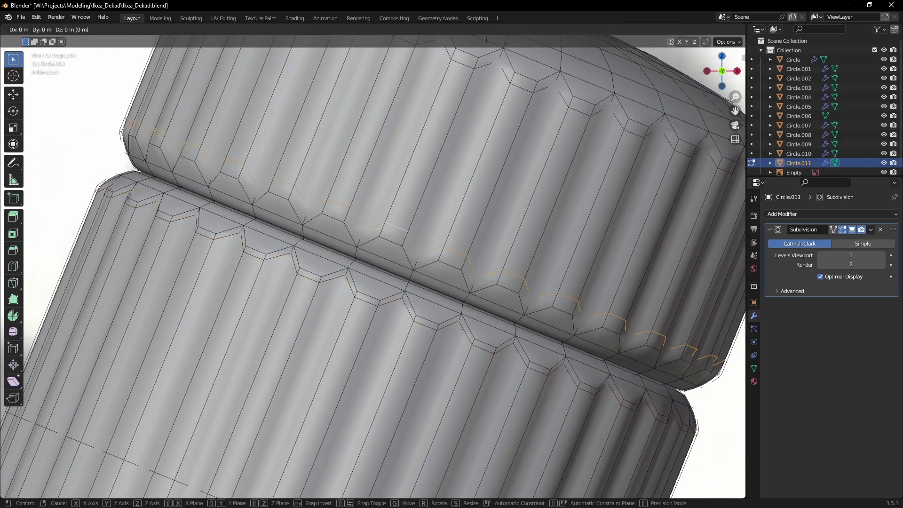
# Add centred support edge loops on the cap and preview the smoothed result
pyautogui.press('Escape')
pyautogui.keyDown('shift'); pyautogui.moveTo(447, 123); pyautogui.dragTo(400, 248, button='middle'); pyautogui.keyUp('shift')
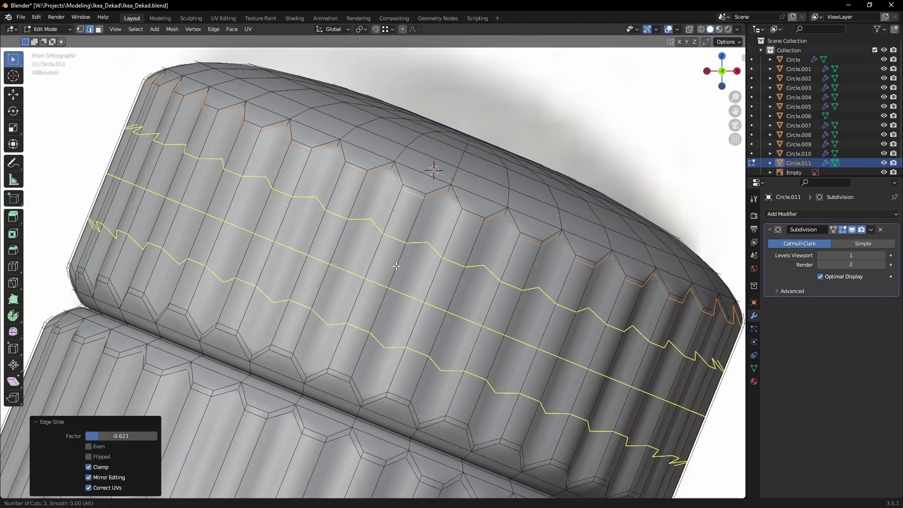
pyautogui.click(397, 266)
pyautogui.rightClick(397, 266)
pyautogui.scroll(-5, 397, 266)
pyautogui.scroll(4, 416, 253)
pyautogui.press('Tab')
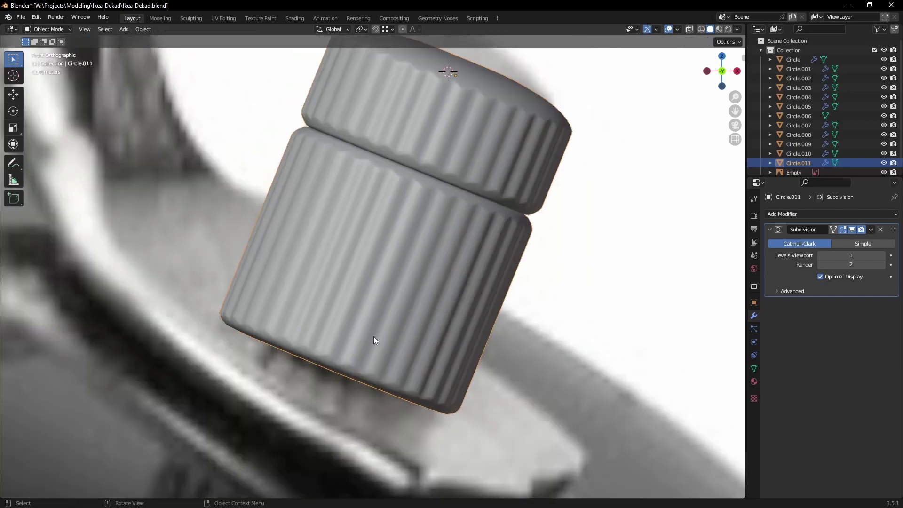
# Frame the knob in front view in edit mode with see-through display on
pyautogui.moveTo(373, 337)
pyautogui.mouseDown(button='middle')
pyautogui.moveTo(313, 311)
pyautogui.moveTo(363, 291)
pyautogui.moveTo(400, 296)
pyautogui.moveTo(434, 273)
pyautogui.mouseUp(button='middle')
pyautogui.click(434, 273)
pyautogui.press('KP_1')
pyautogui.scroll(3, 410, 202)
pyautogui.press('Tab')
pyautogui.press('KP_Decimal')
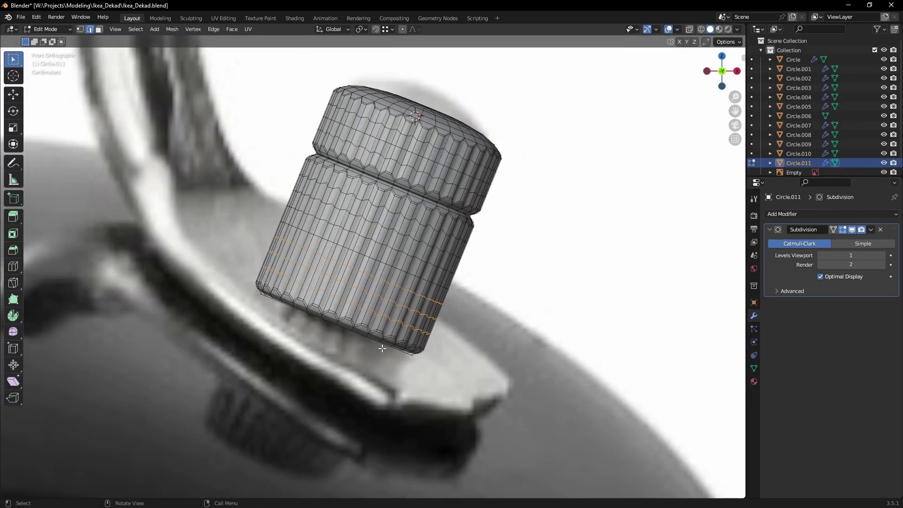
pyautogui.moveTo(405, 211); pyautogui.dragTo(380, 312, button='middle')
pyautogui.hotkey('alt', 'z')
# Select the knob's inner rim loop and extrude it inward into a thin wall
pyautogui.moveTo(358, 282)
pyautogui.mouseDown(button='middle')
pyautogui.moveTo(459, 232)
pyautogui.moveTo(420, 138)
pyautogui.mouseUp(button='middle')
pyautogui.press('c')
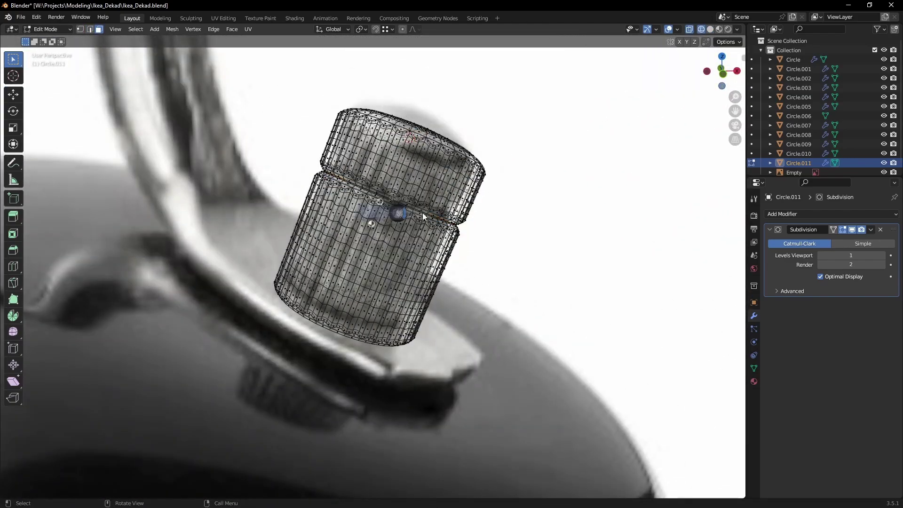
pyautogui.click(423, 216)
pyautogui.moveTo(423, 217); pyautogui.dragTo(386, 273, button='middle')
pyautogui.keyDown('alt'); pyautogui.click(387, 251); pyautogui.keyUp('alt')
pyautogui.scroll(2, 387, 251)
pyautogui.press('s')
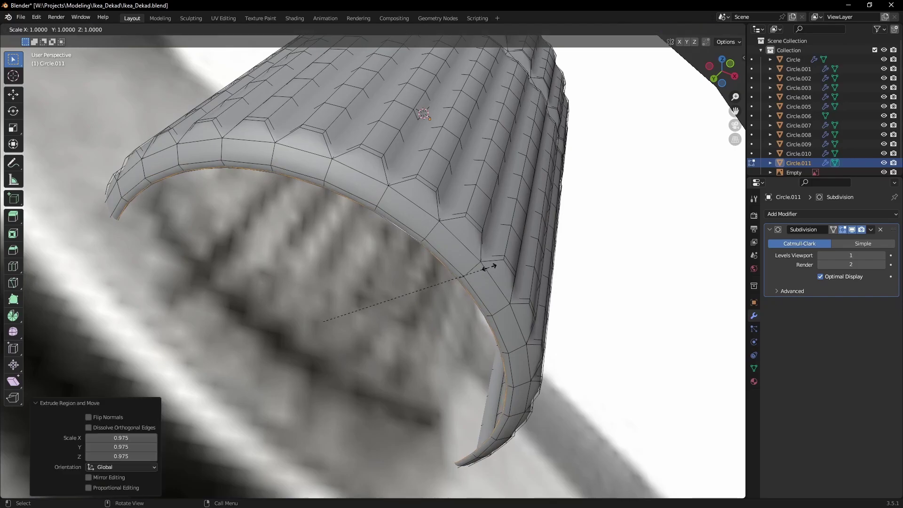
pyautogui.click(478, 307)
pyautogui.moveTo(466, 313); pyautogui.dragTo(431, 289, button='middle')
pyautogui.scroll(3, 431, 290)
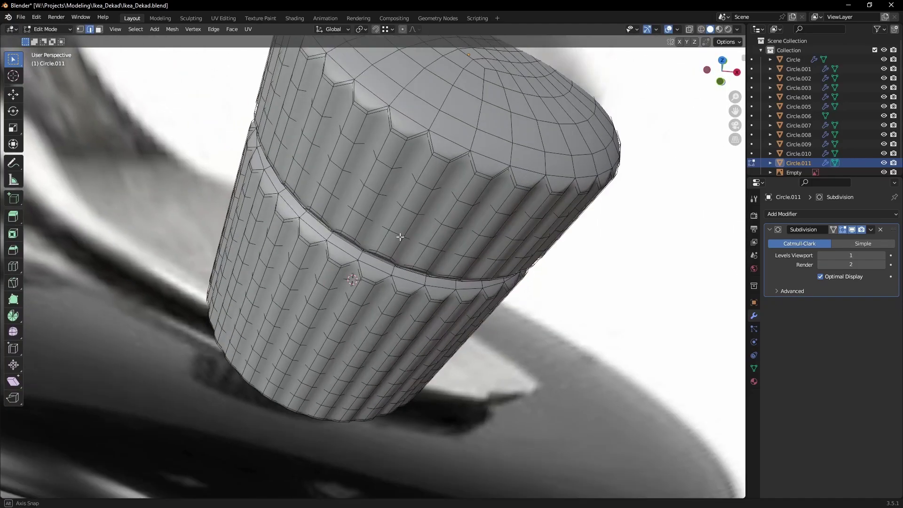
# Select all flute edge loops with matching face angles using Select Similar
pyautogui.keyDown('alt'); pyautogui.click(384, 162); pyautogui.keyUp('alt')
pyautogui.hotkey('shift', 'g')
pyautogui.click(372, 196)
pyautogui.moveTo(372, 197)
pyautogui.mouseDown(button='middle')
pyautogui.moveTo(399, 221)
pyautogui.moveTo(392, 207)
pyautogui.moveTo(310, 216)
pyautogui.mouseUp(button='middle')
pyautogui.scroll(-2, 393, 207)
pyautogui.scroll(3, 390, 199)
pyautogui.scroll(2, 390, 199)
# Inspect the hollow knob's interior, then reset its origin to the 3D cursor at the base
pyautogui.press('Tab')
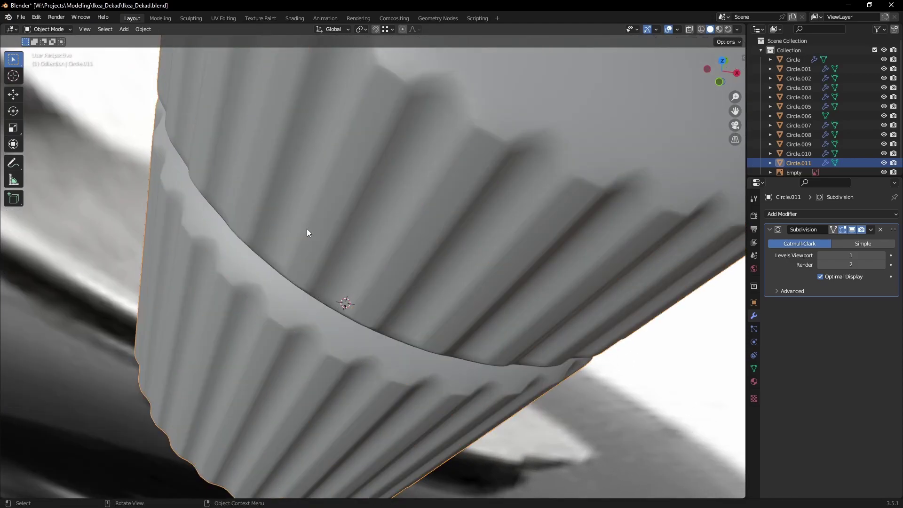
pyautogui.scroll(-4, 375, 260)
pyautogui.scroll(-2, 375, 259)
pyautogui.press('Tab')
pyautogui.scroll(3, 380, 253)
pyautogui.moveTo(380, 253)
pyautogui.mouseDown(button='middle')
pyautogui.moveTo(400, 244)
pyautogui.moveTo(369, 284)
pyautogui.mouseUp(button='middle')
pyautogui.press('Tab')
pyautogui.press('Tab')
pyautogui.press('Tab')
pyautogui.scroll(-3, 356, 294)
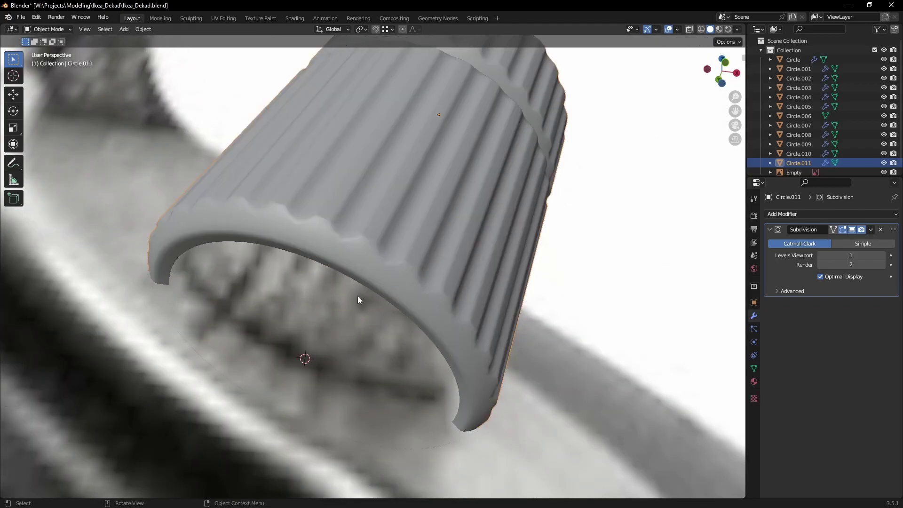
pyautogui.scroll(-3, 367, 282)
pyautogui.rightClick(382, 255)
pyautogui.click(382, 255)
pyautogui.press('KP_1')
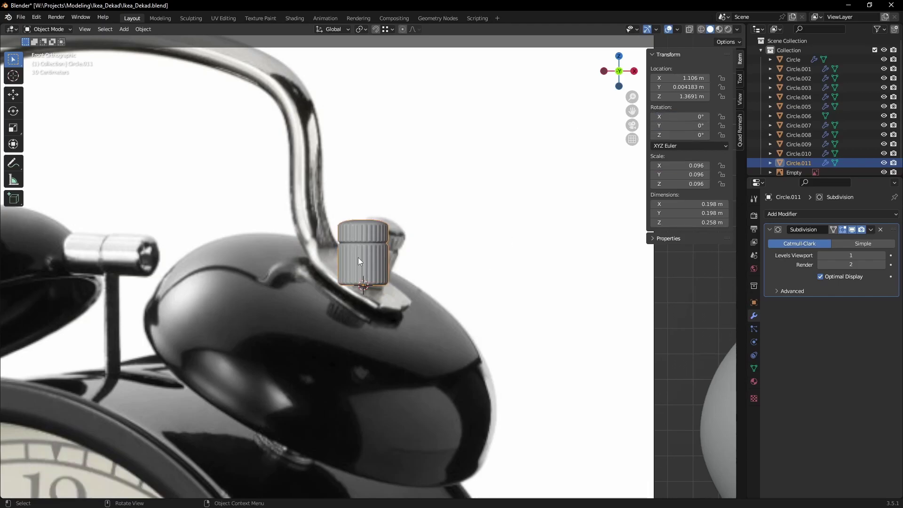
# Tilt the winder knob 35° and move it along its own axis onto the bell
pyautogui.scroll(-5, 358, 258)
pyautogui.scroll(2, 276, 298)
pyautogui.click(348, 358)
pyautogui.hotkey('shift', 's')
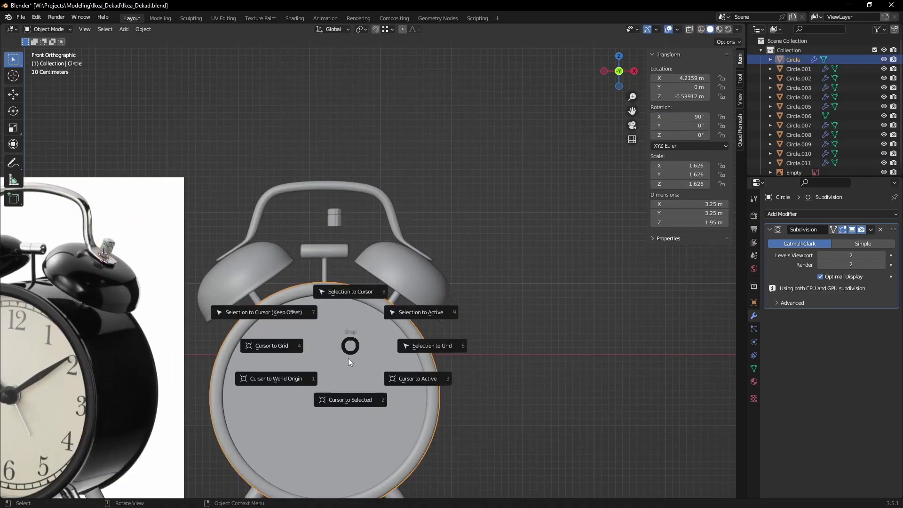
pyautogui.hotkey('shift', 's')
pyautogui.click(337, 168)
pyautogui.write('3')
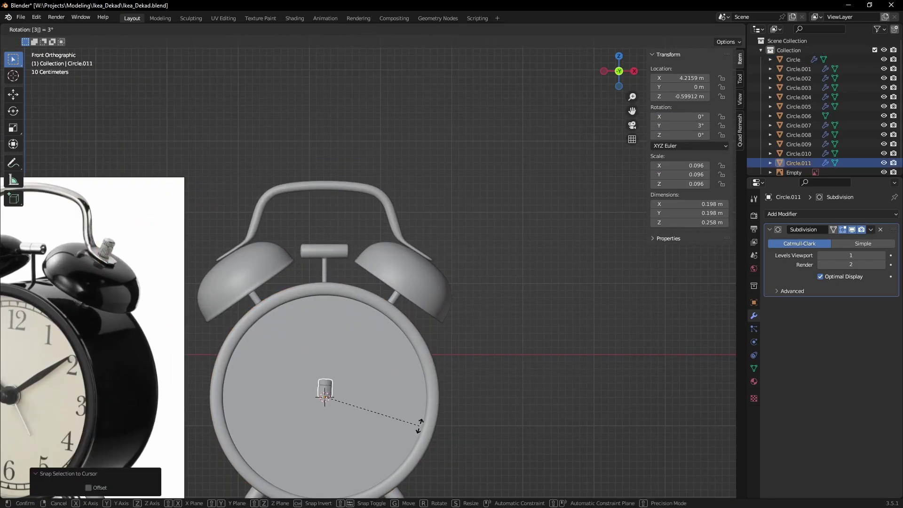
pyautogui.press('5')
pyautogui.press('Return')
pyautogui.scroll(5, 413, 403)
pyautogui.press('g')
pyautogui.press('z')
pyautogui.press('z')
pyautogui.click(514, 192)
# In wireframe view, slide the knob further along its axis to seat it on the bell
pyautogui.scroll(3, 495, 304)
pyautogui.hotkey('shift', 'z')
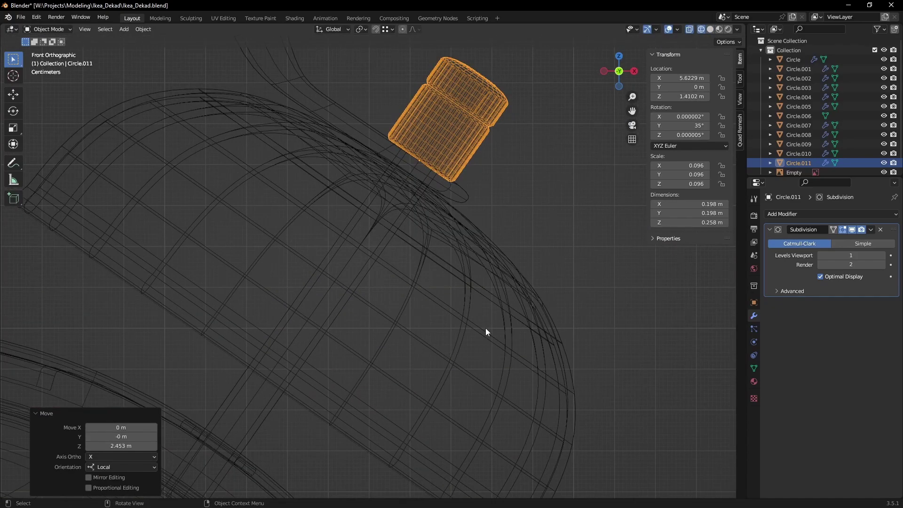
pyautogui.press('g')
pyautogui.press('z')
pyautogui.press('z')
pyautogui.click(484, 254)
# Check the handle mesh in edit mode, then reselect the winder knob in solid shading
pyautogui.click(473, 193)
pyautogui.press('Tab')
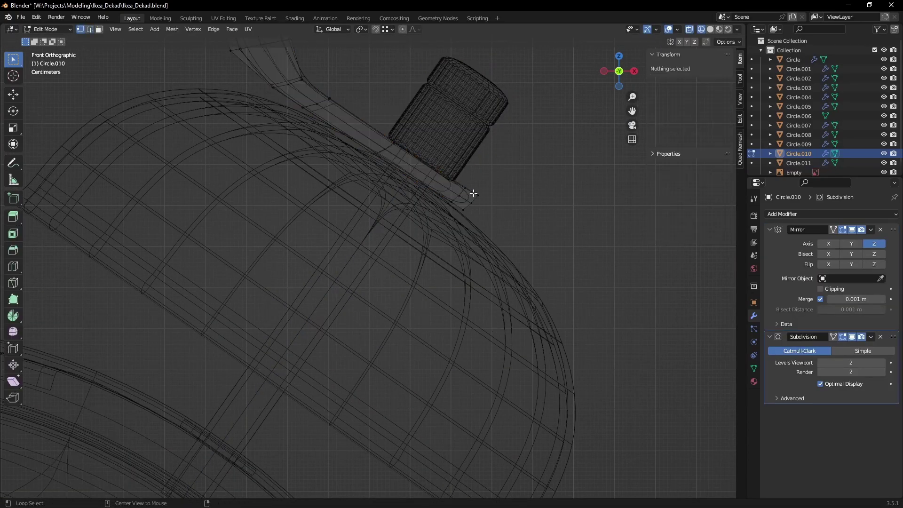
pyautogui.click(483, 216)
pyautogui.press('Tab')
pyautogui.scroll(-3, 470, 212)
pyautogui.click(462, 208)
pyautogui.hotkey('shift', 'z')
pyautogui.scroll(-2, 476, 299)
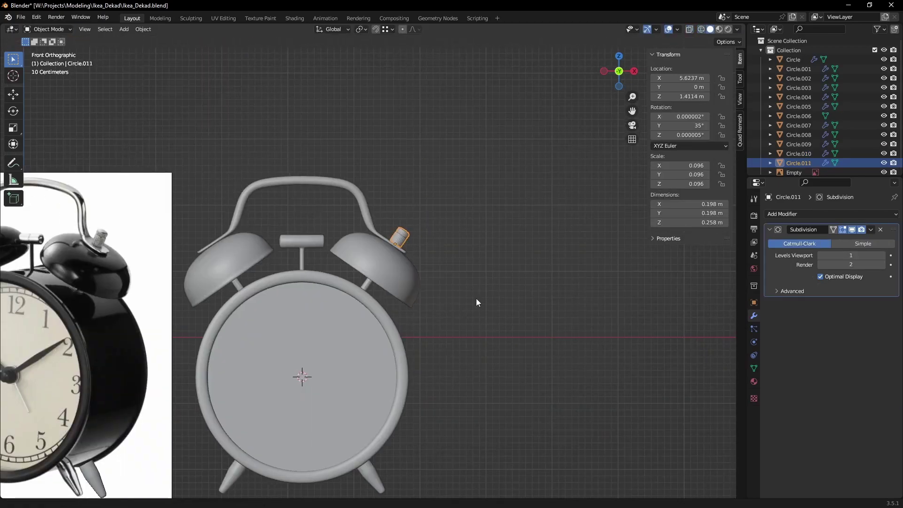
pyautogui.press('z')
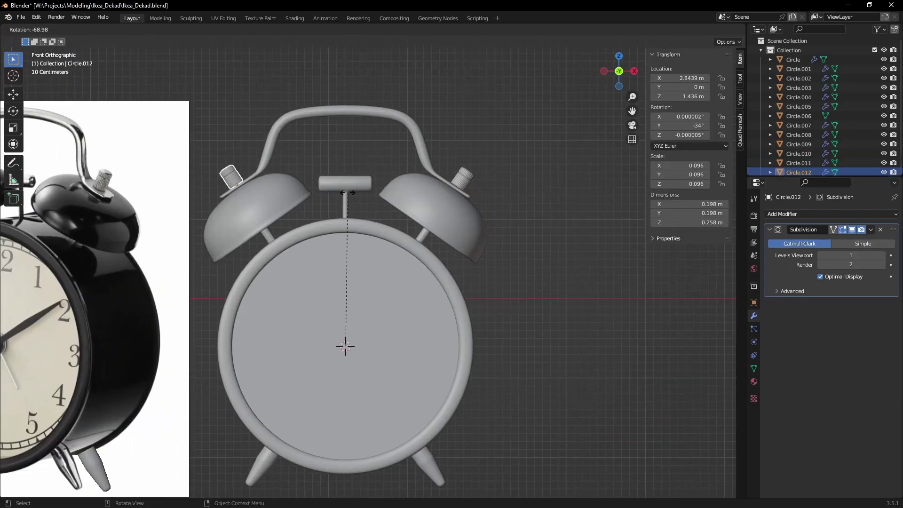
# Select both winder knobs and shift them along Y from the top view
pyautogui.keyDown('shift'); pyautogui.click(463, 178); pyautogui.keyUp('shift')
pyautogui.moveTo(356, 292); pyautogui.dragTo(402, 224, button='middle')
pyautogui.press('KP_7')
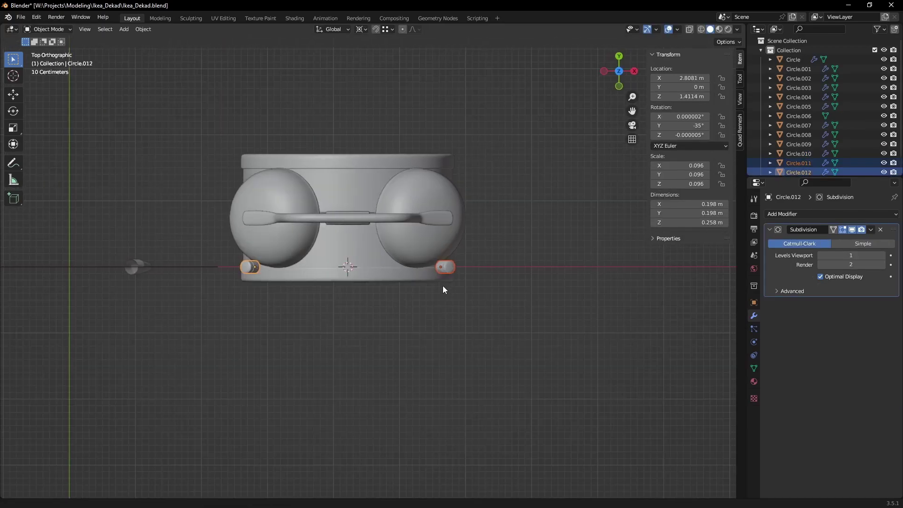
pyautogui.press('g')
pyautogui.press('y')
pyautogui.click(469, 276)
pyautogui.press('KP_Decimal')
pyautogui.hotkey('shift', 'z')
pyautogui.moveTo(292, 327); pyautogui.dragTo(403, 337, button='middle')
pyautogui.hotkey('shift', 'z')
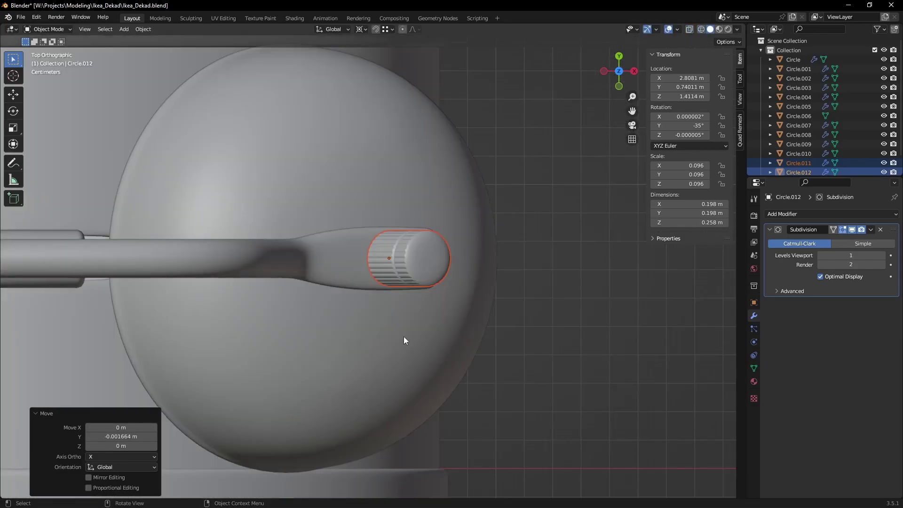
pyautogui.scroll(-4, 412, 270)
# Select the handle piece and apply its Mirror modifier
pyautogui.press('a')
pyautogui.moveTo(412, 269)
pyautogui.mouseDown(button='middle')
pyautogui.moveTo(412, 305)
pyautogui.moveTo(405, 266)
pyautogui.mouseUp(button='middle')
pyautogui.click(404, 155)
pyautogui.hotkey('ctrl', 'a')
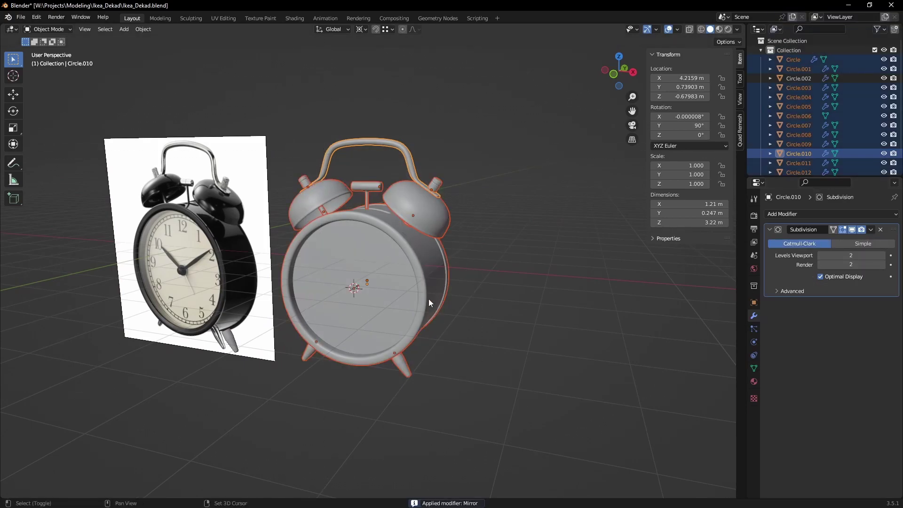
# Join all the Circle clock parts into a single object with Ctrl+J
pyautogui.keyDown('shift'); pyautogui.click(430, 296); pyautogui.keyUp('shift')
pyautogui.hotkey('ctrl', 'j')
pyautogui.scroll(1, 435, 296)
pyautogui.press('Tab')
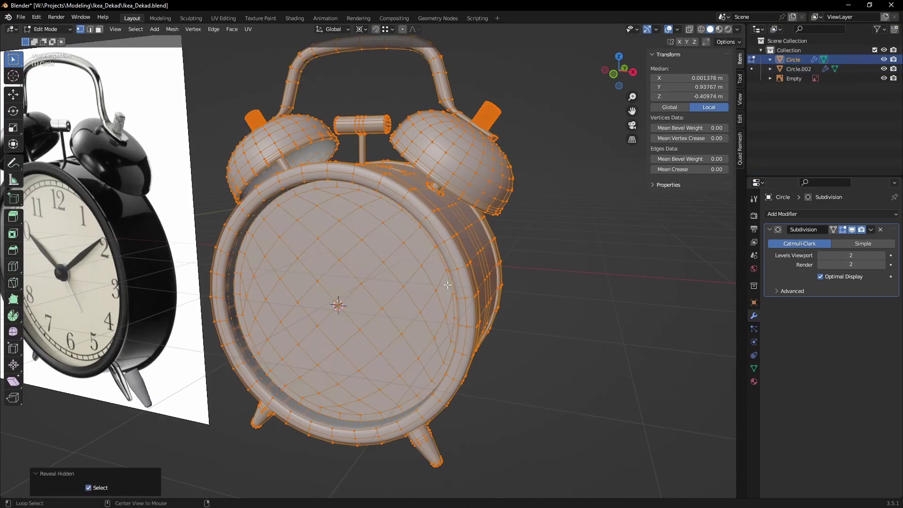
pyautogui.press('Tab')
pyautogui.moveTo(422, 320); pyautogui.dragTo(348, 320, button='middle')
# Delete the reference image Empty and the stray Circle.002 leg piece
pyautogui.click(275, 312)
pyautogui.press('Delete')
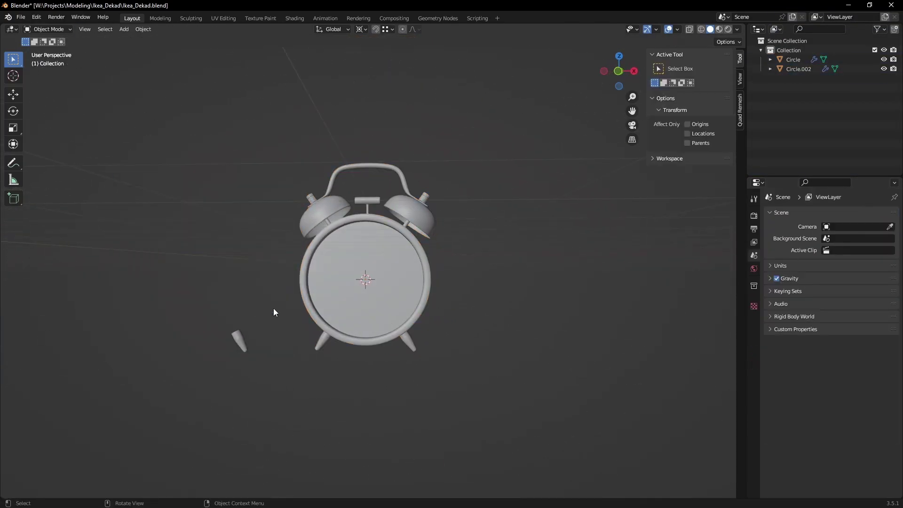
pyautogui.click(241, 342)
pyautogui.press('x')
# From the side view, tilt the clock about 4.19° and move it so its feet rest level on the ground
pyautogui.click(324, 351)
pyautogui.press('KP_3')
pyautogui.scroll(4, 324, 351)
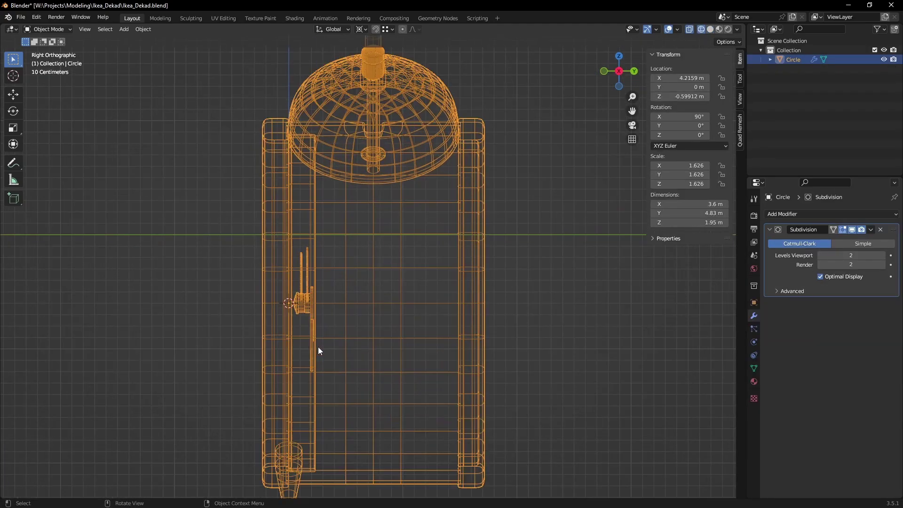
pyautogui.press('r')
pyautogui.click(485, 330)
pyautogui.press('g')
pyautogui.press('z')
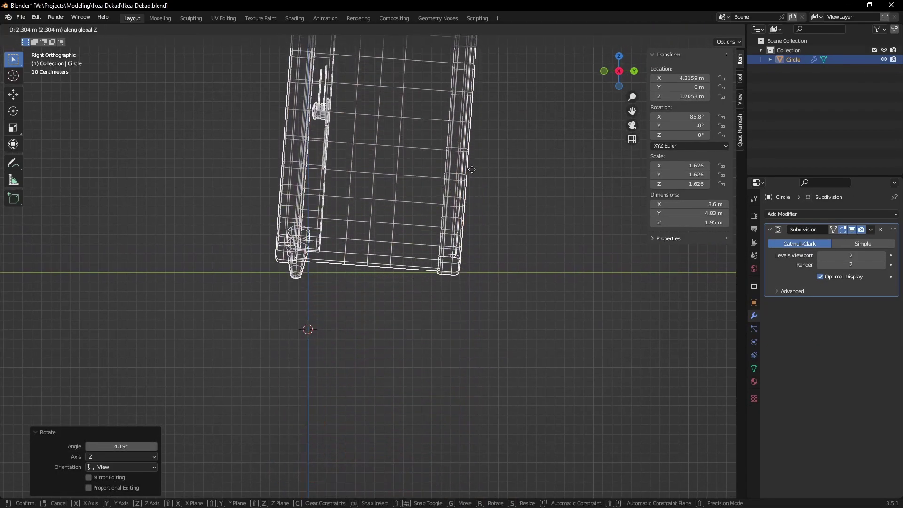
pyautogui.click(455, 264)
pyautogui.scroll(4, 456, 263)
pyautogui.press('r')
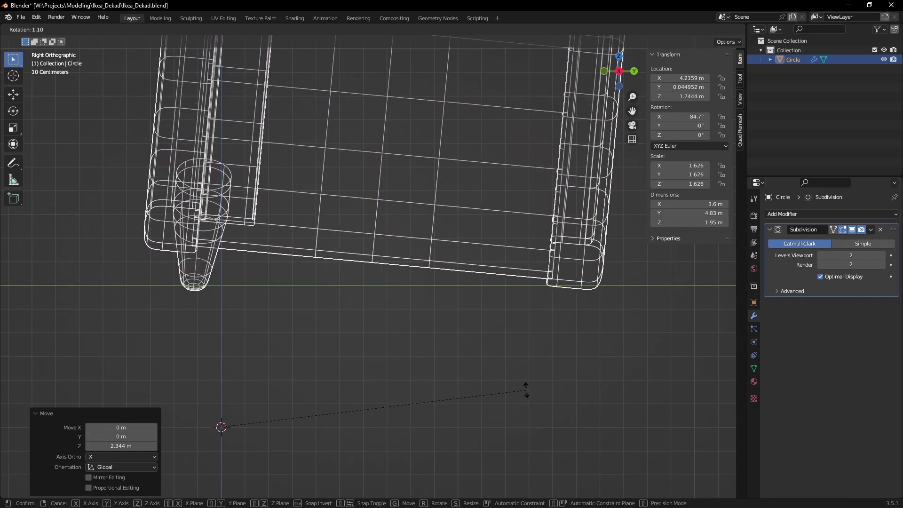
pyautogui.click(526, 390)
pyautogui.press('g')
pyautogui.click(556, 385)
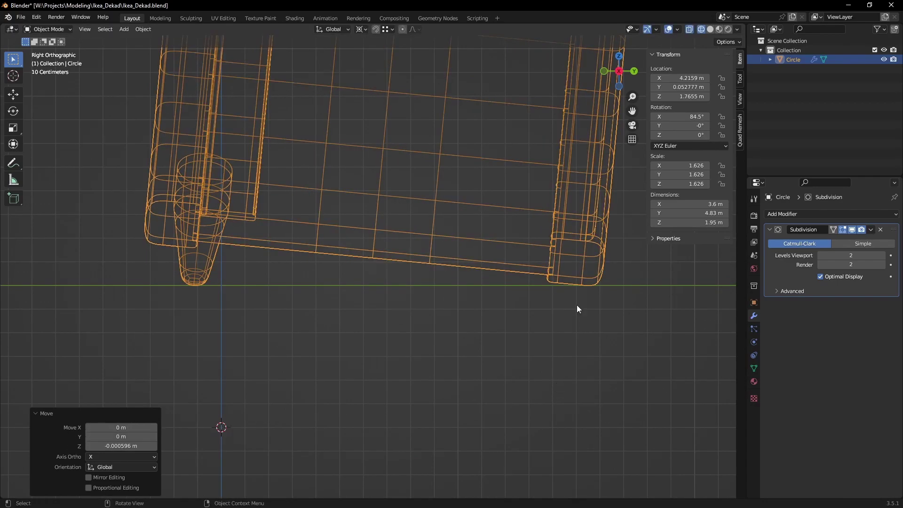
# Set the clock's origin to the bottom vertex of a leg
pyautogui.press('Tab')
pyautogui.click(207, 298)
pyautogui.scroll(3, 253, 331)
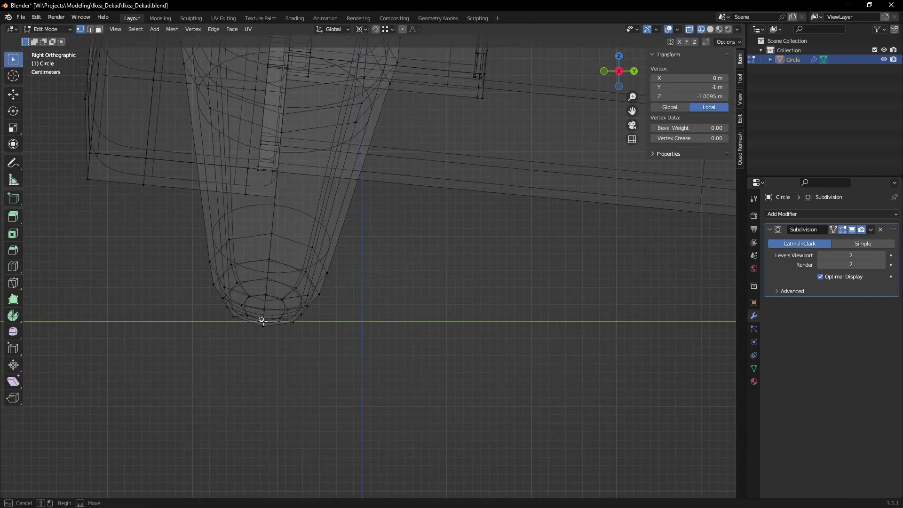
pyautogui.scroll(-3, 267, 323)
pyautogui.hotkey('shift', 's')
pyautogui.click(395, 376)
pyautogui.press('Tab')
pyautogui.press('q')
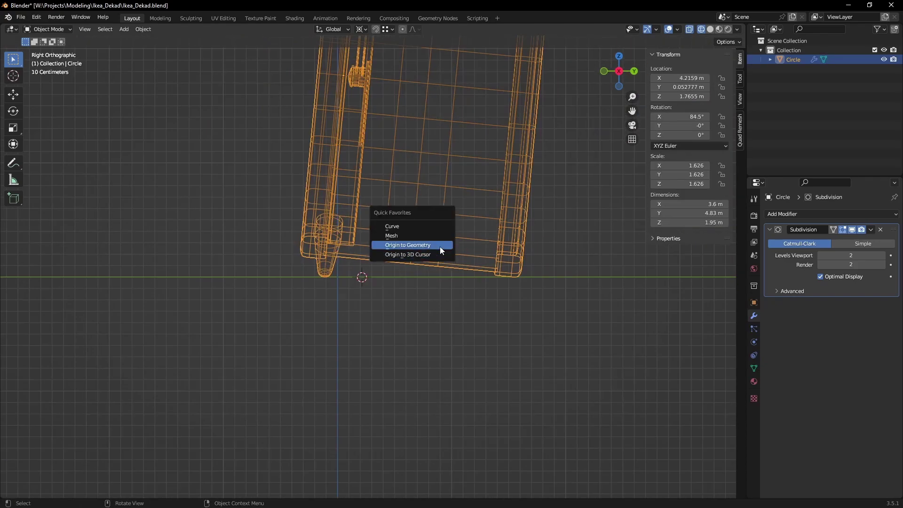
pyautogui.click(440, 247)
pyautogui.hotkey('shift', 'z')
pyautogui.moveTo(385, 280); pyautogui.dragTo(448, 273, button='middle')
# Snap the clock onto the world origin
pyautogui.hotkey('shift', 's')
pyautogui.click(377, 307)
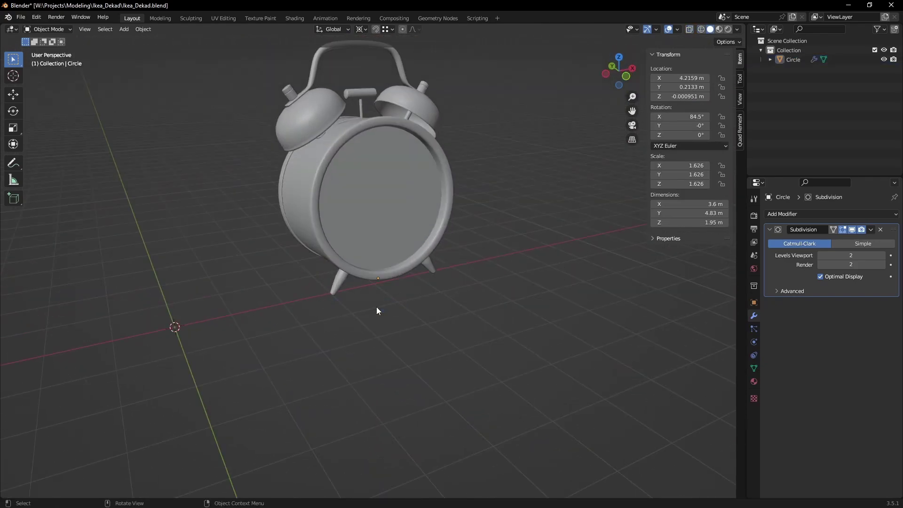
pyautogui.hotkey('shift', 's')
pyautogui.click(363, 219)
pyautogui.press('KP_Decimal')
pyautogui.moveTo(300, 267); pyautogui.dragTo(399, 275, button='middle')
pyautogui.scroll(3, 404, 272)
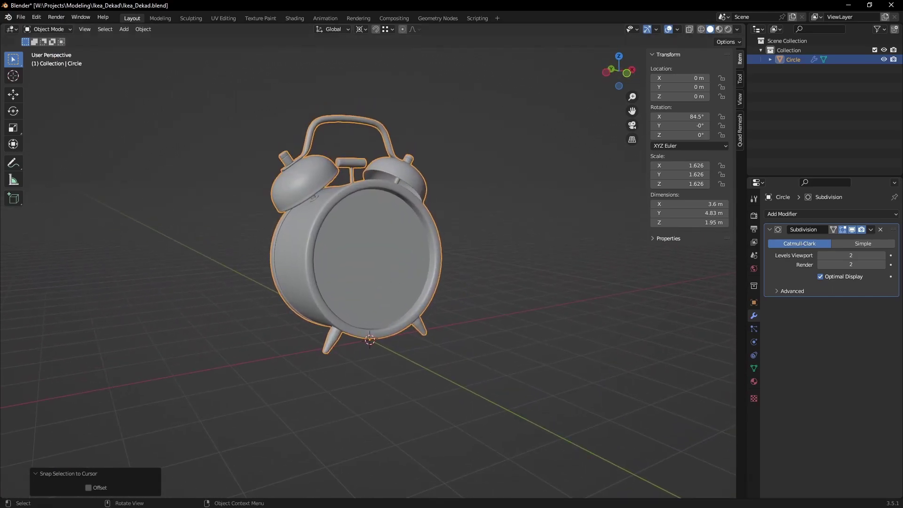
pyautogui.moveTo(405, 271); pyautogui.dragTo(475, 162, button='middle')
# Shrink the clock, apply its rotation, and set its height to 0.14 m
pyautogui.press('s')
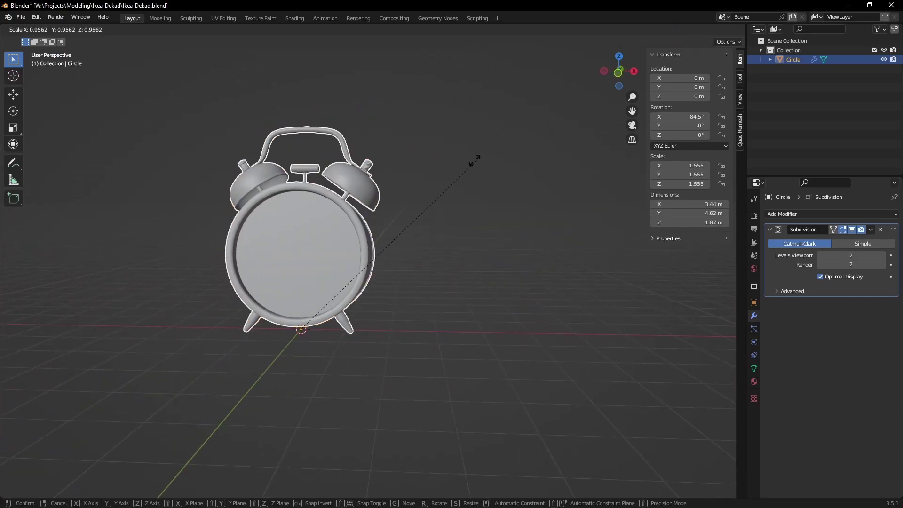
pyautogui.click(363, 285)
pyautogui.hotkey('ctrl', 'a')
pyautogui.click(462, 187)
pyautogui.press('s')
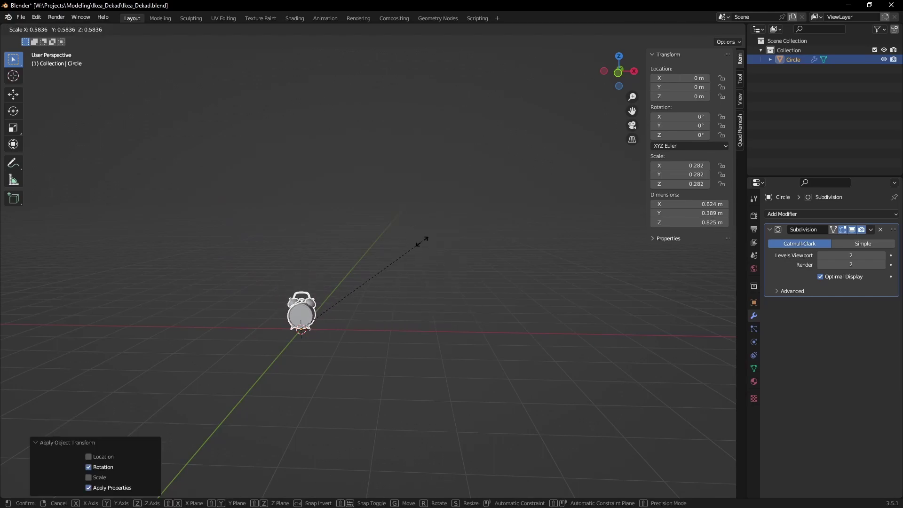
pyautogui.hotkey('shift', 'c')
pyautogui.write('4')
pyautogui.press('Return')
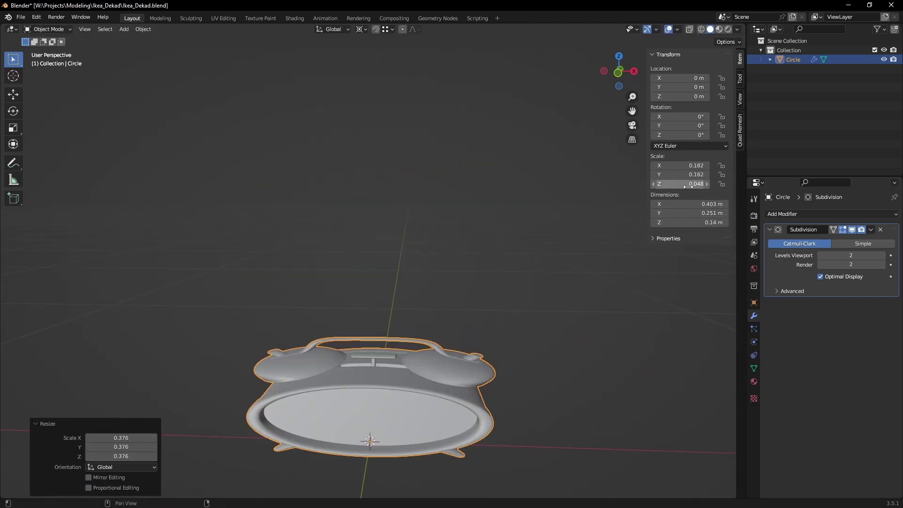
pyautogui.hotkey('ctrl', 'c')
pyautogui.hotkey('ctrl', 'v')
pyautogui.hotkey('ctrl', 'v')
# Finalize the clock at about 0.145 m tall, apply its scale, and begin adding a mesh plane
pyautogui.moveTo(400, 404); pyautogui.dragTo(470, 367, button='middle')
pyautogui.scroll(3, 547, 330)
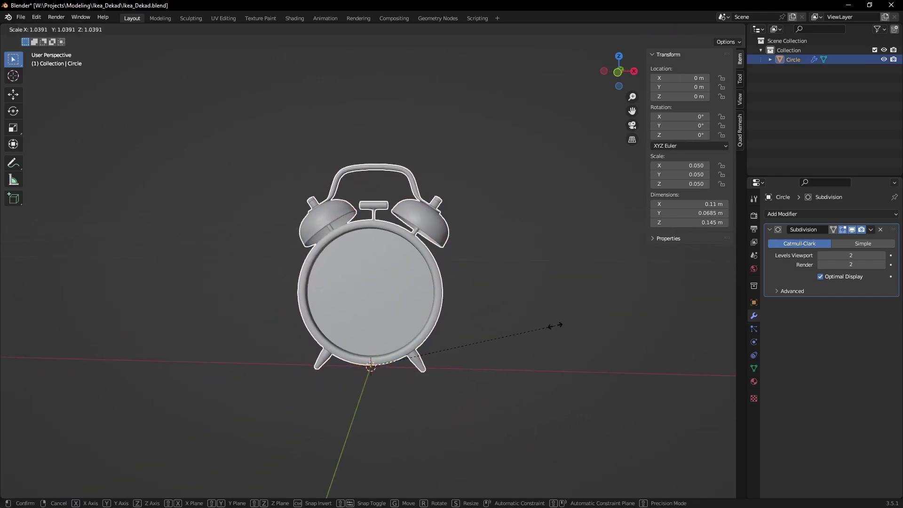
pyautogui.click(555, 325)
pyautogui.moveTo(555, 325); pyautogui.dragTo(471, 318, button='middle')
pyautogui.hotkey('ctrl', 'a')
pyautogui.click(371, 304)
pyautogui.moveTo(371, 304)
pyautogui.mouseDown(button='middle')
pyautogui.moveTo(324, 320)
pyautogui.moveTo(391, 313)
pyautogui.mouseUp(button='middle')
pyautogui.hotkey('shift', 'a')
pyautogui.click(438, 97)
# Add a plane under the clock, scale it into a floor, and extrude its back edge into a wall
pyautogui.press('s')
pyautogui.click(406, 303)
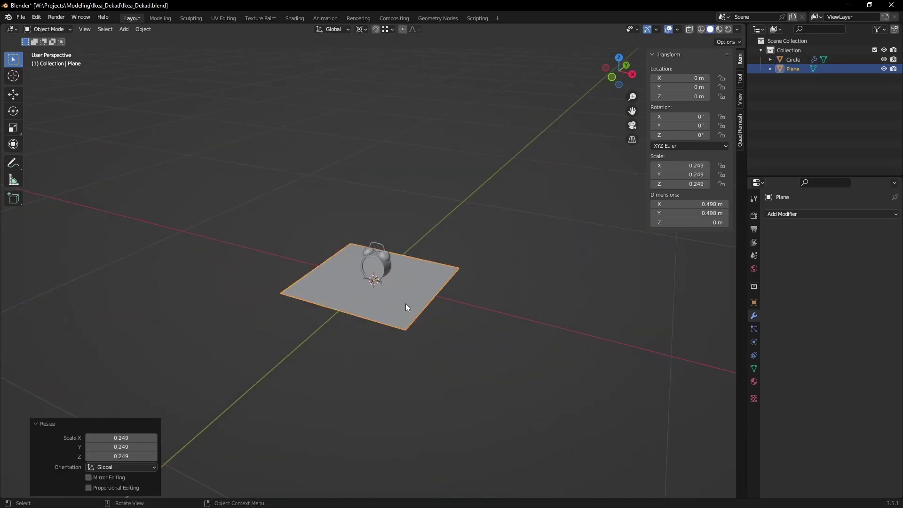
pyautogui.press('s')
pyautogui.click(455, 327)
pyautogui.press('Tab')
pyautogui.moveTo(454, 326); pyautogui.dragTo(434, 328, button='middle')
pyautogui.press('e')
pyautogui.click(454, 248)
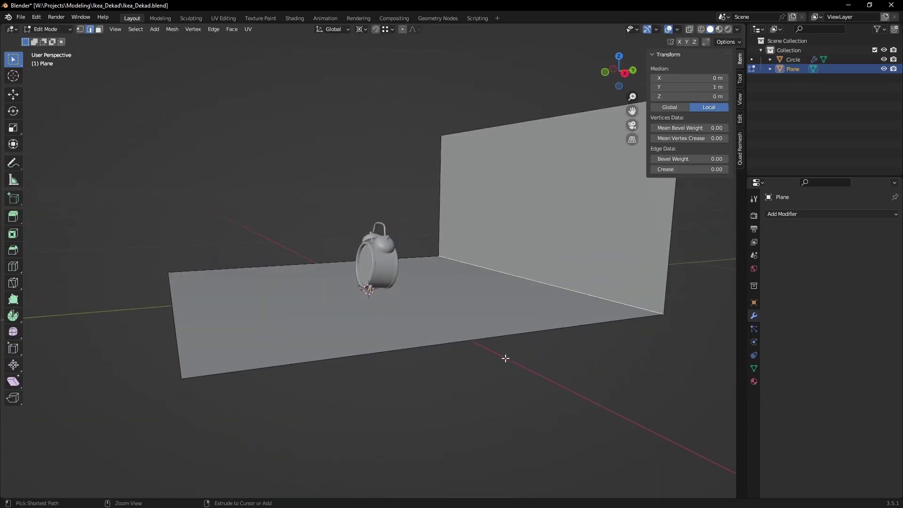
# Bevel the floor-wall corner into a curve and shade the backdrop smooth
pyautogui.hotkey('ctrl', 'b')
pyautogui.click(551, 433)
pyautogui.press('Tab')
pyautogui.scroll(5, 454, 350)
pyautogui.rightClick(453, 350)
pyautogui.click(447, 312)
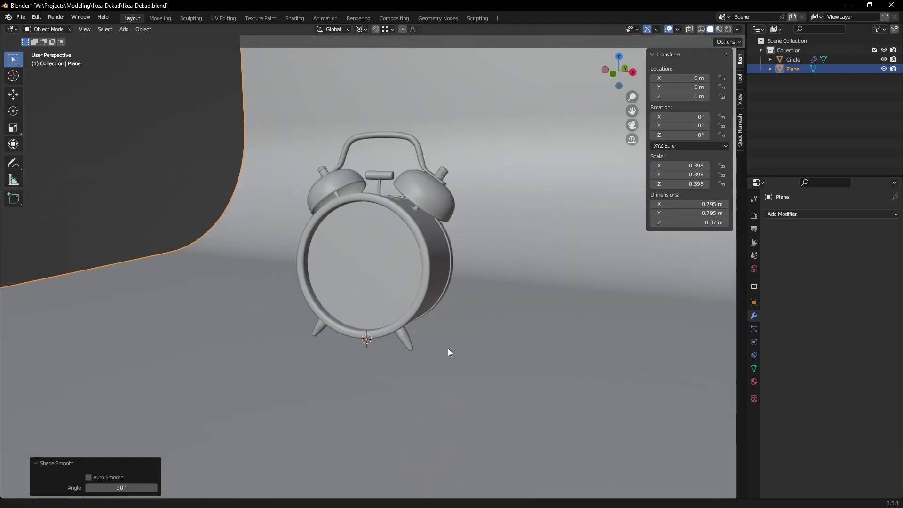
pyautogui.moveTo(448, 352); pyautogui.dragTo(445, 339, button='middle')
# Switch to Rendered shading lit by a bright studio HDRI instead of the scene world
pyautogui.press('z')
pyautogui.click(460, 284)
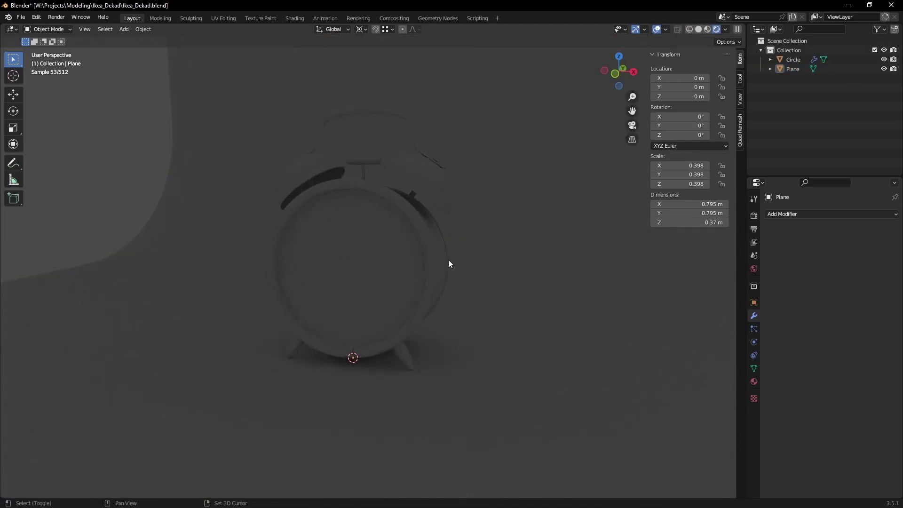
pyautogui.click(726, 29)
pyautogui.click(673, 86)
pyautogui.click(716, 105)
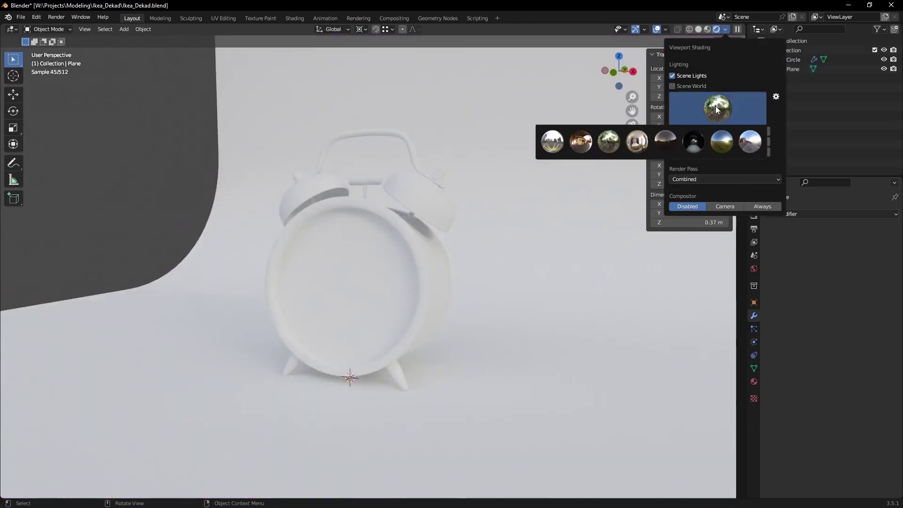
pyautogui.click(637, 141)
pyautogui.click(374, 279)
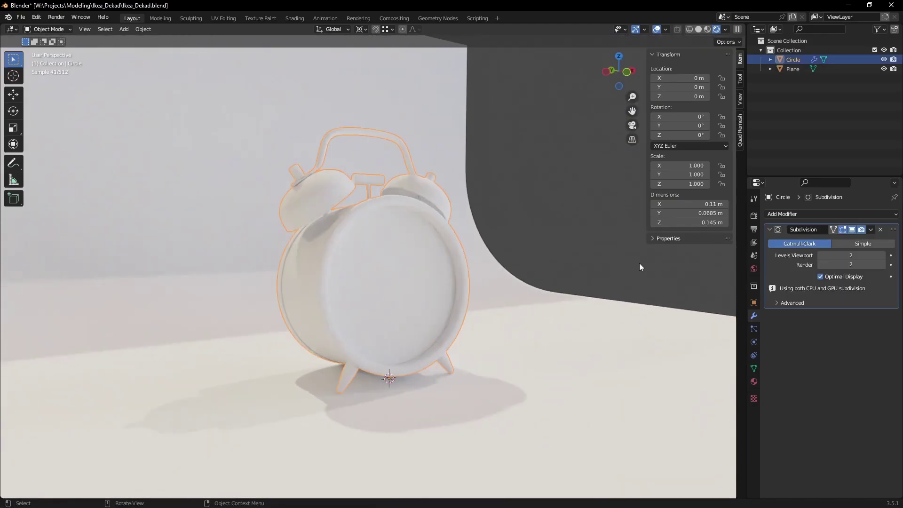
# Give the clock a new black, fully metallic material named Metal_Body
pyautogui.click(754, 382)
pyautogui.click(825, 254)
pyautogui.doubleClick(815, 253)
pyautogui.write('Metal_Body')
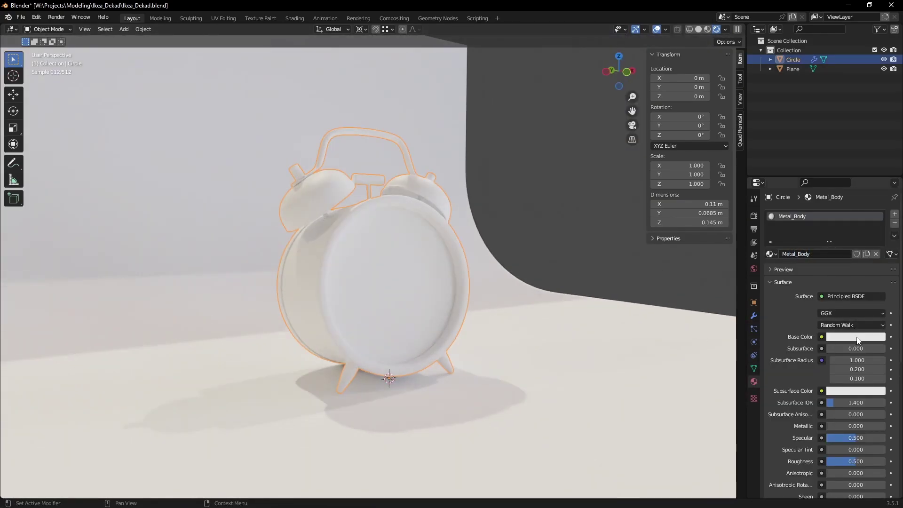
pyautogui.click(856, 337)
pyautogui.keyDown('ctrl'); pyautogui.scroll(-3, 840, 231); pyautogui.keyUp('ctrl')
pyautogui.keyDown('ctrl'); pyautogui.scroll(-6, 841, 231); pyautogui.keyUp('ctrl')
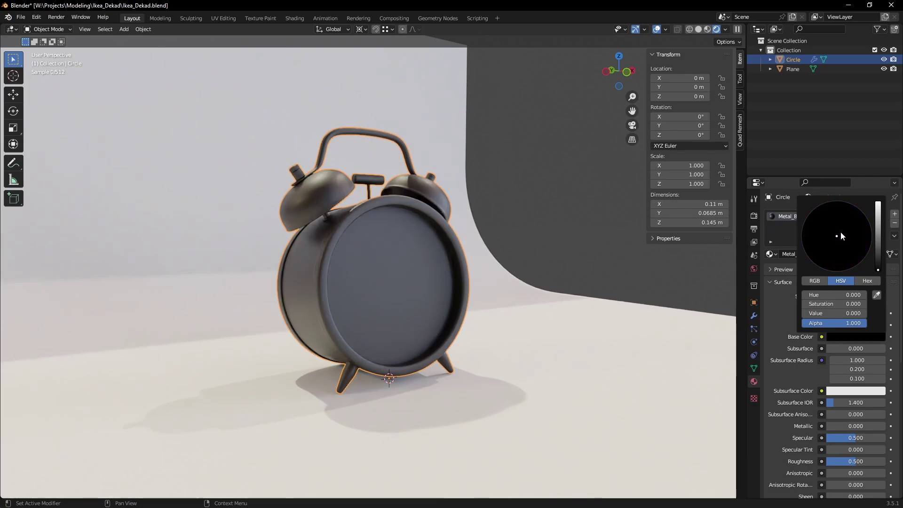
pyautogui.moveTo(840, 429); pyautogui.dragTo(887, 428)
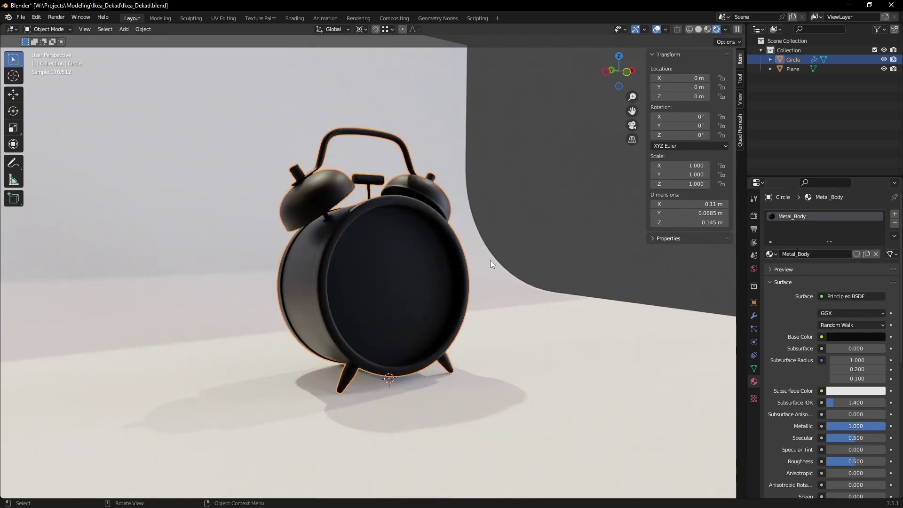
# Lower the Metal_Body roughness to 0.343 and raise Clearcoat to 1.0
pyautogui.moveTo(427, 261); pyautogui.dragTo(417, 276, button='middle')
pyautogui.scroll(2, 417, 276)
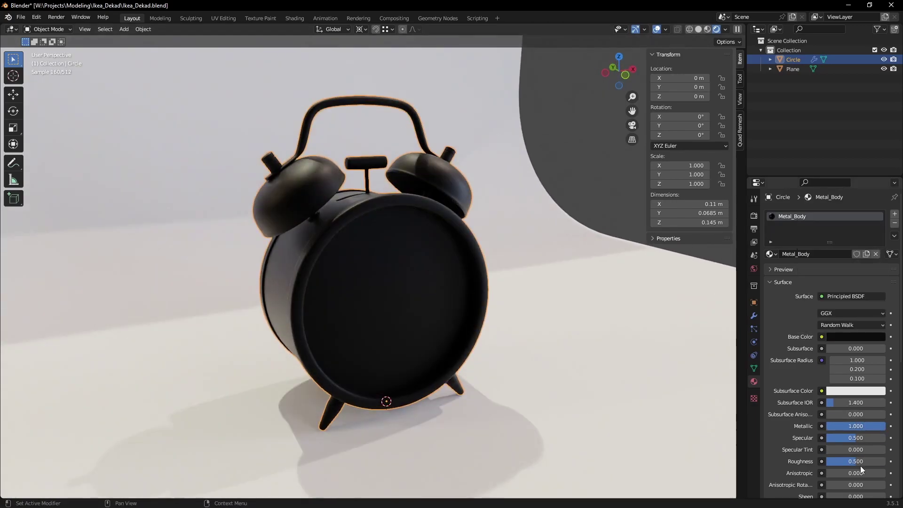
pyautogui.moveTo(860, 466); pyautogui.dragTo(847, 466)
pyautogui.moveTo(578, 350); pyautogui.dragTo(581, 295, button='middle')
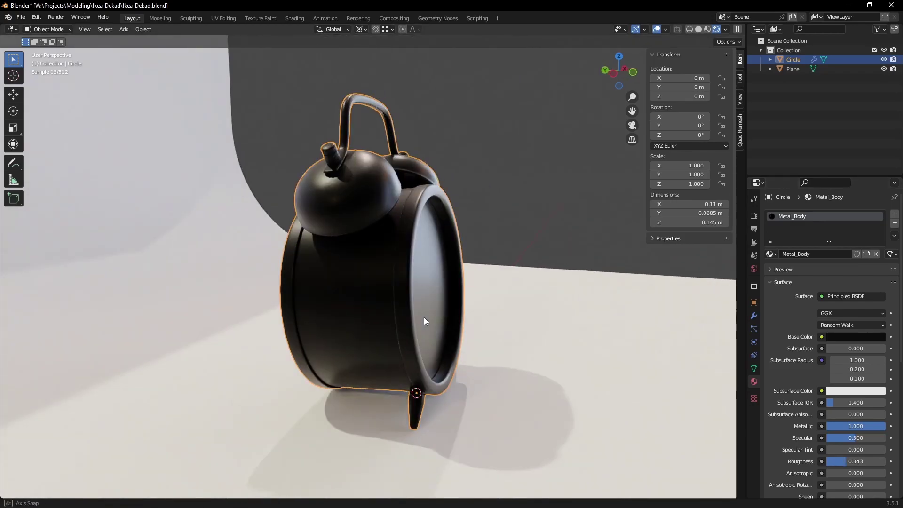
pyautogui.scroll(-3, 782, 360)
pyautogui.scroll(-2, 831, 408)
pyautogui.moveTo(832, 408); pyautogui.dragTo(885, 408)
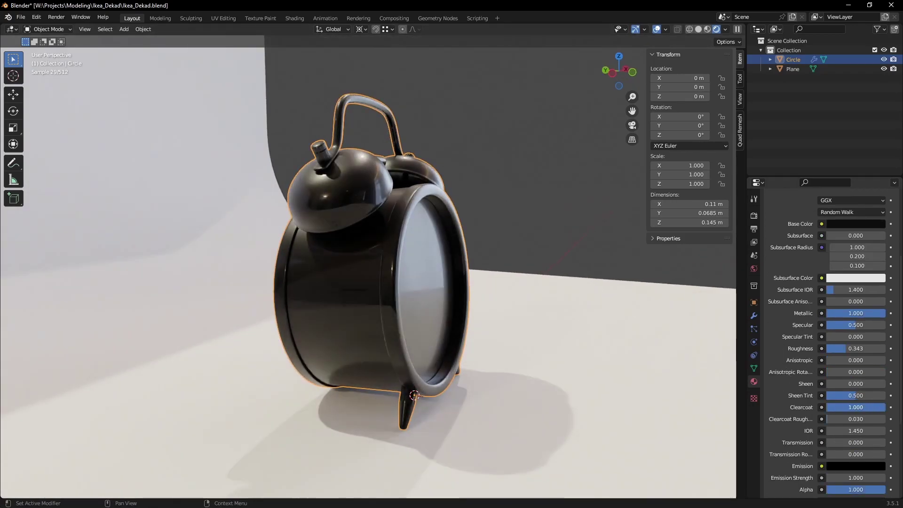
pyautogui.moveTo(461, 313); pyautogui.dragTo(393, 311, button='middle')
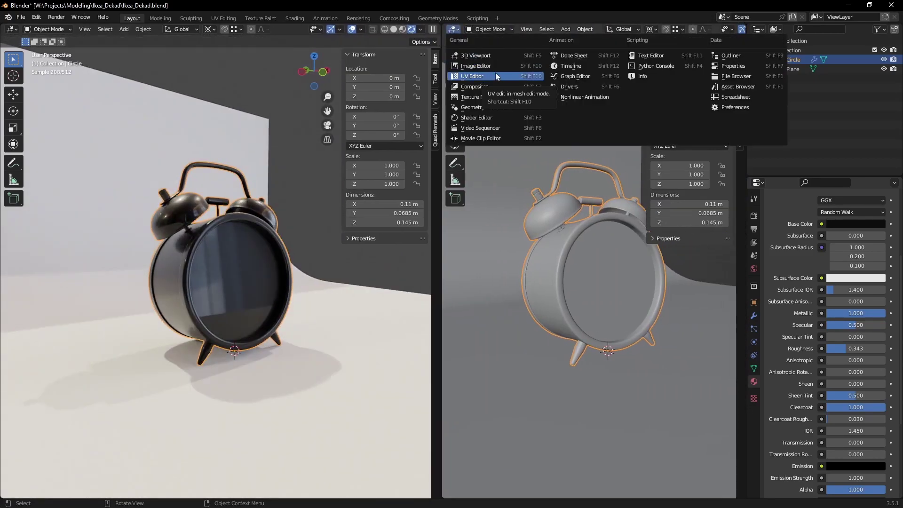
# Add a Glossy BSDF node with roughness 0.025 to the Metal_Body shader tree
pyautogui.click(507, 118)
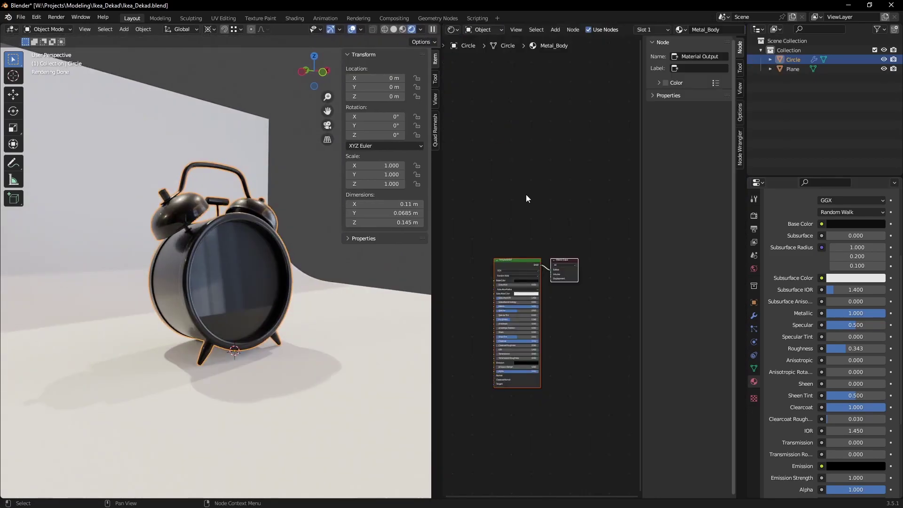
pyautogui.scroll(5, 535, 250)
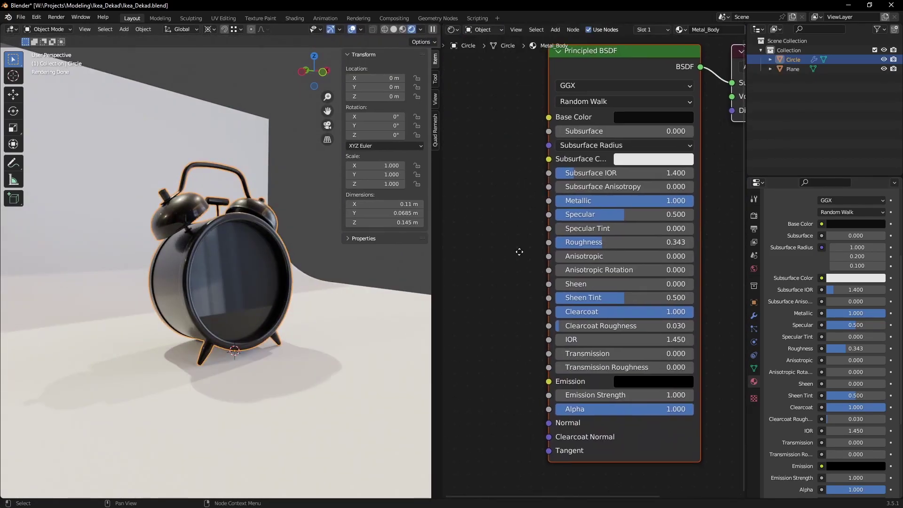
pyautogui.scroll(-1, 592, 266)
pyautogui.scroll(-3, 652, 310)
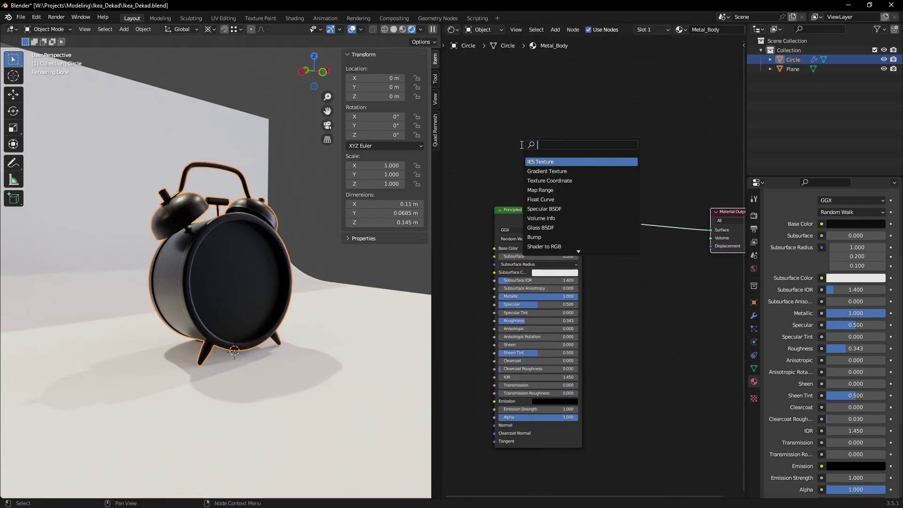
pyautogui.write('glossy')
pyautogui.press('Return')
pyautogui.click(541, 151)
pyautogui.scroll(2, 543, 185)
pyautogui.scroll(2, 543, 185)
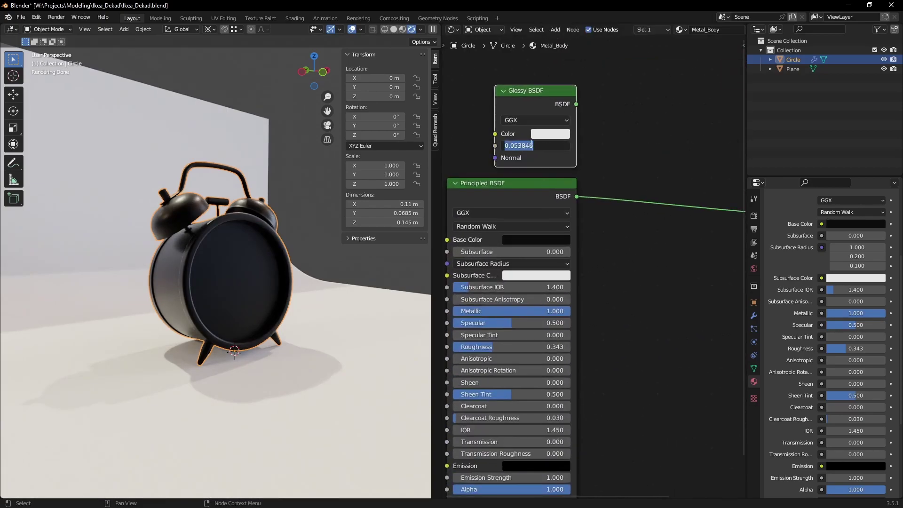
pyautogui.press('Return')
pyautogui.scroll(-2, 607, 150)
# Blend the Principled and Glossy shaders through a Mix Shader whose factor is driven by Fresnel
pyautogui.hotkey('shift', 'a')
pyautogui.click(624, 179)
pyautogui.click(635, 203)
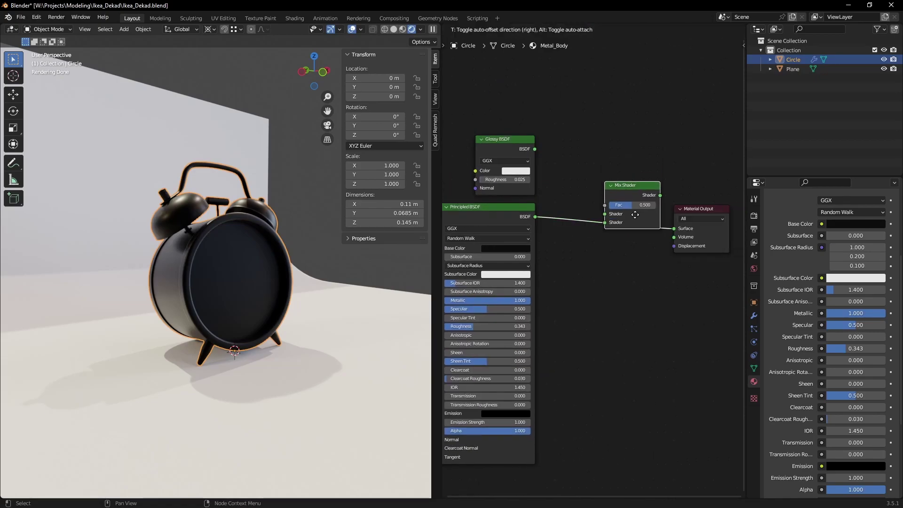
pyautogui.moveTo(535, 150)
pyautogui.mouseDown()
pyautogui.moveTo(579, 222)
pyautogui.moveTo(624, 256)
pyautogui.mouseUp()
pyautogui.hotkey('shift', 'a')
pyautogui.click(557, 133)
pyautogui.moveTo(202, 282)
pyautogui.mouseDown(button='middle')
pyautogui.moveTo(196, 286)
pyautogui.moveTo(229, 283)
pyautogui.moveTo(222, 293)
pyautogui.moveTo(249, 287)
pyautogui.mouseUp(button='middle')
# Darken the Glossy BSDF colour to dark grey
pyautogui.scroll(2, 470, 235)
pyautogui.click(612, 265)
pyautogui.scroll(-5, 636, 167)
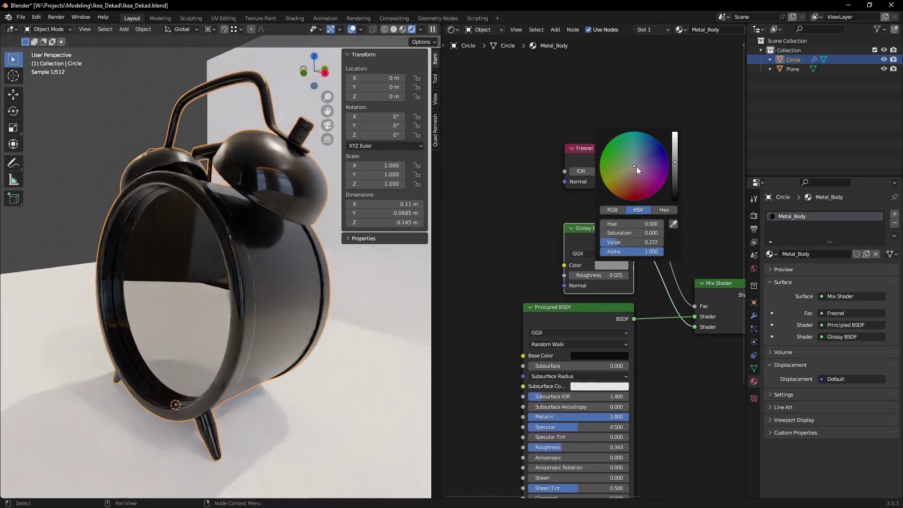
pyautogui.scroll(-2, 637, 167)
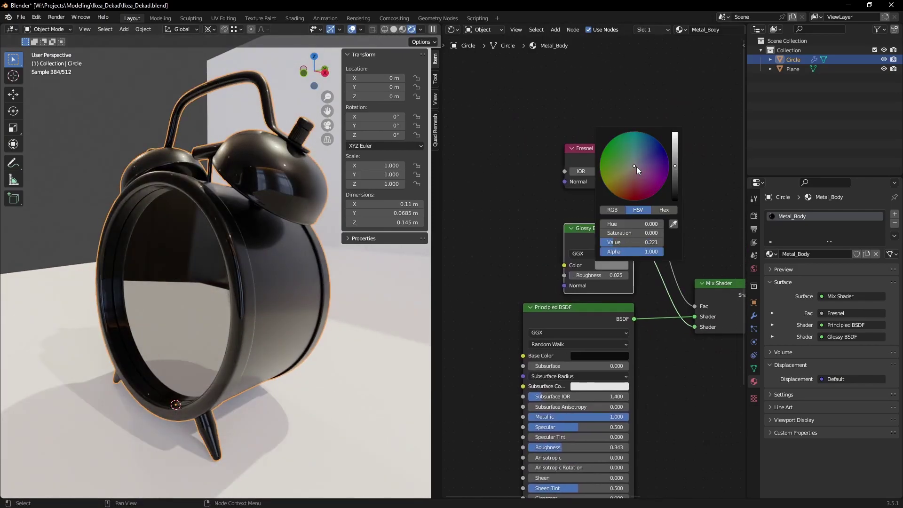
# Add a Noise Texture with linked Mapping and Texture Coordinate nodes via Ctrl+T
pyautogui.hotkey('shift', 'a')
pyautogui.moveTo(473, 235); pyautogui.dragTo(587, 207, button='middle')
pyautogui.press('Return')
pyautogui.click(526, 204)
pyautogui.hotkey('ctrl', 't')
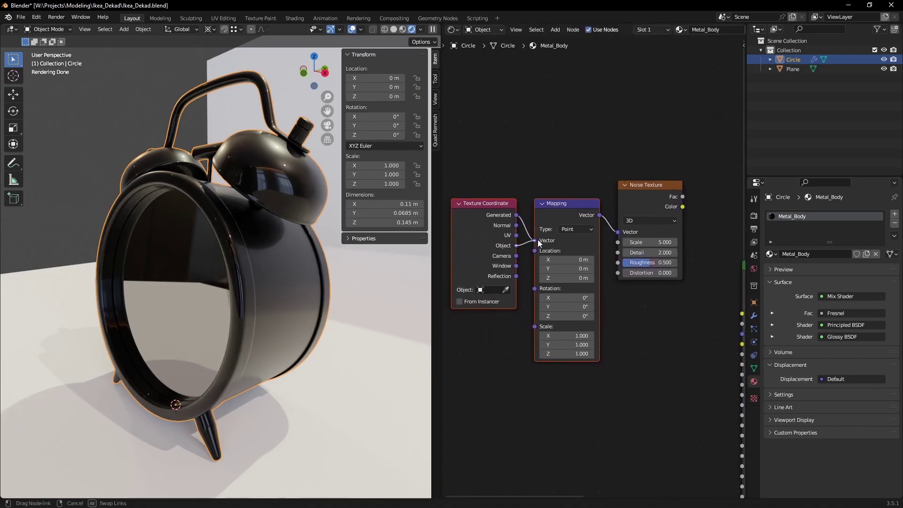
# Add a Bump node whose Height is fed by the Noise Texture Fac output
pyautogui.hotkey('shift', 'a')
pyautogui.write('bump')
pyautogui.press('Return')
pyautogui.click(626, 207)
pyautogui.scroll(2, 559, 207)
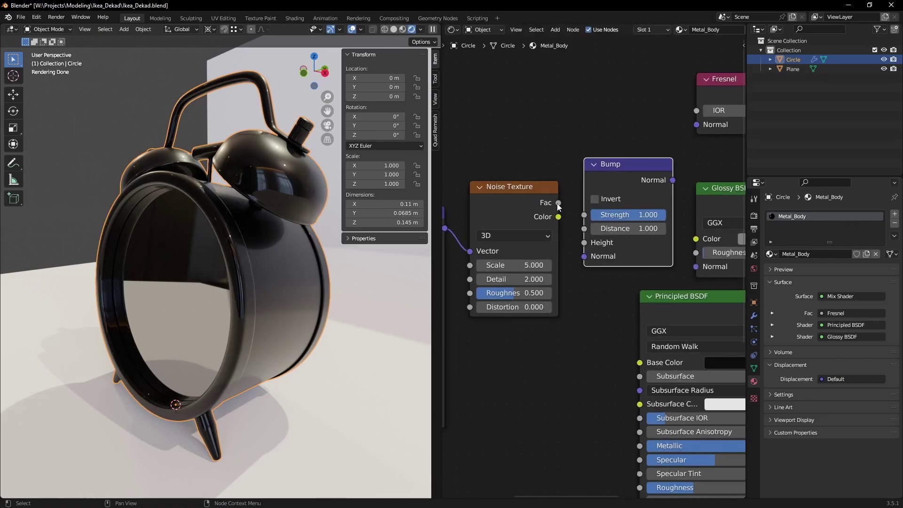
pyautogui.moveTo(581, 243); pyautogui.dragTo(584, 242)
pyautogui.moveTo(667, 187); pyautogui.dragTo(615, 193, button='middle')
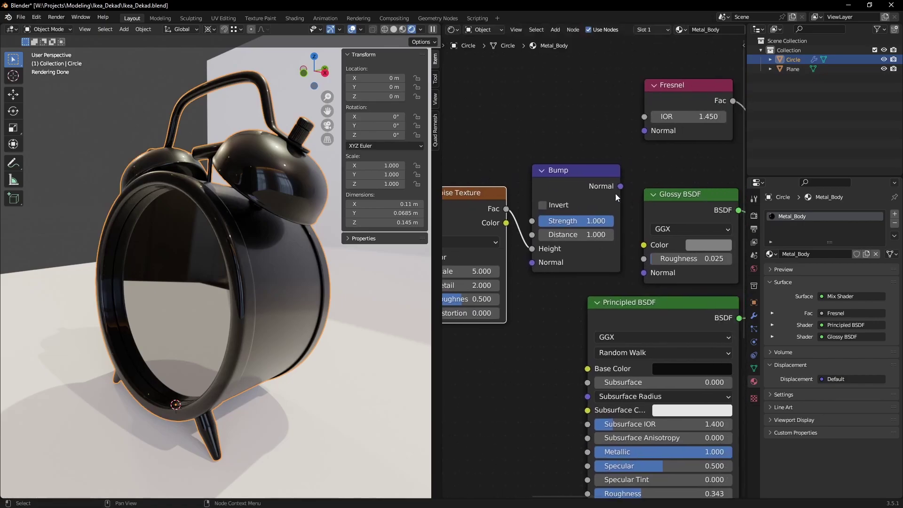
pyautogui.keyDown('ctrl'); pyautogui.keyDown('shift'); pyautogui.click(571, 179); pyautogui.keyUp('shift'); pyautogui.keyUp('ctrl')
pyautogui.keyDown('ctrl'); pyautogui.keyDown('shift'); pyautogui.click(475, 197); pyautogui.keyUp('shift'); pyautogui.keyUp('ctrl')
pyautogui.moveTo(475, 197); pyautogui.dragTo(571, 196, button='middle')
# Set noise roughness to 0.25 and Mapping scale to 10 for a finer pattern
pyautogui.moveTo(560, 269); pyautogui.dragTo(593, 270)
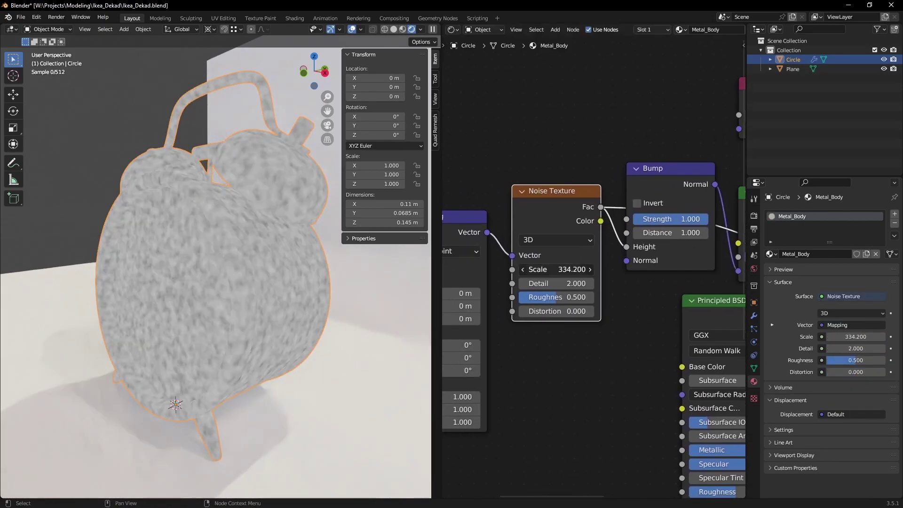
pyautogui.scroll(5, 241, 248)
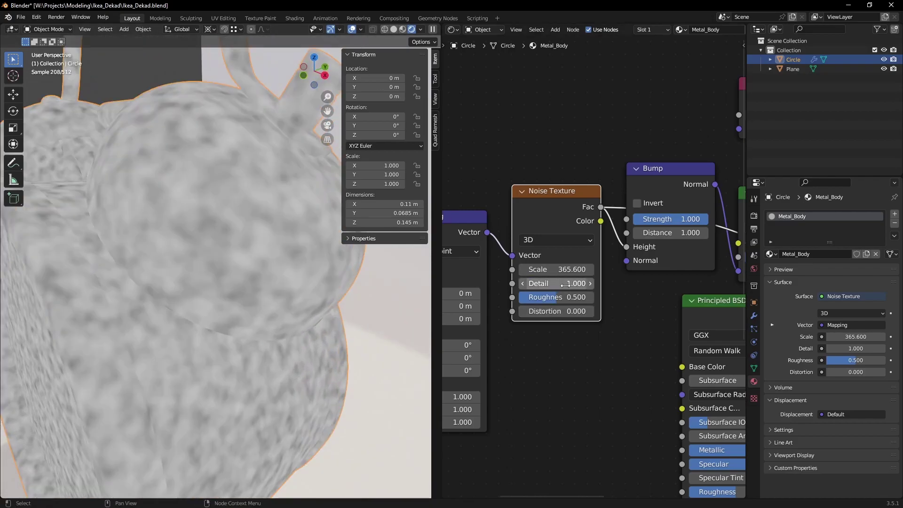
pyautogui.moveTo(569, 302); pyautogui.dragTo(529, 302)
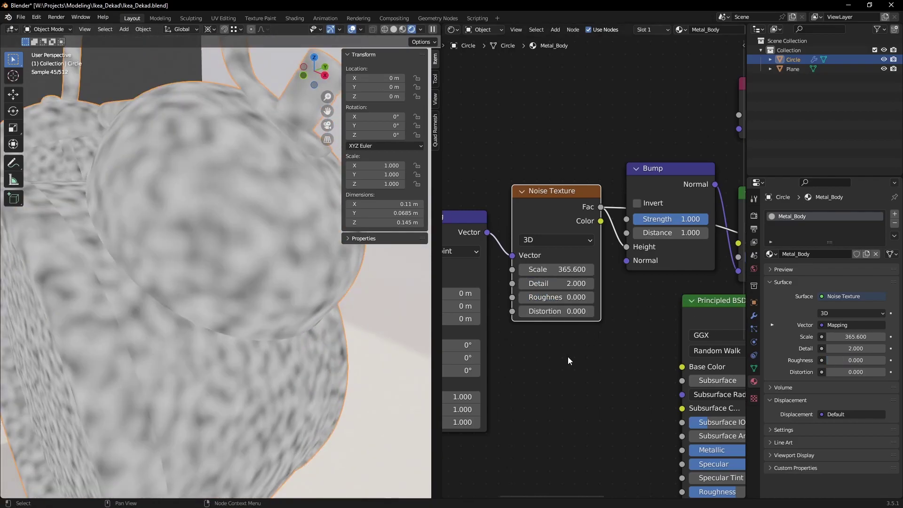
pyautogui.write('0.25')
pyautogui.press('Return')
pyautogui.scroll(-2, 636, 283)
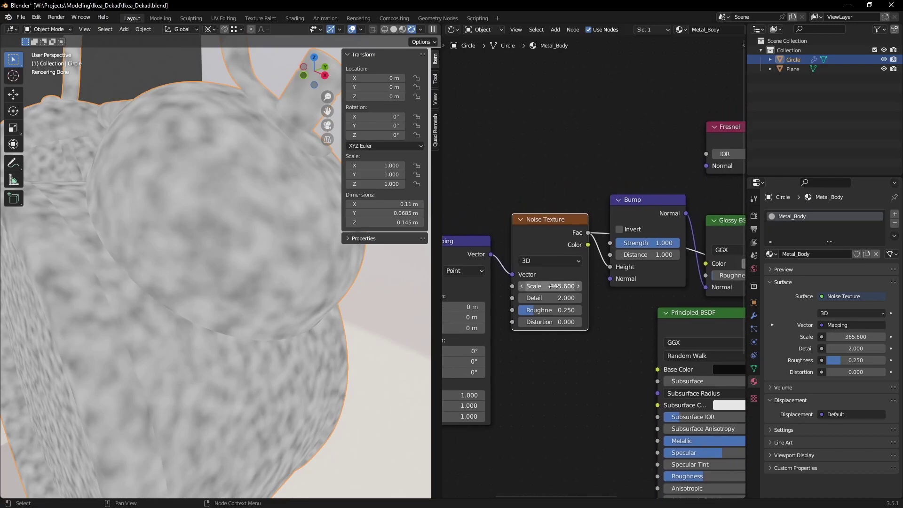
pyautogui.moveTo(538, 399); pyautogui.dragTo(568, 378, button='middle')
pyautogui.moveTo(508, 371); pyautogui.dragTo(541, 371)
pyautogui.moveTo(568, 378); pyautogui.dragTo(704, 220, button='middle')
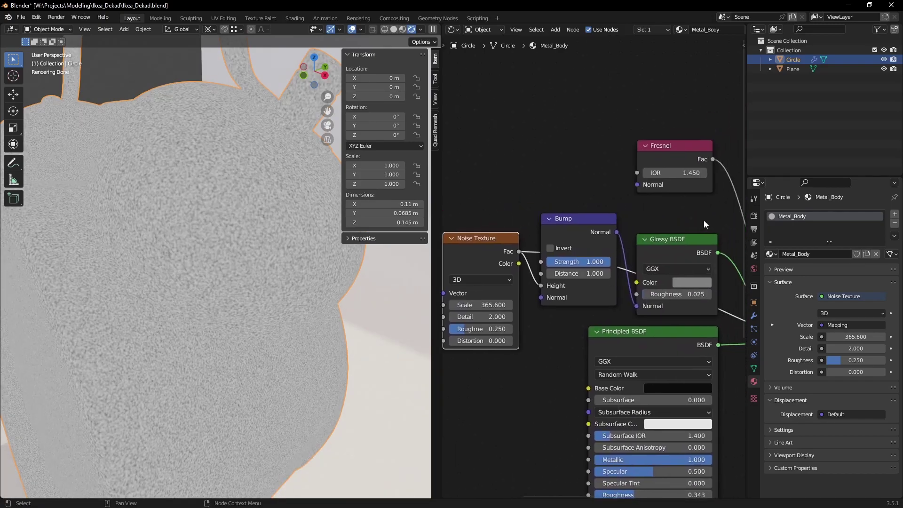
pyautogui.keyDown('ctrl'); pyautogui.keyDown('shift'); pyautogui.click(687, 260); pyautogui.keyUp('shift'); pyautogui.keyUp('ctrl')
# Apply the clock object's scale
pyautogui.scroll(1, 687, 261)
pyautogui.moveTo(687, 261); pyautogui.dragTo(826, 301, button='middle')
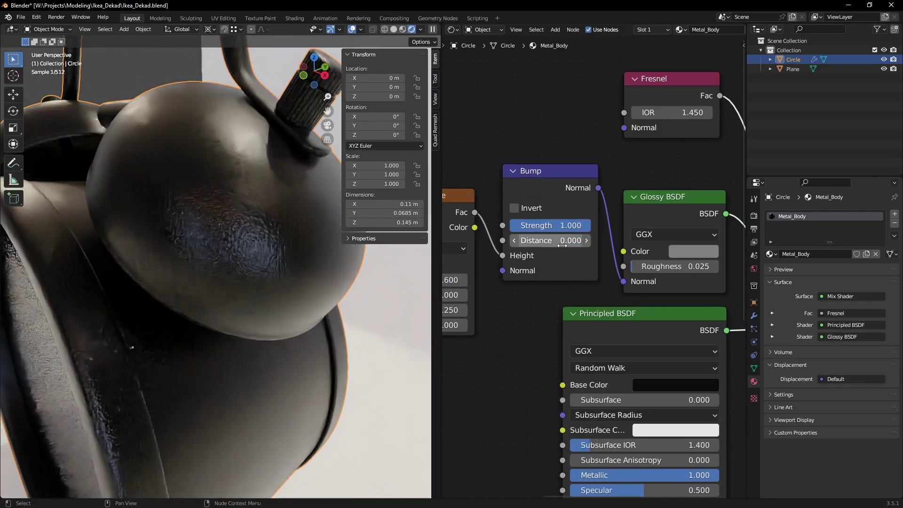
pyautogui.moveTo(340, 368)
pyautogui.mouseDown(button='middle')
pyautogui.moveTo(247, 361)
pyautogui.moveTo(277, 342)
pyautogui.moveTo(275, 288)
pyautogui.moveTo(264, 305)
pyautogui.mouseUp(button='middle')
pyautogui.hotkey('ctrl', 'a')
pyautogui.click(276, 288)
# Set the Noise Texture scale to 250 and edit the Bump distance
pyautogui.scroll(3, 260, 320)
pyautogui.moveTo(503, 306); pyautogui.dragTo(555, 282, button='middle')
pyautogui.scroll(2, 530, 294)
pyautogui.doubleClick(528, 252)
pyautogui.write('250')
pyautogui.press('Return')
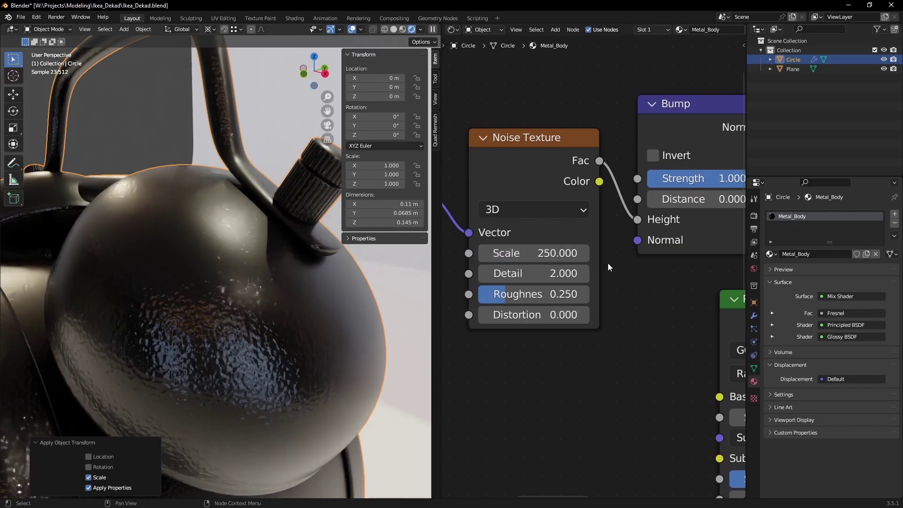
pyautogui.moveTo(527, 253); pyautogui.dragTo(471, 306, button='middle')
pyautogui.doubleClick(590, 248)
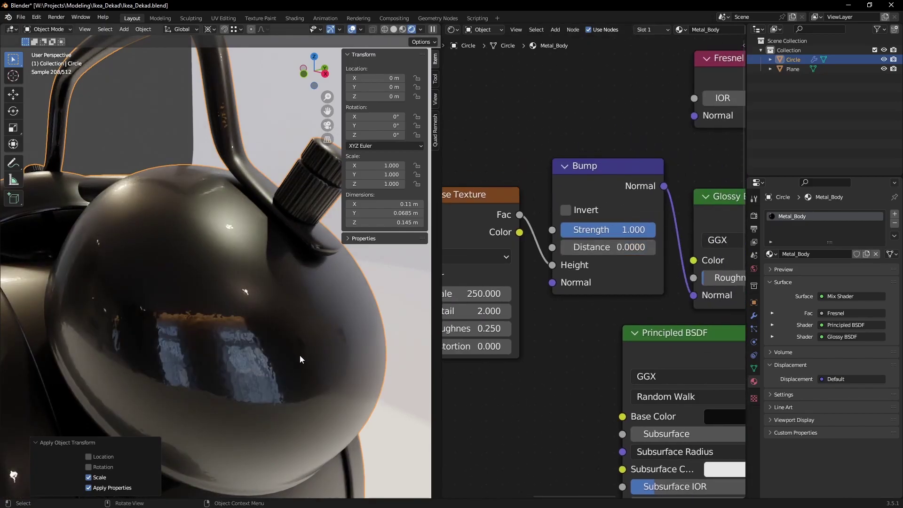
# Rearrange the texture nodes and link Bump Normal into the Fresnel, Glossy and Principled normals
pyautogui.moveTo(301, 359)
pyautogui.mouseDown(button='middle')
pyautogui.moveTo(247, 368)
pyautogui.moveTo(290, 351)
pyautogui.moveTo(300, 358)
pyautogui.moveTo(235, 358)
pyautogui.moveTo(273, 358)
pyautogui.mouseUp(button='middle')
pyautogui.scroll(3, 292, 349)
pyautogui.scroll(-5, 503, 270)
pyautogui.press('c')
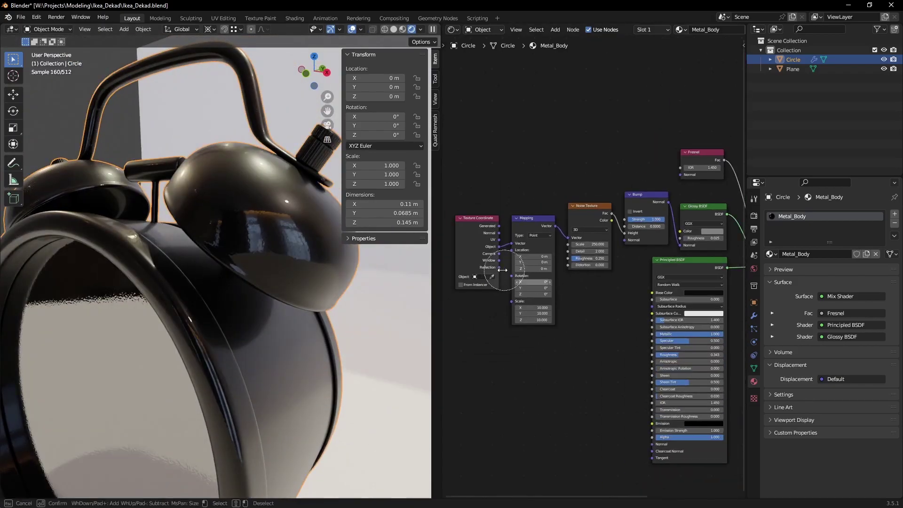
pyautogui.press('Escape')
pyautogui.moveTo(503, 270)
pyautogui.mouseDown()
pyautogui.moveTo(625, 216)
pyautogui.moveTo(464, 316)
pyautogui.mouseUp()
pyautogui.scroll(2, 548, 292)
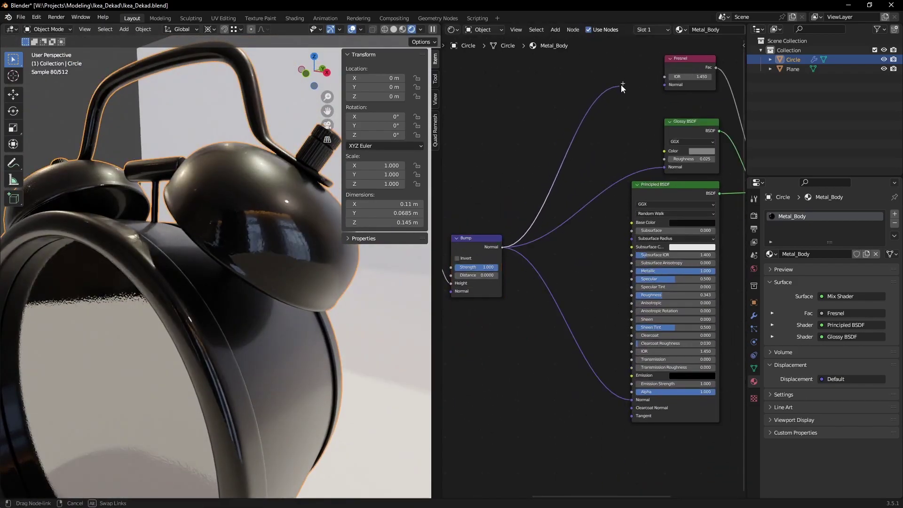
pyautogui.scroll(2, 255, 306)
pyautogui.scroll(3, 293, 275)
pyautogui.scroll(2, 272, 282)
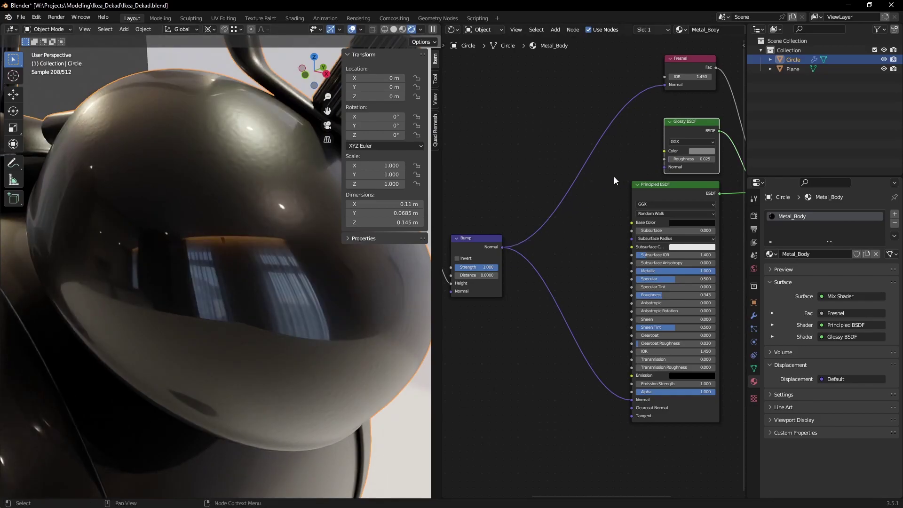
pyautogui.moveTo(502, 247); pyautogui.dragTo(662, 168)
pyautogui.scroll(-3, 603, 220)
pyautogui.scroll(-5, 254, 299)
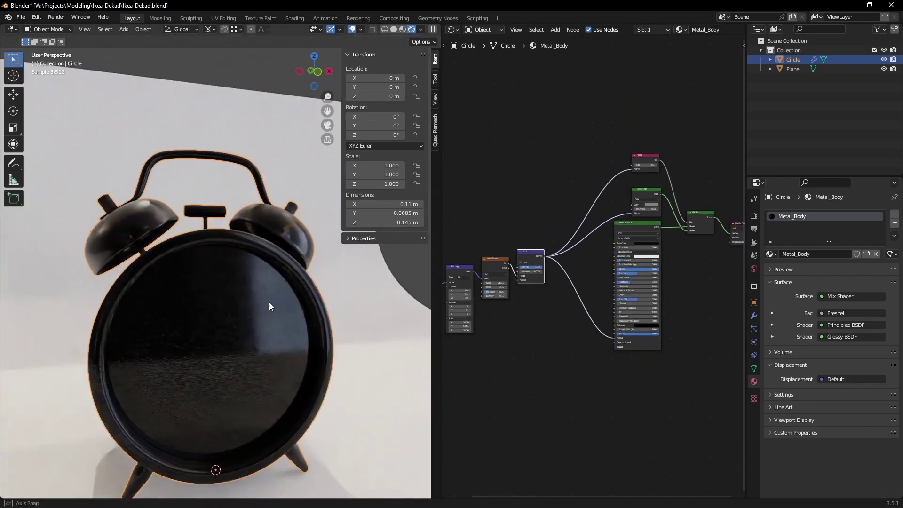
pyautogui.moveTo(269, 303); pyautogui.dragTo(310, 297, button='middle')
# Add a new Chome material in a second slot for the clock's knob and leg geometry
pyautogui.click(894, 214)
pyautogui.doubleClick(833, 269)
pyautogui.write('Chome')
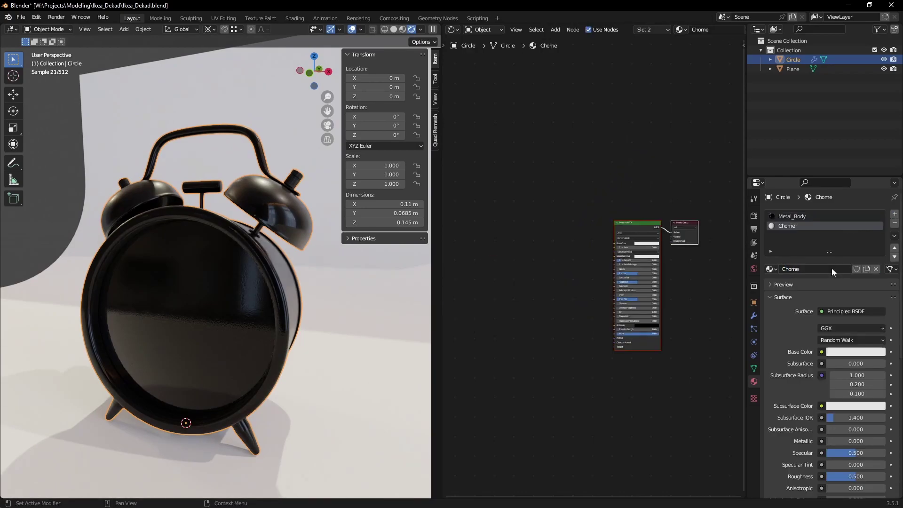
pyautogui.press('Tab')
pyautogui.moveTo(262, 329); pyautogui.dragTo(297, 185, button='middle')
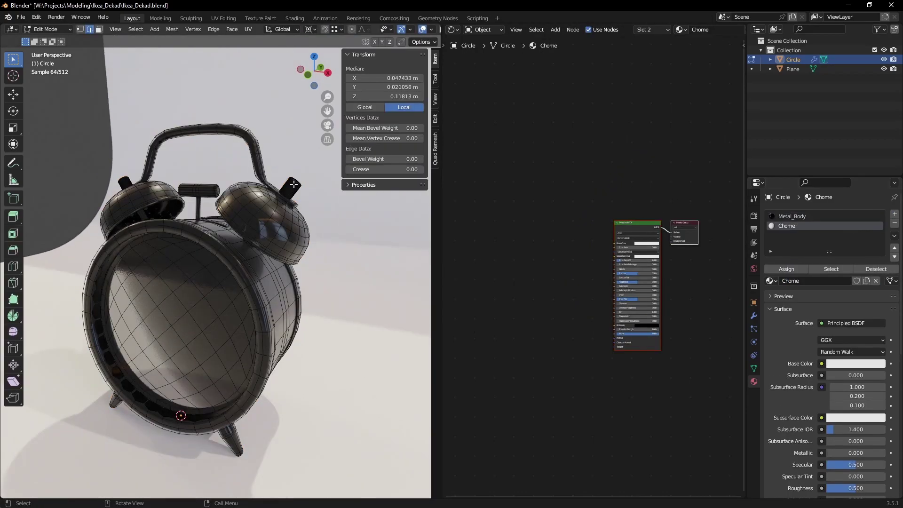
pyautogui.press('l')
pyautogui.press('l')
pyautogui.moveTo(122, 181); pyautogui.dragTo(277, 243, button='middle')
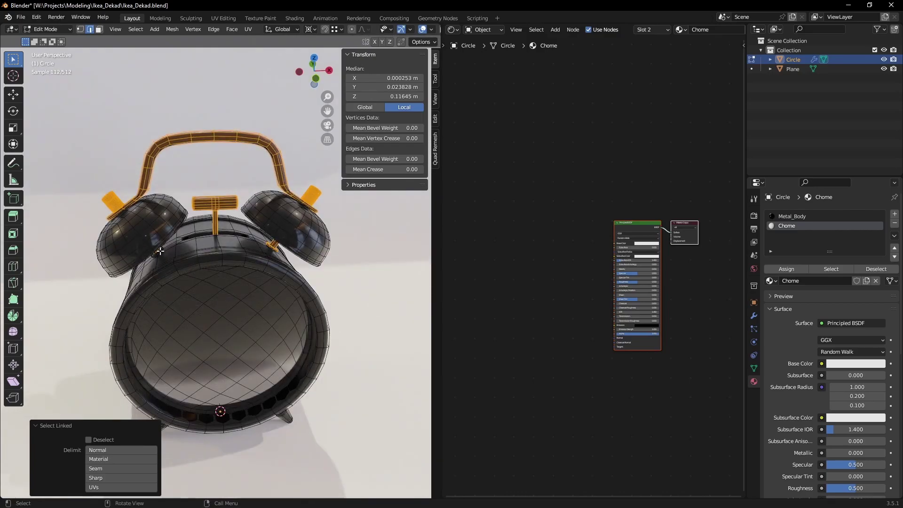
pyautogui.moveTo(160, 252)
pyautogui.mouseDown(button='middle')
pyautogui.moveTo(221, 301)
pyautogui.moveTo(301, 330)
pyautogui.mouseUp(button='middle')
pyautogui.press('l')
pyautogui.press('Tab')
# Give Chome a grey base colour and roughness 0.141, then orbit to check the chrome
pyautogui.scroll(5, 550, 254)
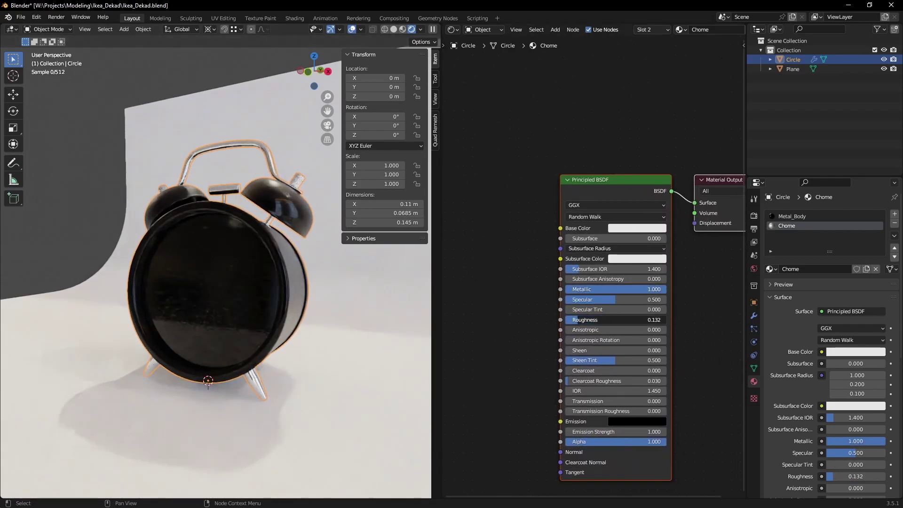
pyautogui.click(637, 229)
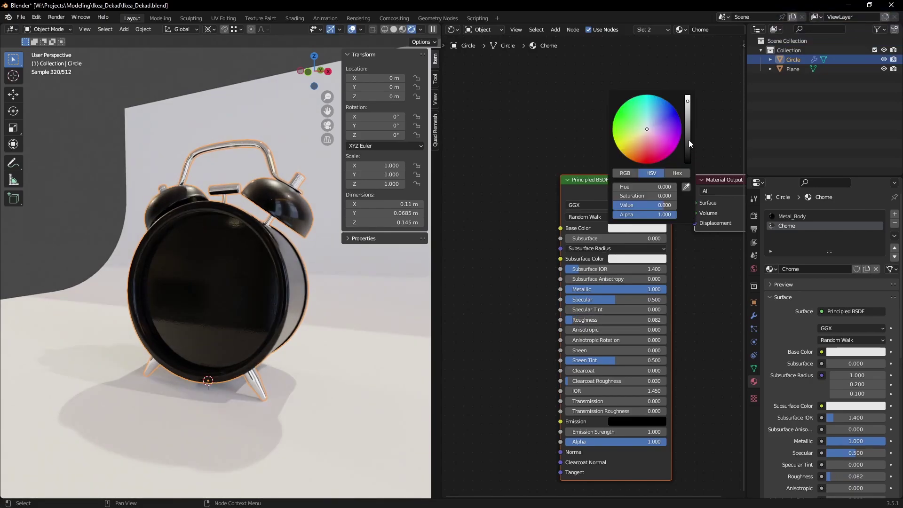
pyautogui.moveTo(691, 101); pyautogui.dragTo(690, 125)
pyautogui.moveTo(271, 340); pyautogui.dragTo(350, 335, button='middle')
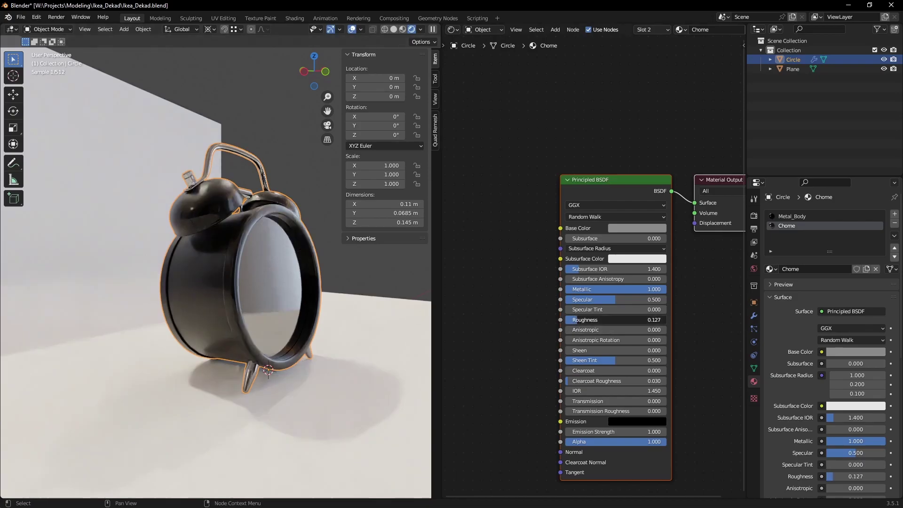
pyautogui.scroll(1, 272, 303)
pyautogui.scroll(4, 272, 304)
pyautogui.moveTo(270, 301)
pyautogui.mouseDown(button='middle')
pyautogui.moveTo(284, 335)
pyautogui.moveTo(303, 314)
pyautogui.moveTo(263, 337)
pyautogui.moveTo(234, 334)
pyautogui.moveTo(248, 321)
pyautogui.mouseUp(button='middle')
pyautogui.press('n')
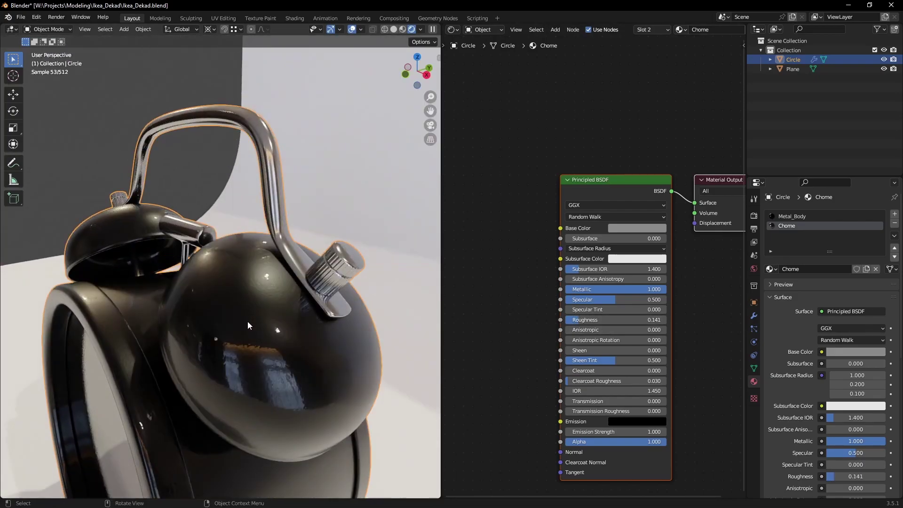
pyautogui.scroll(-5, 248, 321)
pyautogui.moveTo(227, 372); pyautogui.dragTo(274, 363, button='middle')
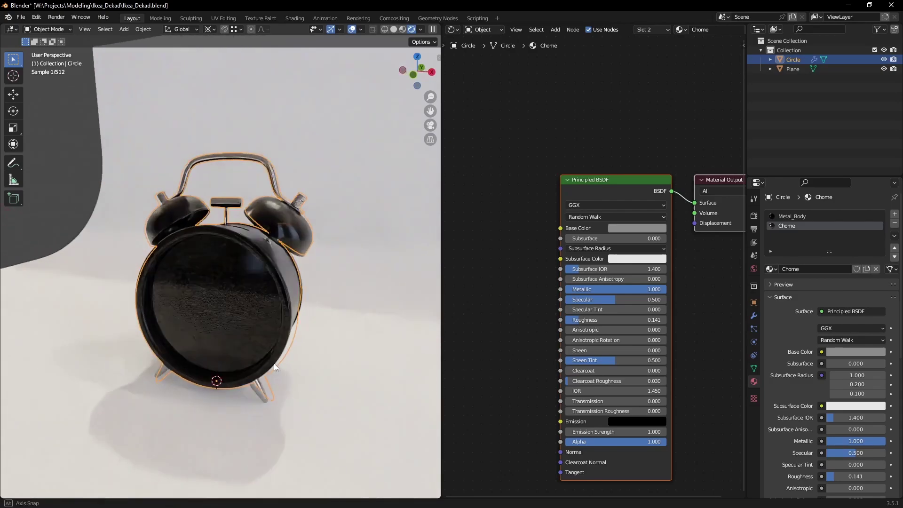
# Create a Glass material in a new slot and assign it to the clock face
pyautogui.click(895, 214)
pyautogui.click(831, 269)
pyautogui.doubleClick(830, 269)
pyautogui.write('Glass')
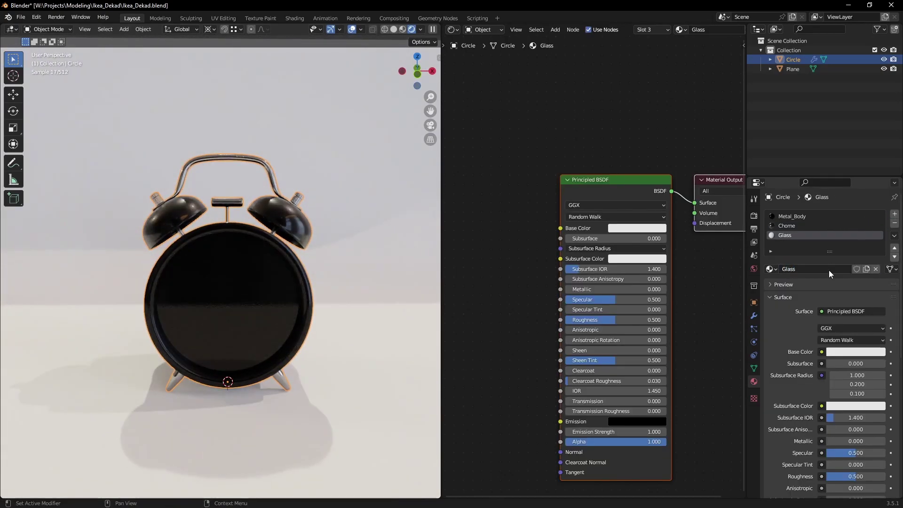
pyautogui.press('Tab')
pyautogui.hotkey('ctrl', 'l')
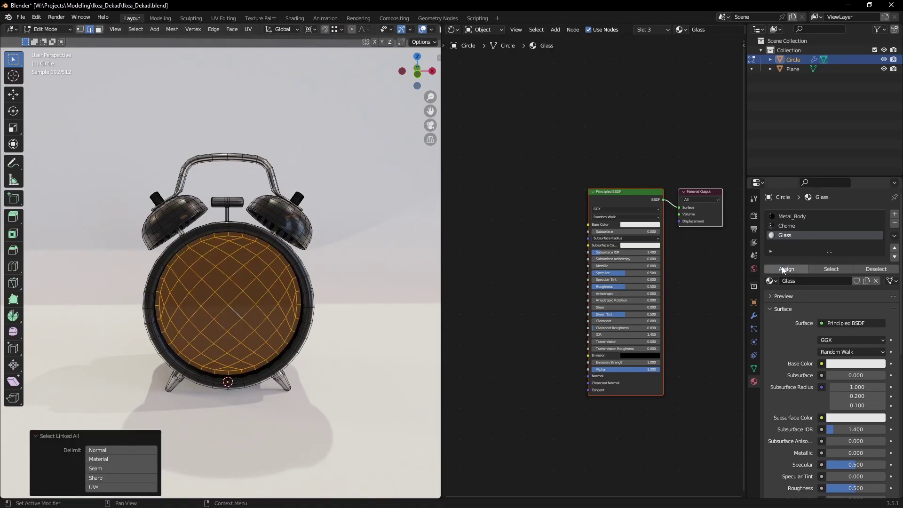
pyautogui.click(785, 269)
pyautogui.moveTo(226, 283); pyautogui.dragTo(263, 263, button='middle')
pyautogui.press('Tab')
# Replace Glass's default nodes with a Transparent BSDF and a black Principled BSDF joined by Add Shader
pyautogui.press('a')
pyautogui.press('x')
pyautogui.hotkey('shift', 'a')
pyautogui.write('transp')
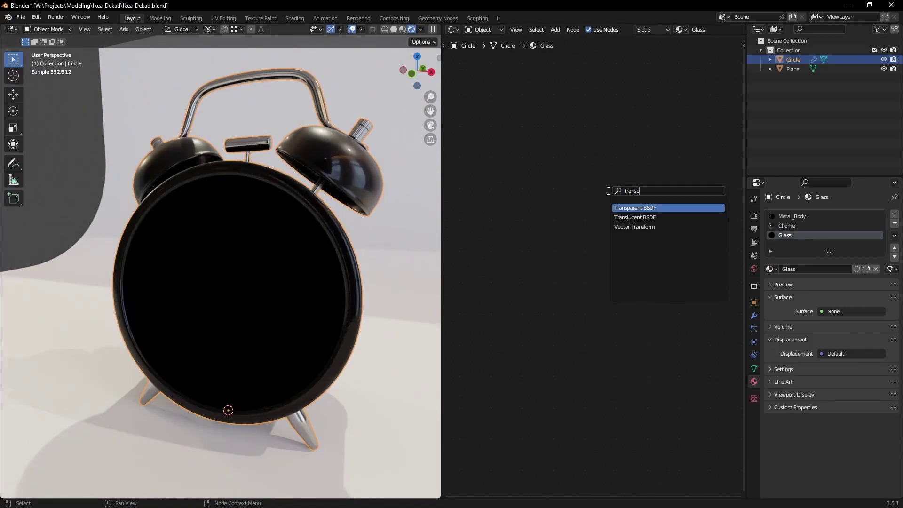
pyautogui.press('Return')
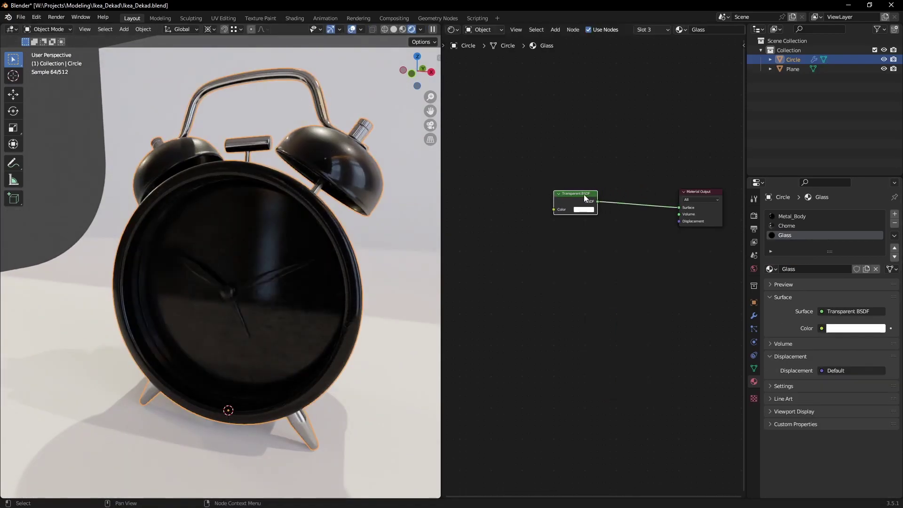
pyautogui.write('a')
pyautogui.click(663, 268)
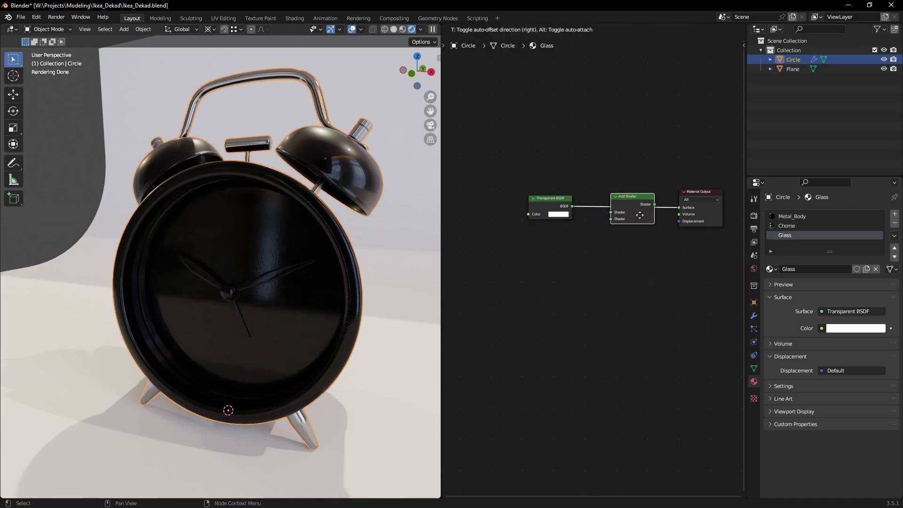
pyautogui.click(631, 207)
pyautogui.scroll(1, 610, 232)
pyautogui.press('Return')
pyautogui.click(607, 255)
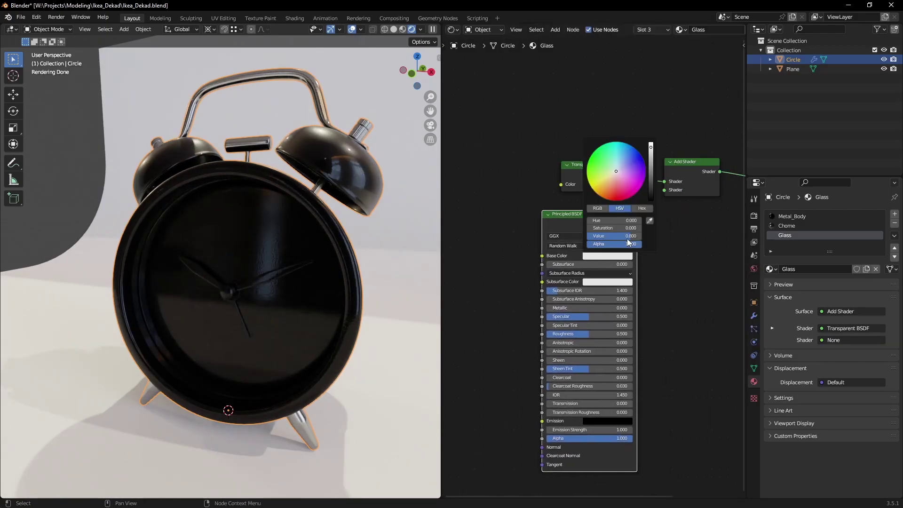
pyautogui.moveTo(638, 224); pyautogui.dragTo(665, 189)
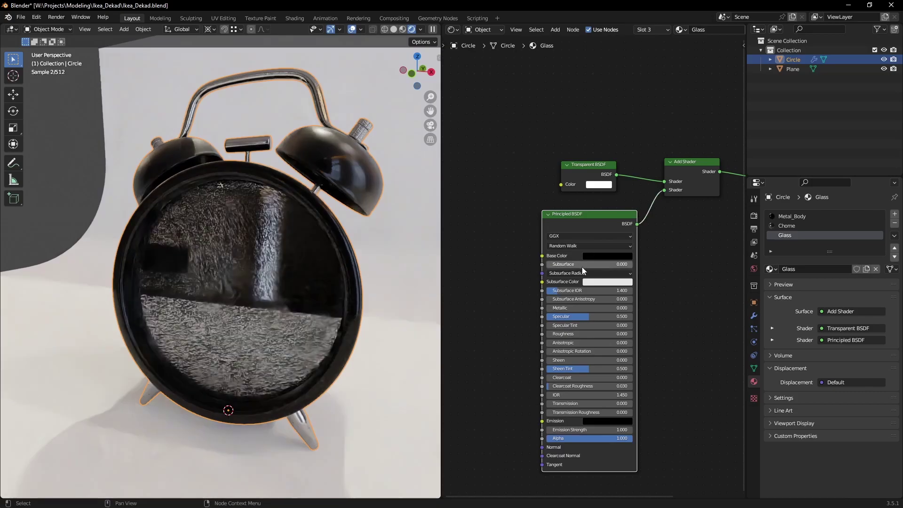
# Orbit around the clock to inspect the new glass face
pyautogui.moveTo(301, 372); pyautogui.dragTo(212, 363, button='middle')
pyautogui.moveTo(317, 381)
pyautogui.mouseDown(button='middle')
pyautogui.moveTo(324, 388)
pyautogui.moveTo(284, 349)
pyautogui.moveTo(211, 352)
pyautogui.moveTo(181, 249)
pyautogui.mouseUp(button='middle')
pyautogui.press('Tab')
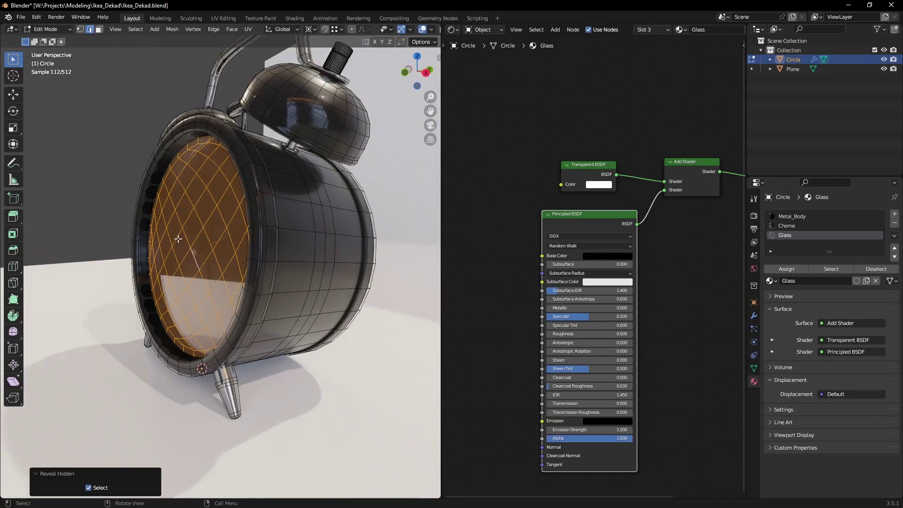
# Hide the clock's glass faces and select the whole linked dial face
pyautogui.scroll(3, 178, 239)
pyautogui.hotkey('alt', 'a')
pyautogui.moveTo(130, 216); pyautogui.dragTo(121, 234, button='middle')
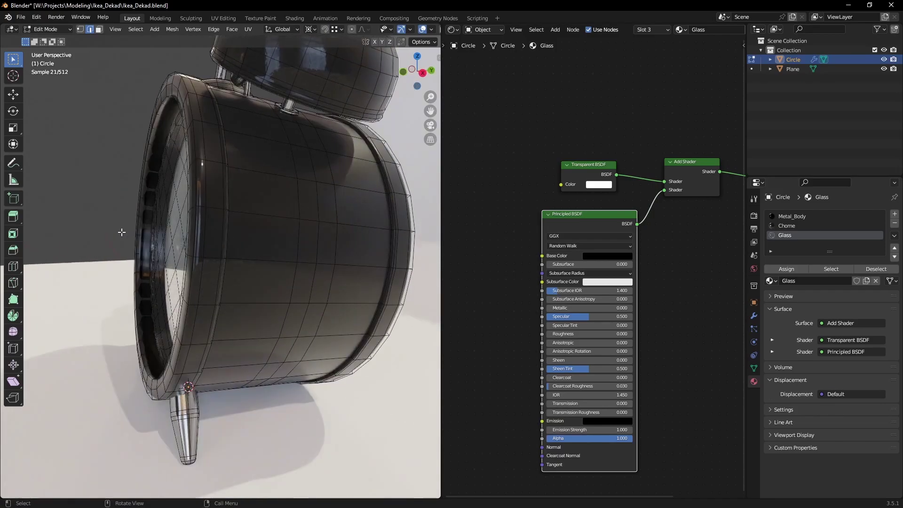
pyautogui.scroll(4, 121, 234)
pyautogui.keyDown('alt'); pyautogui.click(221, 282); pyautogui.keyUp('alt')
pyautogui.moveTo(221, 282); pyautogui.dragTo(225, 282, button='middle')
pyautogui.scroll(-5, 225, 283)
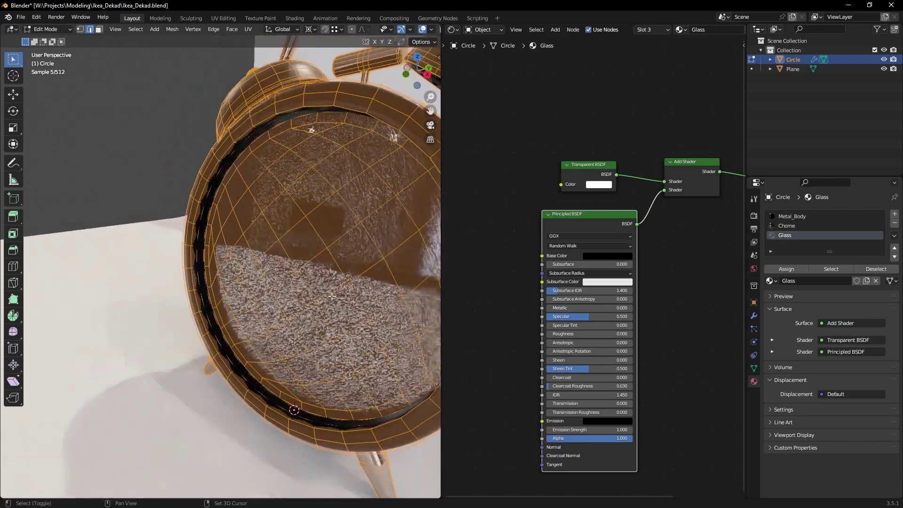
pyautogui.press('h')
pyautogui.moveTo(235, 238)
pyautogui.mouseDown(button='middle')
pyautogui.moveTo(203, 269)
pyautogui.moveTo(190, 165)
pyautogui.mouseUp(button='middle')
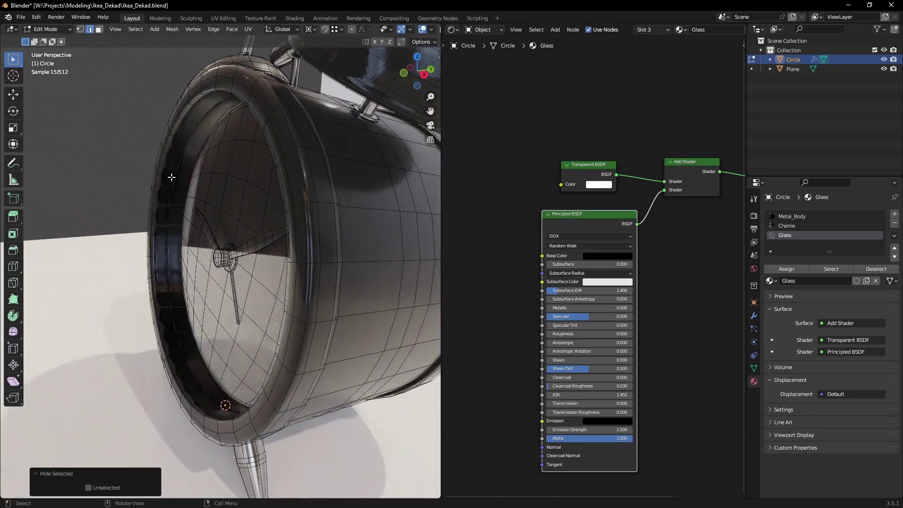
pyautogui.click(189, 164)
pyautogui.hotkey('ctrl', 'l')
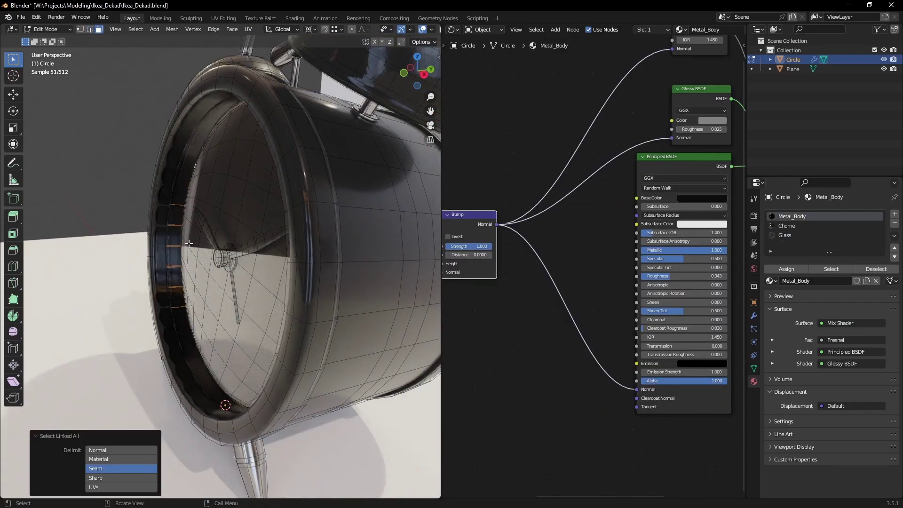
pyautogui.scroll(-5, 187, 162)
pyautogui.moveTo(187, 162); pyautogui.dragTo(283, 291, button='middle')
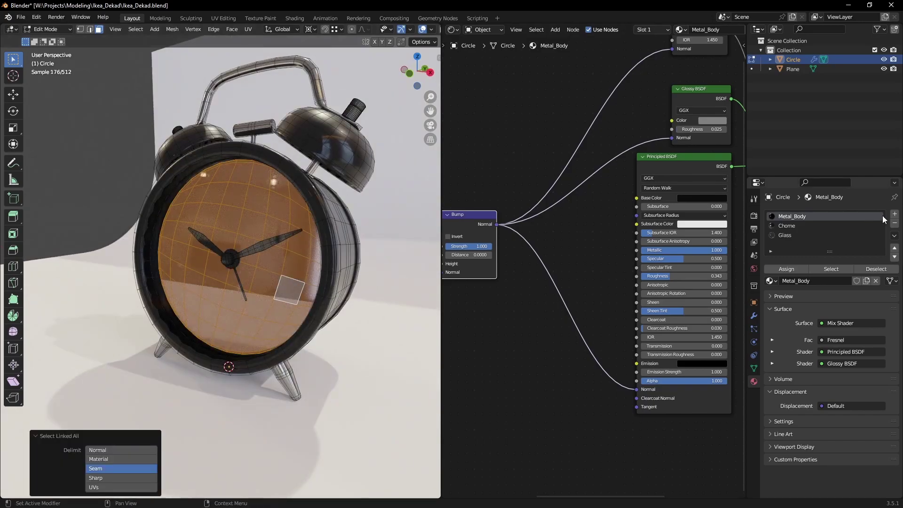
# Add a Clock_Face material whose Base Color uses the ClockFace_Diffuse.png image texture
pyautogui.click(894, 214)
pyautogui.doubleClick(809, 281)
pyautogui.write('Clock_Face')
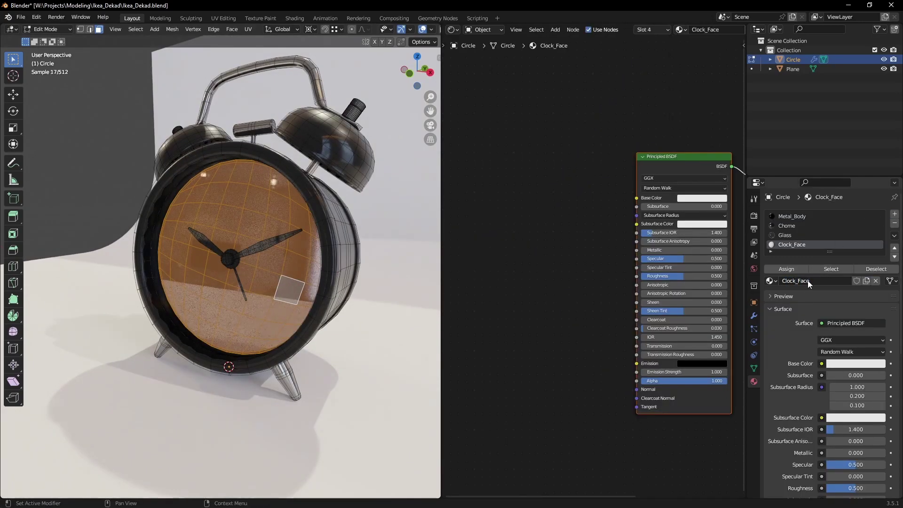
pyautogui.scroll(-2, 682, 282)
pyautogui.hotkey('ctrl', 't')
pyautogui.click(657, 205)
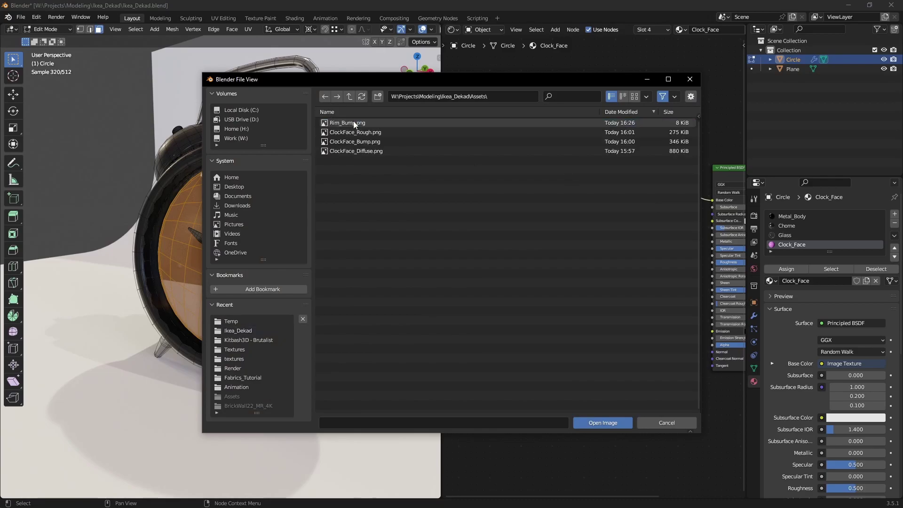
pyautogui.doubleClick(380, 151)
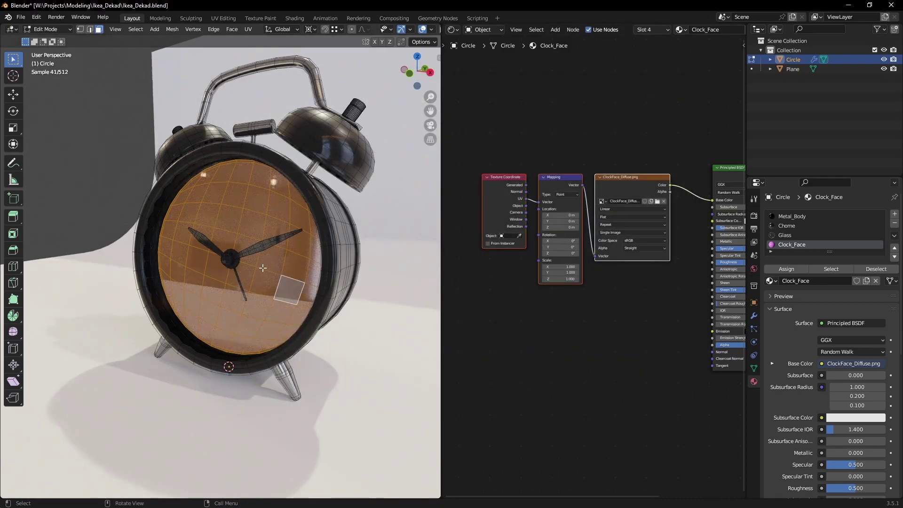
# Project the dial UVs from the front view so the numbered dial shows
pyautogui.press('KP_1')
pyautogui.press('u')
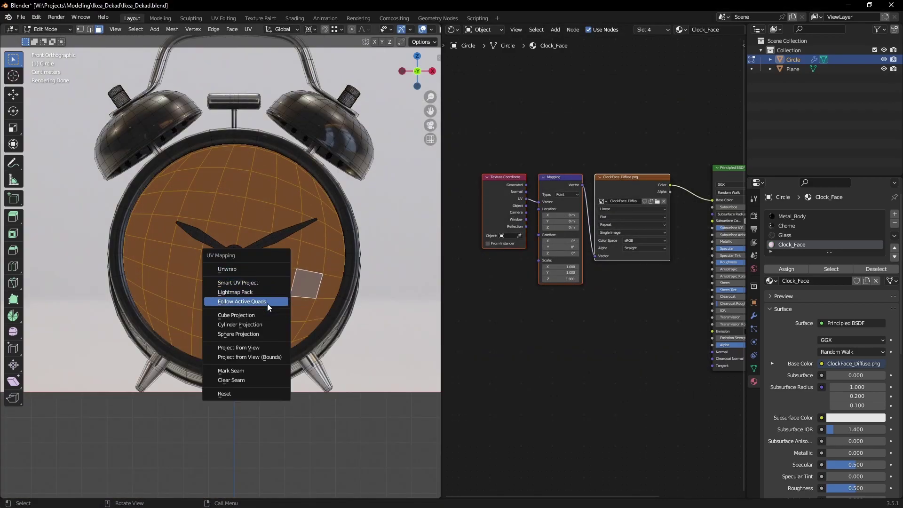
pyautogui.click(263, 357)
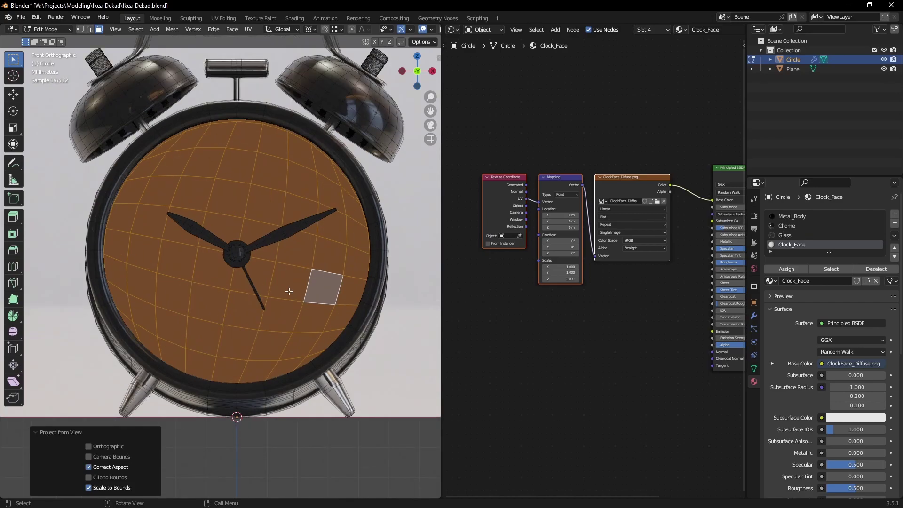
pyautogui.moveTo(289, 292)
pyautogui.mouseDown(button='middle')
pyautogui.moveTo(348, 290)
pyautogui.moveTo(245, 290)
pyautogui.moveTo(261, 310)
pyautogui.moveTo(325, 336)
pyautogui.mouseUp(button='middle')
pyautogui.press('Tab')
# Check the Glass material slot, then return to Clock_Face and view the clock front
pyautogui.click(785, 235)
pyautogui.click(683, 190)
pyautogui.click(792, 244)
pyautogui.moveTo(645, 312); pyautogui.dragTo(584, 317, button='middle')
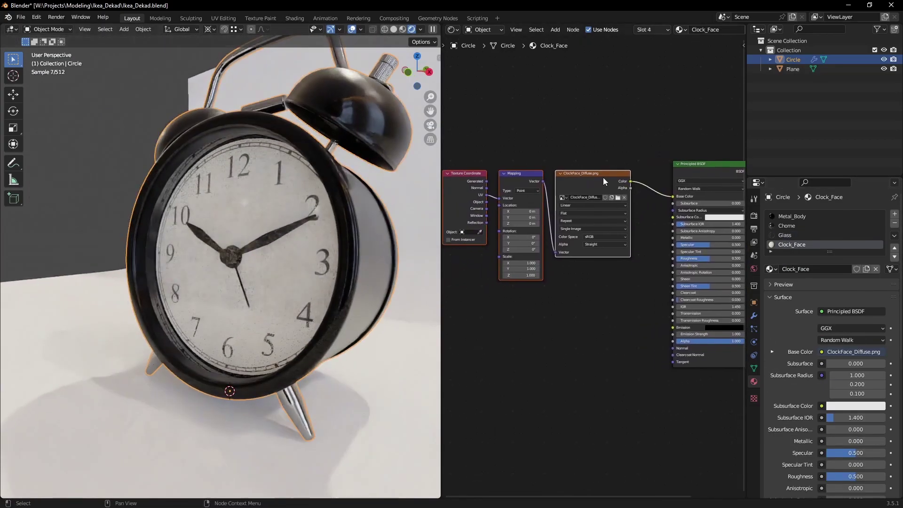
# Duplicate the dial image node and load ClockFace_Bump.png into the copy
pyautogui.scroll(-2, 604, 177)
pyautogui.moveTo(601, 261); pyautogui.dragTo(558, 250)
pyautogui.hotkey('shift', 'd')
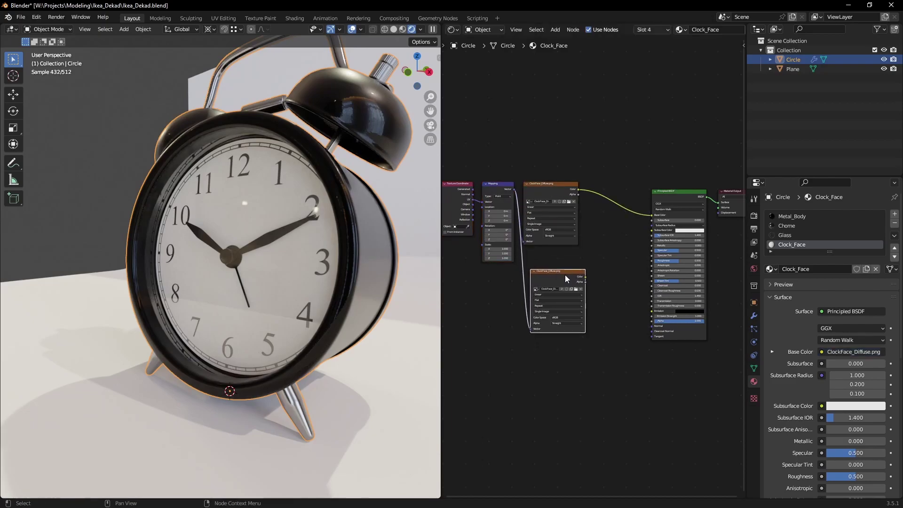
pyautogui.click(565, 275)
pyautogui.scroll(8, 333, 270)
pyautogui.click(576, 289)
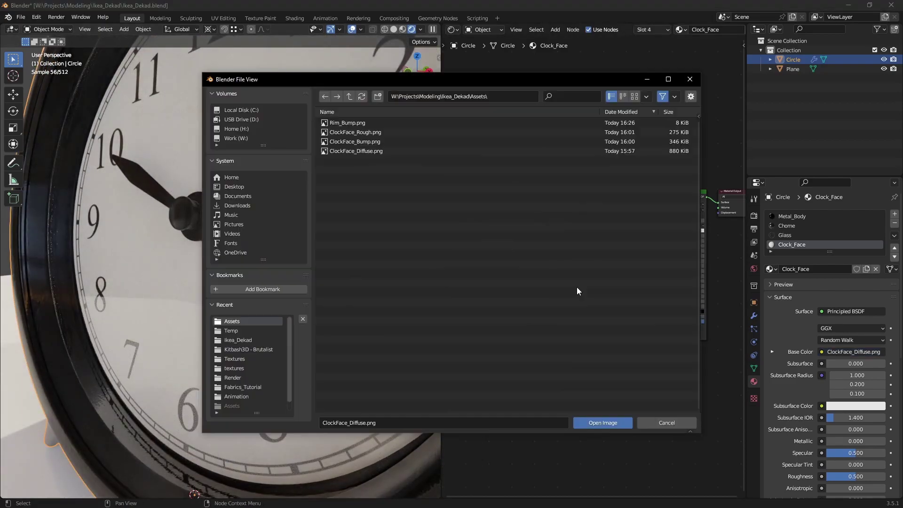
pyautogui.doubleClick(368, 143)
# Feed ClockFace_Bump.png through a 0.001-distance Bump node into Normal and lower roughness
pyautogui.scroll(2, 542, 288)
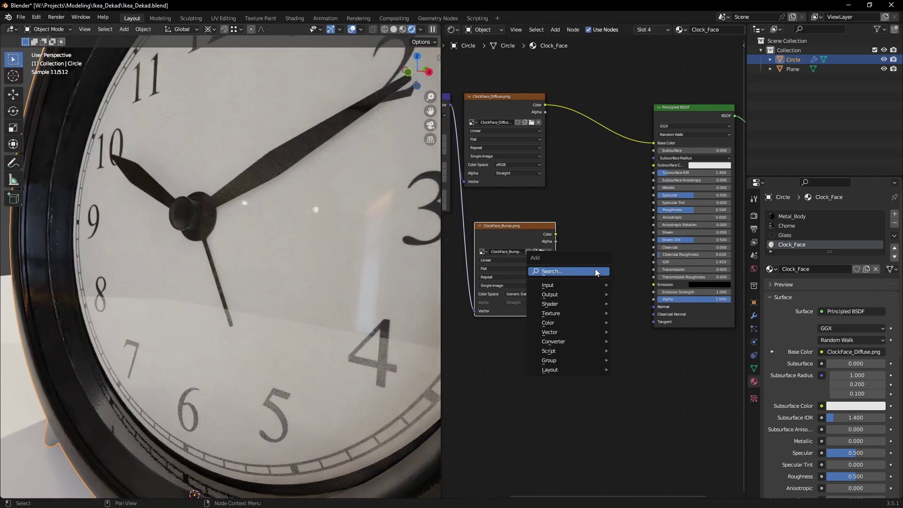
pyautogui.click(596, 271)
pyautogui.write('bump')
pyautogui.press('Return')
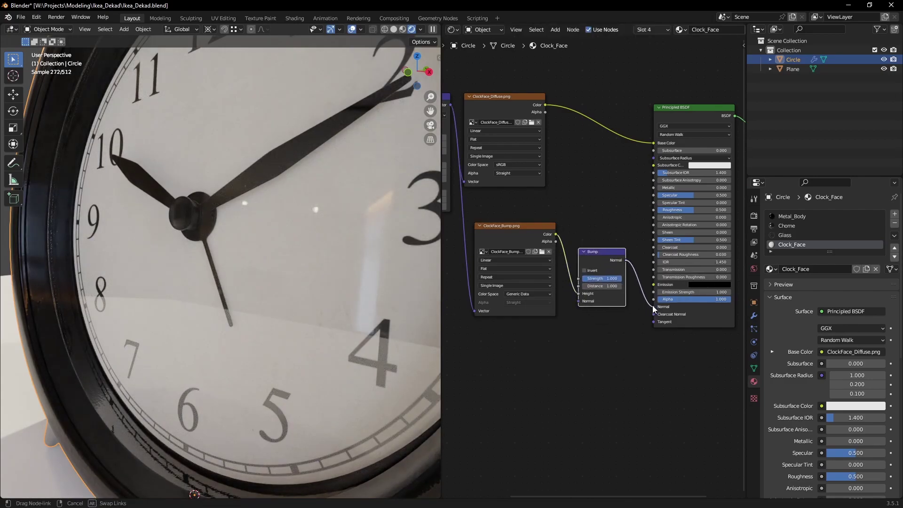
pyautogui.moveTo(653, 308); pyautogui.dragTo(654, 307)
pyautogui.moveTo(338, 335); pyautogui.dragTo(323, 287, button='middle')
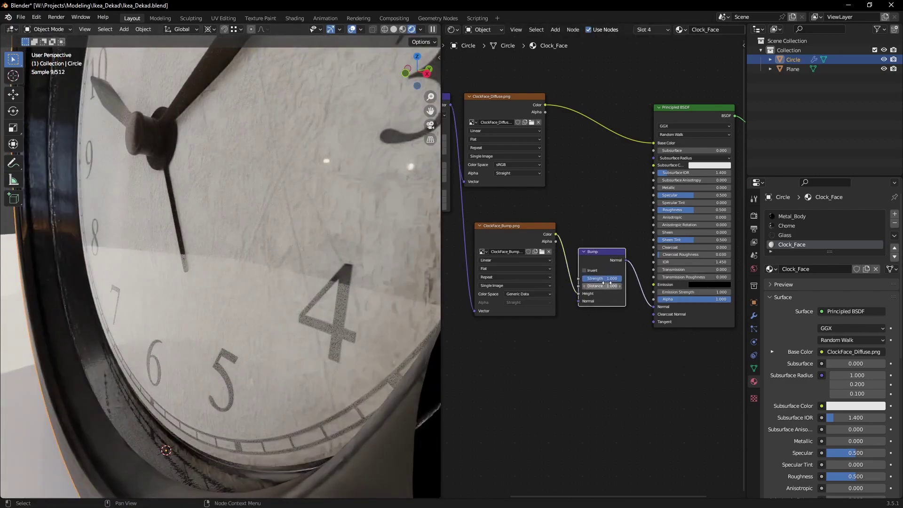
pyautogui.write('1')
pyautogui.press('Return')
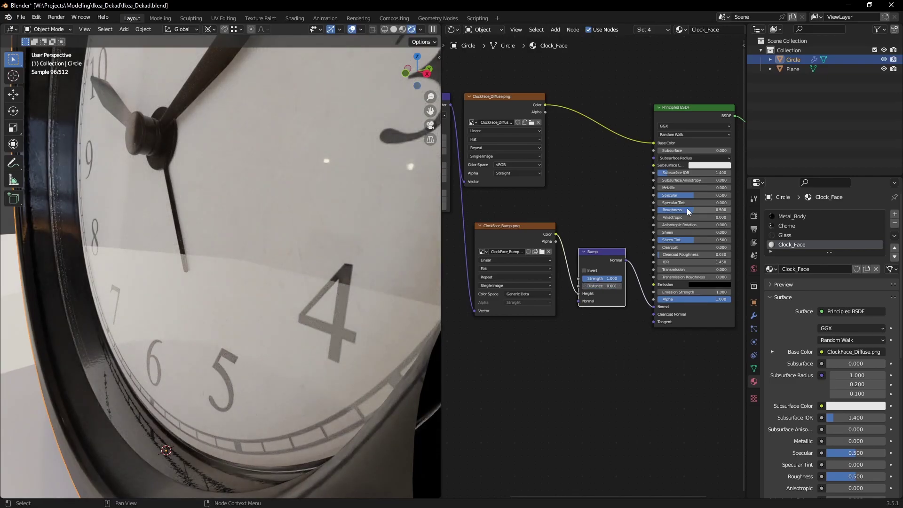
pyautogui.moveTo(688, 212); pyautogui.dragTo(660, 212)
# Duplicate the ClockFace_Diffuse node and load ClockFace_Rough.png into the copy
pyautogui.moveTo(329, 225); pyautogui.dragTo(265, 234, button='middle')
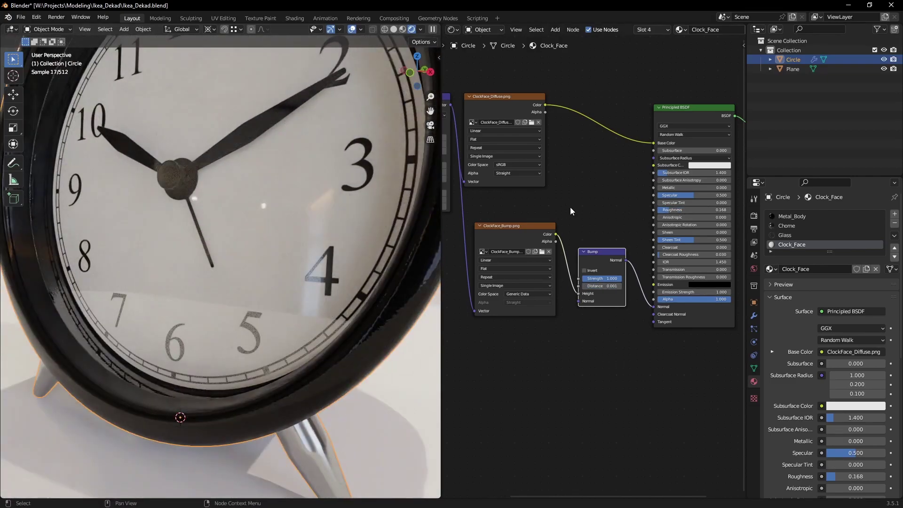
pyautogui.scroll(-3, 571, 207)
pyautogui.click(594, 144)
pyautogui.hotkey('shift', 'd')
pyautogui.click(598, 221)
pyautogui.click(616, 241)
pyautogui.doubleClick(393, 141)
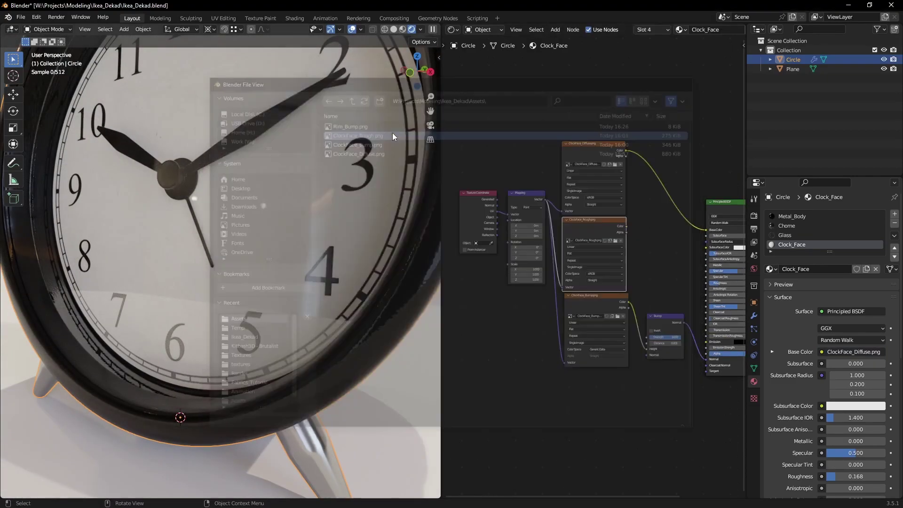
# Link ClockFace_Rough.png to Roughness with its Color Space set to Generic Data
pyautogui.scroll(2, 535, 215)
pyautogui.moveTo(634, 287); pyautogui.dragTo(636, 287)
pyautogui.scroll(2, 594, 296)
pyautogui.click(594, 294)
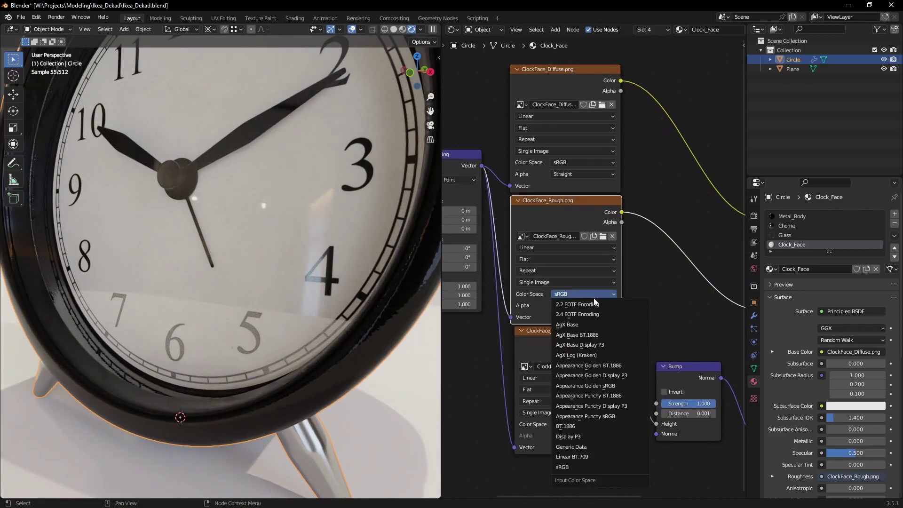
pyautogui.click(572, 447)
pyautogui.scroll(-5, 314, 304)
# Enter Edit Mode on the clock and select the whole linked rim
pyautogui.moveTo(315, 304)
pyautogui.mouseDown(button='middle')
pyautogui.moveTo(267, 286)
pyautogui.moveTo(239, 289)
pyautogui.mouseUp(button='middle')
pyautogui.scroll(3, 267, 286)
pyautogui.scroll(3, 239, 289)
pyautogui.press('Tab')
pyautogui.scroll(5, 239, 287)
pyautogui.scroll(4, 211, 289)
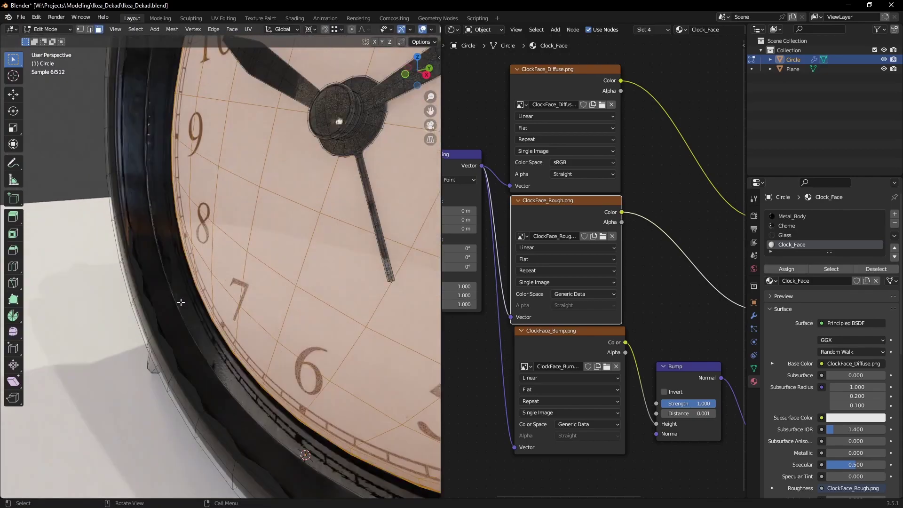
pyautogui.click(183, 292)
pyautogui.hotkey('ctrl', 'l')
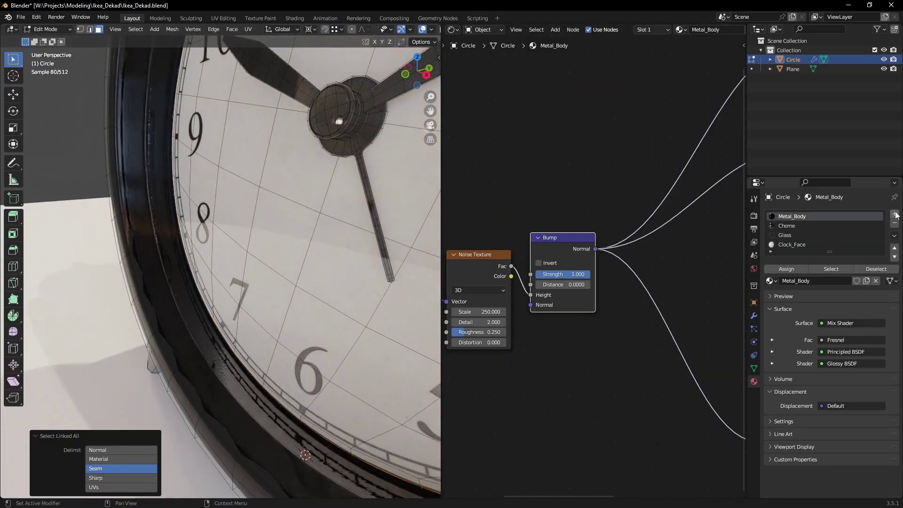
# Create a new Clock_Rim material for the selected rim faces
pyautogui.click(895, 214)
pyautogui.click(818, 284)
pyautogui.doubleClick(826, 284)
pyautogui.write('Clock')
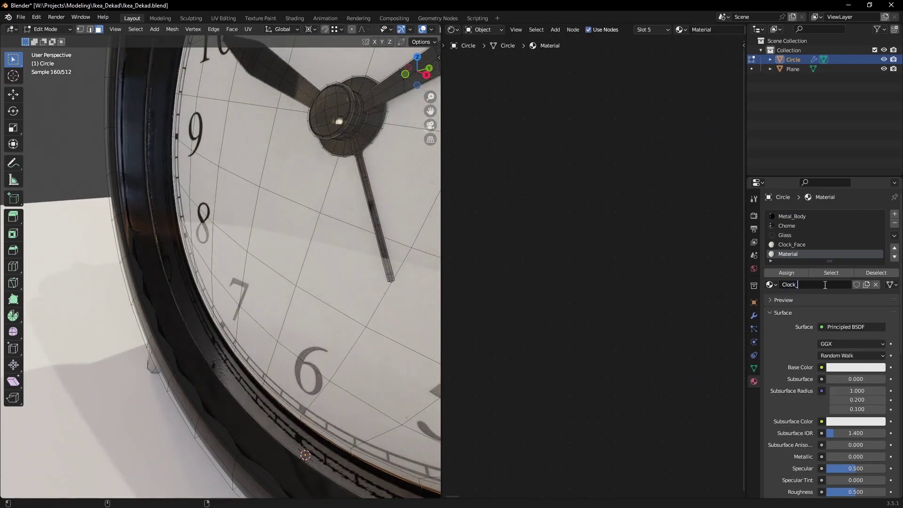
pyautogui.write('Rim')
pyautogui.press('Return')
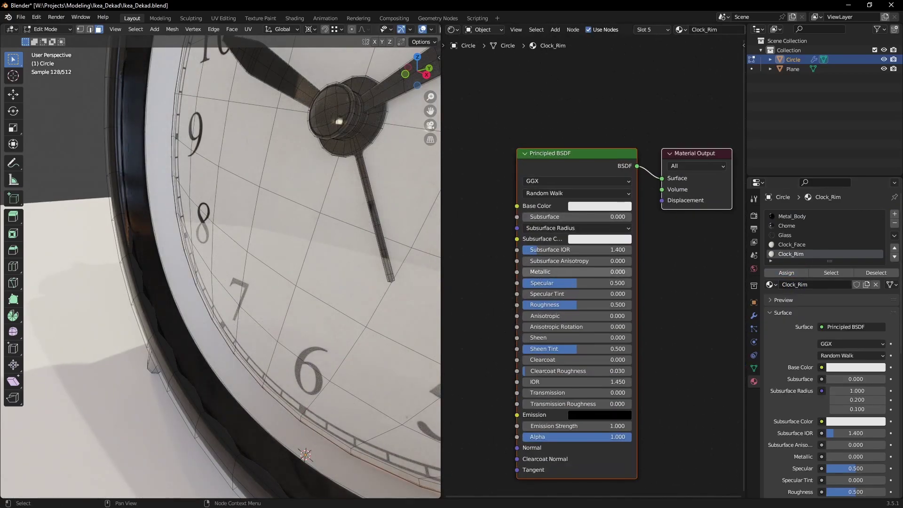
pyautogui.press('Tab')
pyautogui.scroll(-2, 530, 155)
# Load Rim_Bump.png as an image texture and route it through a Bump node into Normal
pyautogui.hotkey('ctrl', 't')
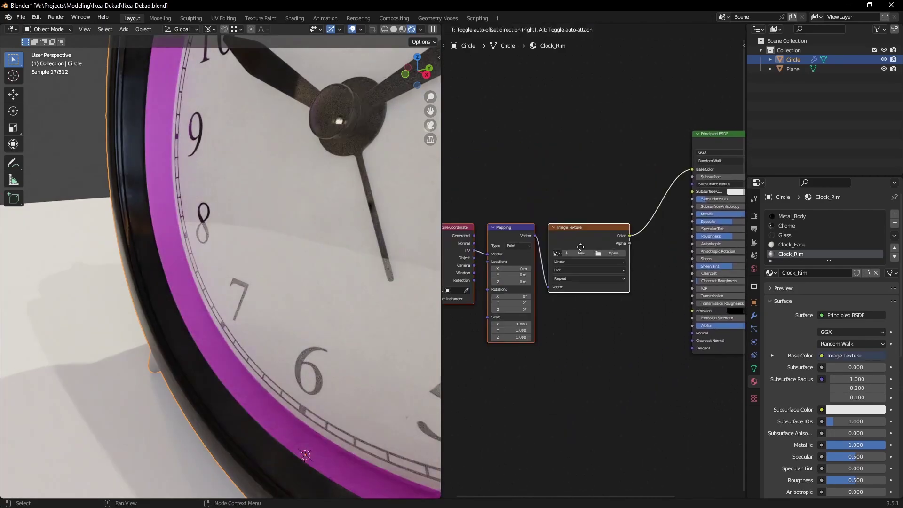
pyautogui.click(613, 254)
pyautogui.doubleClick(350, 123)
pyautogui.moveTo(693, 170)
pyautogui.mouseDown()
pyautogui.moveTo(695, 335)
pyautogui.moveTo(639, 230)
pyautogui.mouseUp()
pyautogui.click(631, 238)
pyautogui.click(640, 264)
pyautogui.scroll(2, 606, 342)
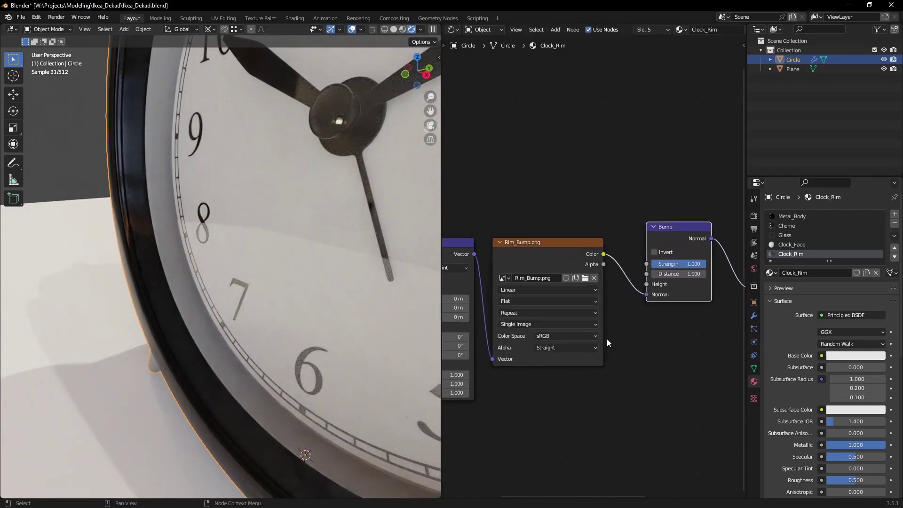
# Set Rim_Bump.png to Generic Data and split a UV Editor above the nodes
pyautogui.click(567, 336)
pyautogui.click(531, 355)
pyautogui.moveTo(691, 290); pyautogui.dragTo(641, 296, button='middle')
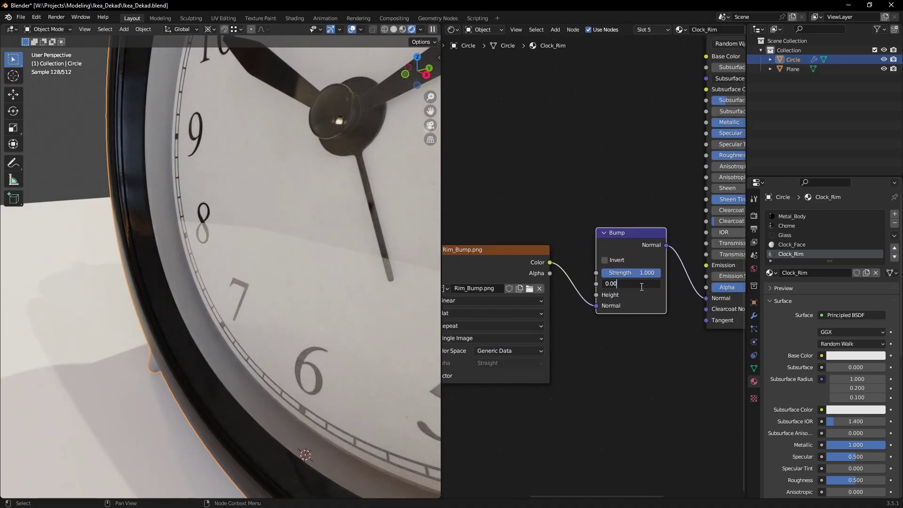
pyautogui.write('1')
pyautogui.moveTo(442, 22); pyautogui.dragTo(452, 313)
pyautogui.click(453, 29)
# Reset the rim UVs, unwrap them with Follow Active Quads, and rotate the strip 90°
pyautogui.click(480, 79)
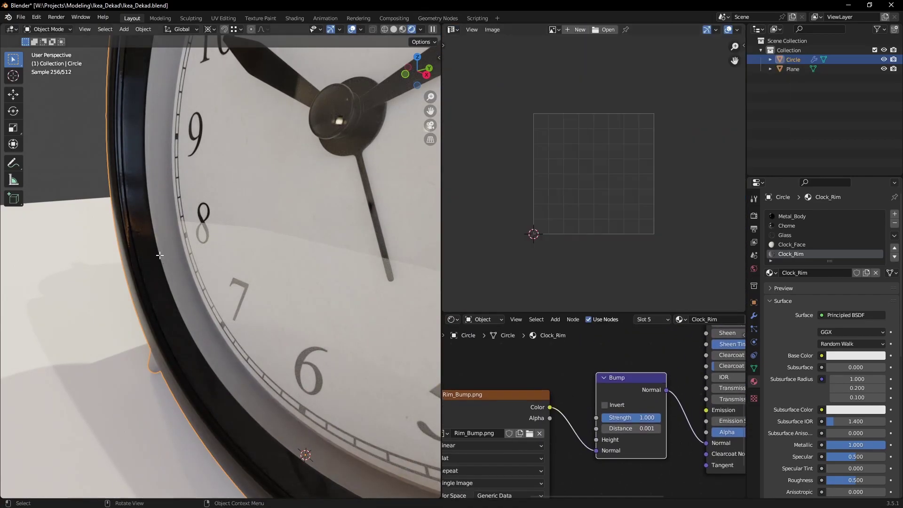
pyautogui.press('Tab')
pyautogui.press('u')
pyautogui.click(154, 291)
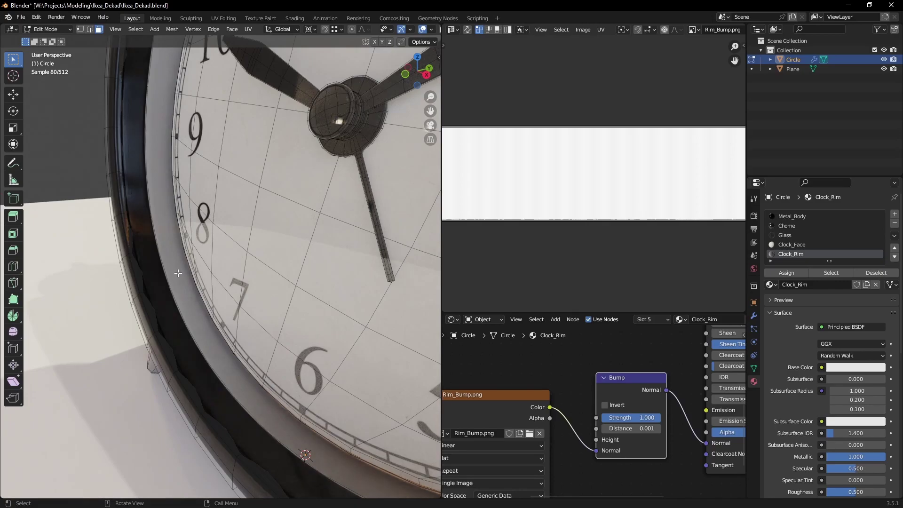
pyautogui.scroll(-2, 177, 273)
pyautogui.press('u')
pyautogui.click(160, 184)
pyautogui.click(166, 207)
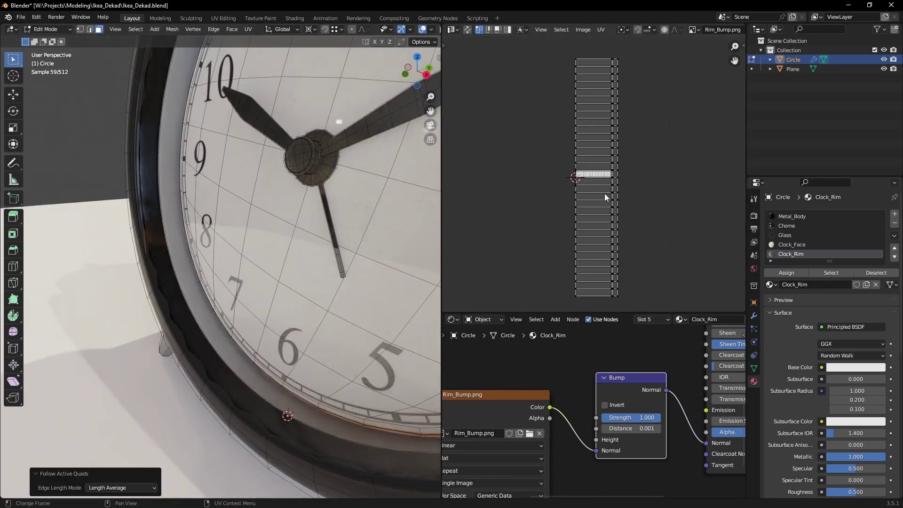
pyautogui.write('ar90')
pyautogui.press('Return')
# Scale the rim UV strip down over Rim_Bump.png and check the rim texture
pyautogui.press('s')
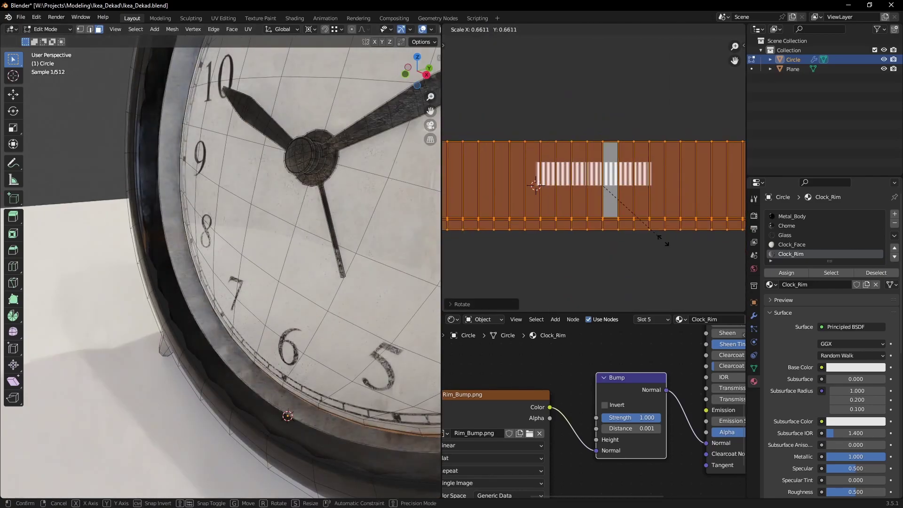
pyautogui.click(663, 241)
pyautogui.scroll(-2, 484, 221)
pyautogui.press('s')
pyautogui.click(546, 238)
pyautogui.press('Tab')
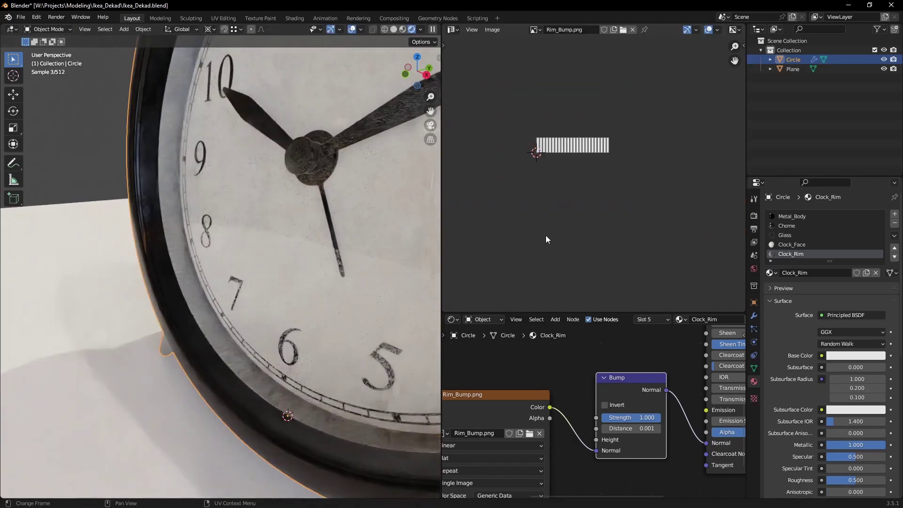
pyautogui.scroll(3, 227, 354)
pyautogui.scroll(3, 261, 300)
# Shrink the rim UV strip further until fine ridges show on the rim
pyautogui.press('Tab')
pyautogui.press('s')
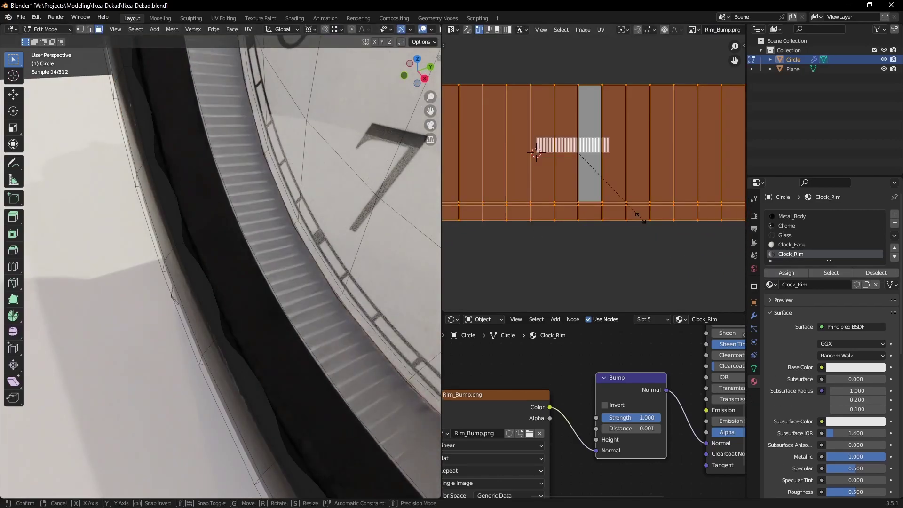
pyautogui.click(644, 220)
pyautogui.press('Tab')
pyautogui.scroll(-3, 257, 278)
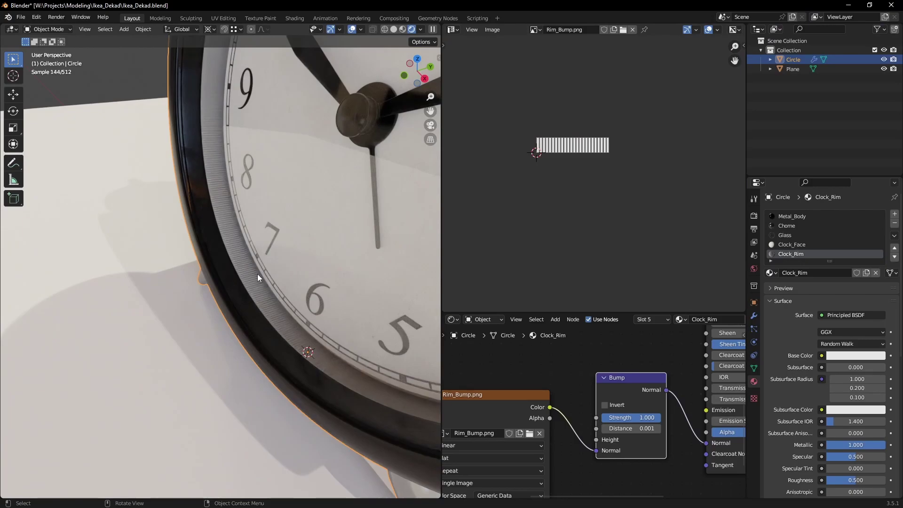
pyautogui.press('Tab')
pyautogui.press('s')
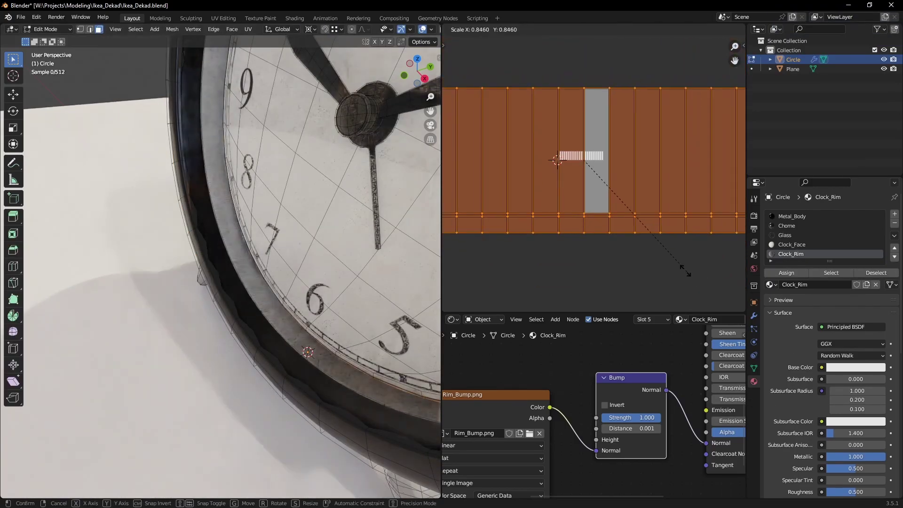
pyautogui.click(684, 267)
pyautogui.press('Tab')
pyautogui.scroll(-2, 618, 387)
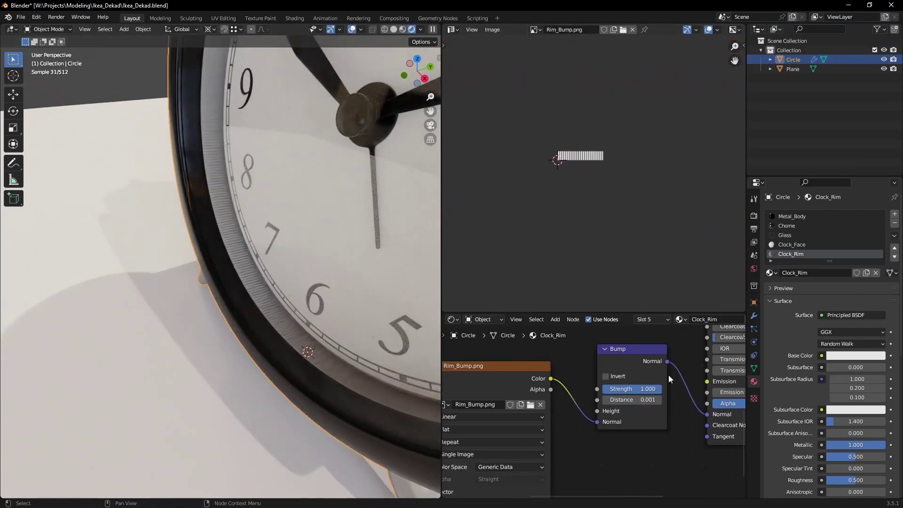
# Set the Clock_Rim roughness to 0.327 and view the whole alarm clock
pyautogui.moveTo(668, 375); pyautogui.dragTo(540, 421, button='middle')
pyautogui.moveTo(626, 421); pyautogui.dragTo(595, 421)
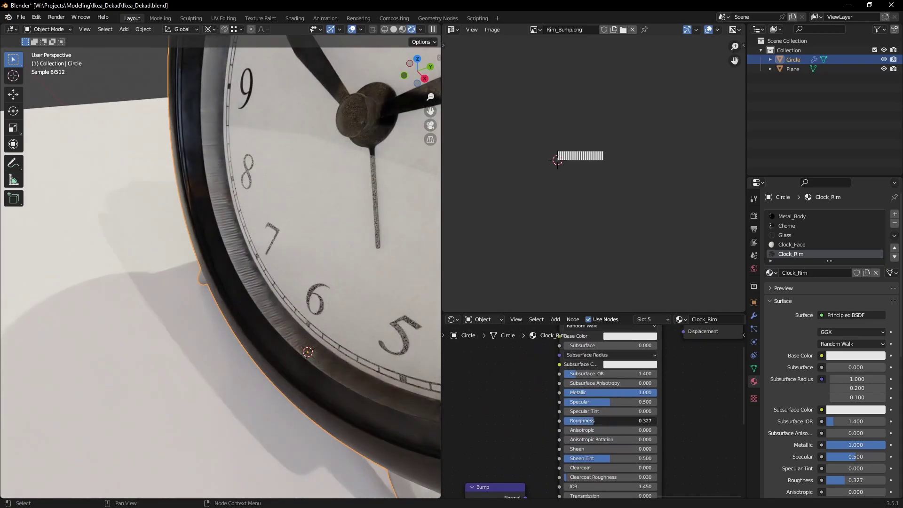
pyautogui.scroll(-5, 252, 343)
pyautogui.scroll(-3, 262, 344)
pyautogui.moveTo(262, 343)
pyautogui.mouseDown(button='middle')
pyautogui.moveTo(212, 330)
pyautogui.moveTo(309, 333)
pyautogui.moveTo(273, 269)
pyautogui.mouseUp(button='middle')
# Select the linked glass faces over the clock dial, checking them in wireframe
pyautogui.scroll(5, 273, 269)
pyautogui.press('z')
pyautogui.click(322, 269)
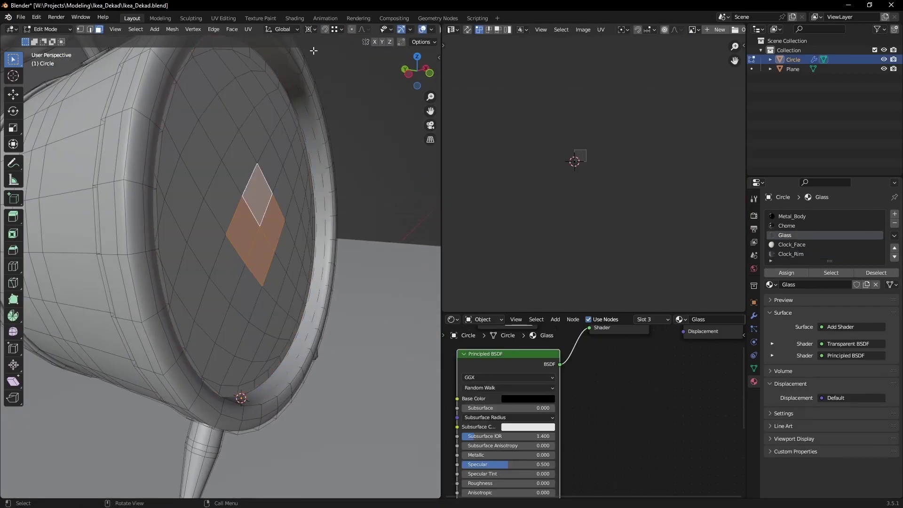
pyautogui.click(295, 29)
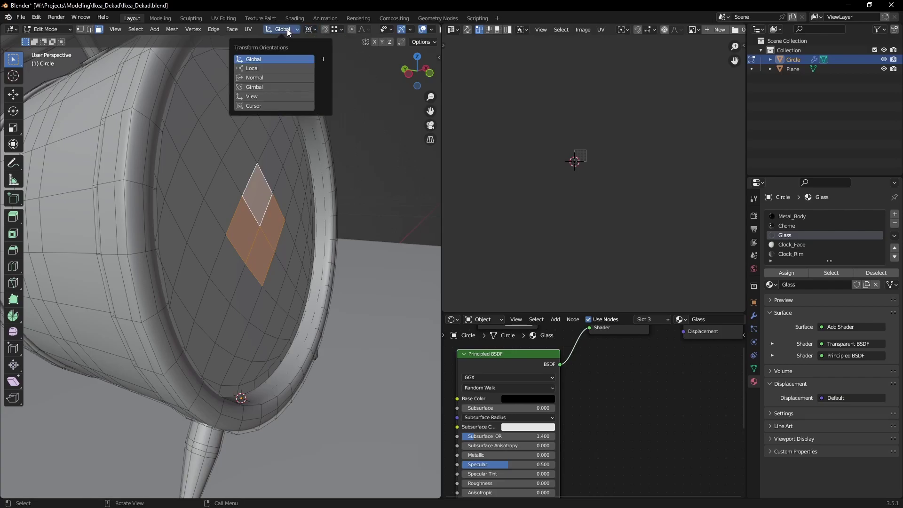
pyautogui.scroll(-4, 250, 280)
pyautogui.hotkey('ctrl', 'l')
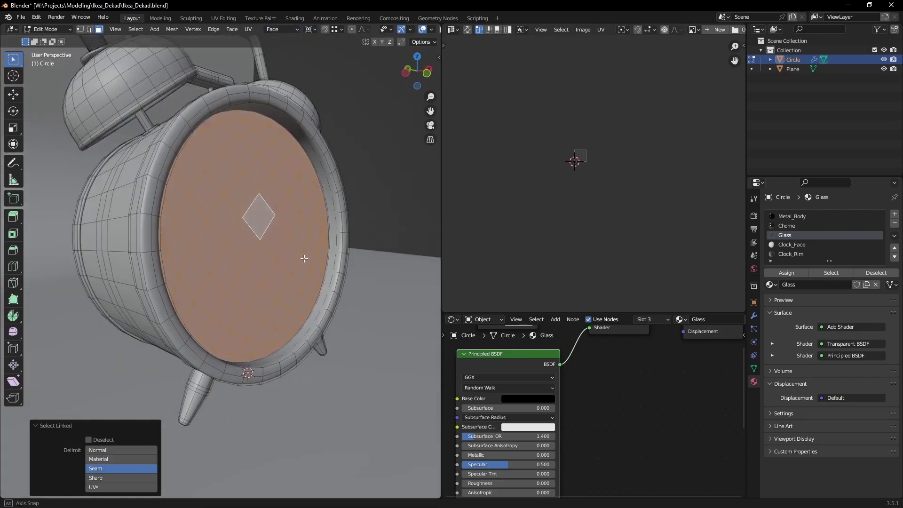
pyautogui.hotkey('shift', 'z')
pyautogui.moveTo(300, 267); pyautogui.dragTo(225, 318, button='middle')
pyautogui.hotkey('shift', 'z')
# Inspect the glass in see-through view and push its faces along their normal
pyautogui.hotkey('alt', 'z')
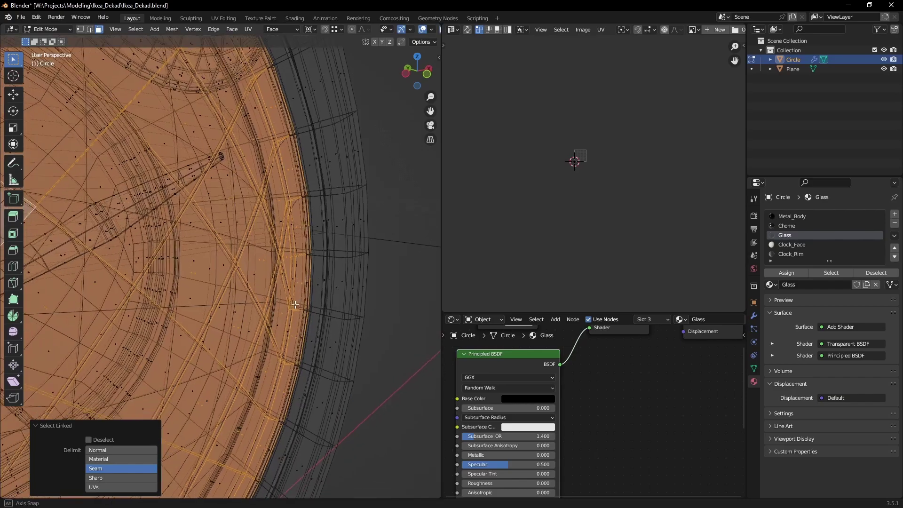
pyautogui.scroll(3, 378, 312)
pyautogui.scroll(2, 378, 312)
pyautogui.scroll(-5, 375, 293)
pyautogui.hotkey('alt', 'z')
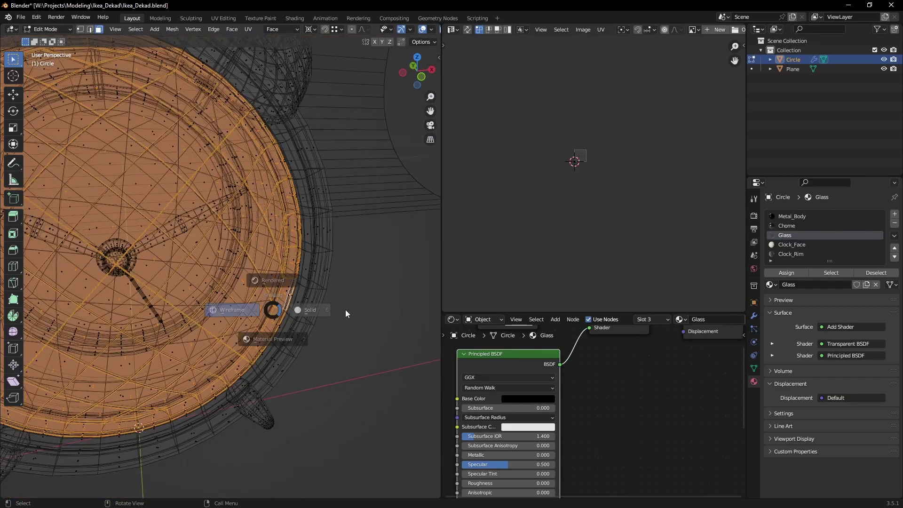
pyautogui.scroll(5, 335, 272)
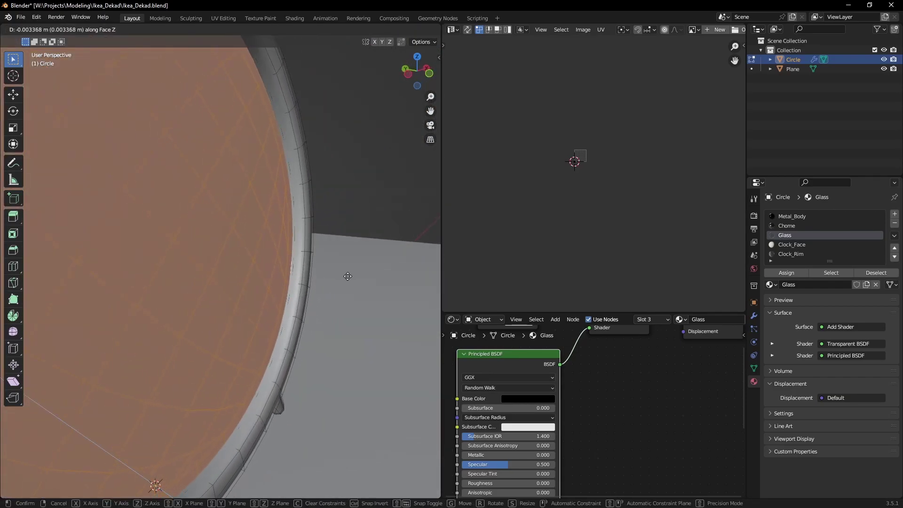
pyautogui.moveTo(253, 274); pyautogui.dragTo(282, 275, button='middle')
pyautogui.press('e')
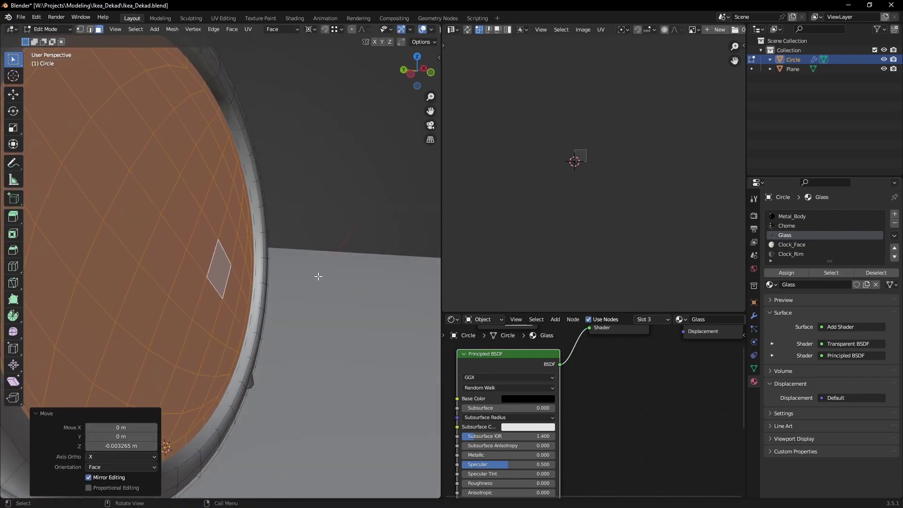
pyautogui.scroll(-5, 318, 277)
pyautogui.scroll(5, 213, 296)
# Select a ring of rim faces and grow the selection by one step
pyautogui.hotkey('shift', 'z')
pyautogui.keyDown('alt'); pyautogui.click(284, 193); pyautogui.keyUp('alt')
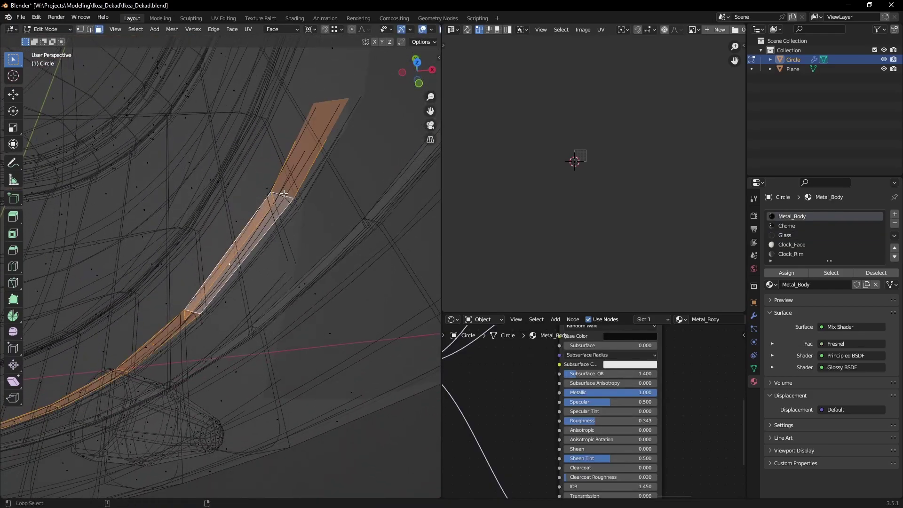
pyautogui.hotkey('shift', 'z')
pyautogui.press('ctrl+KP_Add')
pyautogui.moveTo(275, 199); pyautogui.dragTo(295, 266, button='middle')
pyautogui.scroll(3, 271, 268)
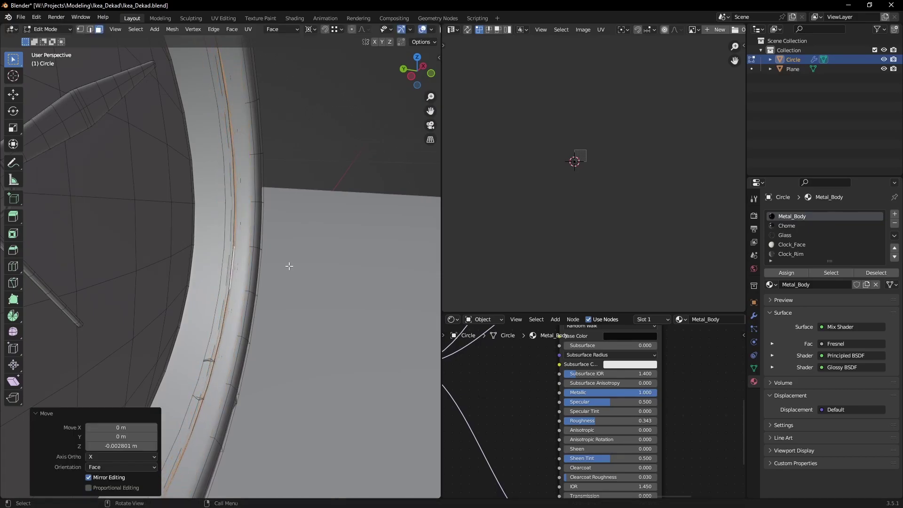
pyautogui.press('l')
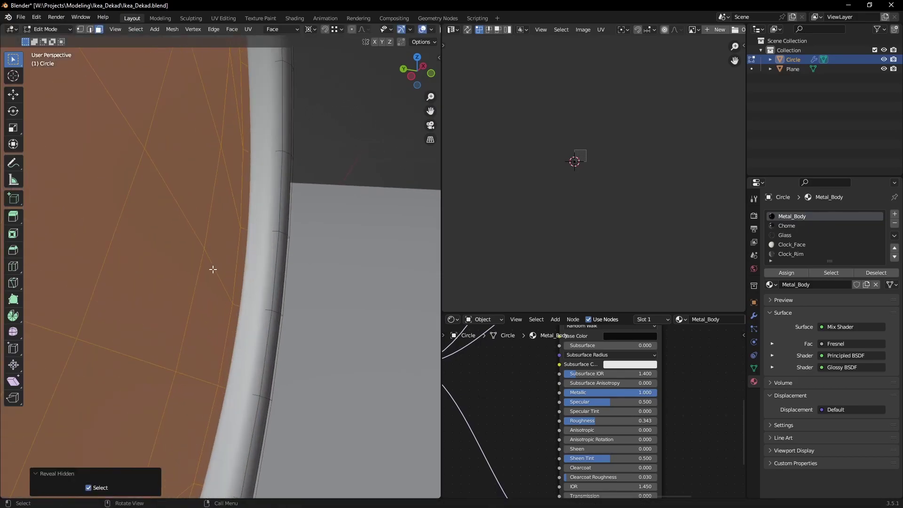
pyautogui.hotkey('shift', 'l')
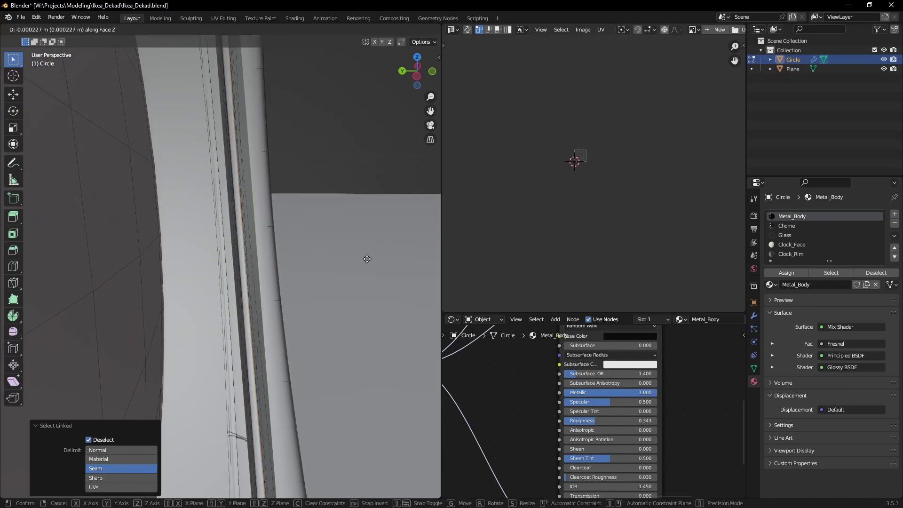
# Nudge the rim faces -0.000115 m along Z and return to Object Mode
pyautogui.moveTo(235, 388); pyautogui.dragTo(238, 329, button='middle')
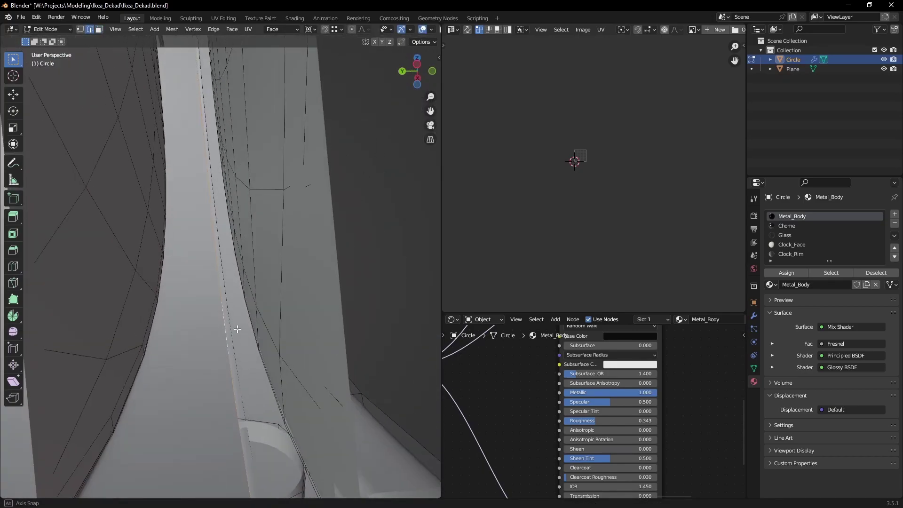
pyautogui.click(313, 327)
pyautogui.scroll(-5, 323, 333)
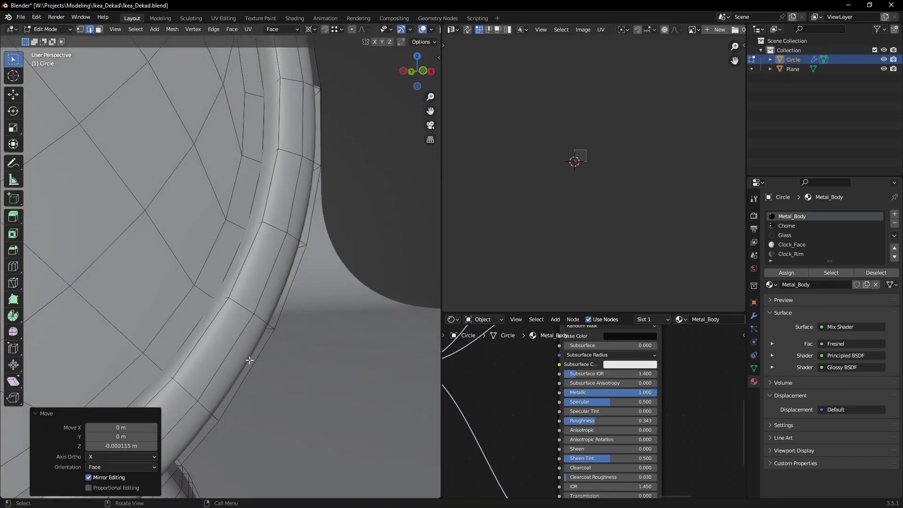
pyautogui.press('Tab')
pyautogui.moveTo(248, 359)
pyautogui.mouseDown(button='middle')
pyautogui.moveTo(259, 340)
pyautogui.moveTo(196, 345)
pyautogui.mouseUp(button='middle')
# Show the clock in Rendered shading from an oblique angle, then enter Edit Mode
pyautogui.press('z')
pyautogui.click(196, 289)
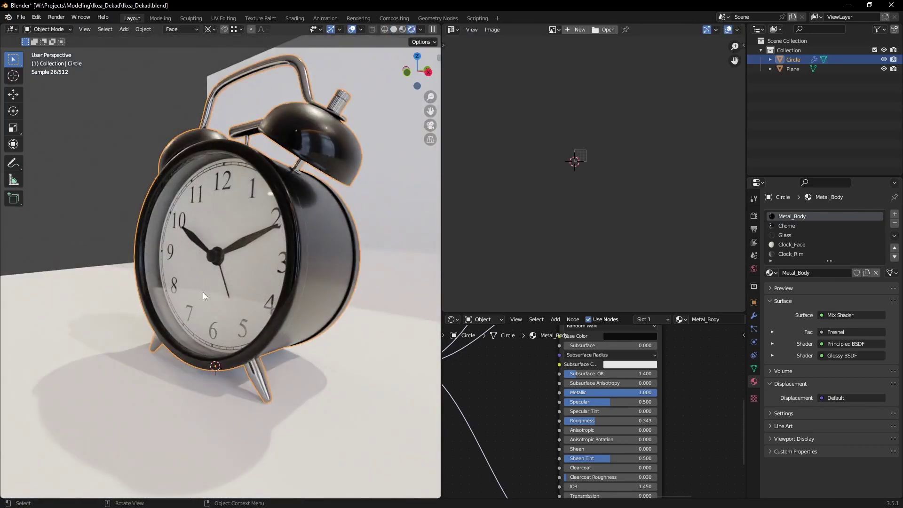
pyautogui.moveTo(203, 292)
pyautogui.mouseDown(button='middle')
pyautogui.moveTo(180, 301)
pyautogui.moveTo(225, 299)
pyautogui.mouseUp(button='middle')
pyautogui.scroll(3, 225, 299)
pyautogui.scroll(2, 315, 344)
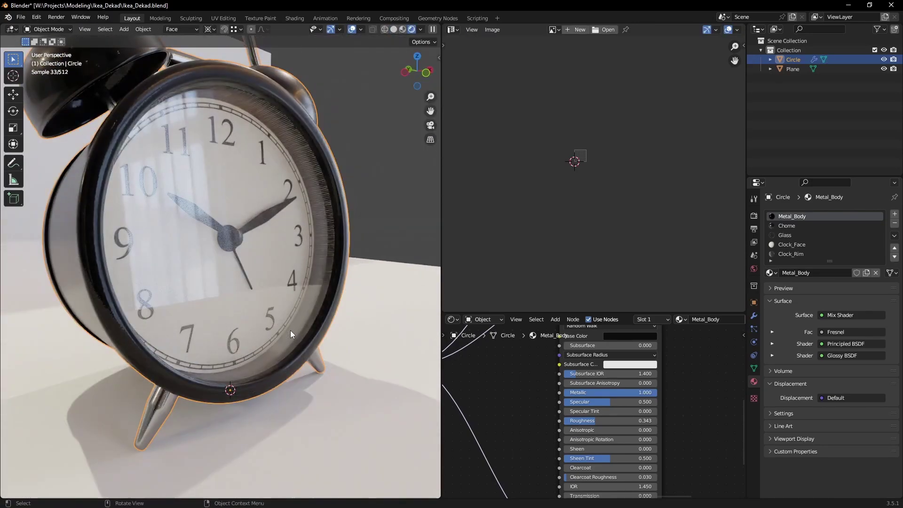
pyautogui.scroll(-5, 304, 326)
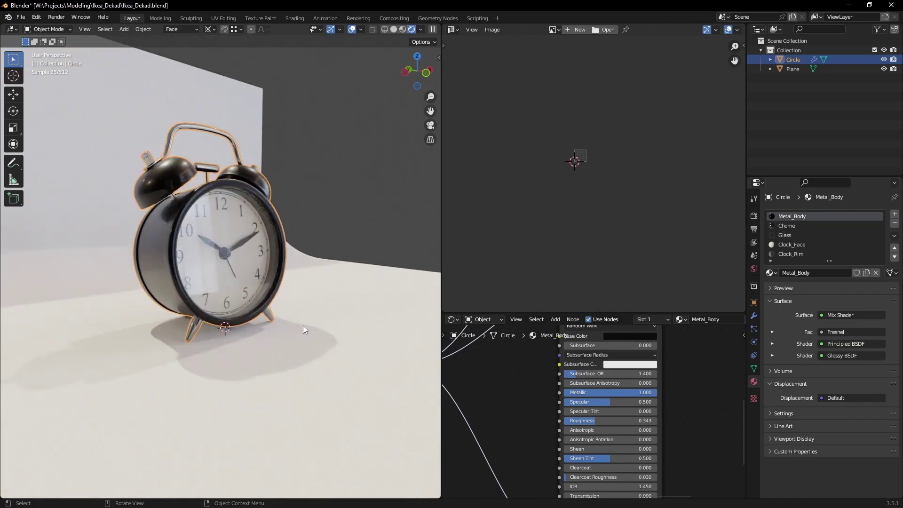
pyautogui.moveTo(303, 325); pyautogui.dragTo(238, 335, button='middle')
pyautogui.scroll(5, 255, 332)
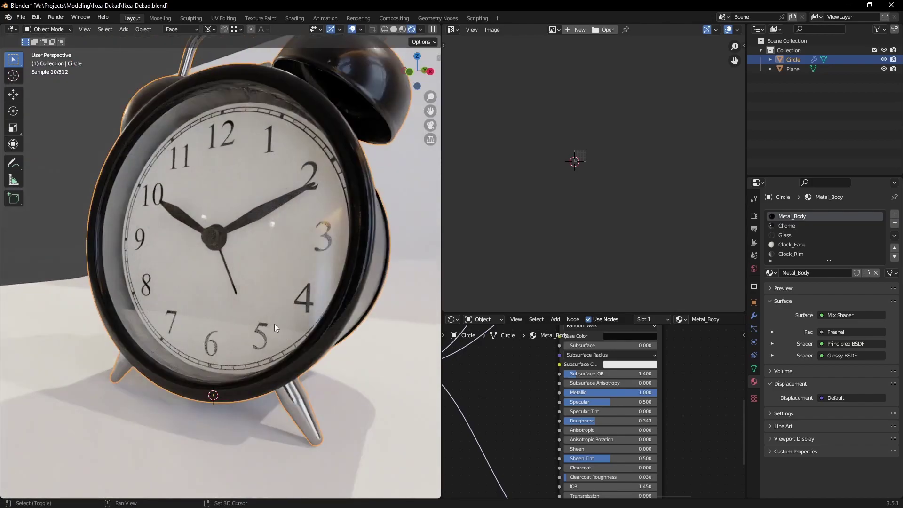
pyautogui.press('Tab')
# Hide the glass cover and add a new material named Black_Plastic
pyautogui.press('h')
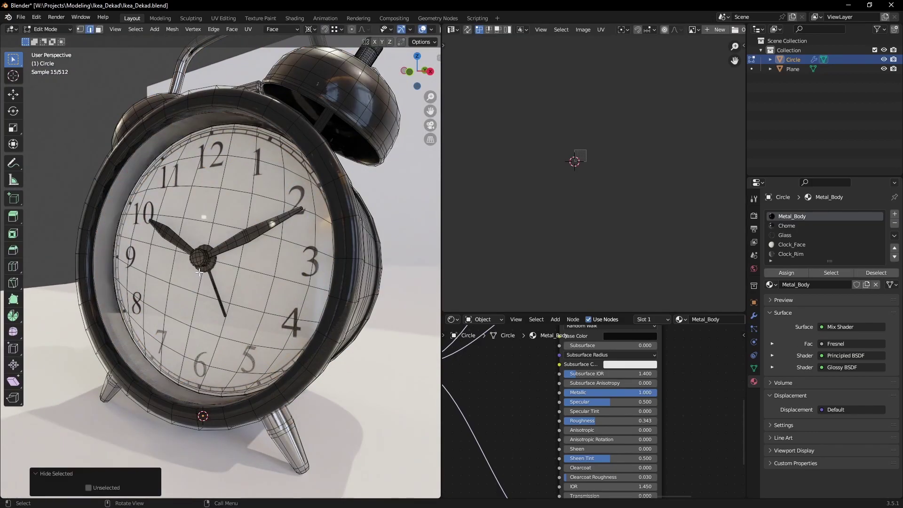
pyautogui.click(895, 215)
pyautogui.doubleClick(821, 284)
pyautogui.write('Black_Plastic')
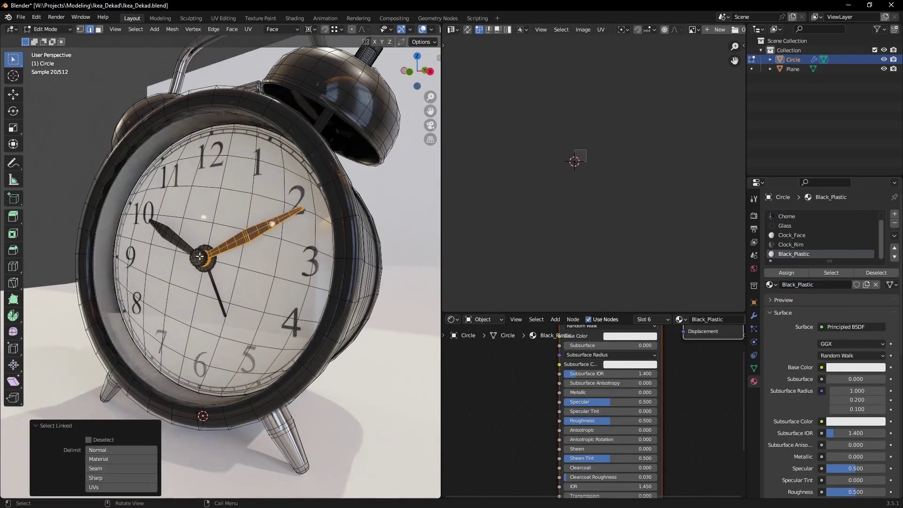
pyautogui.press('Tab')
pyautogui.scroll(-1, 672, 415)
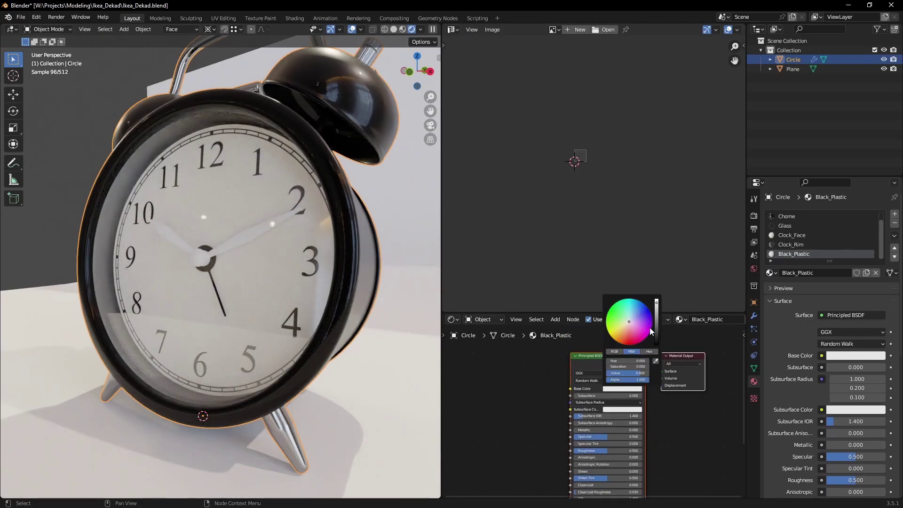
pyautogui.scroll(3, 662, 457)
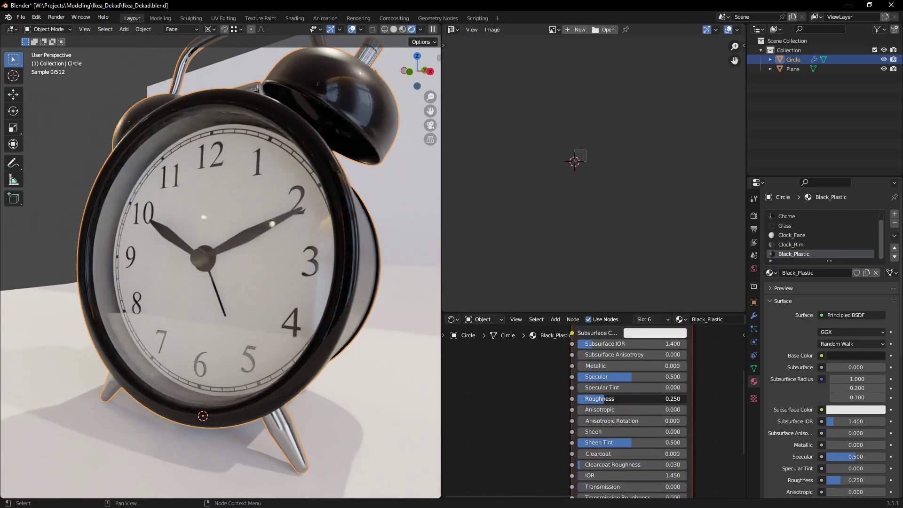
# Add a second material slot with a new material named Alarm_Arrow
pyautogui.click(895, 214)
pyautogui.doubleClick(825, 273)
pyautogui.write('Alarm_Arrow')
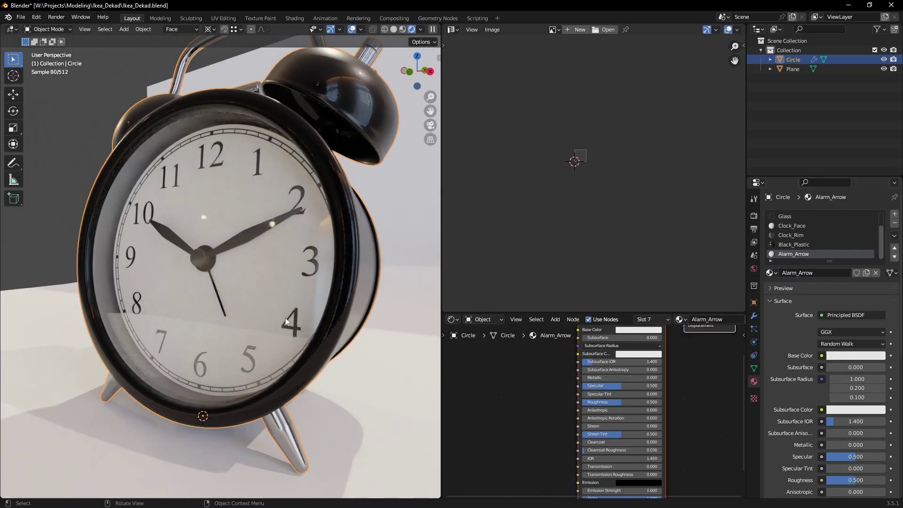
pyautogui.press('Tab')
pyautogui.scroll(2, 213, 296)
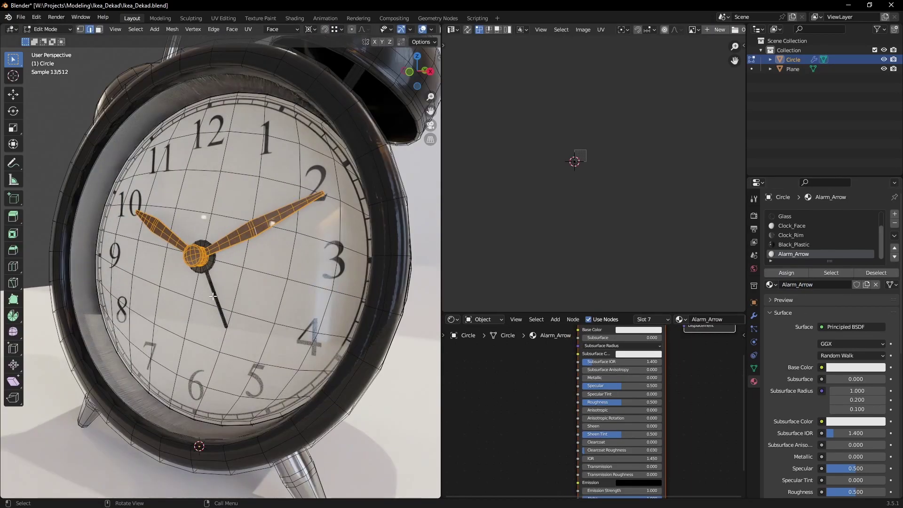
pyautogui.scroll(-2, 324, 284)
# Set the Alarm_Arrow material's roughness to 0.355 and preview the clock front
pyautogui.press('Tab')
pyautogui.scroll(-3, 345, 318)
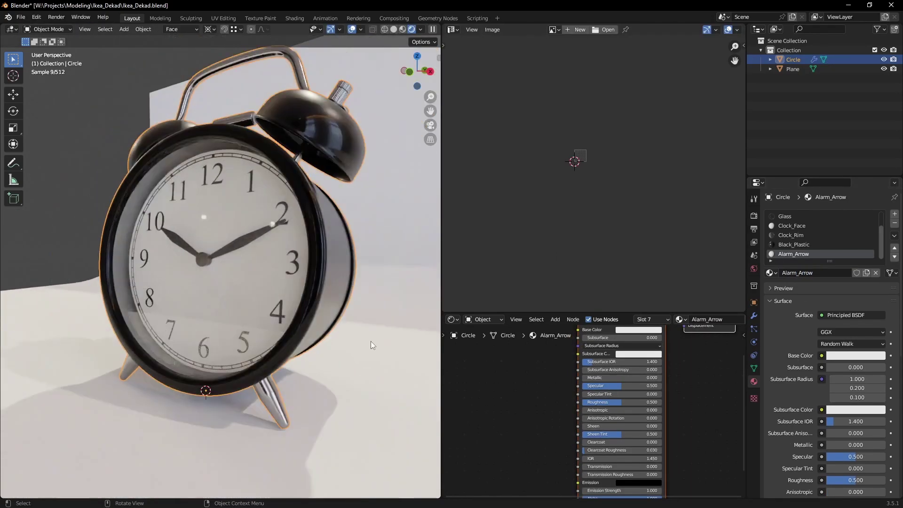
pyautogui.scroll(-1, 604, 412)
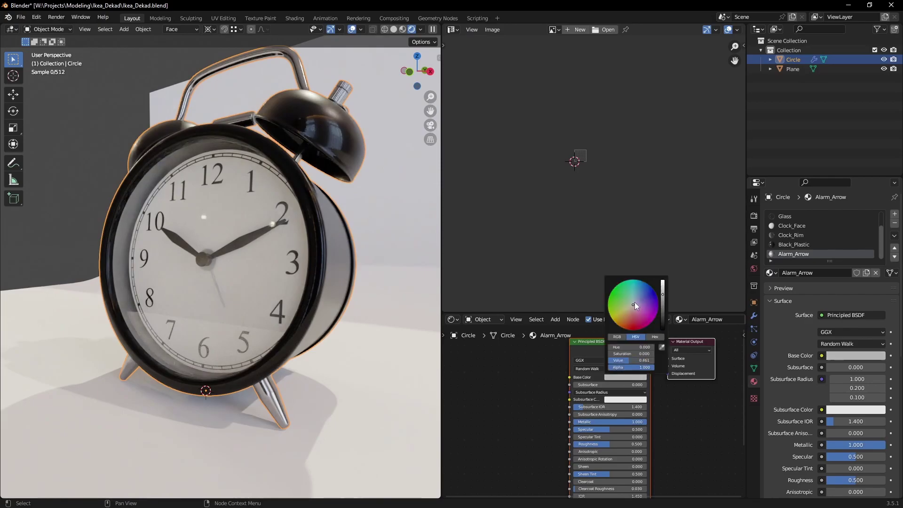
pyautogui.moveTo(606, 448); pyautogui.dragTo(594, 449)
pyautogui.moveTo(235, 330)
pyautogui.mouseDown(button='middle')
pyautogui.moveTo(182, 332)
pyautogui.moveTo(264, 318)
pyautogui.moveTo(290, 323)
pyautogui.moveTo(203, 321)
pyautogui.moveTo(222, 332)
pyautogui.mouseUp(button='middle')
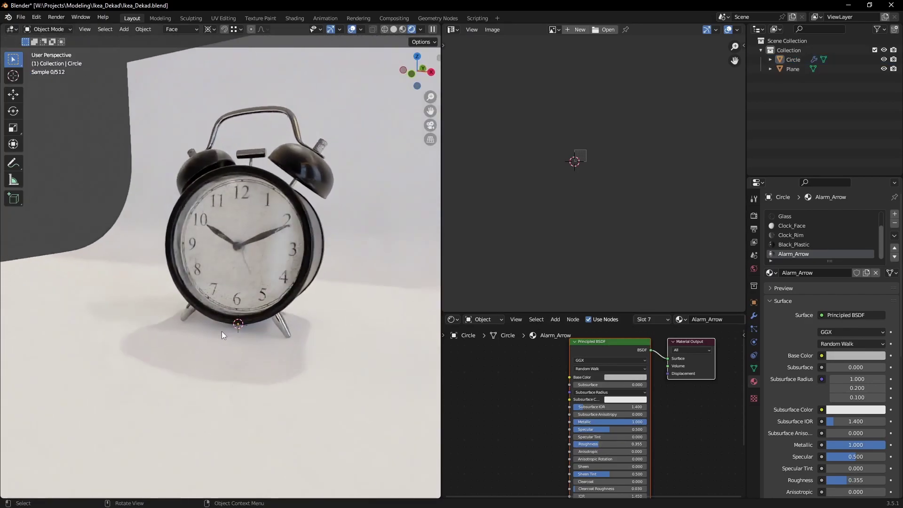
pyautogui.scroll(-3, 218, 321)
# Adjust the viewport focal length, return to solid shading and select the clock
pyautogui.press('n')
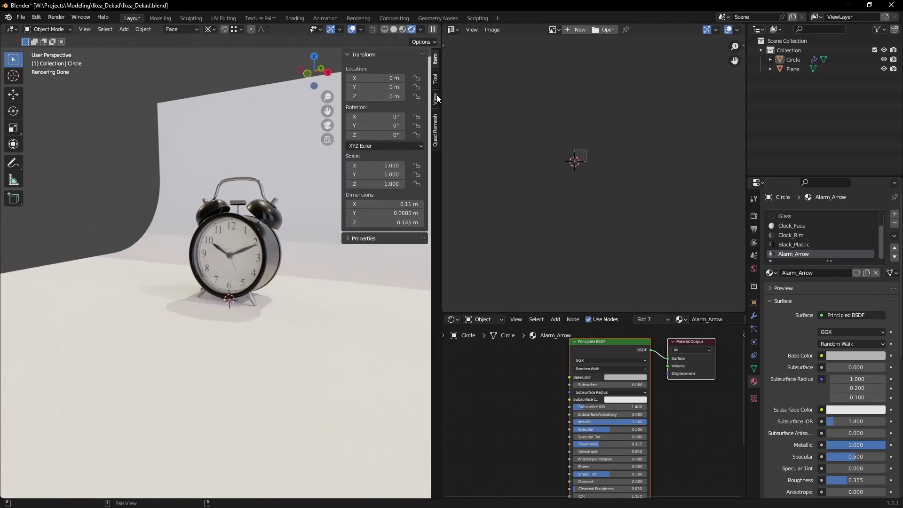
pyautogui.click(437, 97)
pyautogui.moveTo(403, 68); pyautogui.dragTo(423, 69)
pyautogui.press('n')
pyautogui.scroll(3, 259, 258)
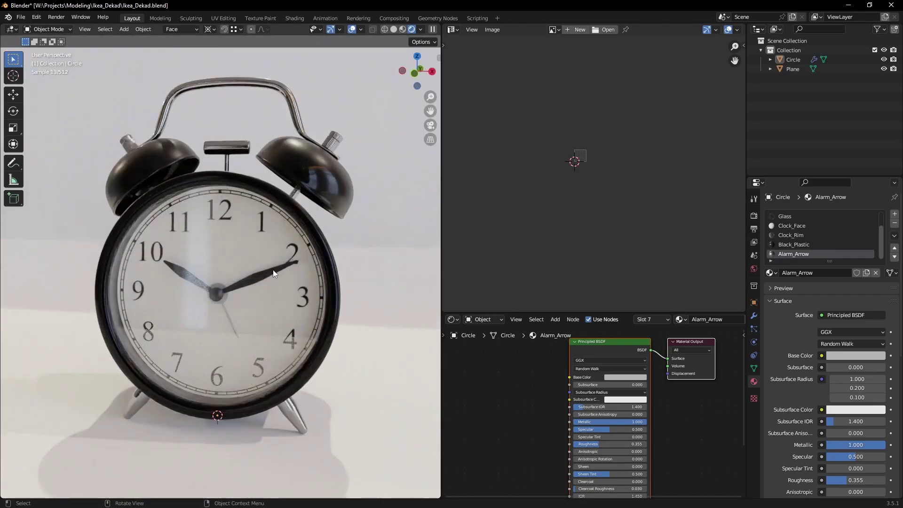
pyautogui.moveTo(274, 270); pyautogui.dragTo(247, 273, button='middle')
pyautogui.press('z')
pyautogui.click(303, 266)
pyautogui.moveTo(303, 267); pyautogui.dragTo(245, 225, button='middle')
# Enter Edit Mode on the clock and hide everything except the chrome parts
pyautogui.scroll(5, 244, 225)
pyautogui.click(304, 248)
pyautogui.press('Tab')
pyautogui.scroll(-4, 284, 263)
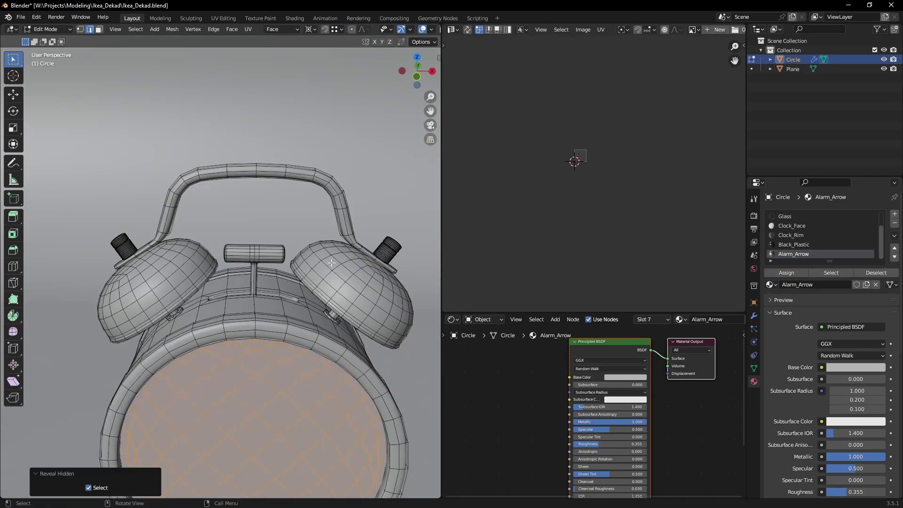
pyautogui.scroll(-4, 226, 254)
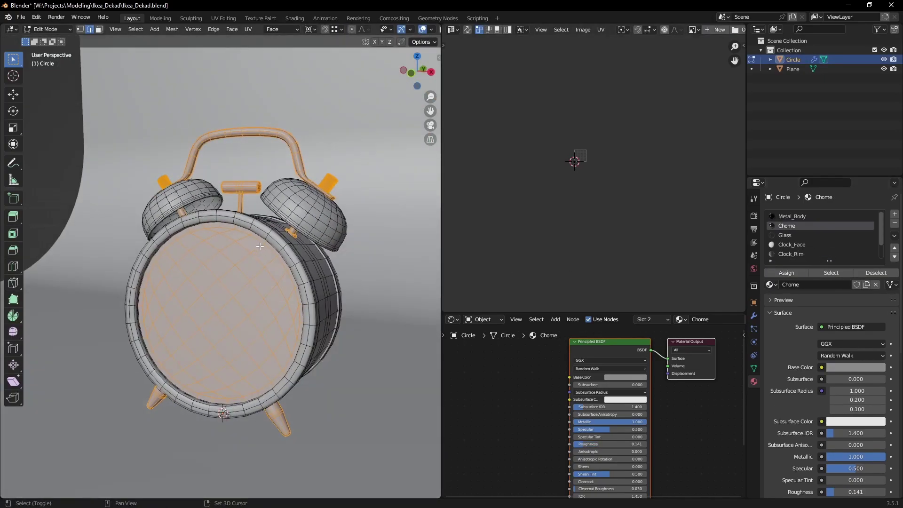
pyautogui.hotkey('shift', 'h')
pyautogui.moveTo(225, 254)
pyautogui.mouseDown(button='middle')
pyautogui.moveTo(221, 247)
pyautogui.moveTo(333, 257)
pyautogui.mouseUp(button='middle')
pyautogui.click(333, 257)
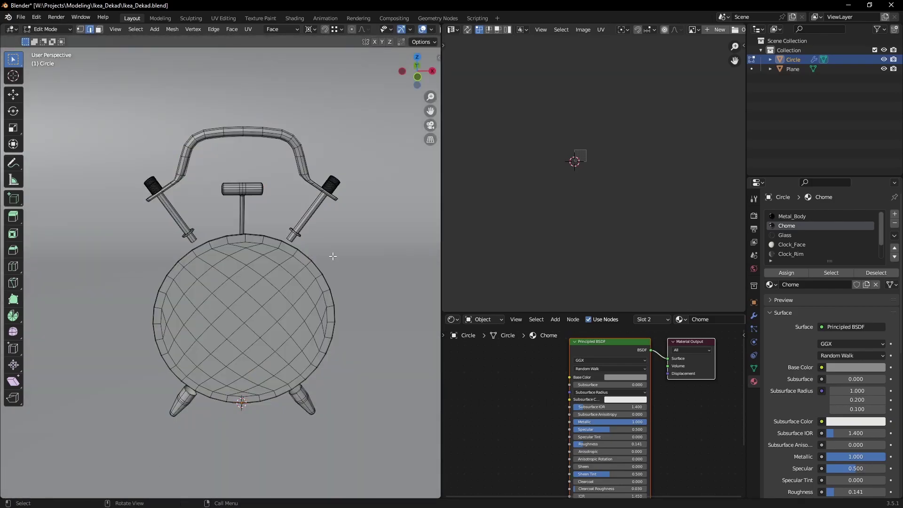
pyautogui.hotkey('shift', 'h')
pyautogui.moveTo(262, 248); pyautogui.dragTo(282, 235, button='middle')
pyautogui.scroll(8, 315, 162)
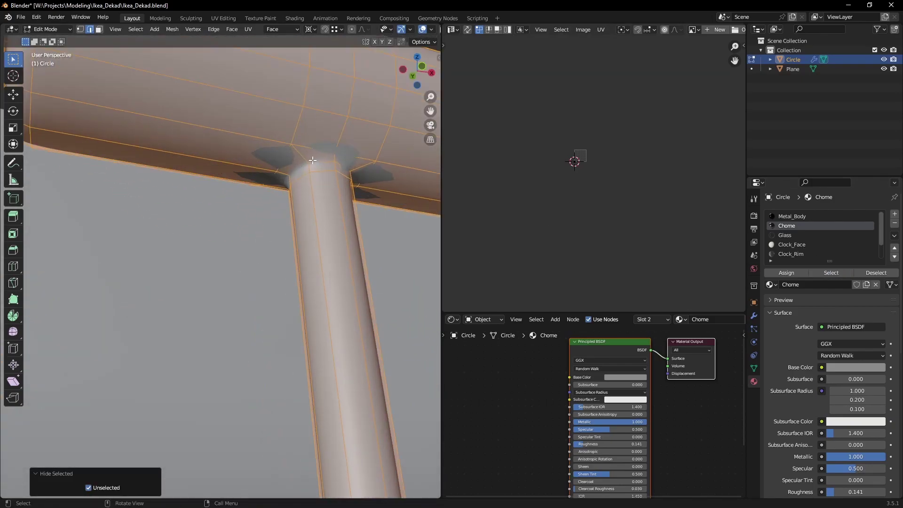
# Mark seams on the T-joint edge, a T-handle loop and the cylinder's end loop
pyautogui.hotkey('ctrl', 'e')
pyautogui.click(302, 314)
pyautogui.scroll(-8, 297, 314)
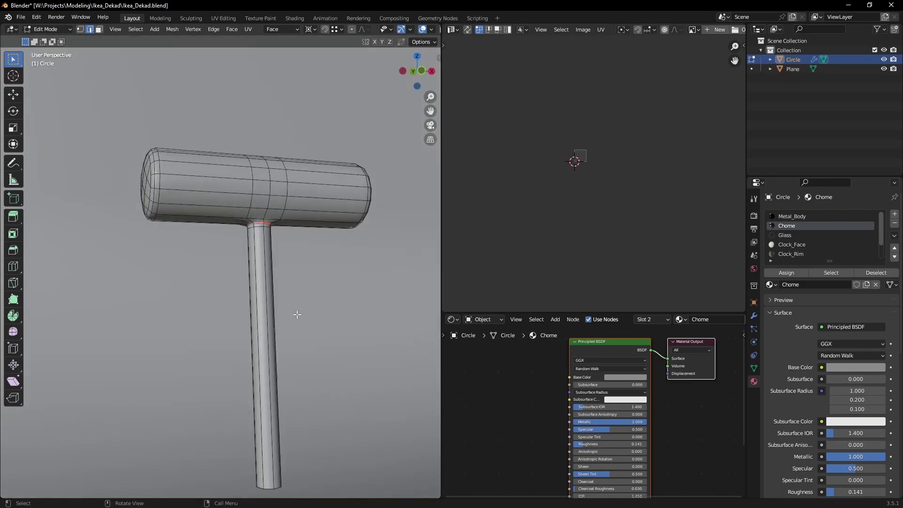
pyautogui.click(276, 346)
pyautogui.scroll(5, 202, 244)
pyautogui.keyDown('alt'); pyautogui.click(193, 245); pyautogui.keyUp('alt')
pyautogui.hotkey('ctrl', 'e')
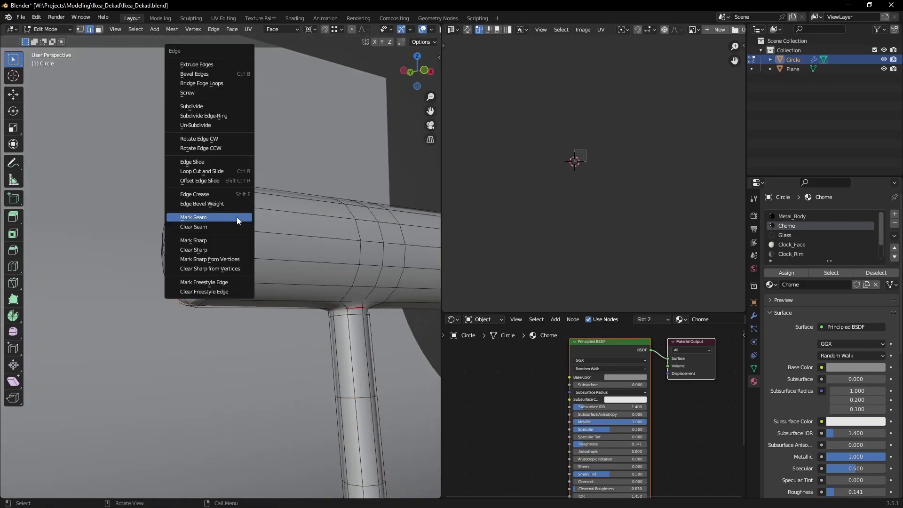
pyautogui.click(236, 221)
pyautogui.scroll(-6, 252, 298)
pyautogui.moveTo(252, 298)
pyautogui.mouseDown(button='middle')
pyautogui.moveTo(312, 245)
pyautogui.moveTo(219, 232)
pyautogui.moveTo(257, 178)
pyautogui.mouseUp(button='middle')
pyautogui.hotkey('ctrl', 'e')
pyautogui.click(313, 244)
# Mark seams along the horizontal and vertical pipe edge paths and a T-joint loop
pyautogui.keyDown('ctrl'); pyautogui.click(289, 205); pyautogui.keyUp('ctrl')
pyautogui.moveTo(289, 206)
pyautogui.mouseDown(button='middle')
pyautogui.moveTo(270, 264)
pyautogui.moveTo(347, 154)
pyautogui.moveTo(276, 169)
pyautogui.moveTo(213, 244)
pyautogui.moveTo(280, 339)
pyautogui.moveTo(245, 358)
pyautogui.mouseUp(button='middle')
pyautogui.keyDown('ctrl'); pyautogui.click(276, 167); pyautogui.keyUp('ctrl')
pyautogui.hotkey('ctrl', 'e')
pyautogui.click(258, 190)
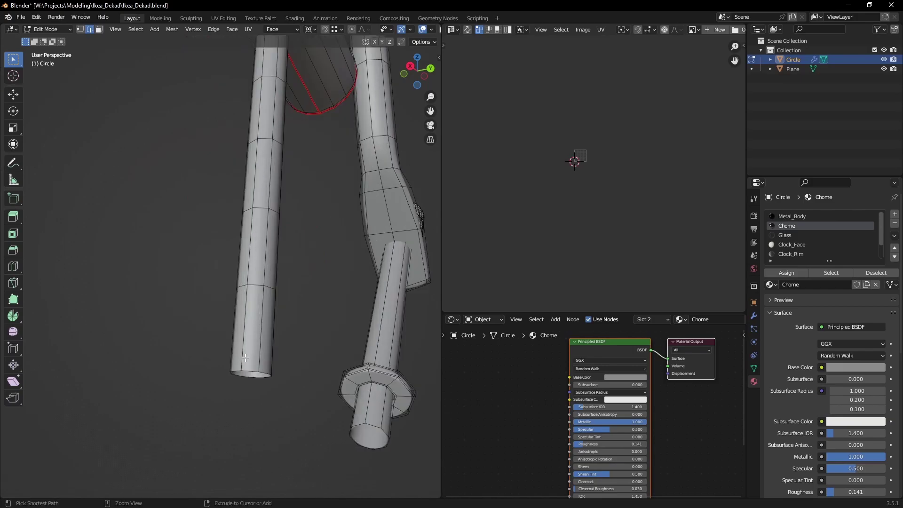
pyautogui.keyDown('ctrl'); pyautogui.click(246, 357); pyautogui.keyUp('ctrl')
pyautogui.hotkey('ctrl', 'e')
pyautogui.click(251, 264)
pyautogui.moveTo(251, 263)
pyautogui.mouseDown(button='middle')
pyautogui.moveTo(235, 283)
pyautogui.moveTo(292, 254)
pyautogui.moveTo(292, 306)
pyautogui.moveTo(205, 286)
pyautogui.mouseUp(button='middle')
pyautogui.hotkey('ctrl', 'e')
pyautogui.click(293, 252)
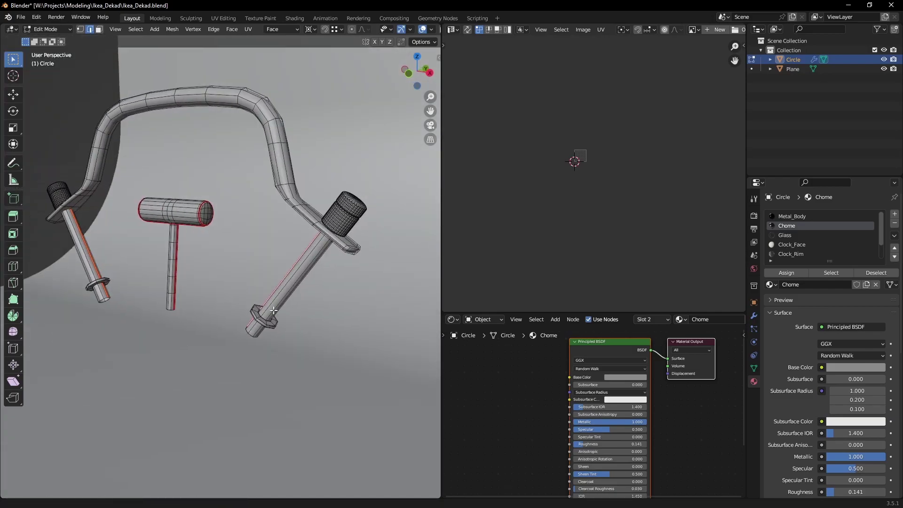
# Mark the washer's edge loop as a seam
pyautogui.scroll(4, 274, 311)
pyautogui.scroll(4, 264, 301)
pyautogui.scroll(-1, 259, 296)
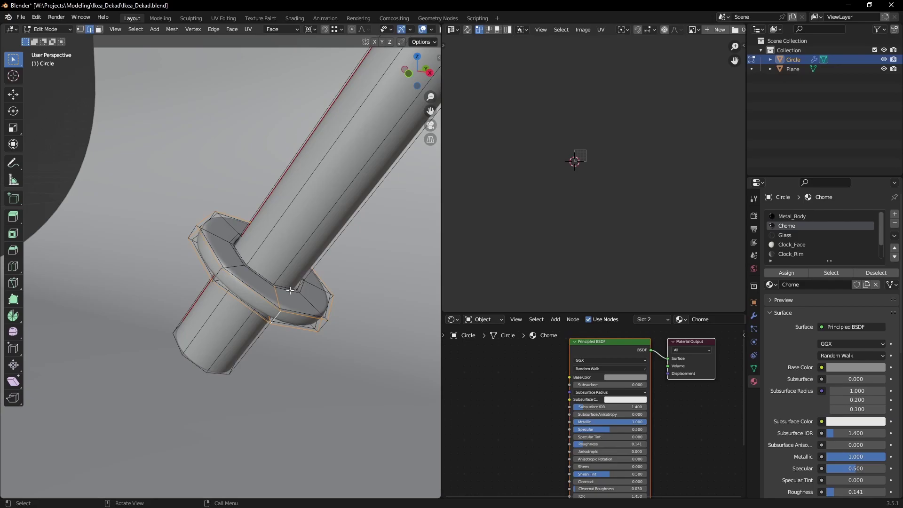
pyautogui.hotkey('ctrl', 'e')
pyautogui.click(216, 291)
pyautogui.scroll(-4, 216, 292)
pyautogui.scroll(4, 216, 291)
# Mark a seam along an edge path of the lower conical pipe
pyautogui.moveTo(216, 292); pyautogui.dragTo(207, 236, button='middle')
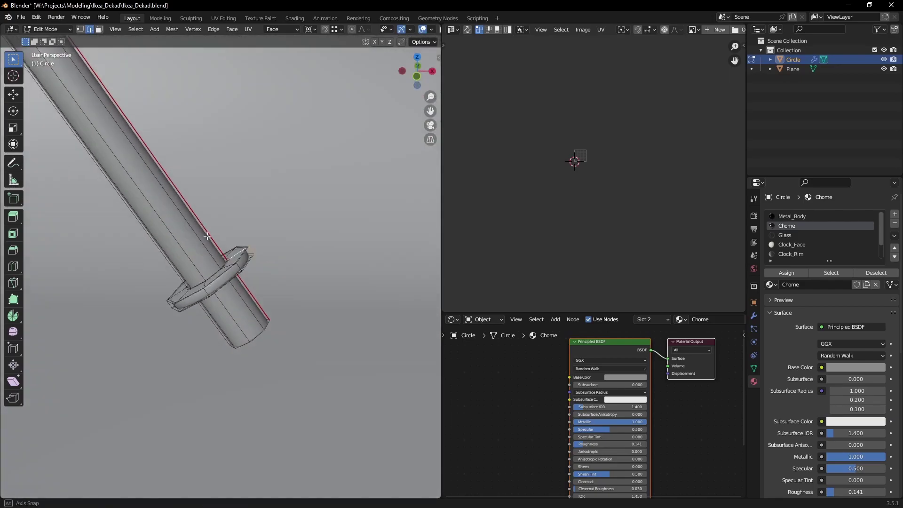
pyautogui.scroll(3, 221, 263)
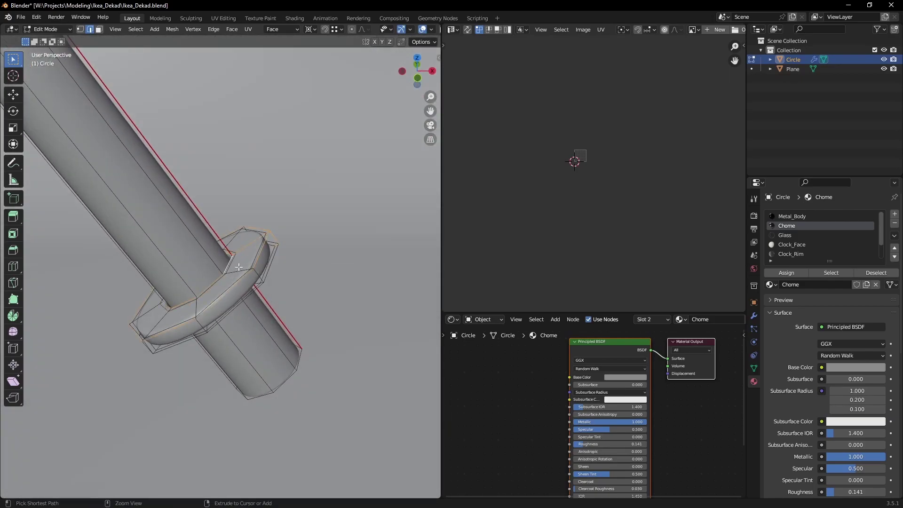
pyautogui.scroll(-2, 239, 267)
pyautogui.scroll(-5, 239, 267)
pyautogui.moveTo(239, 267); pyautogui.dragTo(282, 329, button='middle')
pyautogui.scroll(3, 283, 329)
pyautogui.scroll(3, 320, 347)
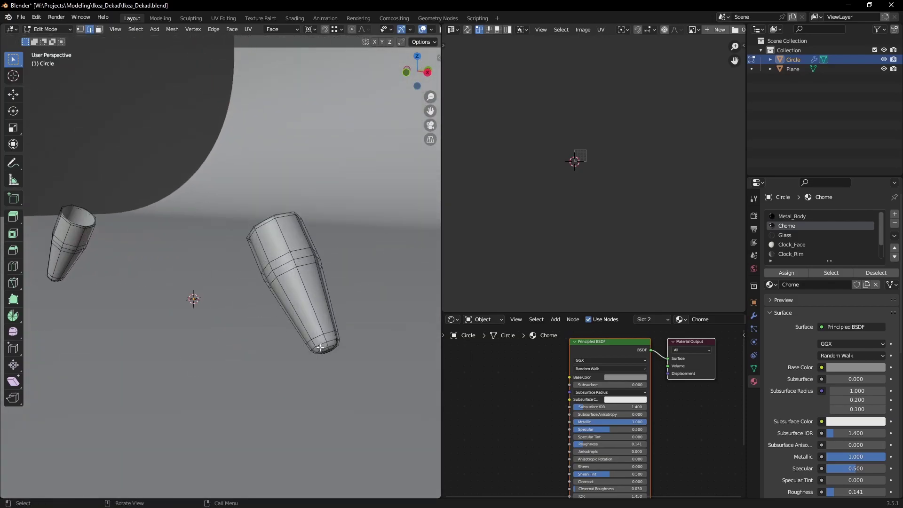
pyautogui.moveTo(60, 285); pyautogui.dragTo(288, 288, button='middle')
pyautogui.scroll(5, 289, 288)
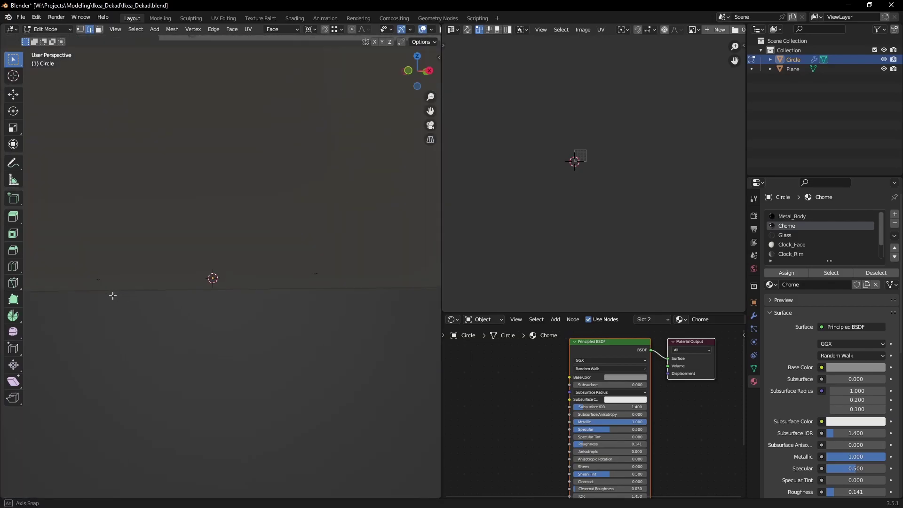
pyautogui.scroll(-3, 228, 297)
pyautogui.moveTo(228, 298); pyautogui.dragTo(212, 293, button='middle')
pyautogui.keyDown('ctrl'); pyautogui.click(252, 142); pyautogui.keyUp('ctrl')
pyautogui.scroll(-4, 367, 293)
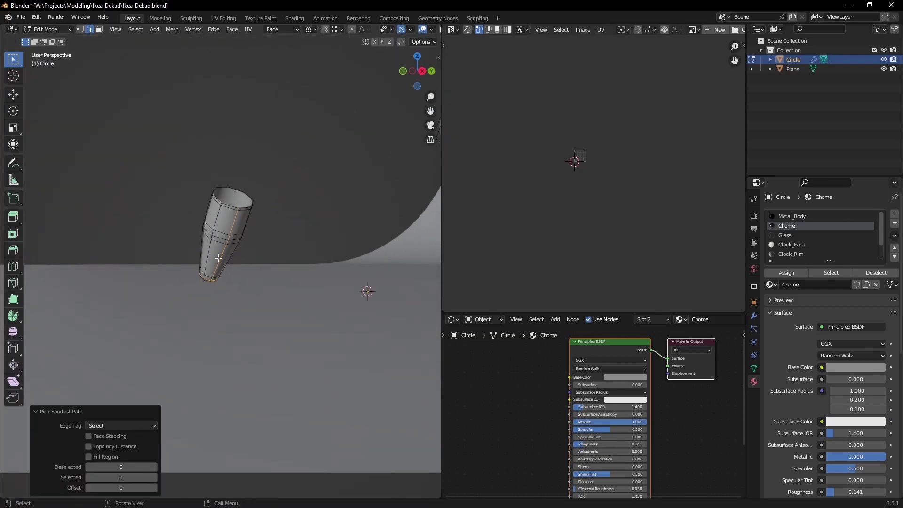
pyautogui.moveTo(367, 292); pyautogui.dragTo(273, 271, button='middle')
pyautogui.scroll(4, 348, 276)
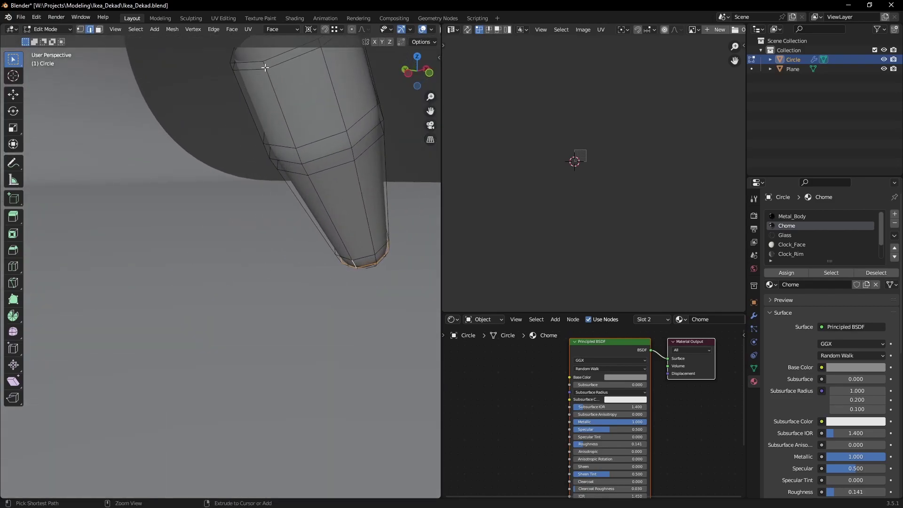
pyautogui.hotkey('ctrl', 'e')
pyautogui.click(258, 196)
# Select an edge path along the bent pipe near the knob
pyautogui.scroll(-5, 267, 196)
pyautogui.moveTo(267, 195); pyautogui.dragTo(188, 229, button='middle')
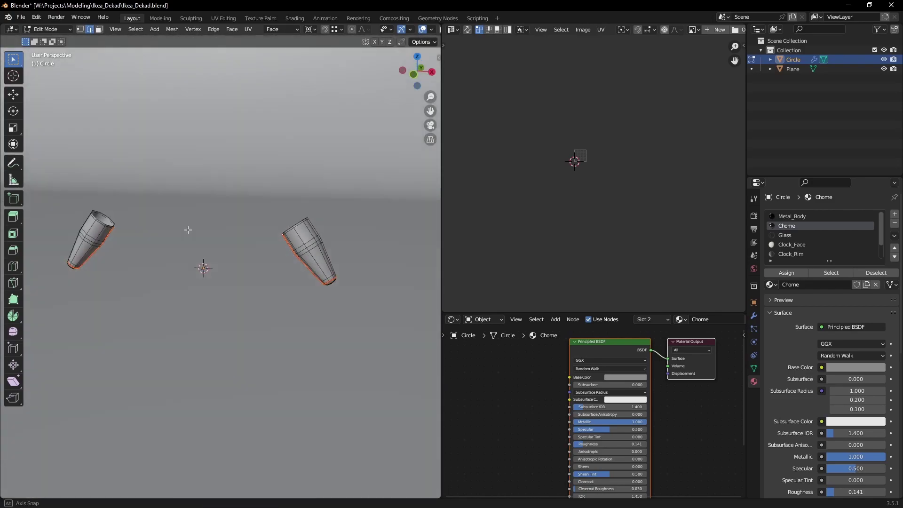
pyautogui.scroll(-5, 187, 229)
pyautogui.scroll(8, 176, 173)
pyautogui.scroll(3, 193, 184)
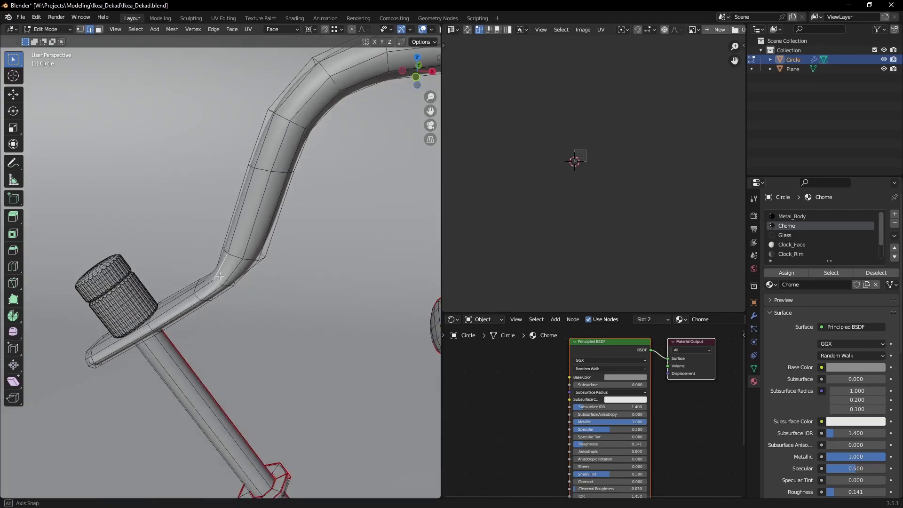
pyautogui.moveTo(193, 184)
pyautogui.mouseDown(button='middle')
pyautogui.moveTo(283, 258)
pyautogui.moveTo(242, 264)
pyautogui.moveTo(171, 246)
pyautogui.mouseUp(button='middle')
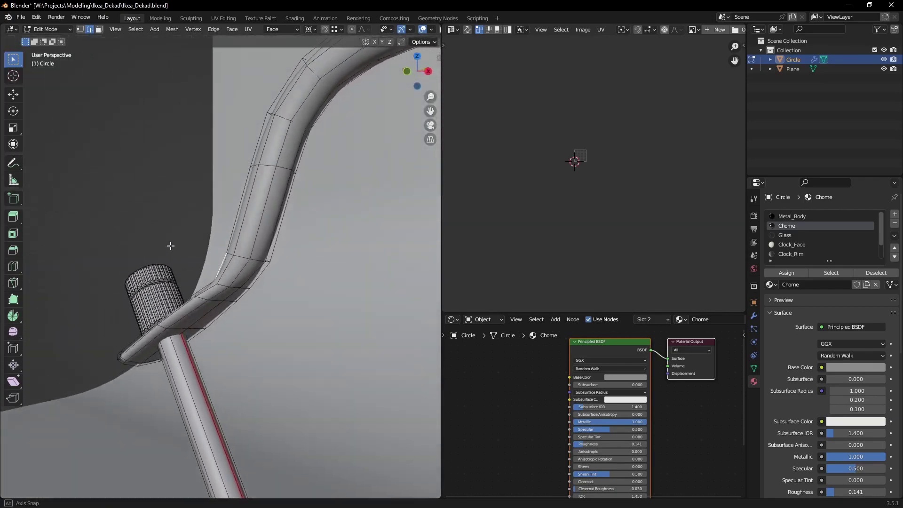
pyautogui.moveTo(239, 267)
pyautogui.mouseDown(button='middle')
pyautogui.moveTo(241, 276)
pyautogui.moveTo(299, 262)
pyautogui.moveTo(268, 252)
pyautogui.moveTo(323, 235)
pyautogui.moveTo(306, 235)
pyautogui.moveTo(228, 288)
pyautogui.moveTo(248, 298)
pyautogui.moveTo(177, 289)
pyautogui.moveTo(198, 244)
pyautogui.moveTo(302, 178)
pyautogui.mouseUp(button='middle')
pyautogui.keyDown('ctrl'); pyautogui.click(283, 245); pyautogui.keyUp('ctrl')
pyautogui.scroll(4, 323, 236)
# Mark the knob top's edge loop as a seam
pyautogui.keyDown('alt'); pyautogui.middleClick(177, 289); pyautogui.keyUp('alt')
pyautogui.scroll(-5, 159, 279)
pyautogui.scroll(5, 320, 164)
pyautogui.scroll(-4, 320, 164)
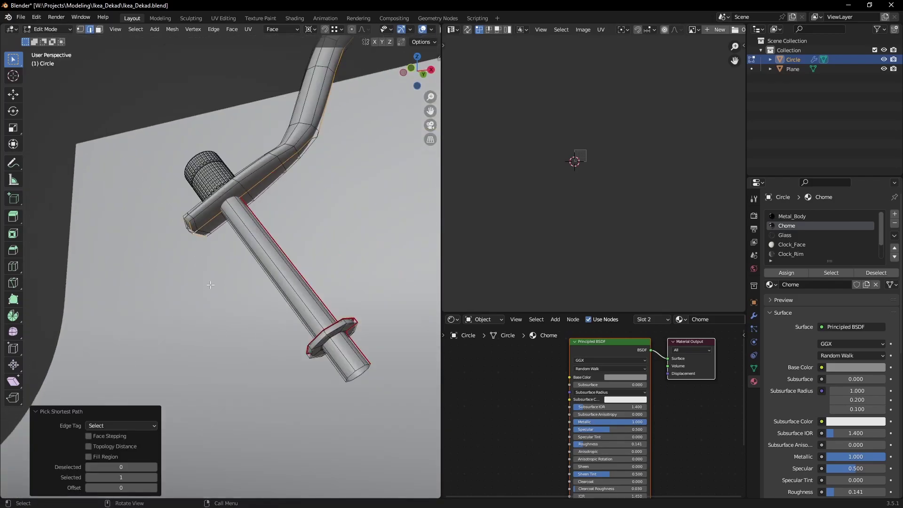
pyautogui.rightClick(335, 308)
pyautogui.click(335, 309)
pyautogui.moveTo(335, 309)
pyautogui.mouseDown(button='middle')
pyautogui.moveTo(306, 315)
pyautogui.moveTo(302, 326)
pyautogui.mouseUp(button='middle')
pyautogui.scroll(6, 230, 240)
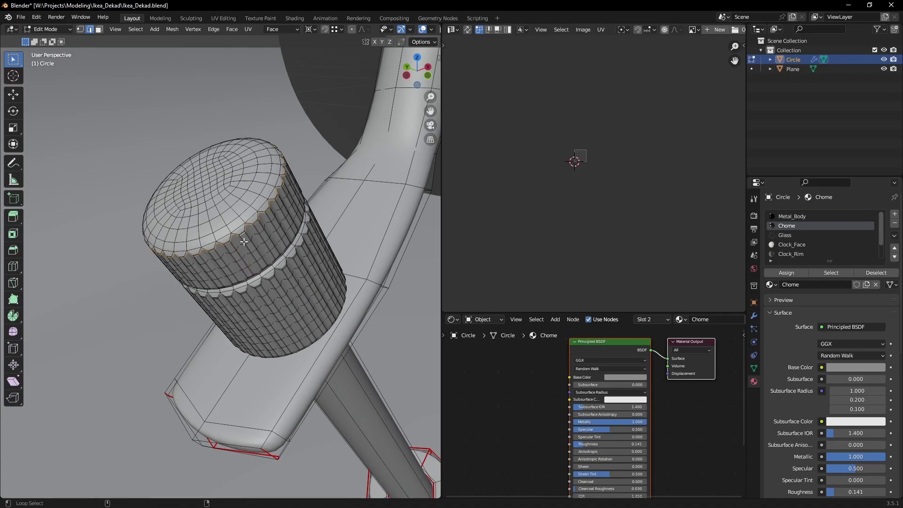
pyautogui.scroll(-5, 245, 260)
pyautogui.moveTo(246, 260); pyautogui.dragTo(242, 204, button='middle')
pyautogui.scroll(5, 243, 204)
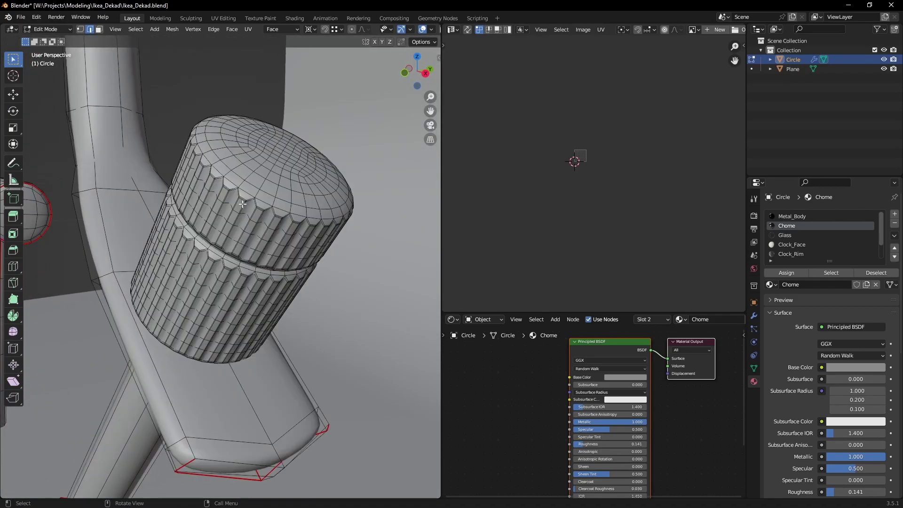
pyautogui.click(244, 216)
# Isolate the knob in a see-through orthographic view and select its edges
pyautogui.scroll(3, 240, 188)
pyautogui.hotkey('shift', 'z')
pyautogui.press('KP_5')
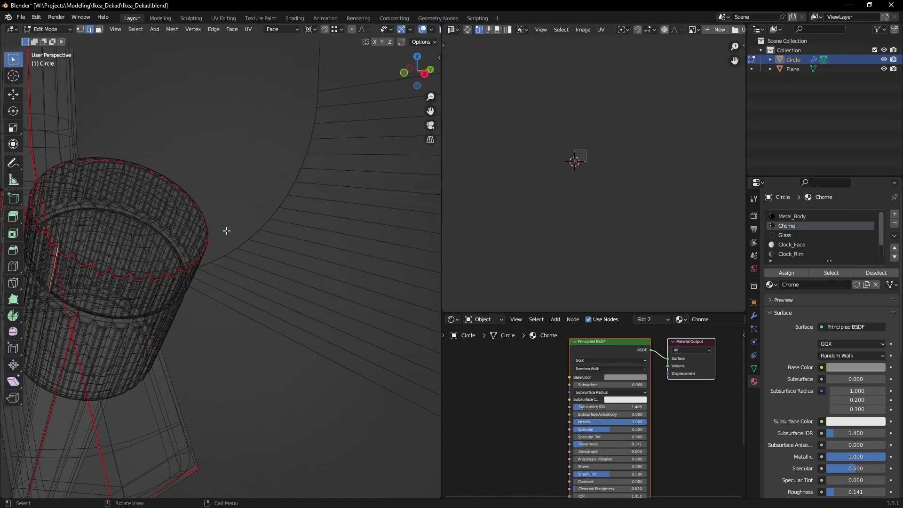
pyautogui.click(206, 261)
pyautogui.press('/')
pyautogui.hotkey('shift', 'z')
pyautogui.press('Tab')
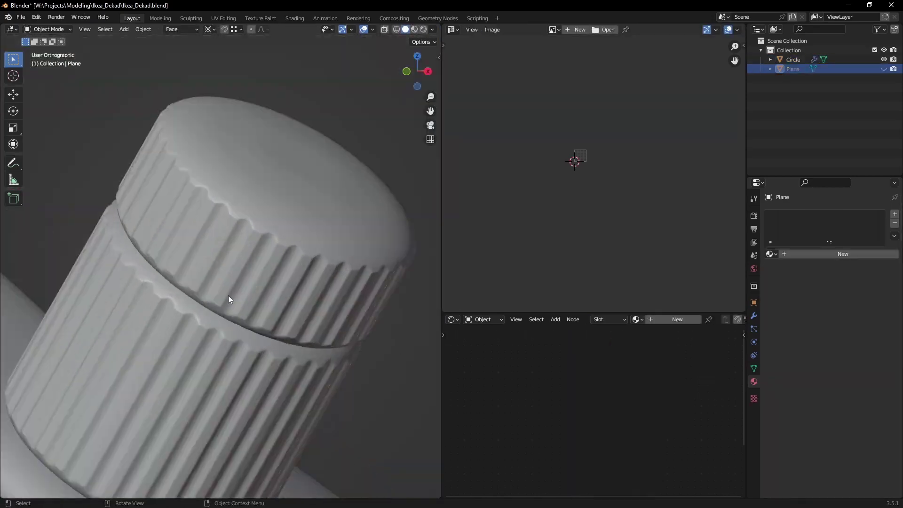
pyautogui.press('Tab')
pyautogui.scroll(5, 242, 277)
# Mark an edge loop on the ribbed cylinder as a seam
pyautogui.keyDown('alt'); pyautogui.click(236, 266); pyautogui.keyUp('alt')
pyautogui.scroll(-5, 236, 265)
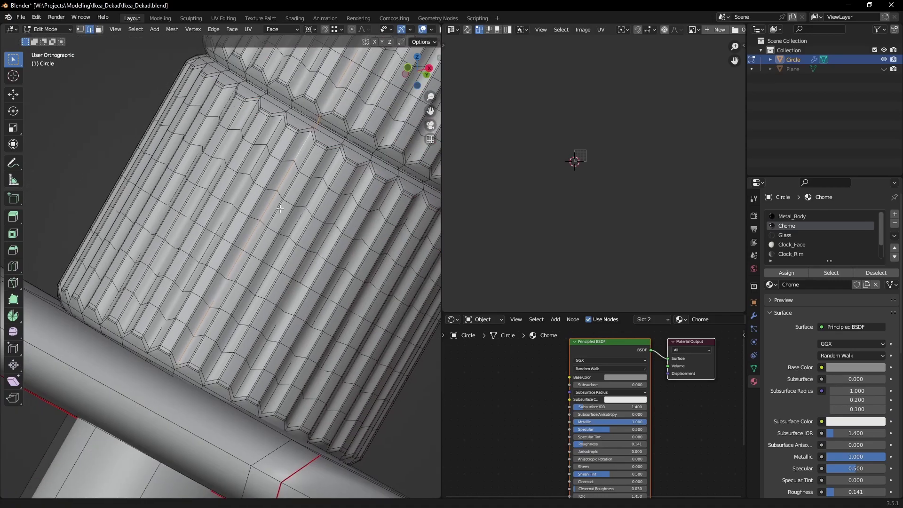
pyautogui.scroll(4, 236, 266)
pyautogui.moveTo(236, 266); pyautogui.dragTo(272, 241, button='middle')
pyautogui.hotkey('ctrl', 'e')
pyautogui.click(272, 241)
pyautogui.scroll(-4, 125, 323)
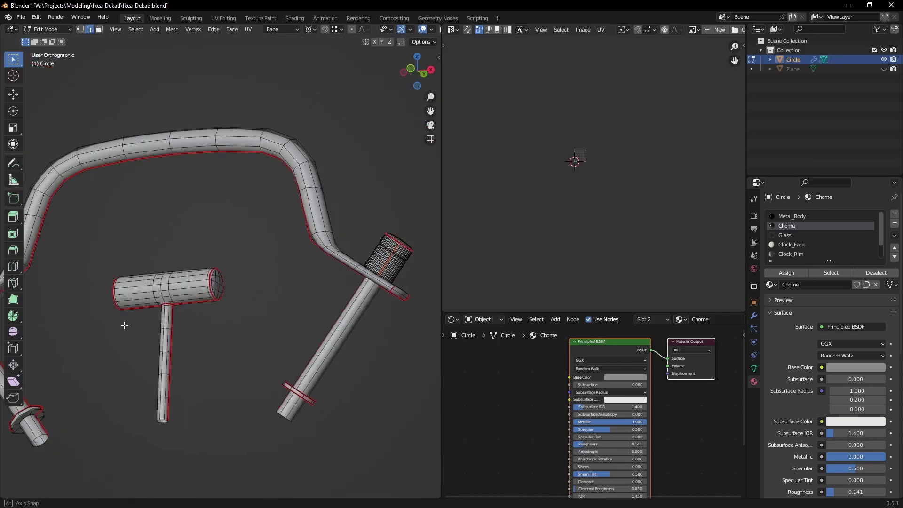
# Mark the ribbed cylinder's groove edges as a seam and start the UV unwrap
pyautogui.moveTo(125, 323); pyautogui.dragTo(218, 288, button='middle')
pyautogui.scroll(6, 228, 268)
pyautogui.scroll(-3, 217, 212)
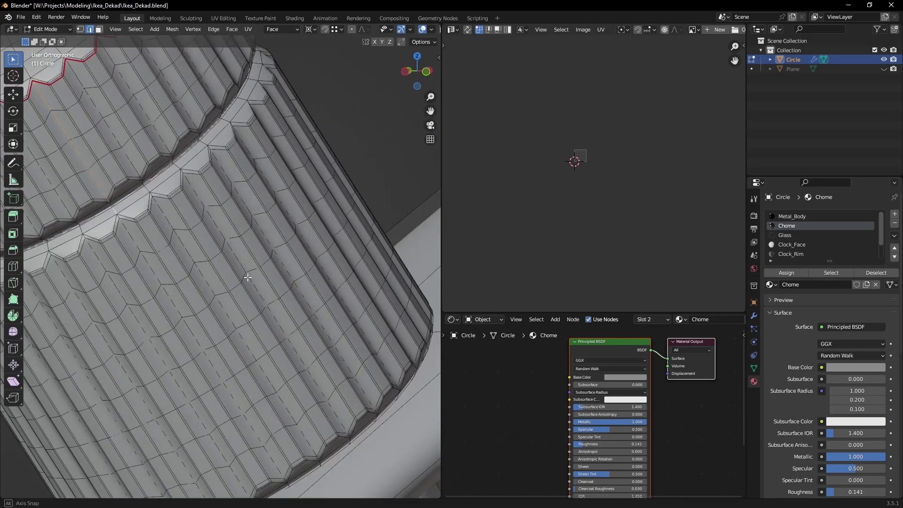
pyautogui.scroll(3, 225, 258)
pyautogui.scroll(2, 233, 301)
pyautogui.scroll(2, 235, 317)
pyautogui.scroll(3, 231, 283)
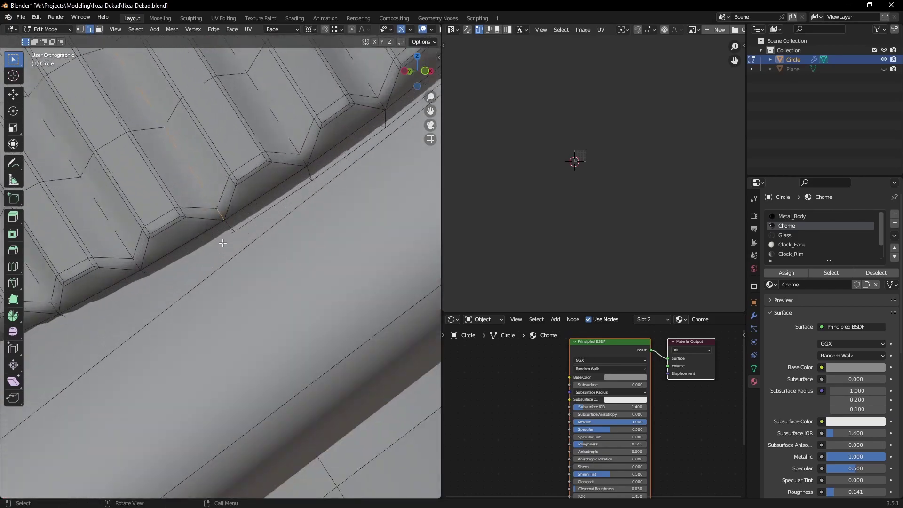
pyautogui.scroll(-5, 233, 240)
pyautogui.hotkey('ctrl', 'e')
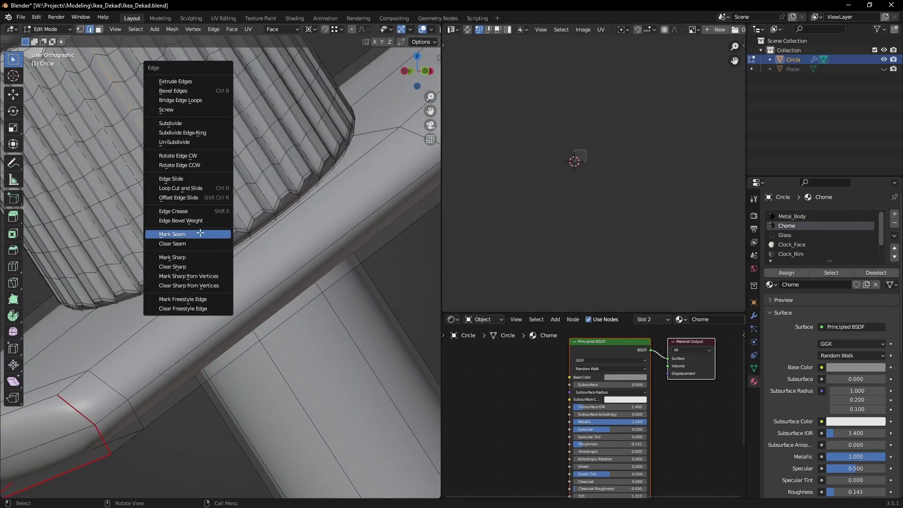
pyautogui.click(216, 233)
pyautogui.scroll(-5, 272, 272)
pyautogui.press('u')
pyautogui.click(255, 220)
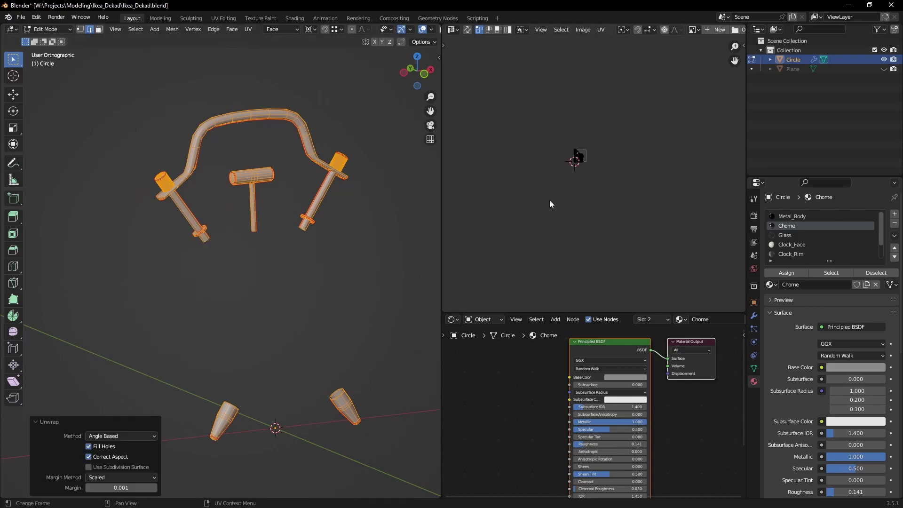
pyautogui.scroll(5, 550, 199)
pyautogui.scroll(5, 625, 150)
pyautogui.scroll(2, 626, 149)
pyautogui.moveTo(623, 182); pyautogui.dragTo(566, 160, button='middle')
pyautogui.scroll(4, 567, 159)
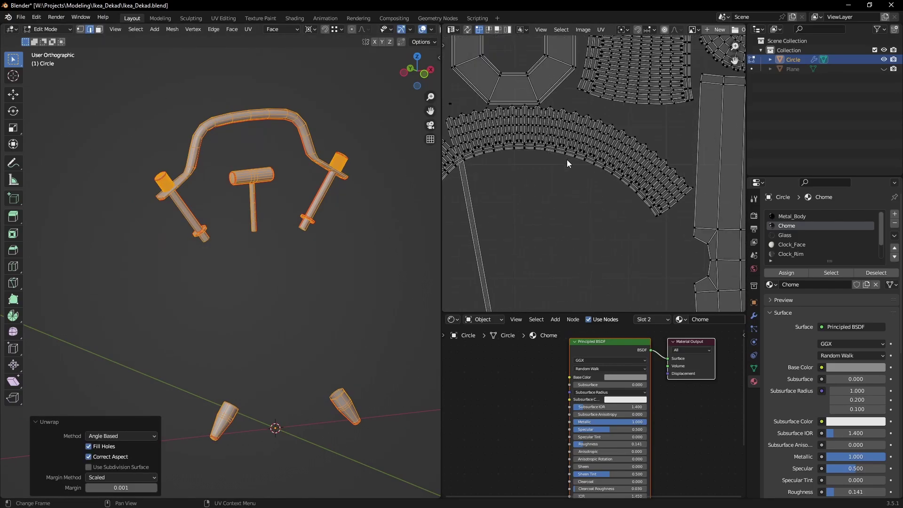
pyautogui.scroll(3, 581, 179)
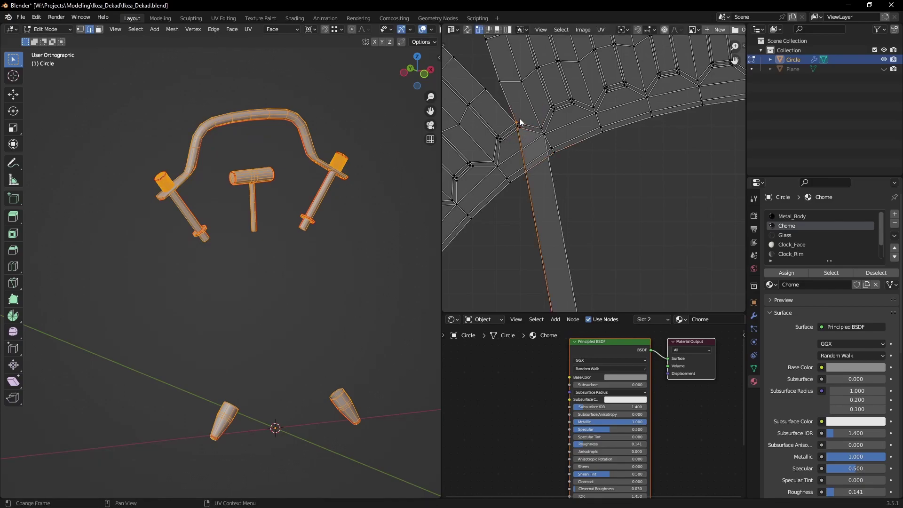
pyautogui.click(531, 124)
pyautogui.scroll(-4, 558, 159)
pyautogui.scroll(4, 583, 194)
pyautogui.scroll(-3, 611, 202)
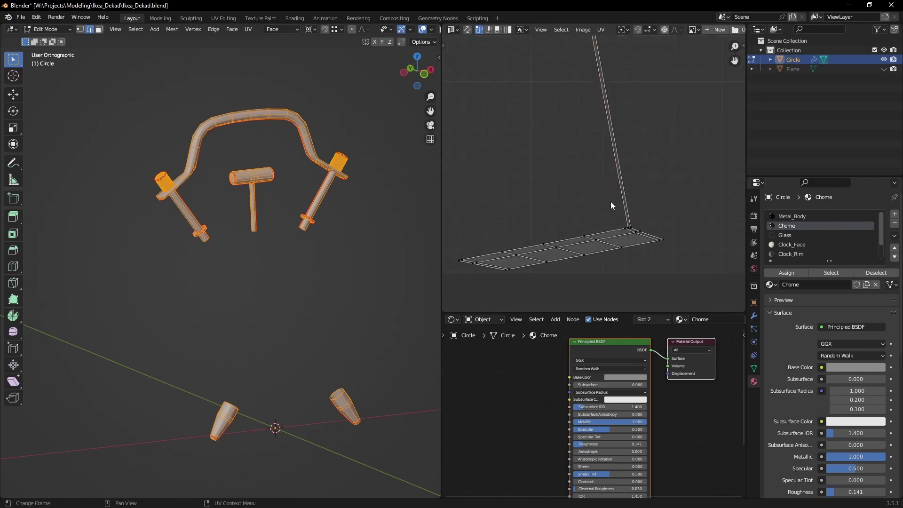
pyautogui.scroll(3, 610, 202)
pyautogui.scroll(-3, 611, 202)
pyautogui.scroll(-2, 614, 249)
pyautogui.scroll(2, 598, 193)
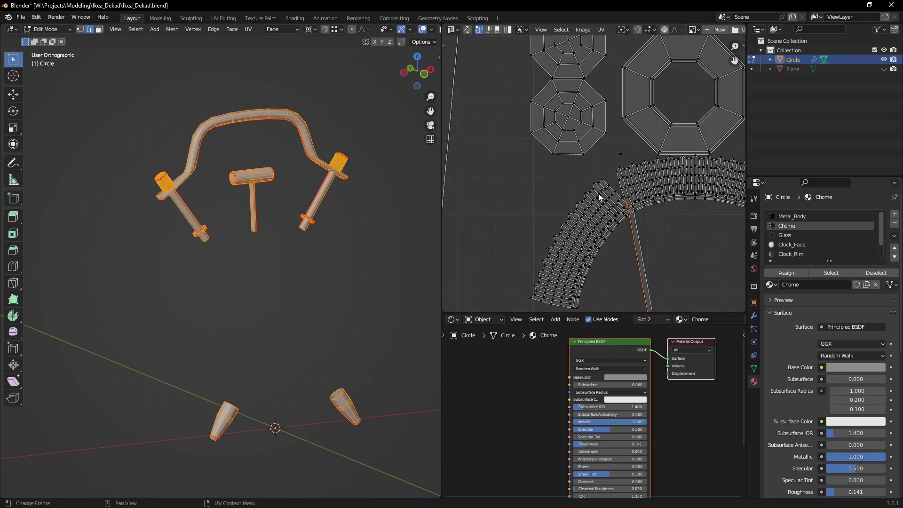
pyautogui.scroll(-2, 599, 193)
pyautogui.scroll(2, 369, 157)
pyautogui.hotkey('alt', 'a')
pyautogui.scroll(8, 368, 157)
# Mark the selected edges on the fluted knob as a seam
pyautogui.scroll(-2, 369, 156)
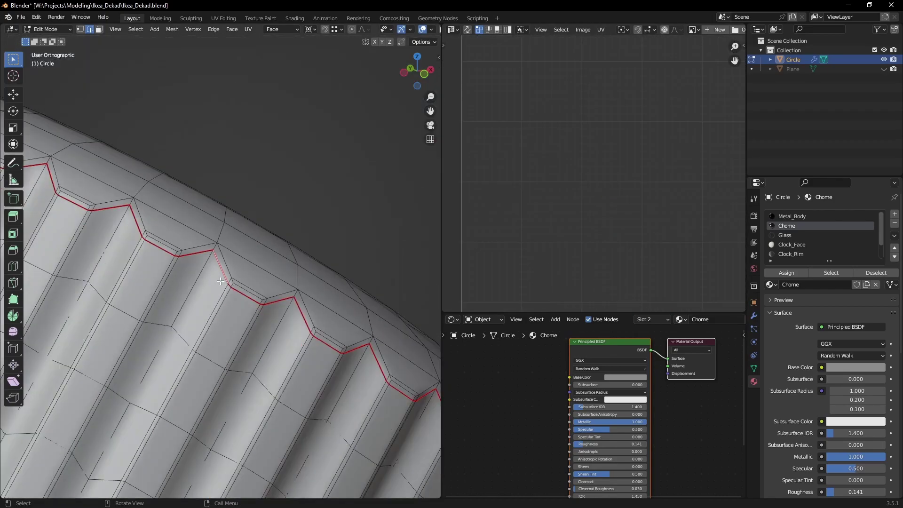
pyautogui.press('l')
pyautogui.scroll(-3, 251, 284)
pyautogui.hotkey('alt', 'a')
pyautogui.scroll(4, 252, 284)
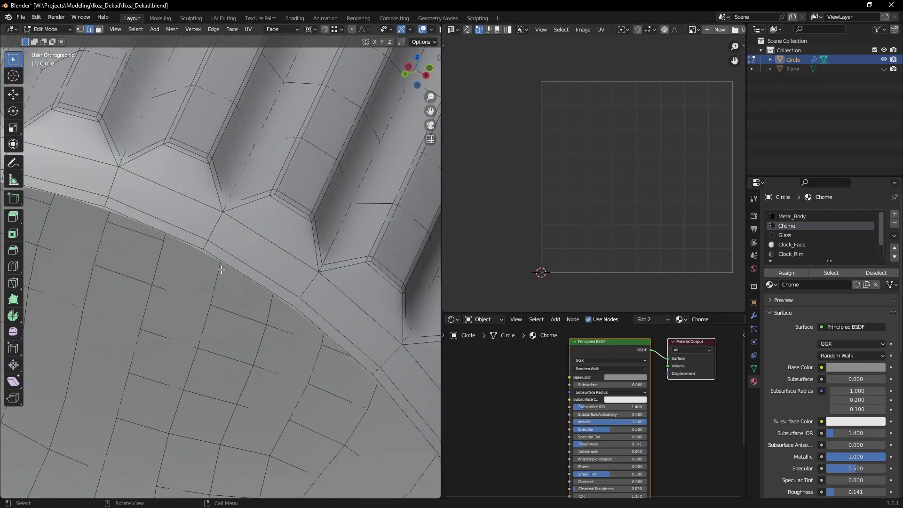
pyautogui.scroll(-4, 218, 280)
pyautogui.moveTo(218, 279)
pyautogui.mouseDown(button='middle')
pyautogui.moveTo(289, 350)
pyautogui.moveTo(311, 264)
pyautogui.mouseUp(button='middle')
pyautogui.scroll(3, 311, 264)
pyautogui.scroll(3, 325, 197)
pyautogui.scroll(3, 331, 162)
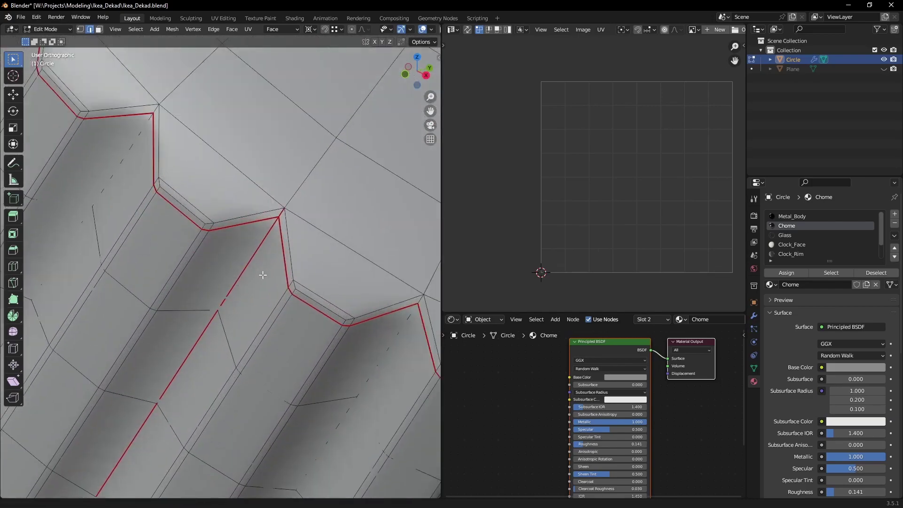
pyautogui.scroll(2, 331, 162)
pyautogui.hotkey('ctrl', 'e')
pyautogui.click(320, 197)
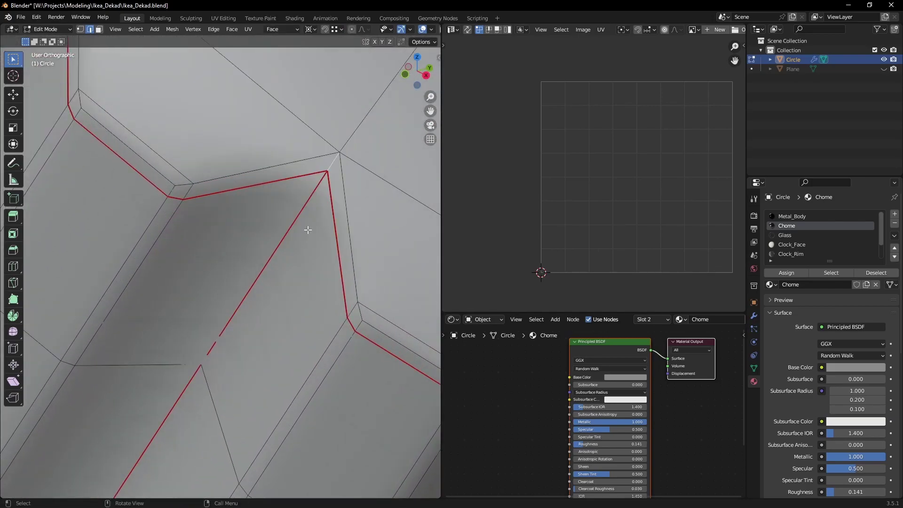
# Select the whole knob mesh and unwrap it
pyautogui.scroll(-5, 263, 247)
pyautogui.press('a')
pyautogui.press('u')
pyautogui.click(284, 232)
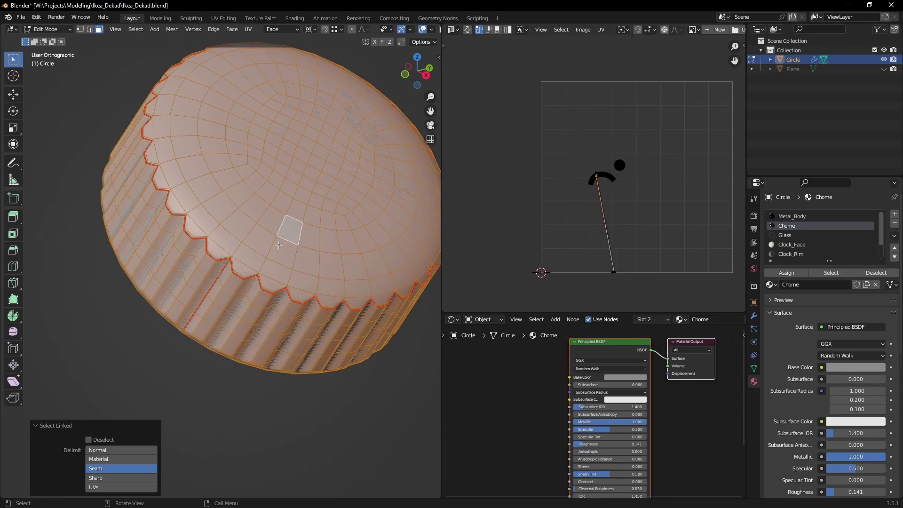
# Clear the seam from the rim loop in edge select mode
pyautogui.hotkey('alt', 'a')
pyautogui.scroll(5, 284, 230)
pyautogui.press('2')
pyautogui.scroll(-5, 253, 233)
pyautogui.hotkey('ctrl', 'e')
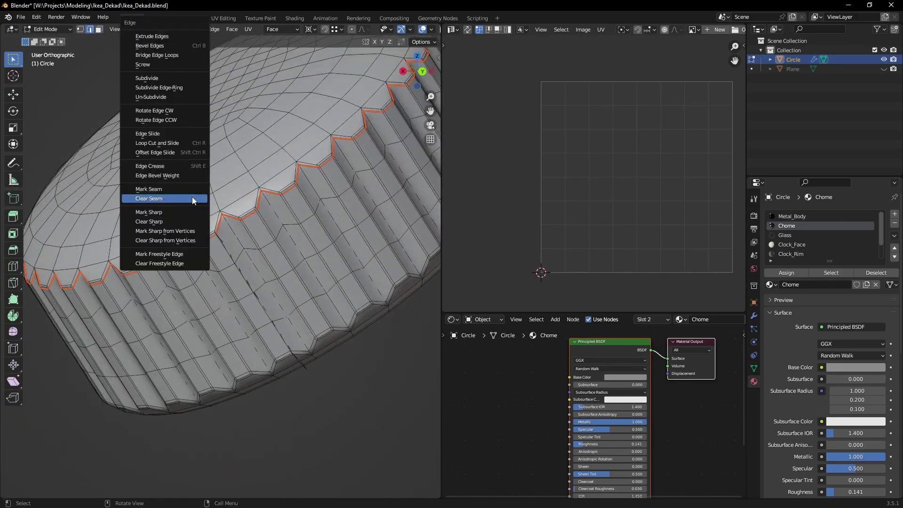
pyautogui.click(192, 196)
# Inspect the rim in see-through wireframe, selecting and growing a rim edge strip
pyautogui.scroll(3, 198, 200)
pyautogui.scroll(3, 220, 206)
pyautogui.hotkey('shift', 'z')
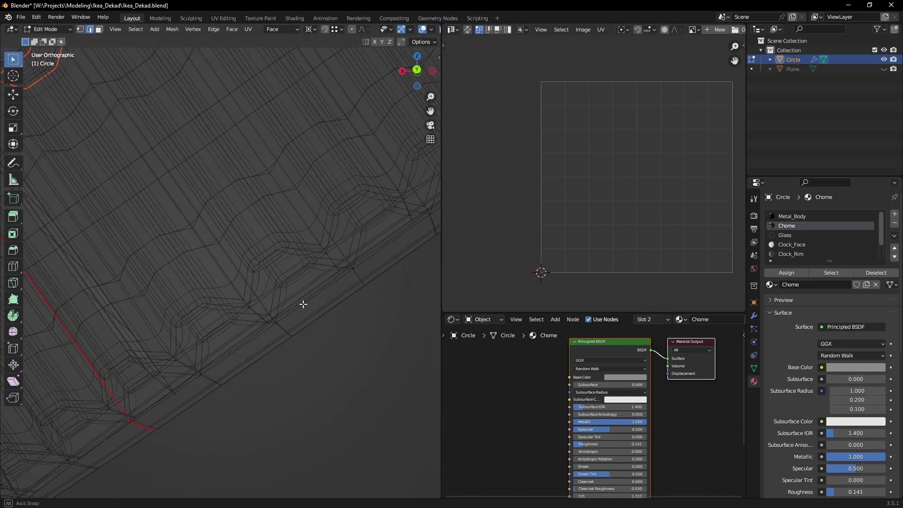
pyautogui.scroll(3, 303, 303)
pyautogui.click(266, 403)
pyautogui.press('ctrl+KP_Add')
pyautogui.press('ctrl+KP_Subtract')
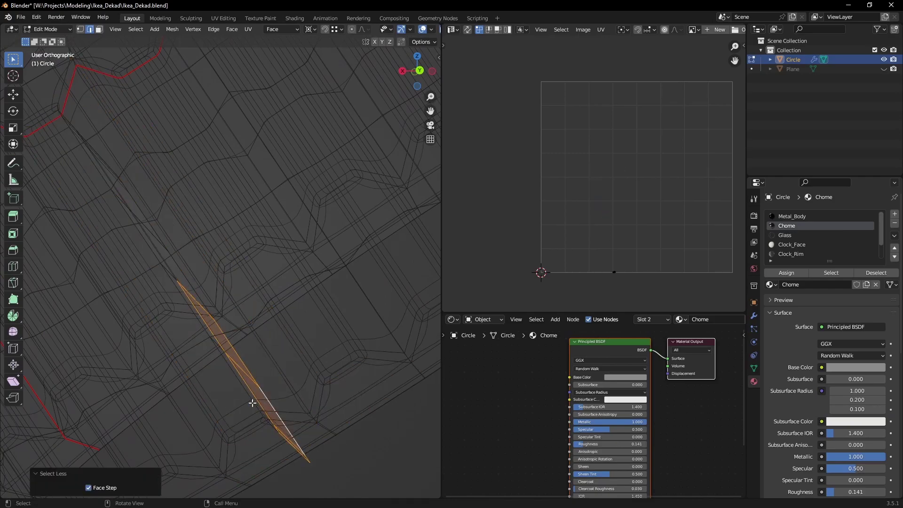
pyautogui.moveTo(254, 403)
pyautogui.mouseDown(button='middle')
pyautogui.moveTo(273, 411)
pyautogui.moveTo(240, 402)
pyautogui.moveTo(279, 250)
pyautogui.mouseUp(button='middle')
pyautogui.hotkey('shift', 'z')
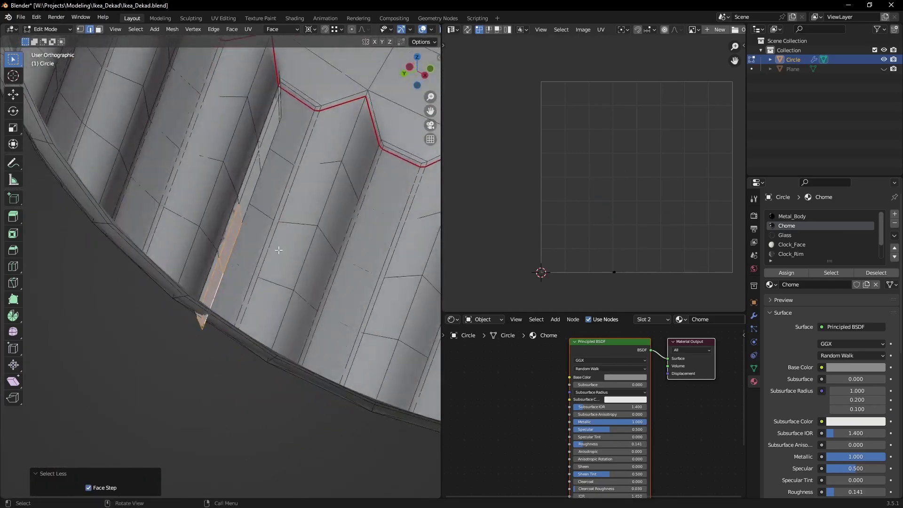
pyautogui.hotkey('alt', 'a')
# Dissolve the stray vertex at the zigzag rim corner
pyautogui.scroll(-5, 277, 146)
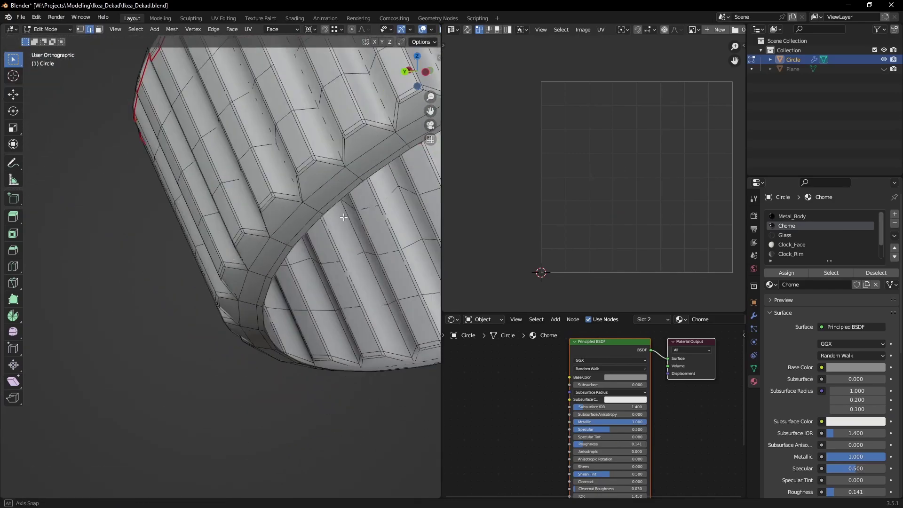
pyautogui.scroll(5, 252, 208)
pyautogui.hotkey('shift', 'z')
pyautogui.scroll(2, 193, 251)
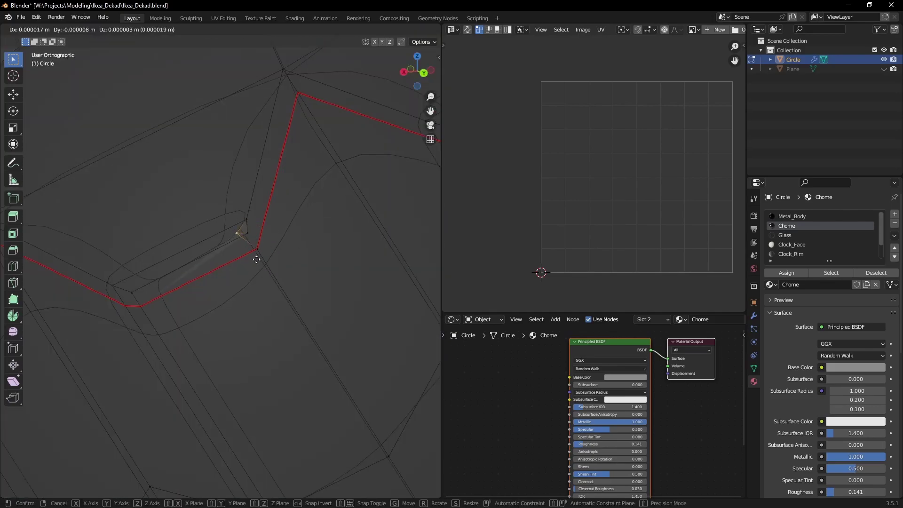
pyautogui.moveTo(250, 285)
pyautogui.mouseDown(button='middle')
pyautogui.moveTo(193, 281)
pyautogui.moveTo(228, 289)
pyautogui.moveTo(242, 269)
pyautogui.mouseUp(button='middle')
pyautogui.hotkey('shift', 'z')
pyautogui.scroll(3, 269, 253)
pyautogui.moveTo(322, 242)
pyautogui.mouseDown(button='middle')
pyautogui.moveTo(343, 234)
pyautogui.moveTo(329, 213)
pyautogui.mouseUp(button='middle')
pyautogui.press('g')
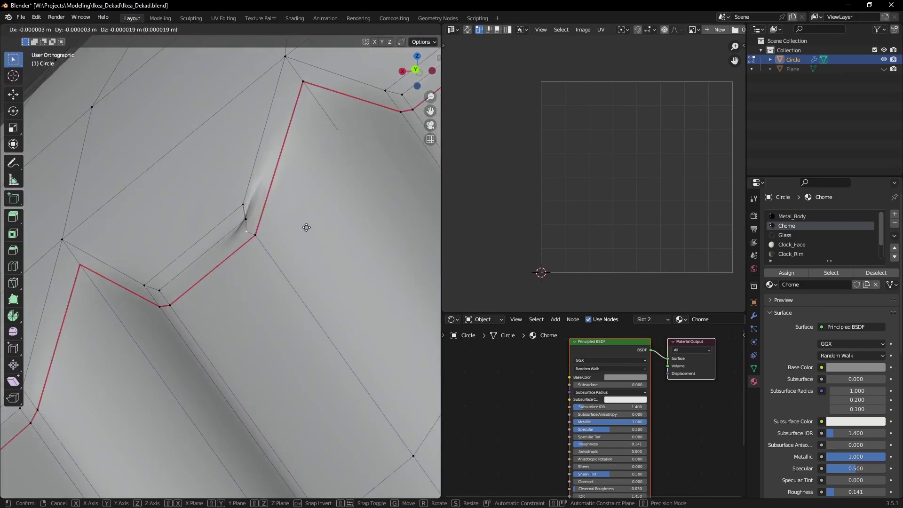
pyautogui.hotkey('ctrl', 'z')
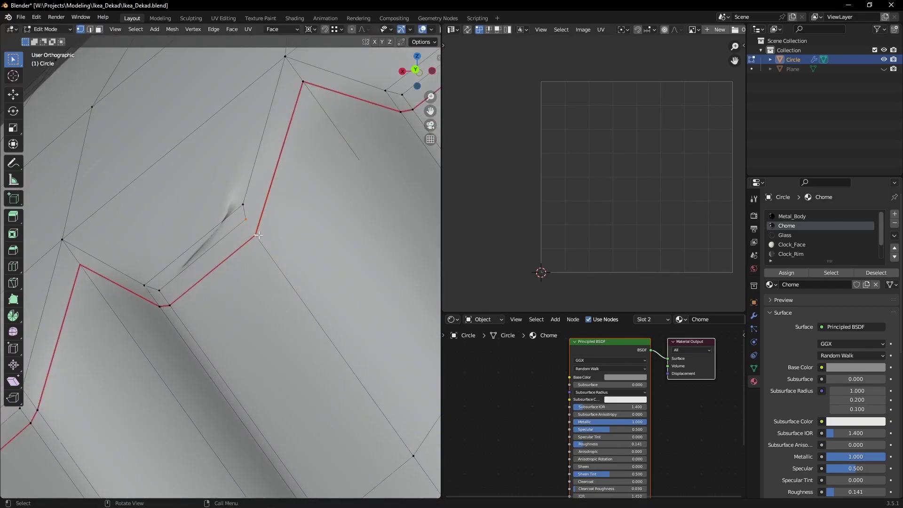
# Cut a new knife edge across the face beside the seam
pyautogui.moveTo(258, 235)
pyautogui.mouseDown(button='middle')
pyautogui.moveTo(278, 235)
pyautogui.moveTo(234, 251)
pyautogui.moveTo(264, 317)
pyautogui.moveTo(229, 281)
pyautogui.mouseUp(button='middle')
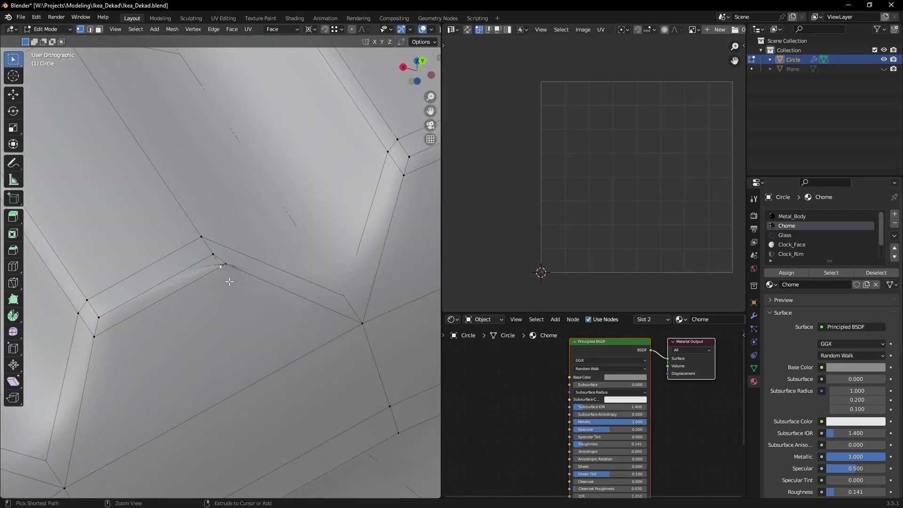
pyautogui.scroll(-4, 238, 273)
pyautogui.scroll(4, 221, 323)
pyautogui.scroll(1, 299, 250)
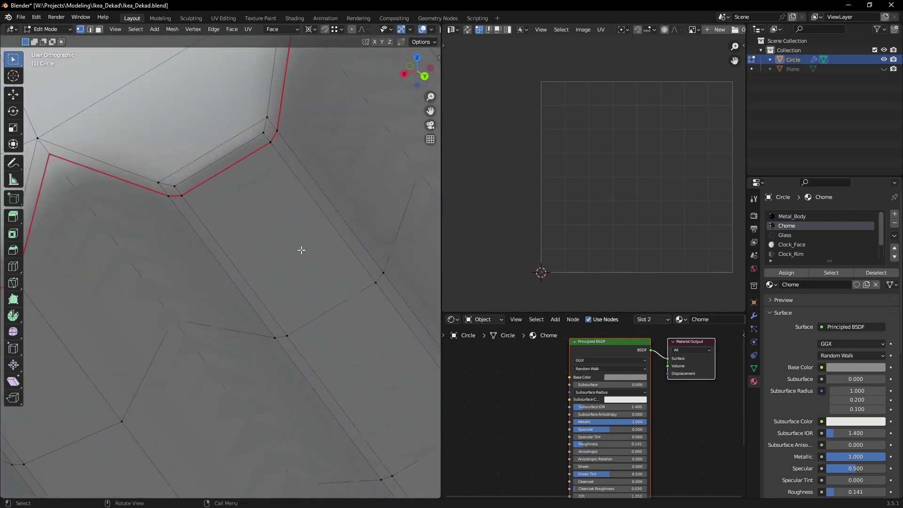
pyautogui.scroll(-1, 333, 253)
pyautogui.scroll(2, 334, 253)
pyautogui.scroll(3, 194, 240)
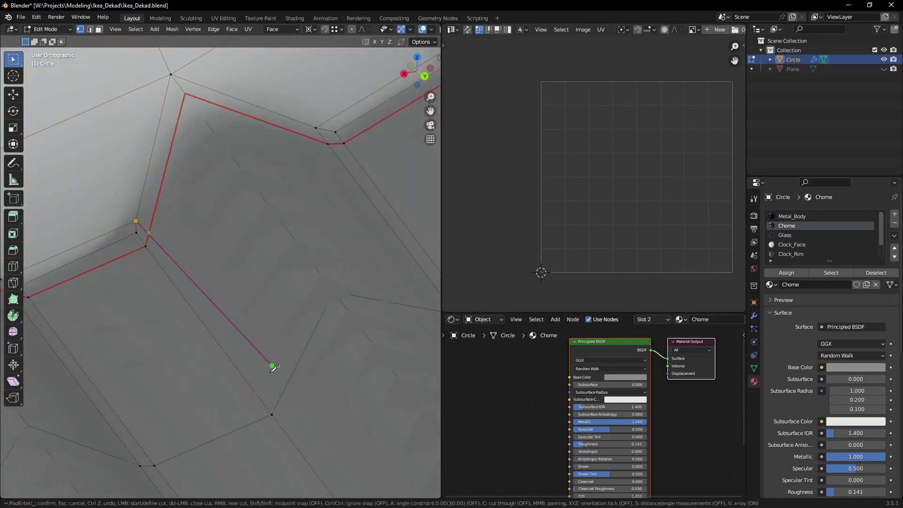
pyautogui.moveTo(313, 399); pyautogui.dragTo(232, 310, button='middle')
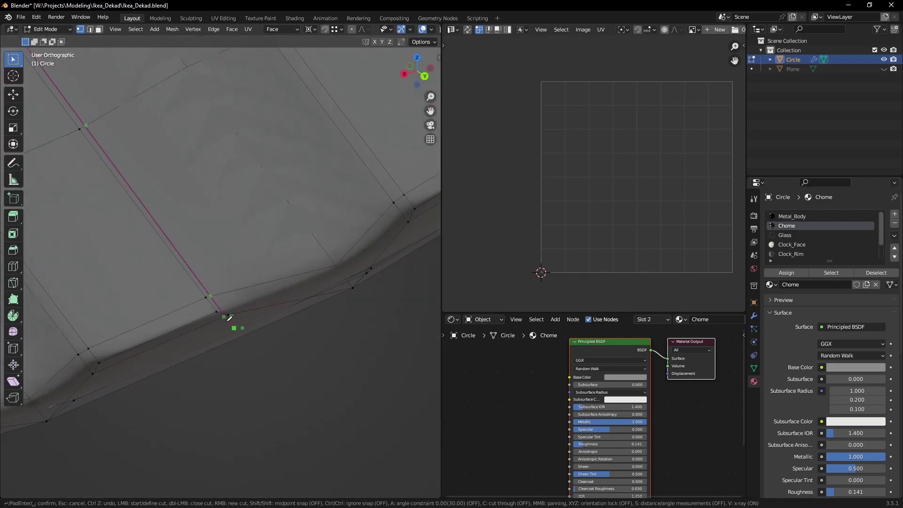
pyautogui.scroll(-8, 203, 288)
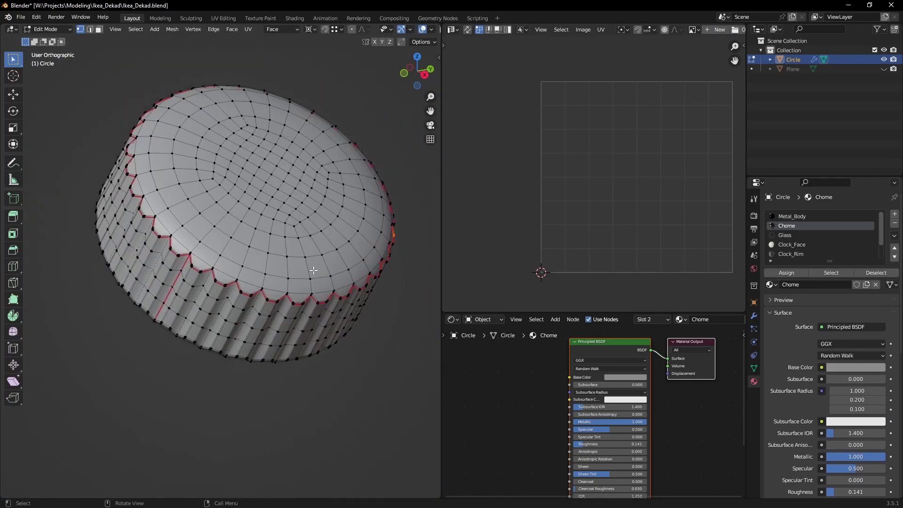
# Unwrap the whole cap, then select the seam-bounded side band and reset its UVs
pyautogui.hotkey('ctrl', 'l')
pyautogui.press('u')
pyautogui.click(312, 272)
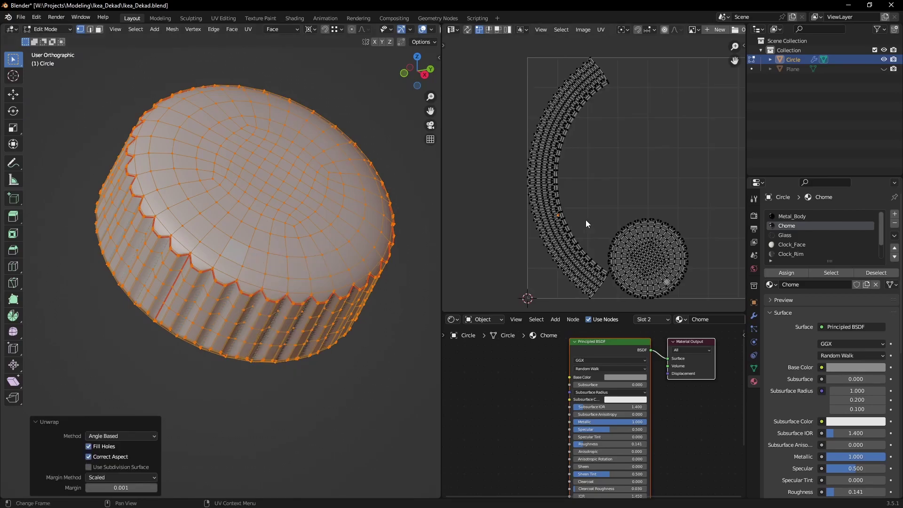
pyautogui.scroll(5, 584, 218)
pyautogui.moveTo(185, 301); pyautogui.dragTo(264, 282, button='middle')
pyautogui.scroll(3, 264, 282)
pyautogui.hotkey('alt', 'a')
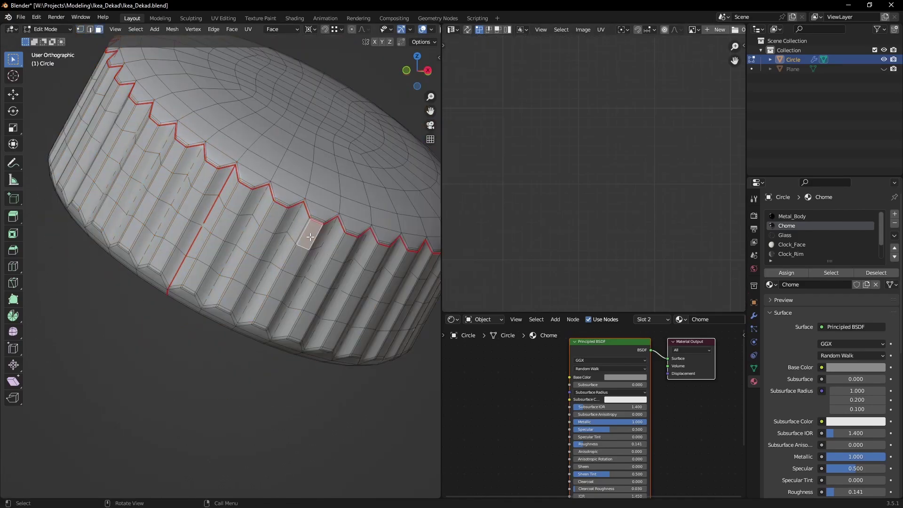
pyautogui.press('l')
pyautogui.press('u')
pyautogui.click(300, 360)
# Try Follow Active Quads with averaged edge lengths on the side band, then undo it
pyautogui.press('u')
pyautogui.click(301, 151)
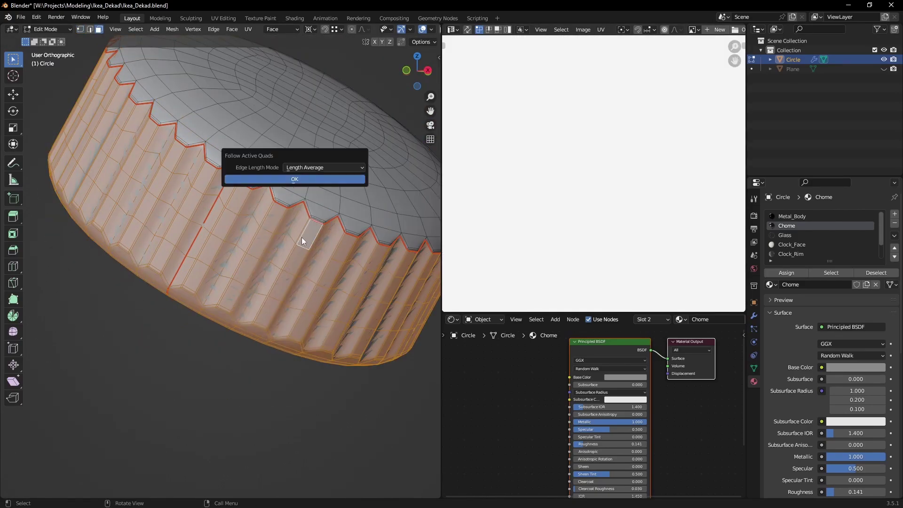
pyautogui.click(301, 179)
pyautogui.scroll(-5, 557, 217)
pyautogui.hotkey('ctrl', 'z')
pyautogui.hotkey('ctrl', 'z')
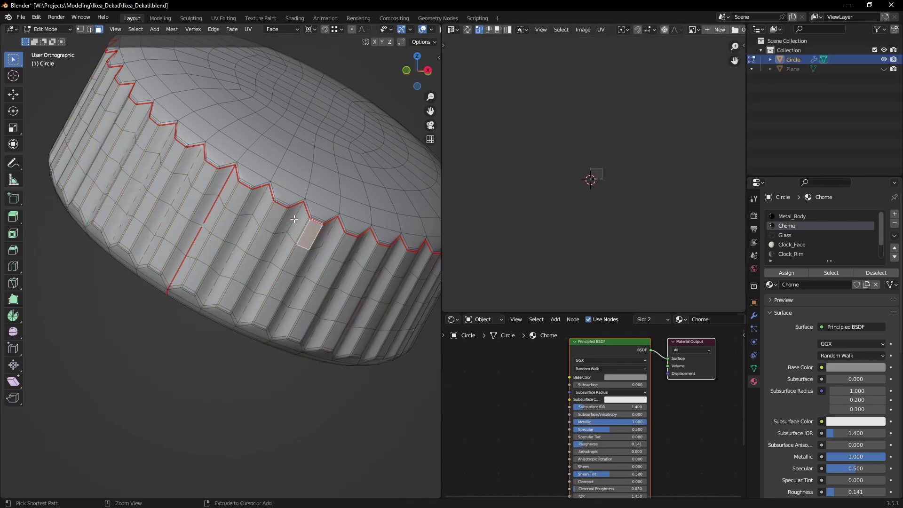
pyautogui.hotkey('ctrl', 'z')
pyautogui.hotkey('ctrl', 'z')
pyautogui.scroll(-3, 598, 190)
# Unwrap the whole cap again and adjust the unwrap settings
pyautogui.press('u')
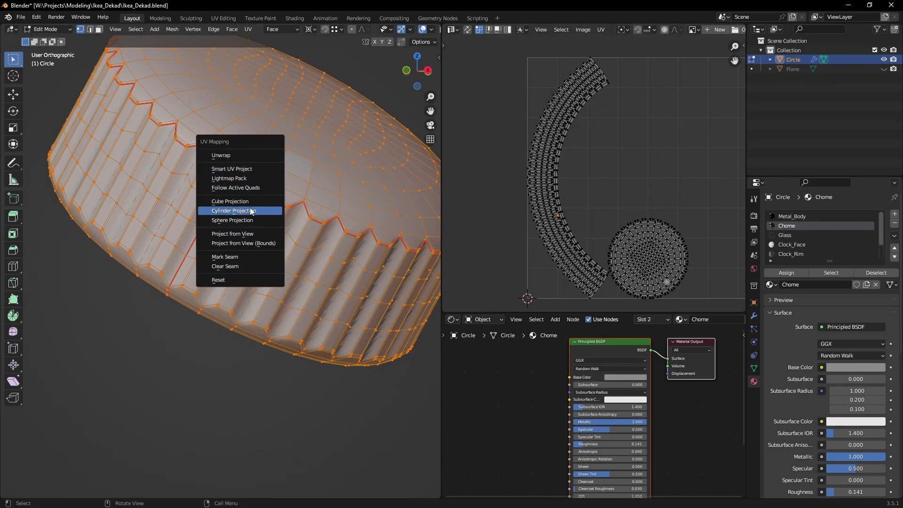
pyautogui.click(252, 155)
pyautogui.click(135, 452)
pyautogui.click(117, 460)
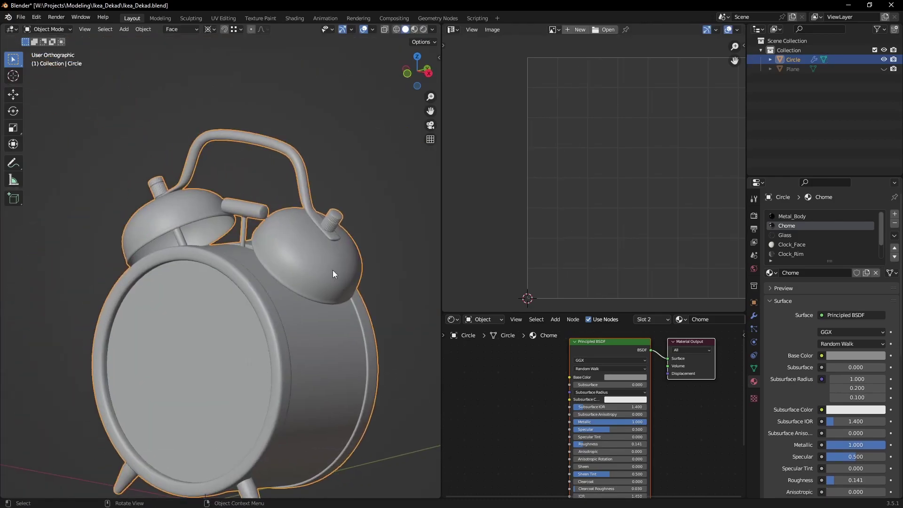
# Edit the clock mesh, reveal all hidden geometry and select one connected piece
pyautogui.moveTo(332, 270); pyautogui.dragTo(303, 273, button='middle')
pyautogui.press('Tab')
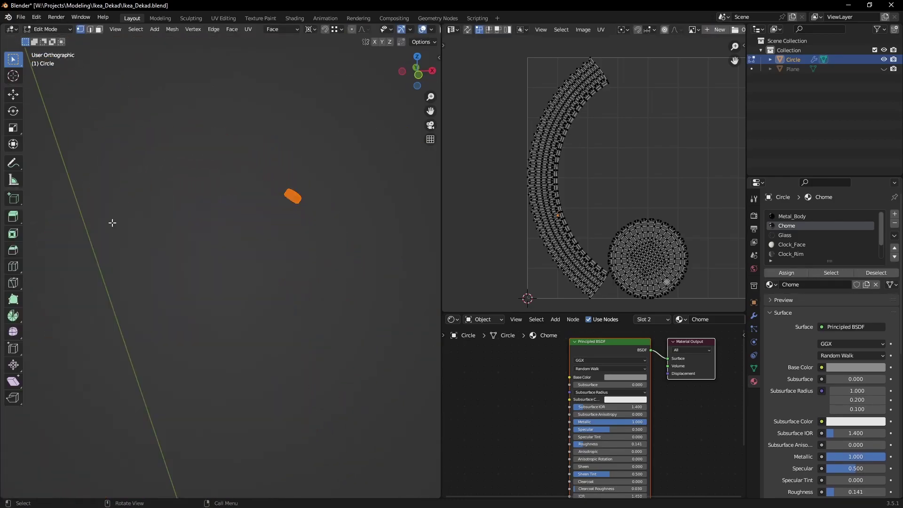
pyautogui.hotkey('alt', 'h')
pyautogui.hotkey('alt', 'a')
pyautogui.scroll(3, 156, 222)
pyautogui.press('l')
pyautogui.scroll(-4, 130, 161)
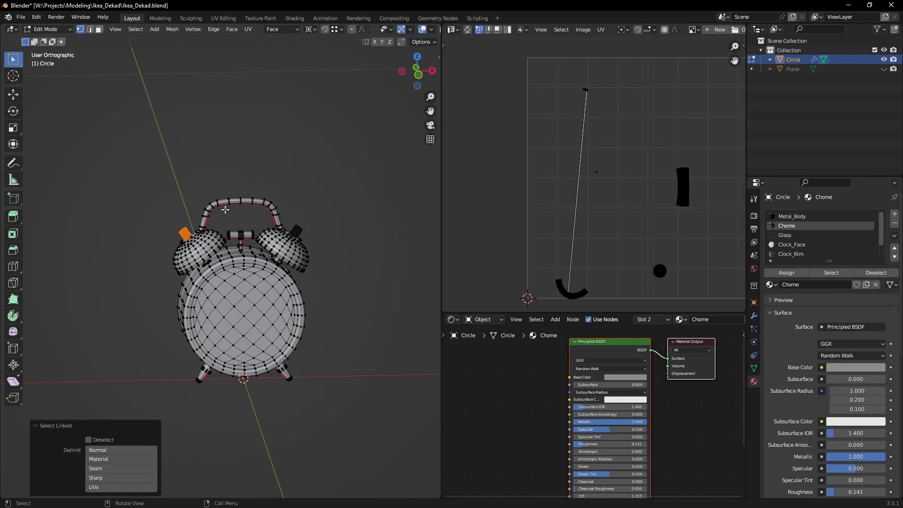
pyautogui.scroll(4, 336, 203)
pyautogui.press('x')
pyautogui.press('Escape')
# Select all linked clock geometry and check it from the front view
pyautogui.scroll(3, 335, 203)
pyautogui.scroll(-3, 329, 218)
pyautogui.hotkey('ctrl', 'l')
pyautogui.press('KP_1')
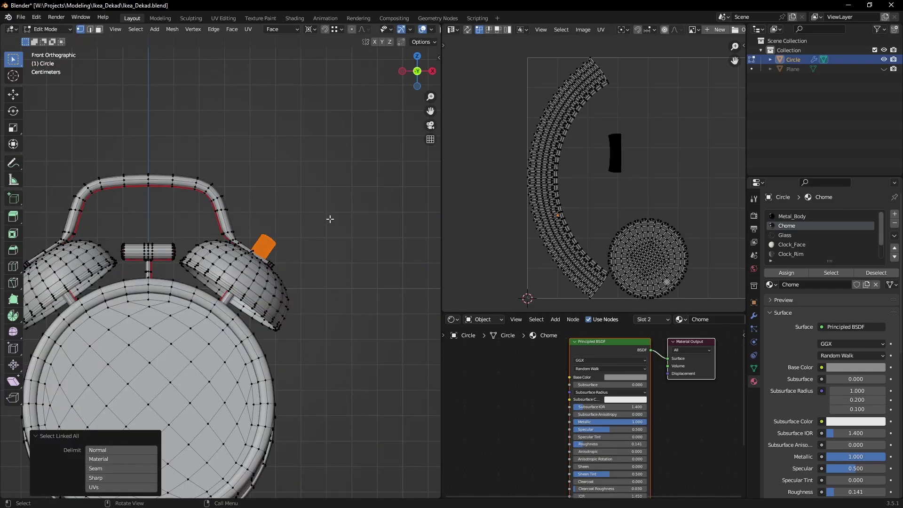
pyautogui.scroll(-2, 385, 201)
pyautogui.click(383, 192)
pyautogui.moveTo(368, 294); pyautogui.dragTo(252, 343, button='middle')
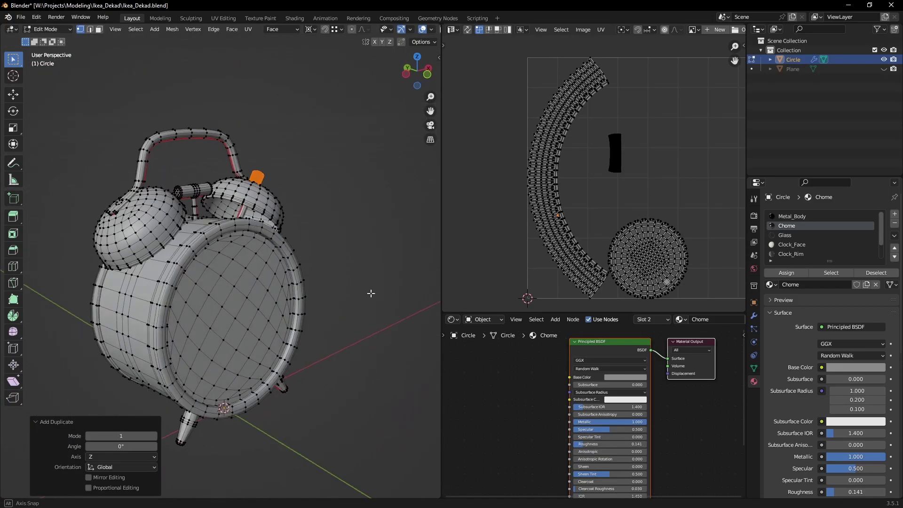
# Place the 3D cursor at the clock face centre and select the small bell knob
pyautogui.hotkey('alt', 'a')
pyautogui.keyDown('shift'); pyautogui.rightClick(243, 339); pyautogui.keyUp('shift')
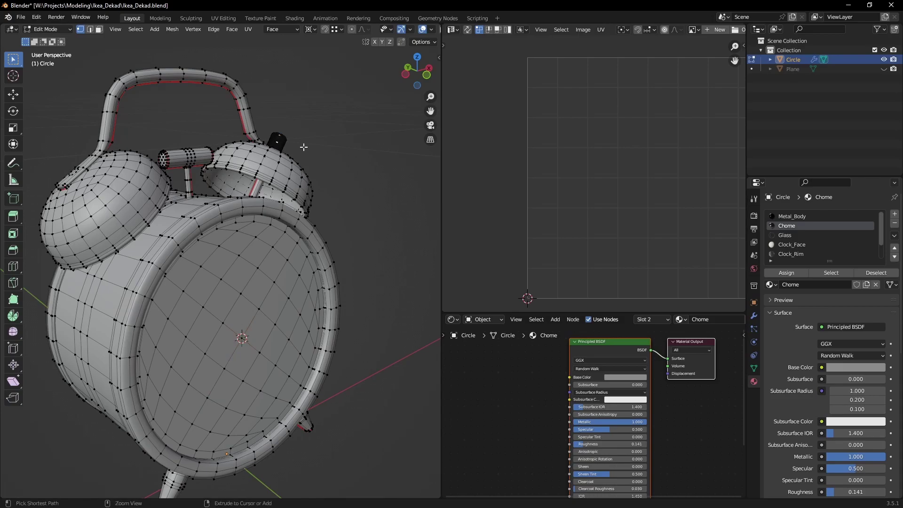
pyautogui.hotkey('ctrl', 'l')
pyautogui.press('Escape')
pyautogui.press('KP_1')
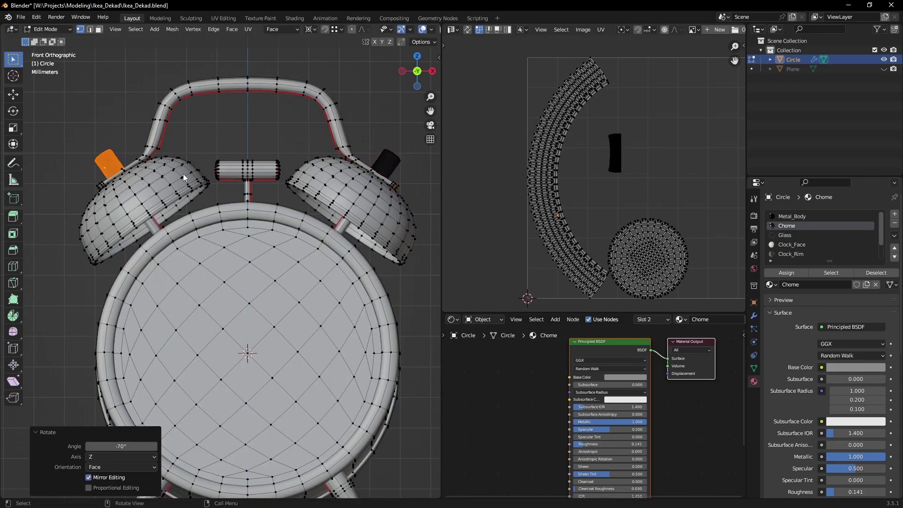
pyautogui.hotkey('alt', 'a')
pyautogui.moveTo(183, 178); pyautogui.dragTo(298, 301, button='middle')
pyautogui.scroll(3, 191, 301)
pyautogui.moveTo(190, 300); pyautogui.dragTo(310, 253, button='middle')
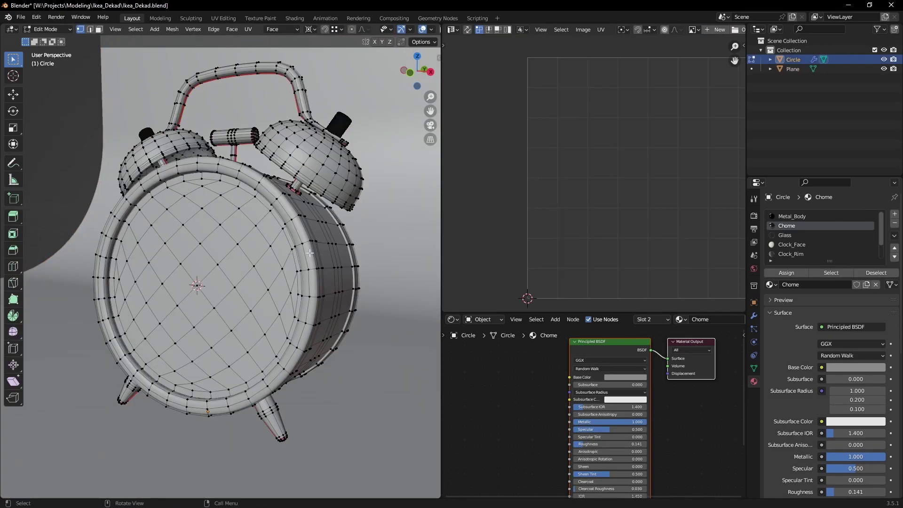
# Average and pack the chrome UV islands, then view the clock in Rendered shading
pyautogui.click(831, 273)
pyautogui.hotkey('ctrl', 'a')
pyautogui.hotkey('ctrl', 'p')
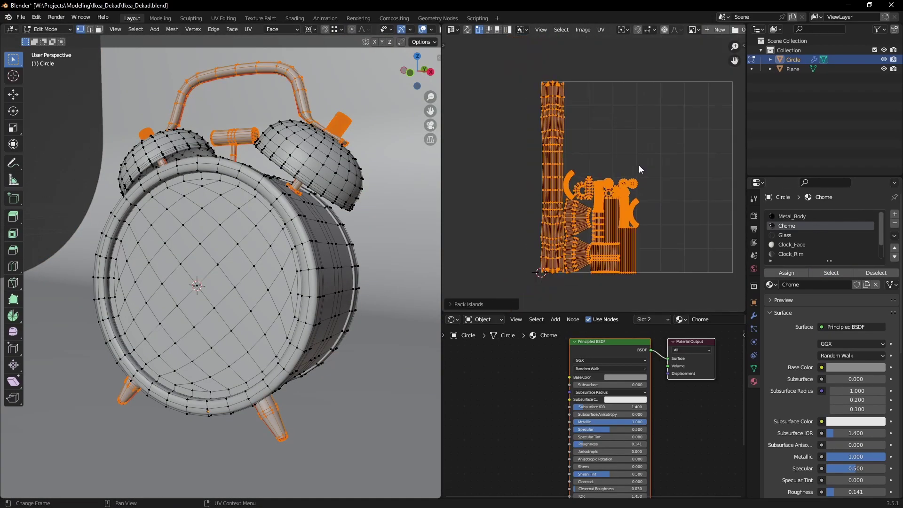
pyautogui.press('Tab')
pyautogui.click(412, 29)
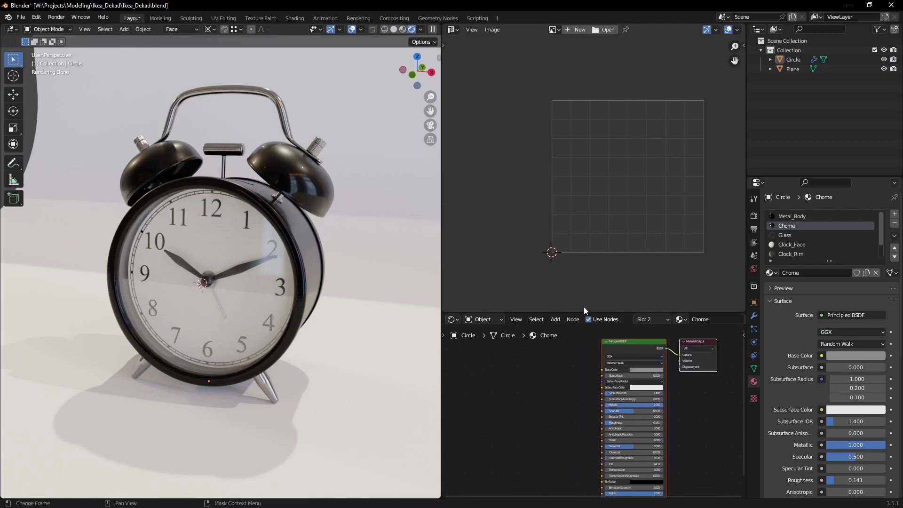
# Add a Ctrl+T texture setup to Chome and load the Metal_Bump image from Assets
pyautogui.moveTo(583, 313); pyautogui.dragTo(612, 230)
pyautogui.hotkey('ctrl', 't')
pyautogui.click(690, 331)
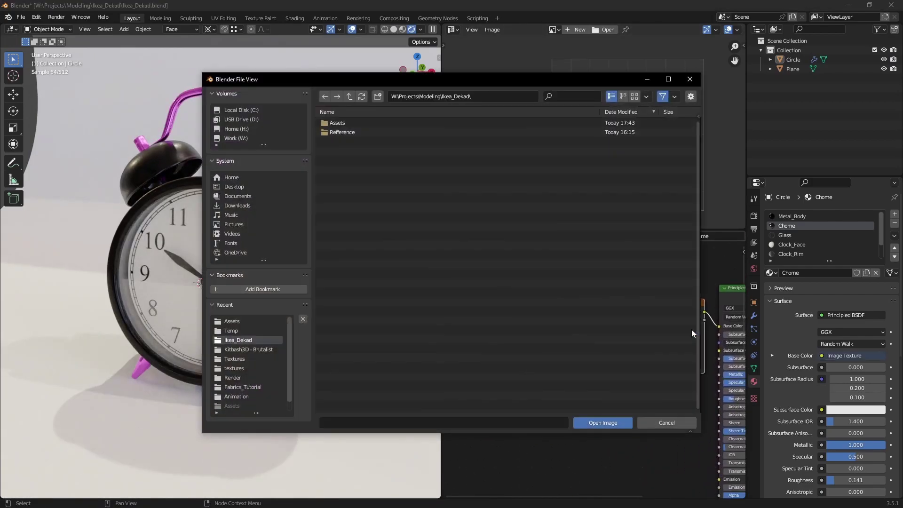
pyautogui.doubleClick(348, 124)
pyautogui.click(691, 376)
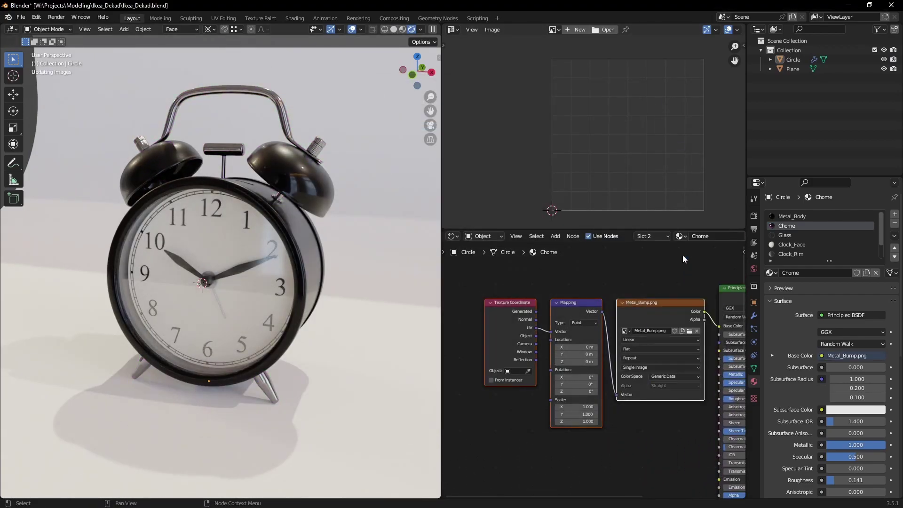
pyautogui.moveTo(617, 354); pyautogui.dragTo(527, 412, button='middle')
pyautogui.keyDown('ctrl'); pyautogui.keyDown('shift'); pyautogui.click(569, 371); pyautogui.keyUp('shift'); pyautogui.keyUp('ctrl')
# Preview the bump image on the chrome, adjust its mapping scale, then restore the chrome shader
pyautogui.moveTo(358, 263)
pyautogui.mouseDown(button='middle')
pyautogui.moveTo(316, 241)
pyautogui.moveTo(329, 244)
pyautogui.mouseUp(button='middle')
pyautogui.scroll(5, 286, 227)
pyautogui.scroll(3, 297, 261)
pyautogui.scroll(3, 640, 330)
pyautogui.doubleClick(590, 439)
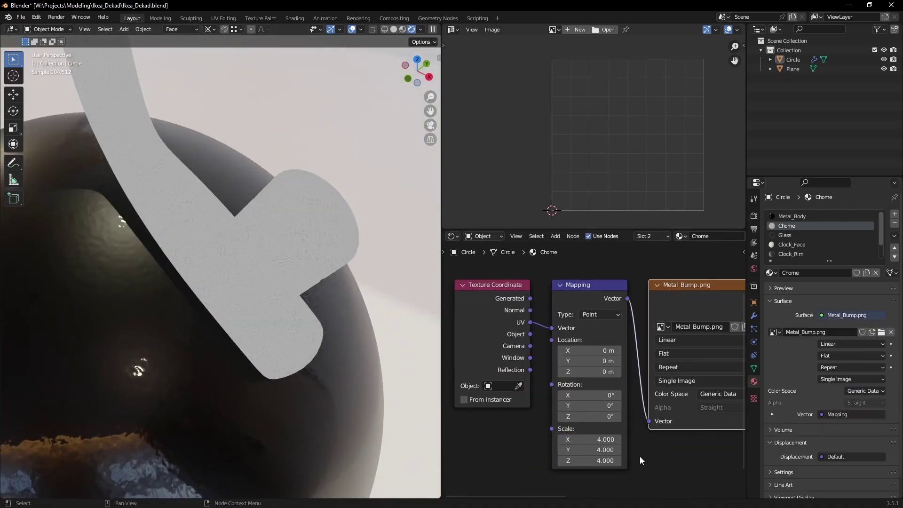
pyautogui.scroll(-3, 659, 443)
pyautogui.keyDown('ctrl'); pyautogui.keyDown('shift'); pyautogui.click(617, 316); pyautogui.keyUp('shift'); pyautogui.keyUp('ctrl')
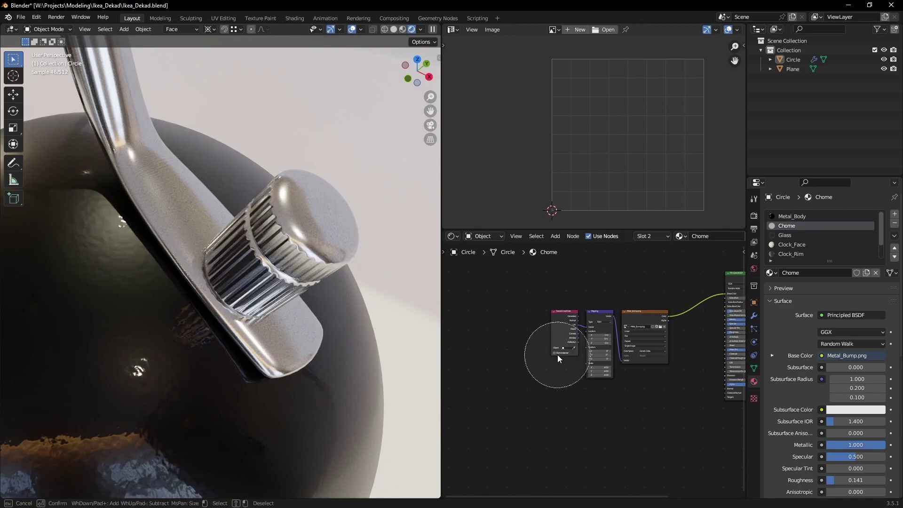
pyautogui.press('g')
pyautogui.click(582, 396)
pyautogui.scroll(2, 581, 396)
# Add a Bump node wired into the chrome shader with Distance set to 0
pyautogui.hotkey('shift', 'a')
pyautogui.click(621, 358)
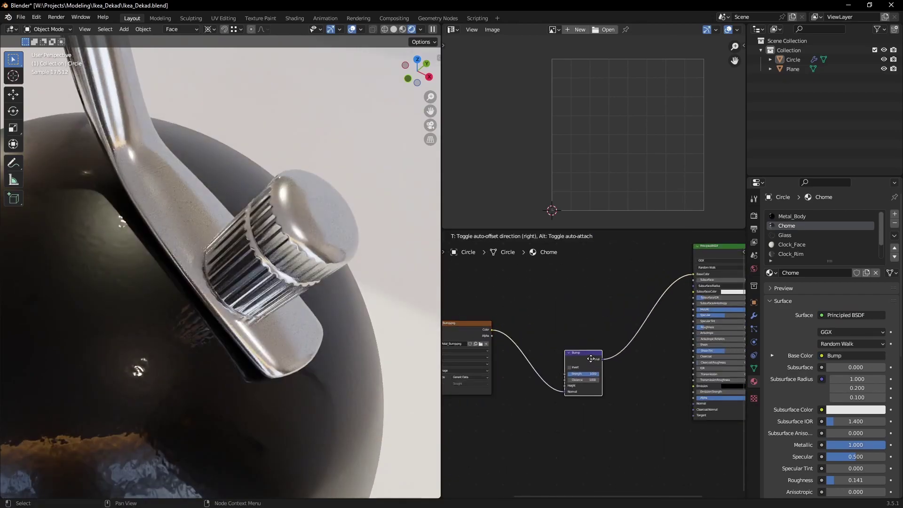
pyautogui.moveTo(650, 372); pyautogui.dragTo(694, 403)
pyautogui.scroll(2, 542, 423)
pyautogui.click(653, 367)
pyautogui.write('0.')
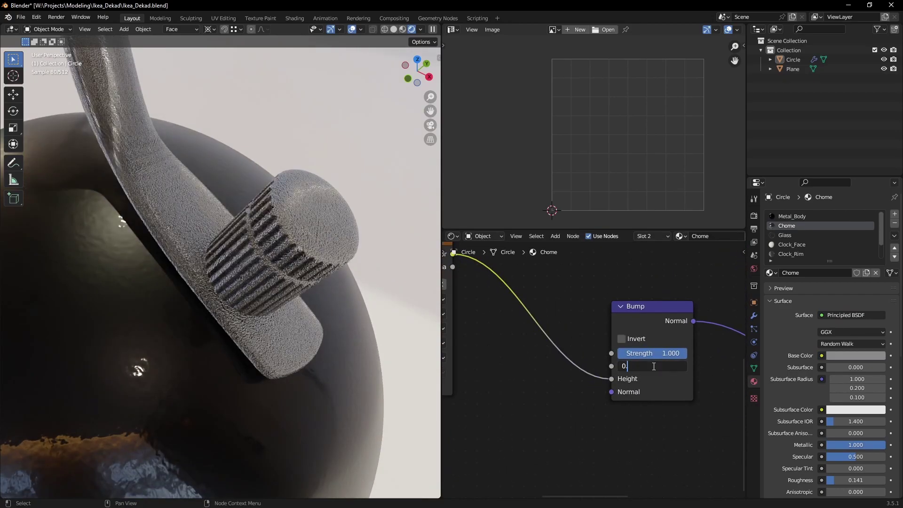
pyautogui.press('Return')
pyautogui.press('Return')
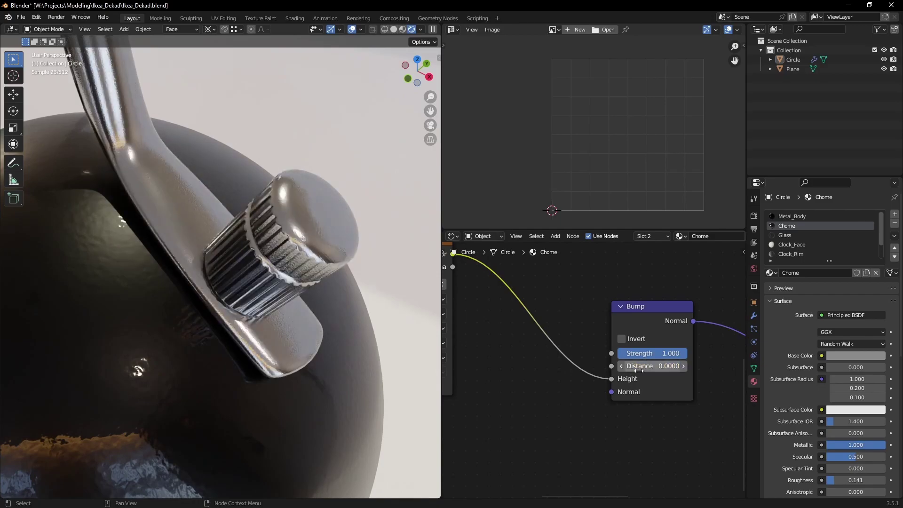
pyautogui.moveTo(649, 372); pyautogui.dragTo(657, 380)
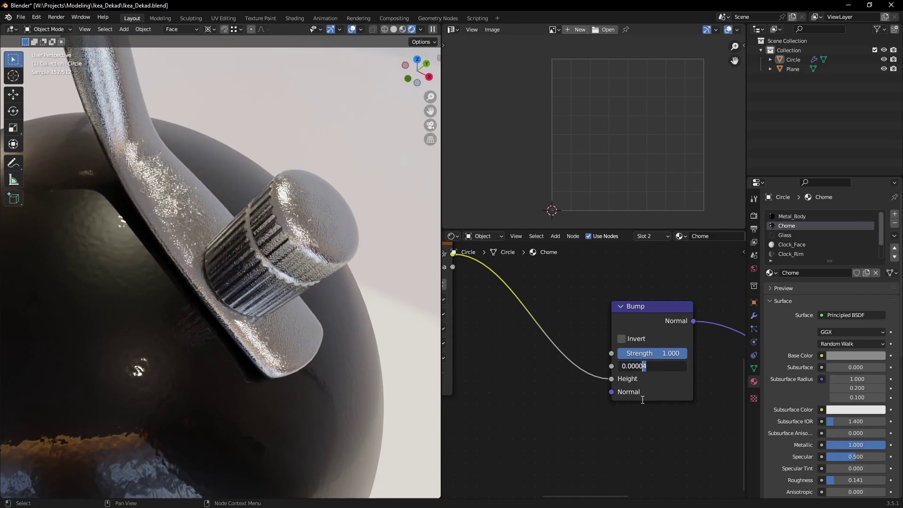
pyautogui.press('Return')
# Orbit around the clock knob and legs to inspect the bump texture
pyautogui.scroll(-5, 282, 258)
pyautogui.moveTo(282, 259); pyautogui.dragTo(304, 266, button='middle')
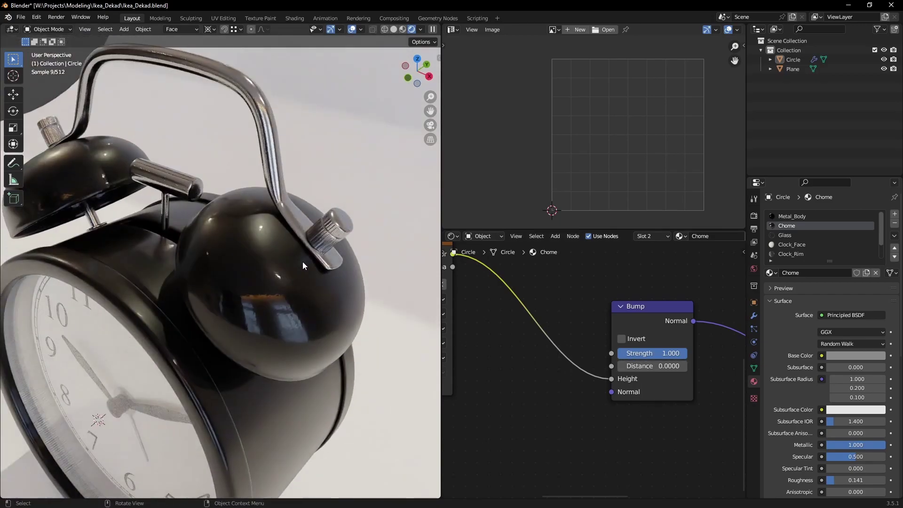
pyautogui.scroll(3, 540, 347)
pyautogui.moveTo(584, 386); pyautogui.dragTo(637, 383, button='middle')
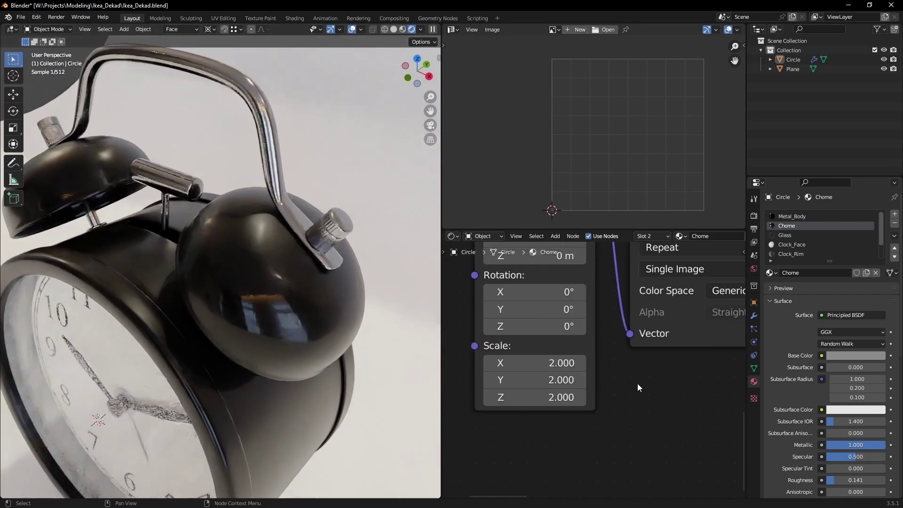
pyautogui.scroll(4, 306, 336)
pyautogui.moveTo(307, 336); pyautogui.dragTo(286, 290, button='middle')
pyautogui.scroll(-1, 702, 397)
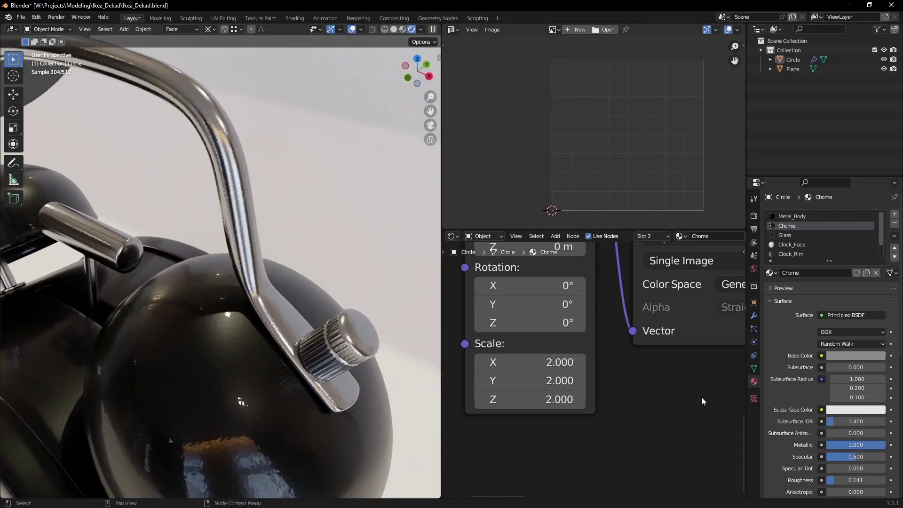
pyautogui.scroll(-1, 702, 397)
pyautogui.scroll(-1, 700, 397)
pyautogui.scroll(-4, 264, 338)
pyautogui.moveTo(263, 338); pyautogui.dragTo(249, 342, button='middle')
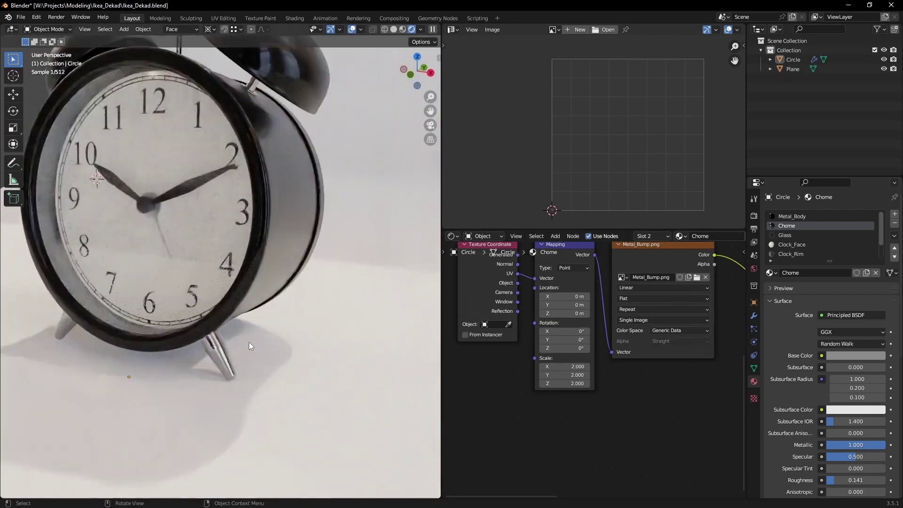
pyautogui.scroll(5, 238, 276)
pyautogui.scroll(2, 240, 275)
# Disconnect the Metal_Bump Color link from the Principled BSDF Base Color
pyautogui.scroll(-3, 668, 385)
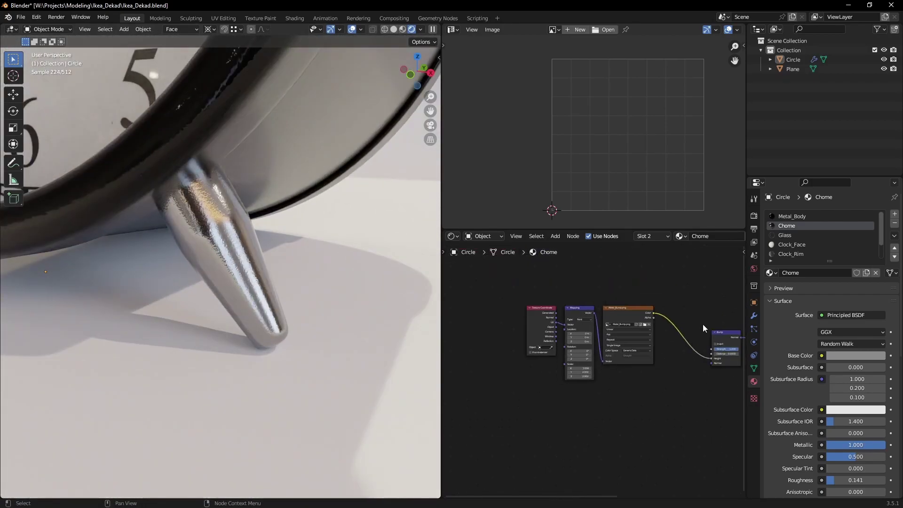
pyautogui.scroll(1, 703, 324)
pyautogui.moveTo(661, 336); pyautogui.dragTo(594, 352)
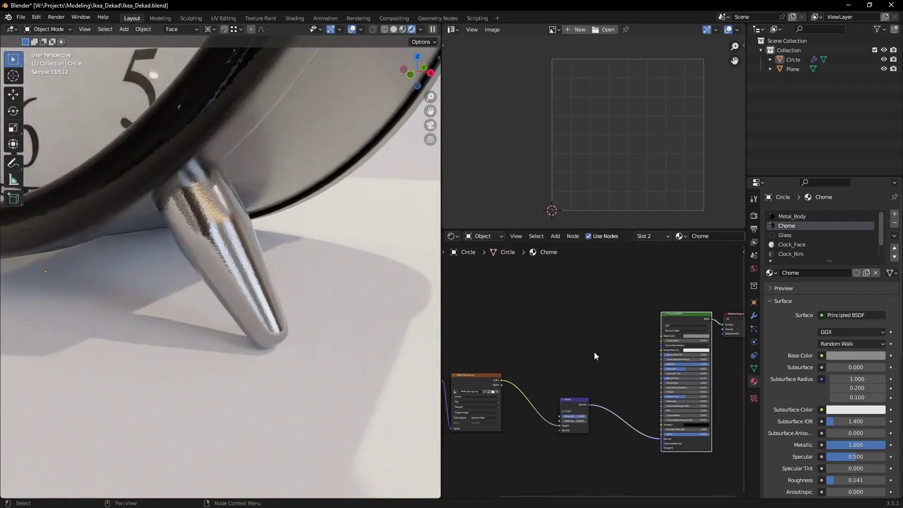
pyautogui.moveTo(277, 253); pyautogui.dragTo(247, 280, button='middle')
pyautogui.scroll(-2, 247, 281)
pyautogui.scroll(-2, 206, 282)
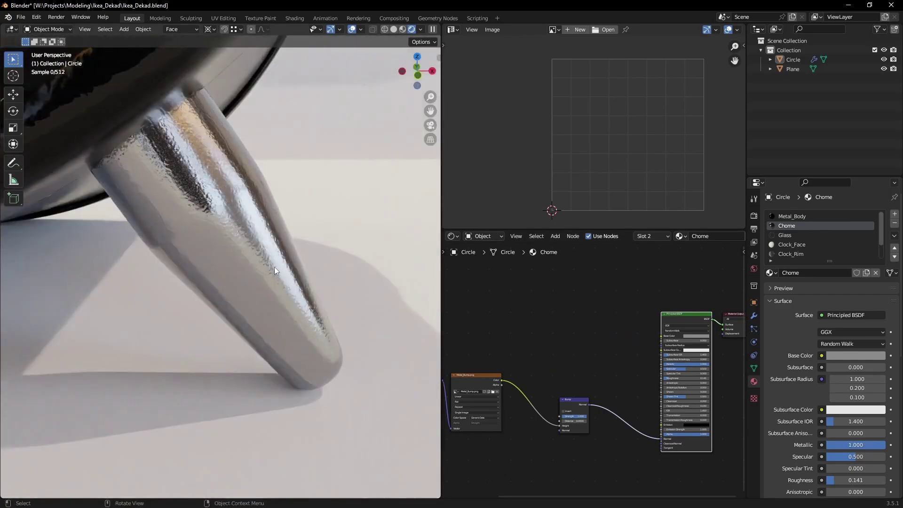
pyautogui.scroll(-2, 312, 324)
pyautogui.scroll(-2, 312, 323)
pyautogui.scroll(3, 517, 317)
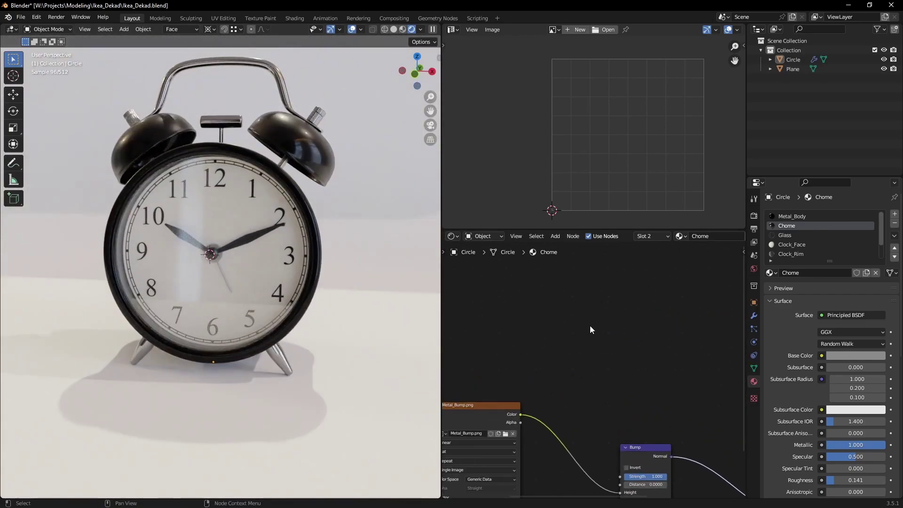
# Insert a ColorRamp node into the texture-to-Base Color link
pyautogui.click(615, 336)
pyautogui.click(605, 367)
pyautogui.moveTo(606, 367); pyautogui.dragTo(477, 376, button='middle')
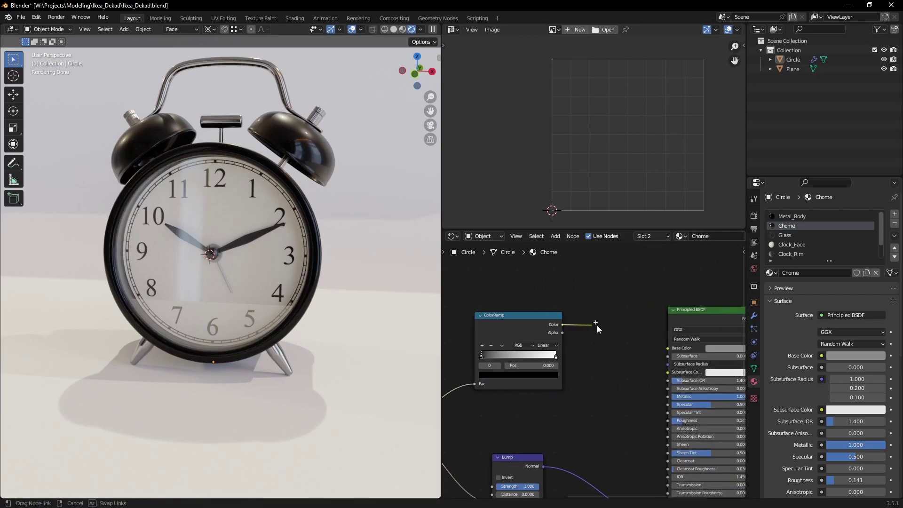
pyautogui.scroll(1, 258, 219)
pyautogui.scroll(4, 293, 250)
pyautogui.scroll(1, 515, 306)
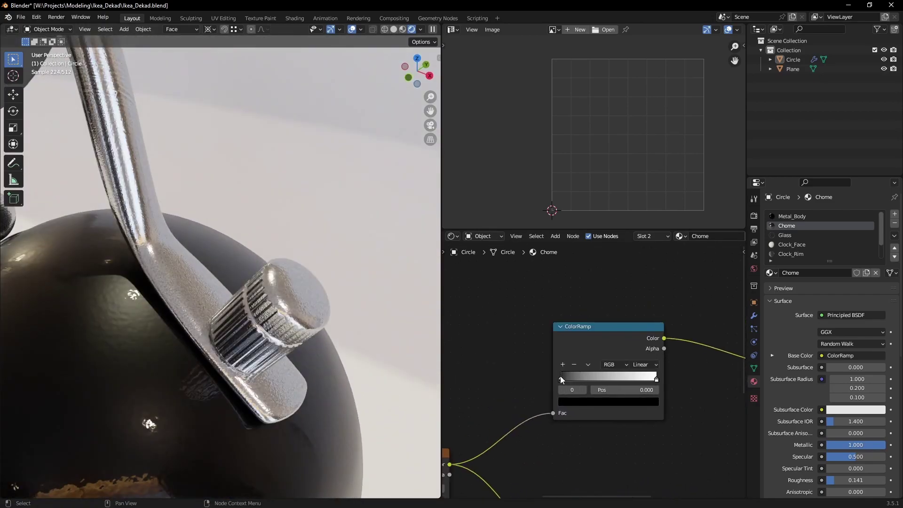
# Slide the ColorRamp's black stop to about 0.33 and make it dark grey
pyautogui.moveTo(560, 379); pyautogui.dragTo(585, 378)
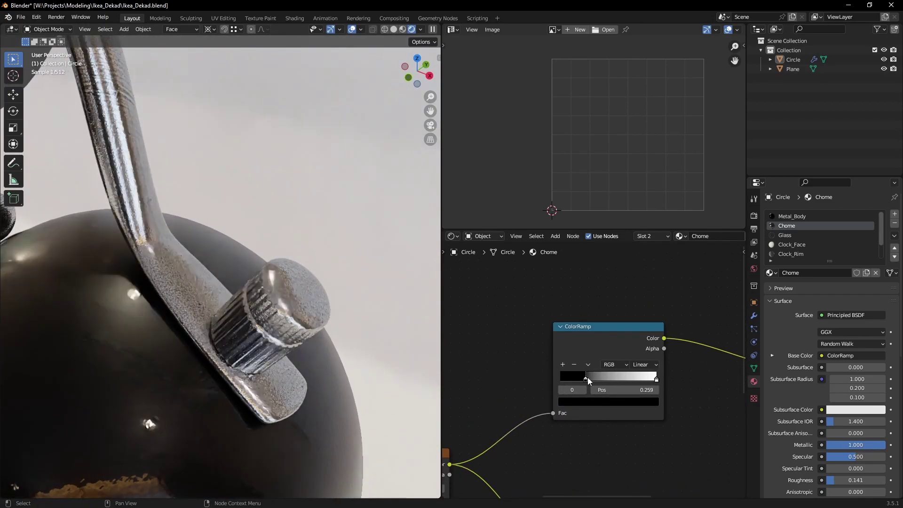
pyautogui.click(609, 402)
pyautogui.press('Escape')
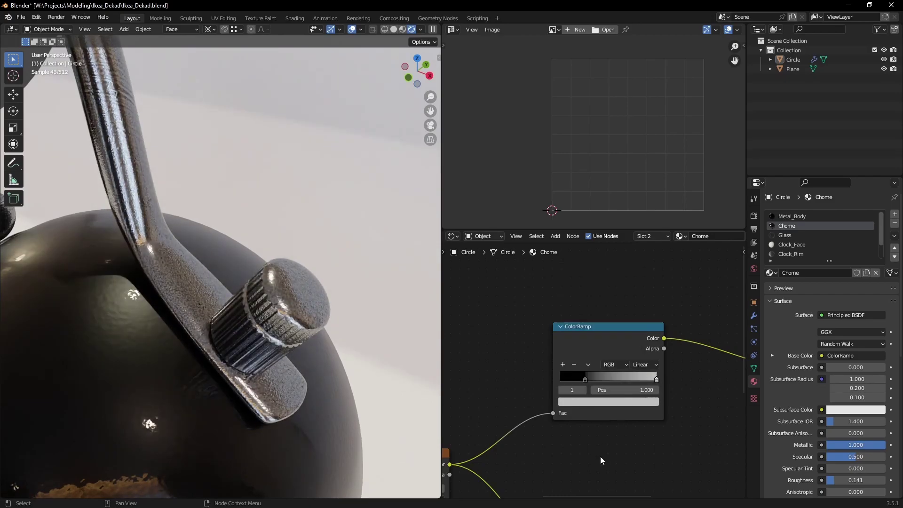
pyautogui.keyDown('ctrl'); pyautogui.keyDown('shift'); pyautogui.click(620, 349); pyautogui.keyUp('shift'); pyautogui.keyUp('ctrl')
pyautogui.moveTo(582, 380); pyautogui.dragTo(594, 380)
pyautogui.click(597, 401)
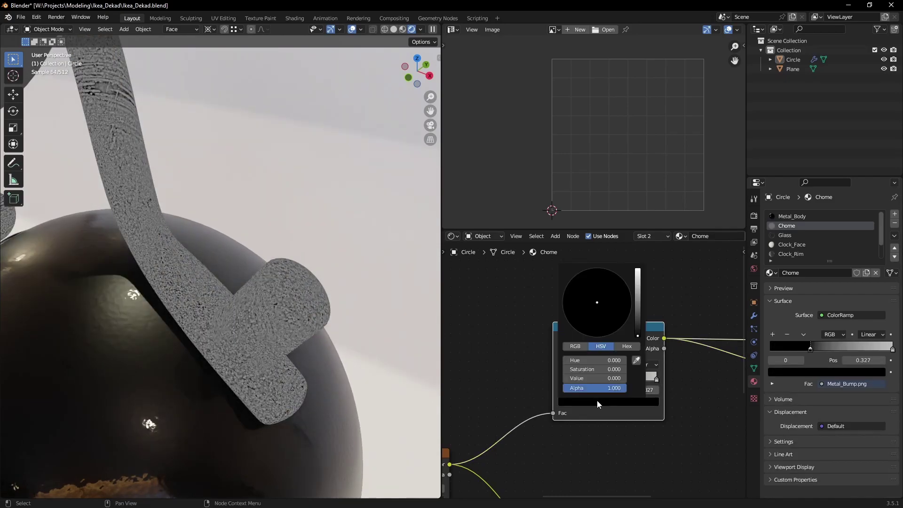
pyautogui.moveTo(637, 329); pyautogui.dragTo(602, 313)
pyautogui.moveTo(588, 380)
pyautogui.mouseDown()
pyautogui.moveTo(569, 382)
pyautogui.moveTo(597, 381)
pyautogui.mouseUp()
# Restore the full chrome shader to the output and brighten the dark stop slightly
pyautogui.click(596, 401)
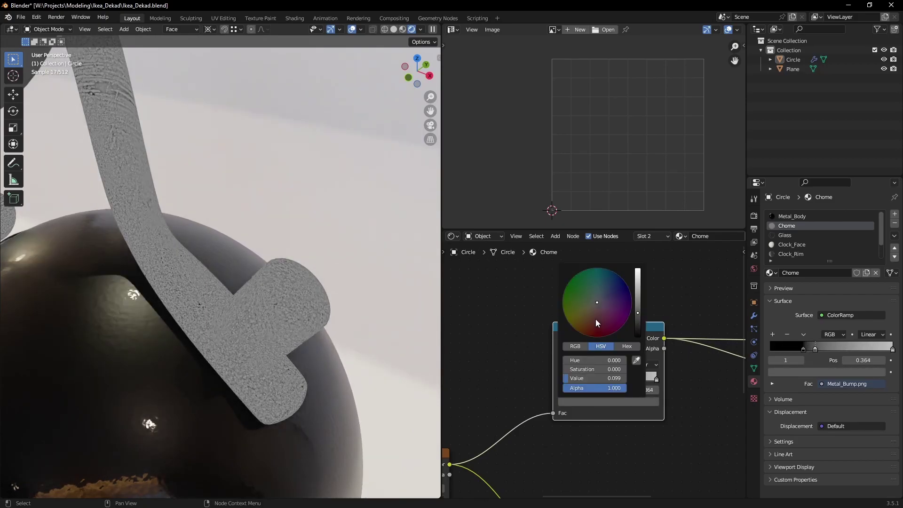
pyautogui.scroll(-3, 575, 312)
pyautogui.keyDown('ctrl'); pyautogui.keyDown('shift'); pyautogui.click(574, 312); pyautogui.keyUp('shift'); pyautogui.keyUp('ctrl')
pyautogui.scroll(-5, 265, 358)
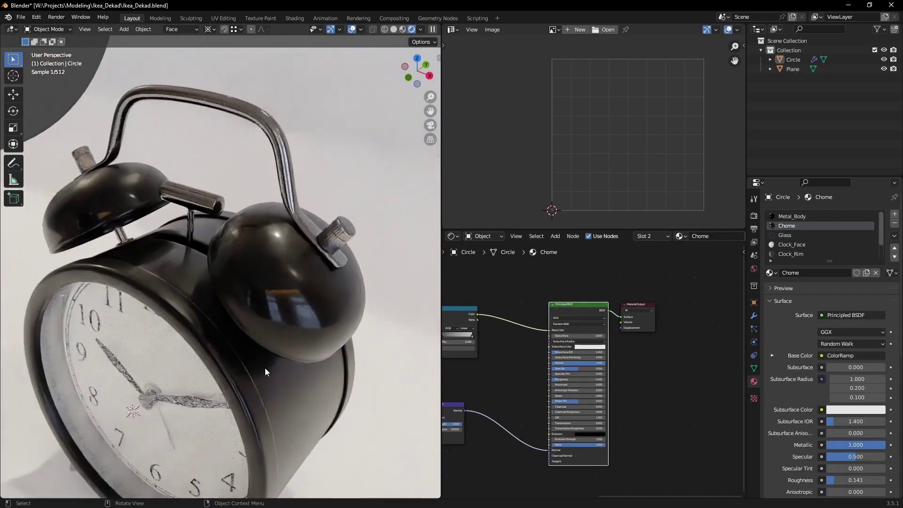
pyautogui.scroll(4, 518, 325)
pyautogui.click(564, 335)
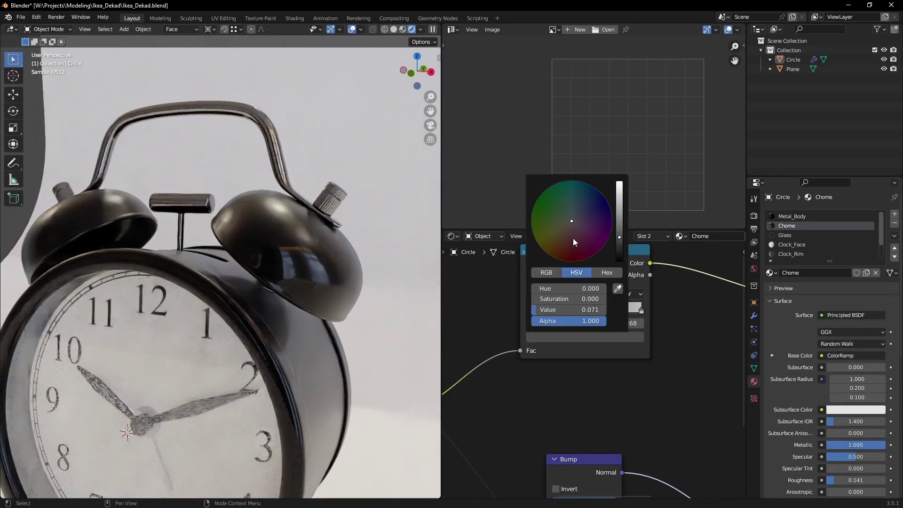
pyautogui.click(562, 335)
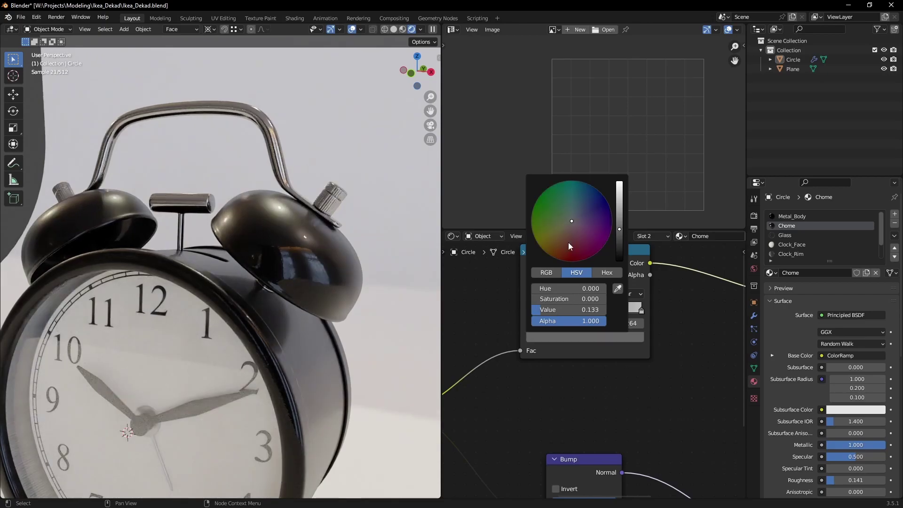
pyautogui.click(620, 336)
# Select the clock and orbit to look down on it
pyautogui.scroll(-3, 309, 362)
pyautogui.scroll(3, 307, 283)
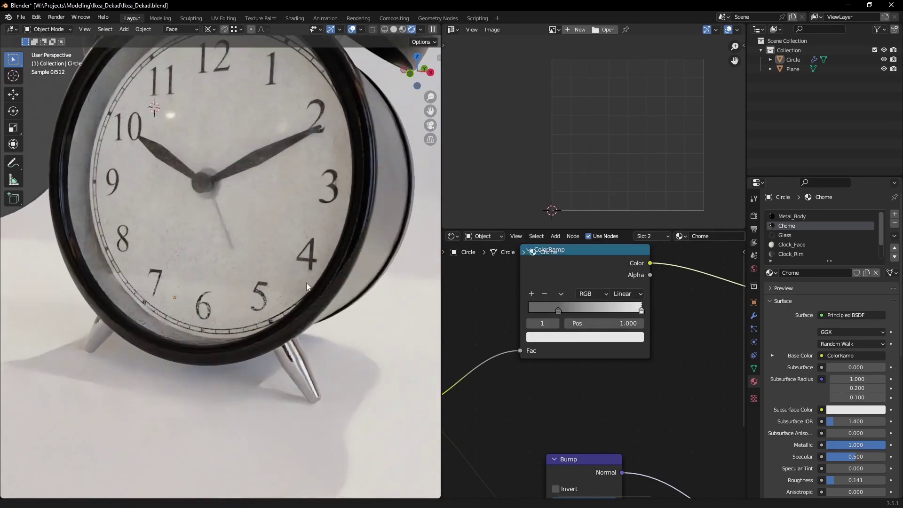
pyautogui.scroll(3, 298, 297)
pyautogui.scroll(-5, 283, 224)
pyautogui.scroll(2, 267, 307)
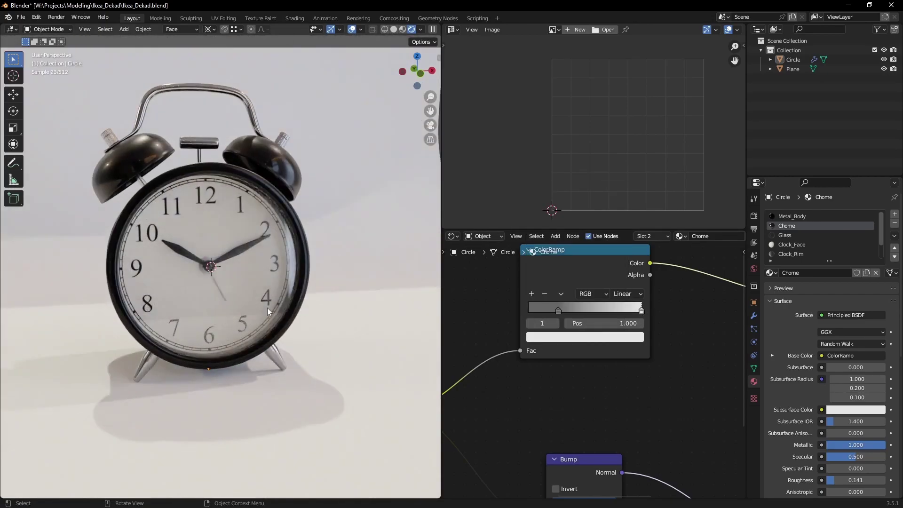
pyautogui.scroll(-2, 265, 294)
pyautogui.click(265, 294)
pyautogui.moveTo(265, 294); pyautogui.dragTo(257, 59, button='middle')
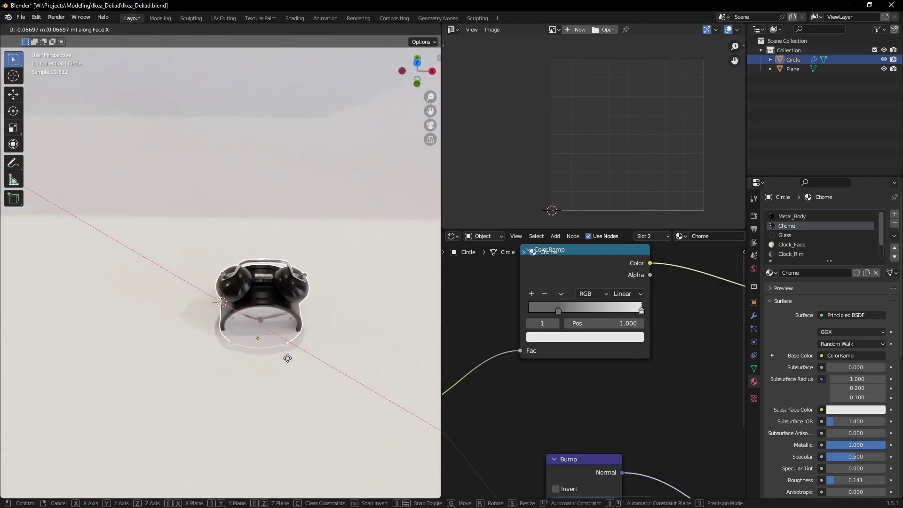
# Switch to Global orientation, then move the clock along X and rotate it around Z
pyautogui.click(240, 30)
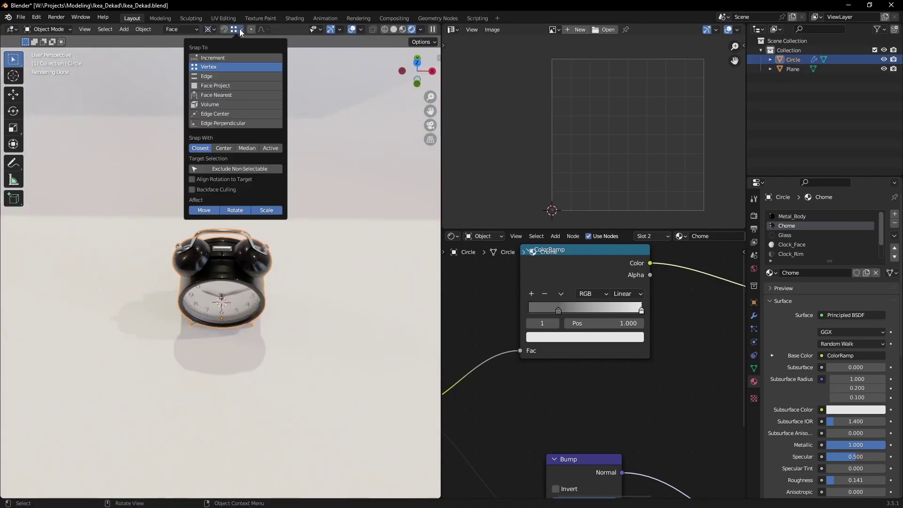
pyautogui.click(181, 30)
pyautogui.click(160, 60)
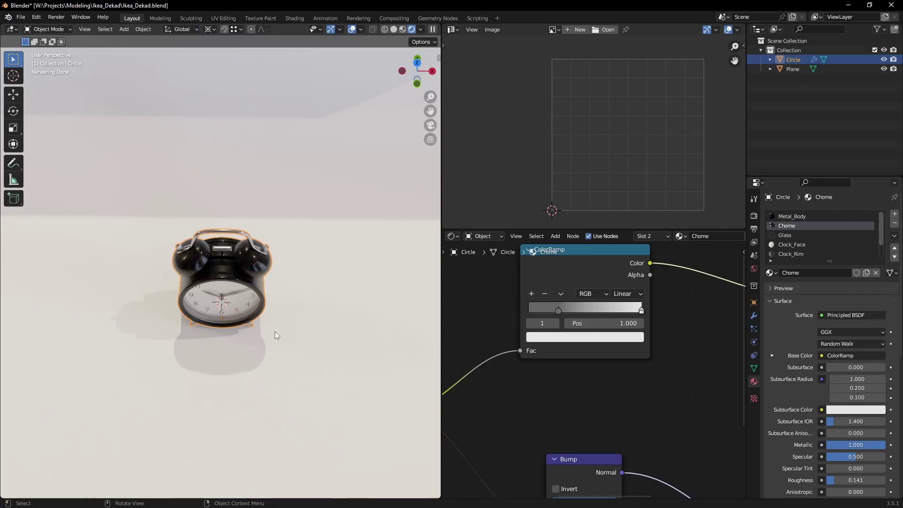
pyautogui.press('g')
pyautogui.press('x')
pyautogui.click(305, 318)
pyautogui.press('r')
pyautogui.press('z')
pyautogui.click(309, 326)
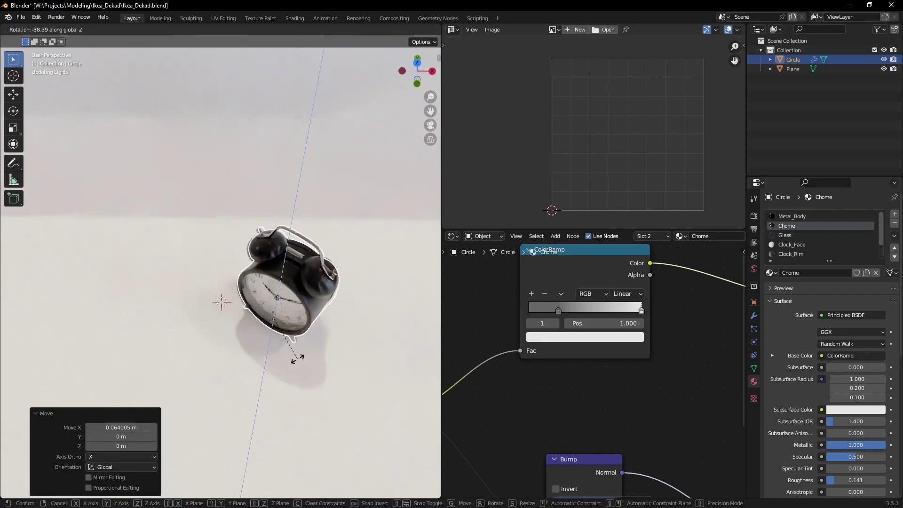
# Duplicate the clock and rotate the copy 90° around Z
pyautogui.hotkey('shift', 'd')
pyautogui.click(185, 320)
pyautogui.press('r')
pyautogui.press('z')
pyautogui.press('9')
pyautogui.press('0')
pyautogui.press('Return')
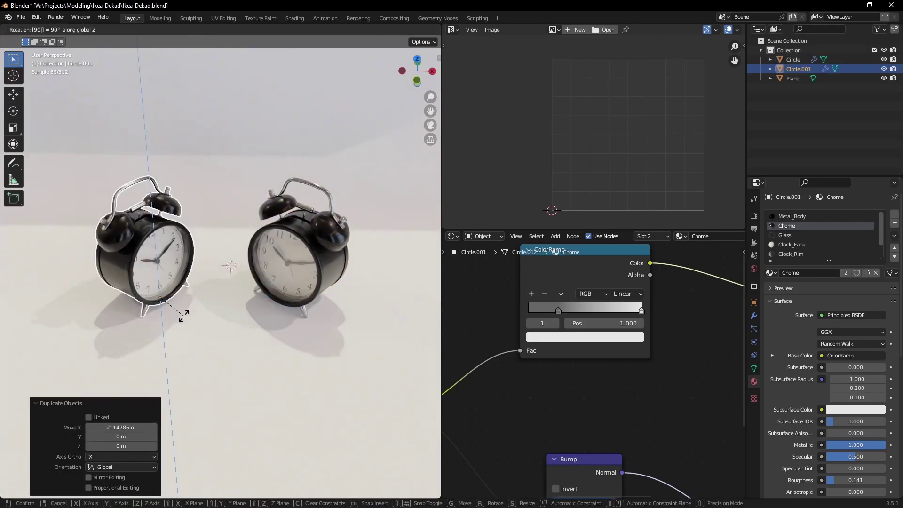
# Make a separate copy of the Metal_Body material named Metal_Body_White
pyautogui.click(800, 217)
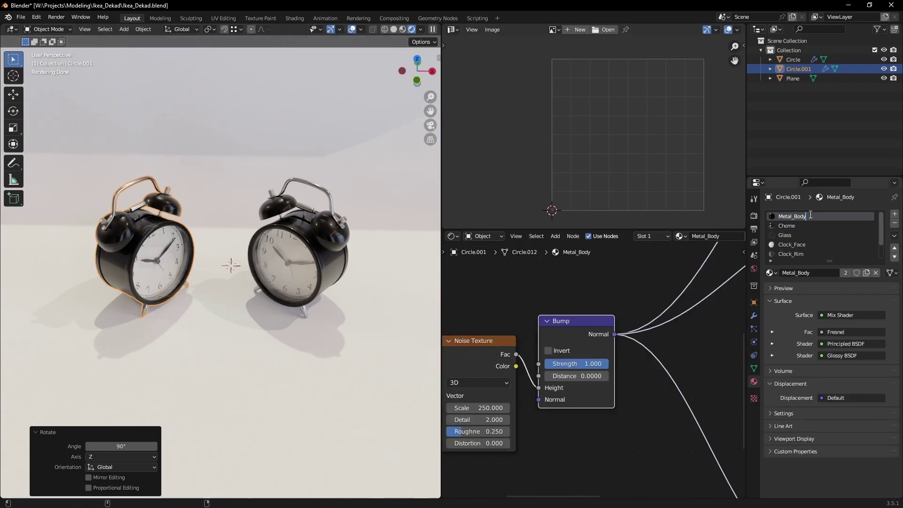
pyautogui.write('_Black')
pyautogui.click(866, 273)
pyautogui.doubleClick(818, 273)
pyautogui.write('_Wh')
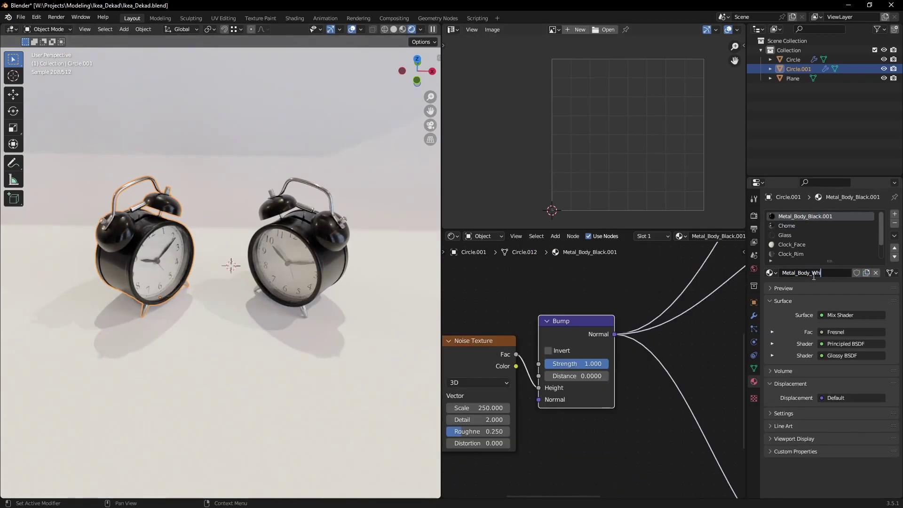
pyautogui.write('te')
pyautogui.press('Return')
# Set Metal_Body_White's Base Color to near white and save the file
pyautogui.moveTo(697, 485); pyautogui.dragTo(643, 402, button='middle')
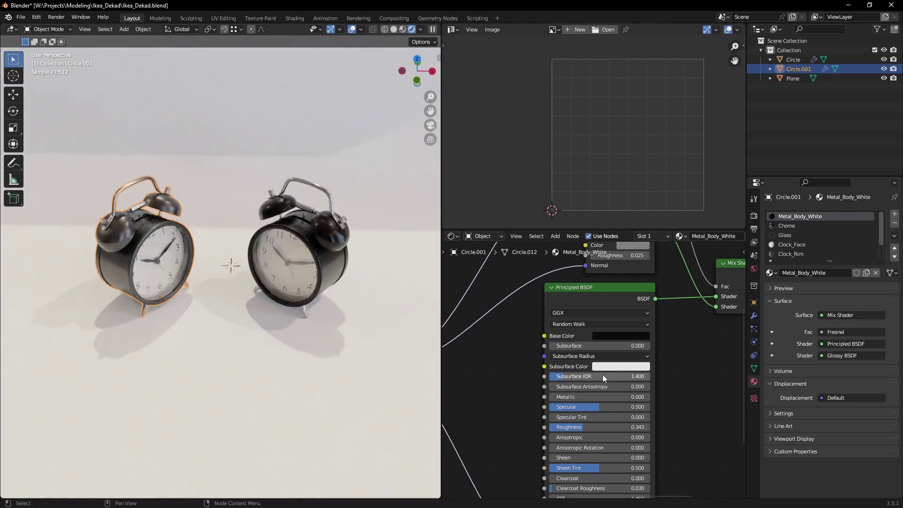
pyautogui.click(627, 336)
pyautogui.click(631, 251)
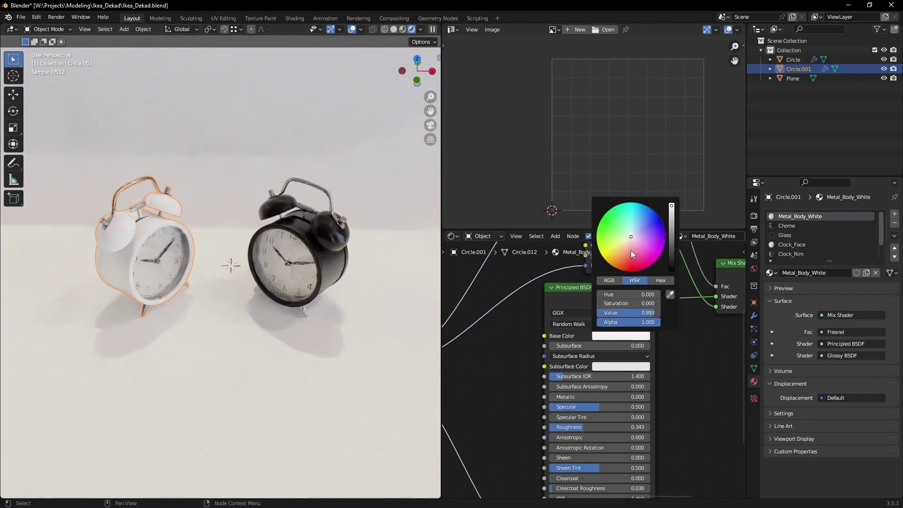
pyautogui.moveTo(235, 283)
pyautogui.mouseDown(button='middle')
pyautogui.moveTo(225, 254)
pyautogui.moveTo(282, 273)
pyautogui.moveTo(253, 285)
pyautogui.moveTo(261, 281)
pyautogui.moveTo(254, 273)
pyautogui.mouseUp(button='middle')
pyautogui.click(225, 253)
pyautogui.hotkey('ctrl', 's')
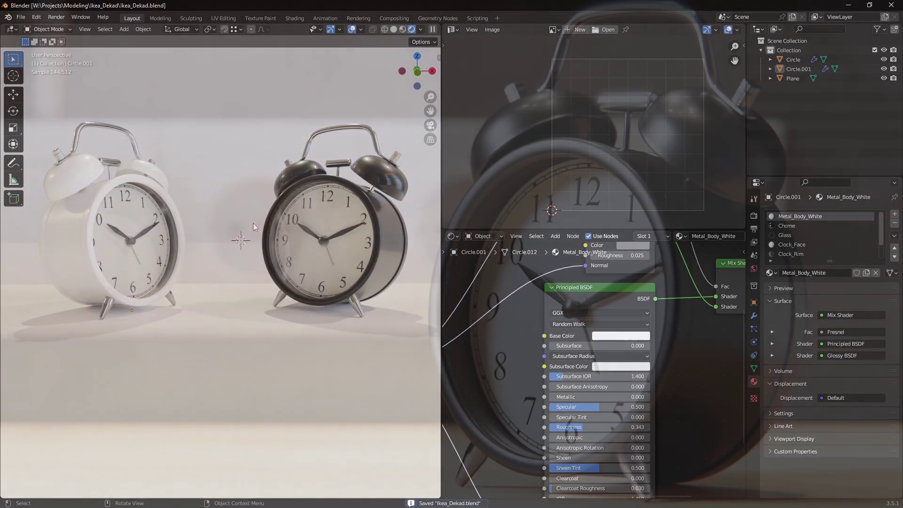